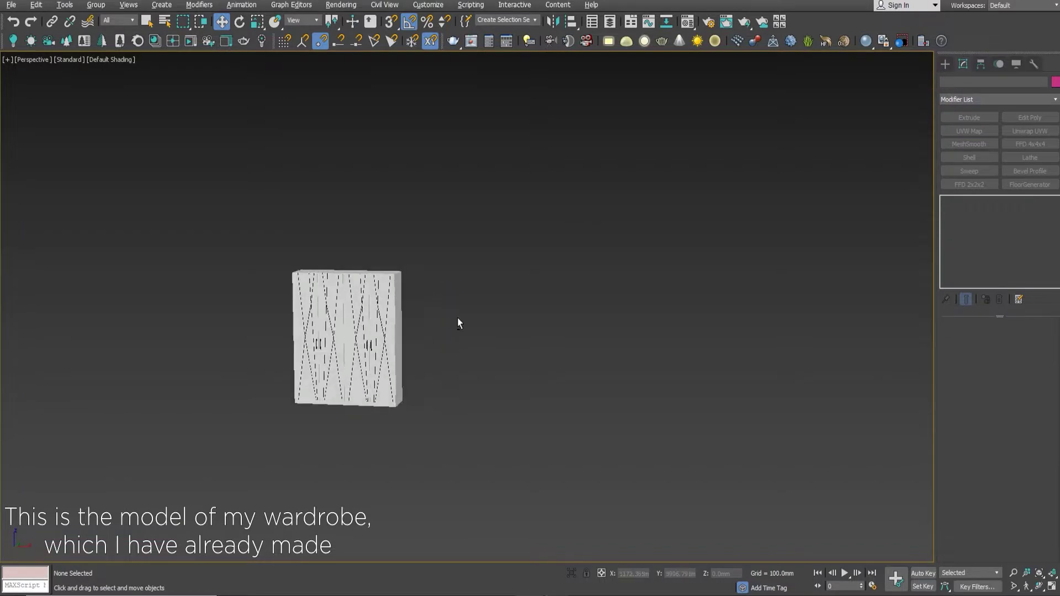
Draw a rectangle for the room outline, snapped from the wardrobe's corner.
scroll(458, 323, up, 5)
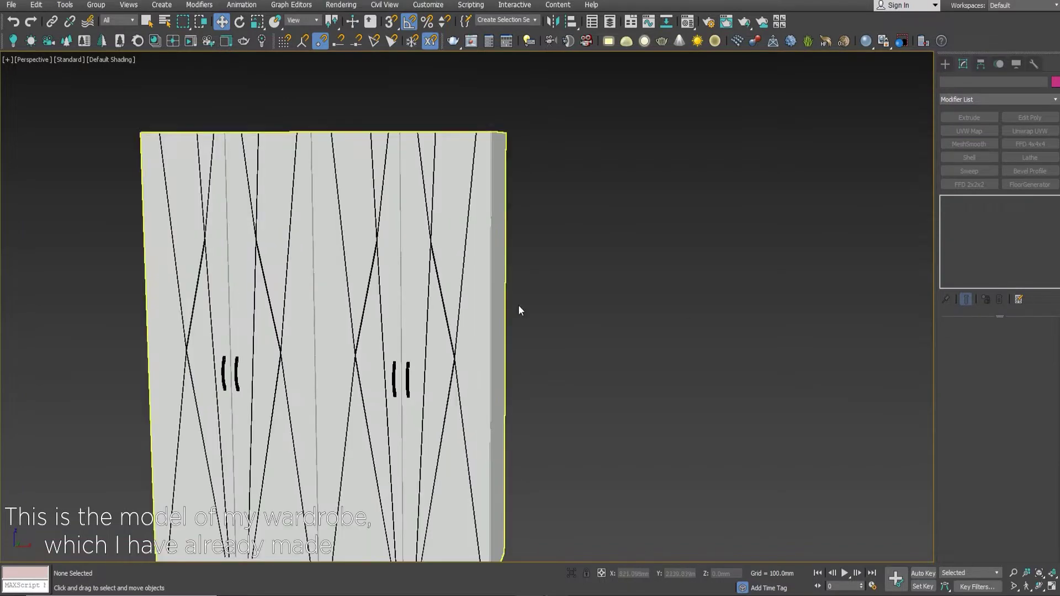
scroll(385, 315, up, 2)
mouse_move(614, 300)
alt+middle_down()
mouse_move(684, 331)
mouse_move(589, 315)
mouse_move(730, 328)
alt+middle_up()
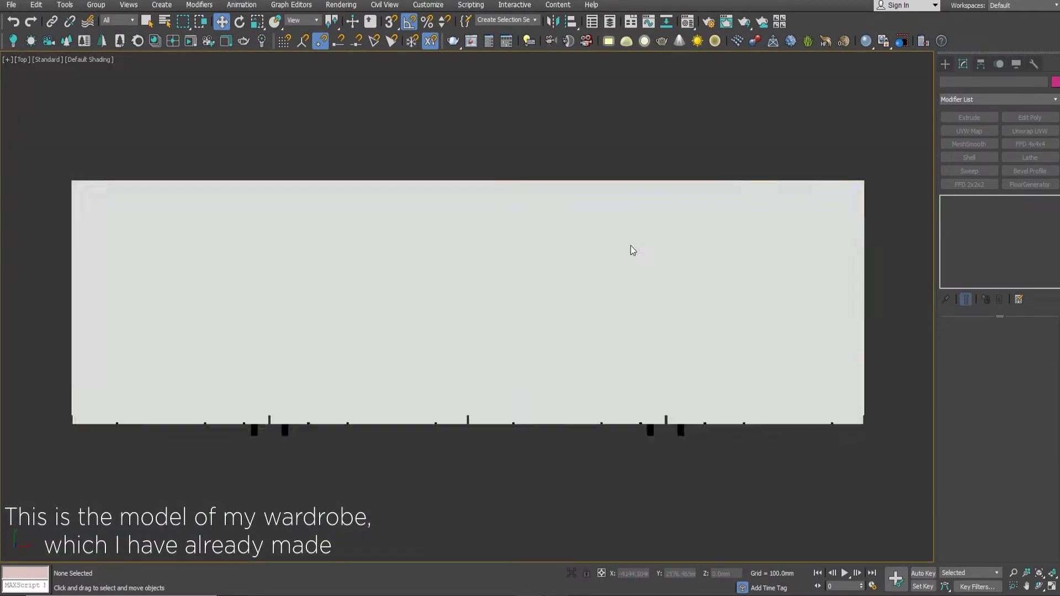
scroll(630, 246, down, 5)
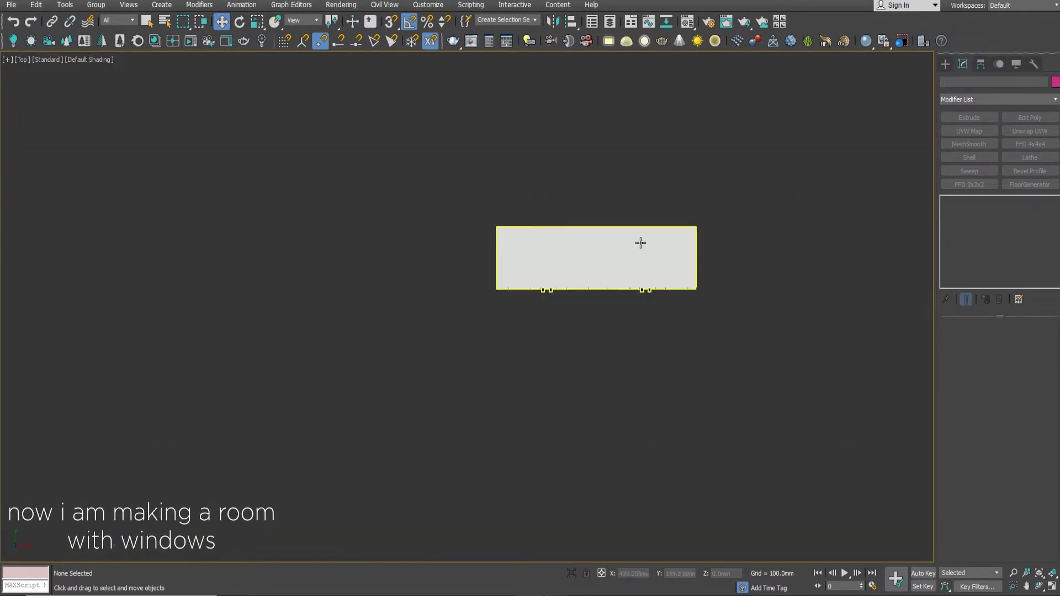
scroll(633, 245, down, 5)
click(945, 63)
click(957, 80)
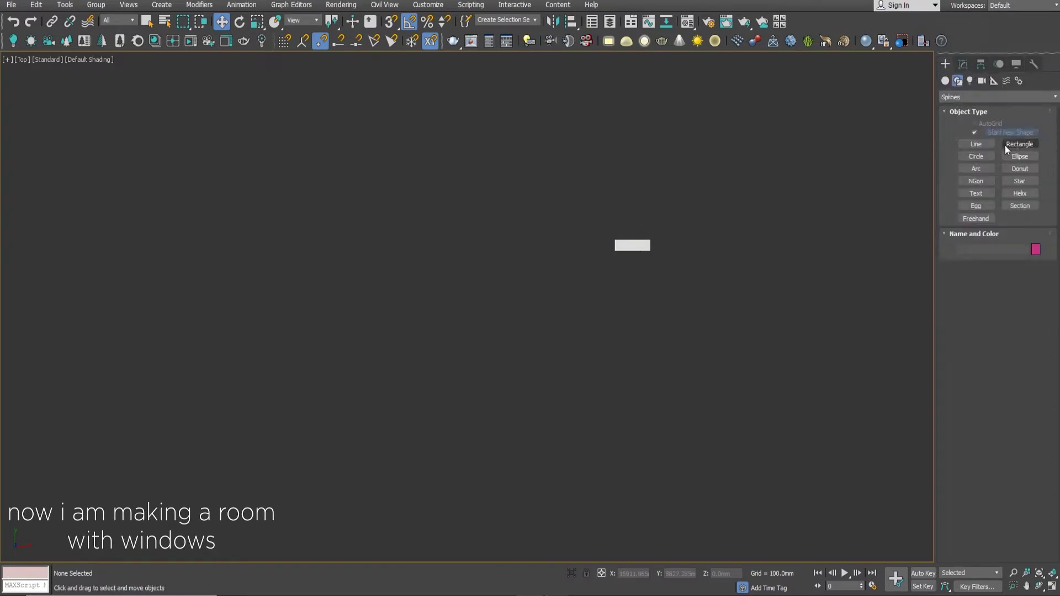
click(1019, 144)
scroll(671, 223, up, 2)
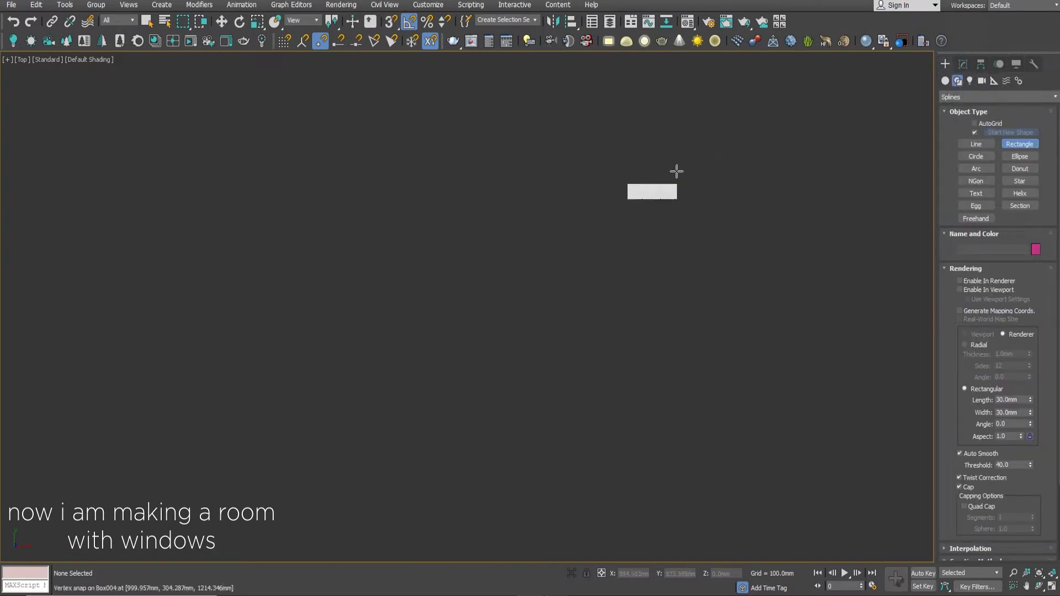
key(s)
drag(676, 183, 475, 425)
Move the rectangle up, convert it to an editable spline and adjust its left and top vertices.
key(w)
key(s)
drag(574, 284, 574, 222)
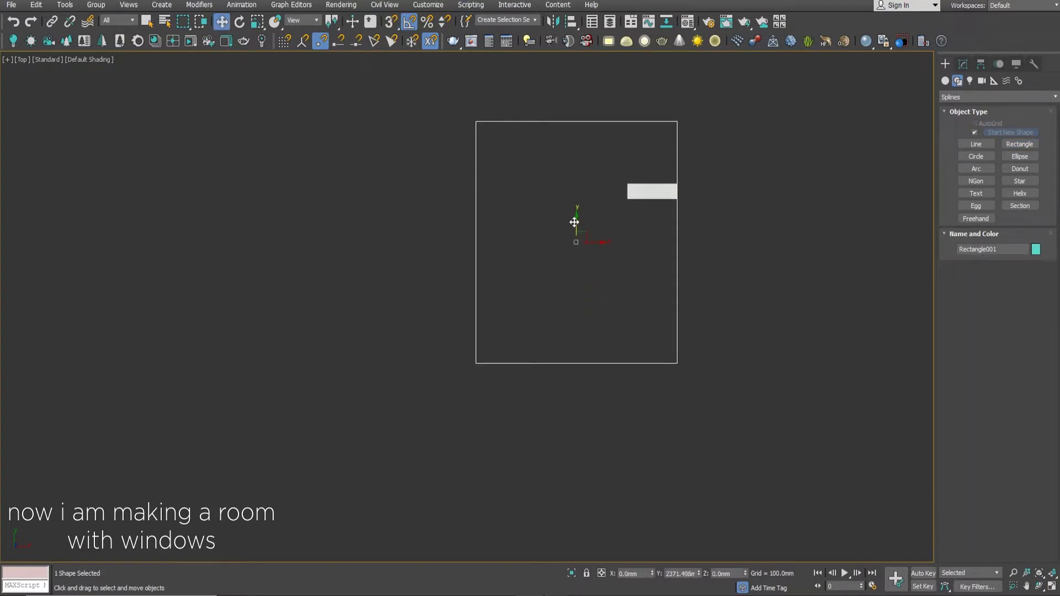
right_click(677, 171)
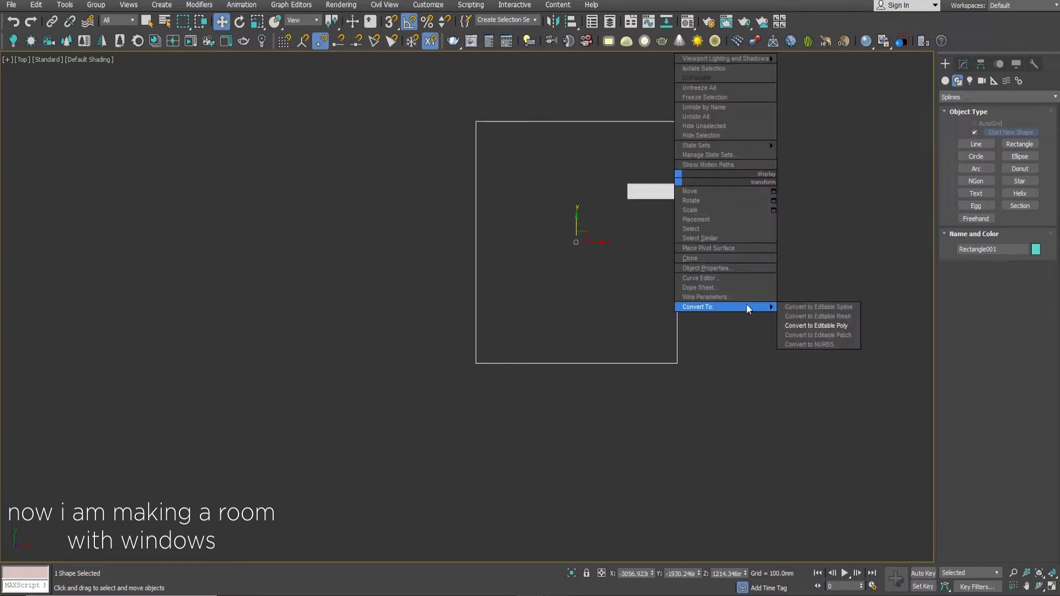
click(847, 305)
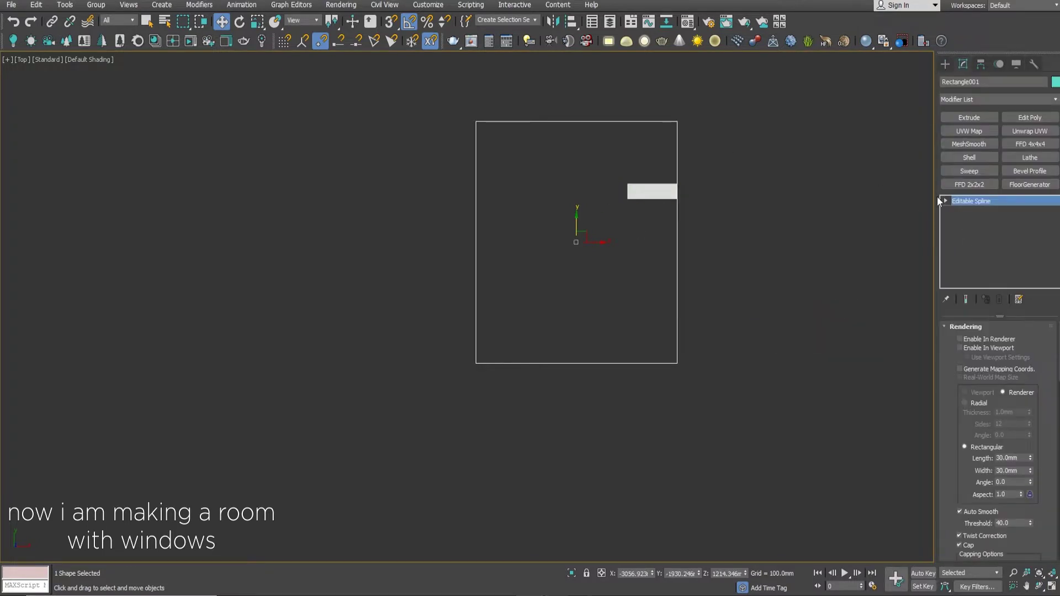
click(980, 211)
drag(502, 131, 529, 132)
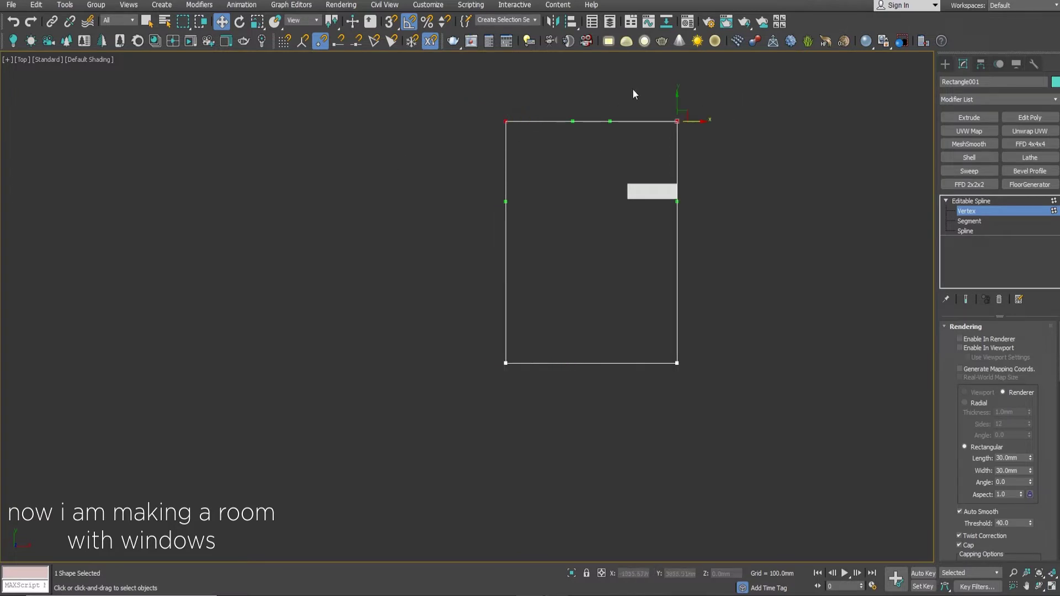
drag(678, 99, 678, 104)
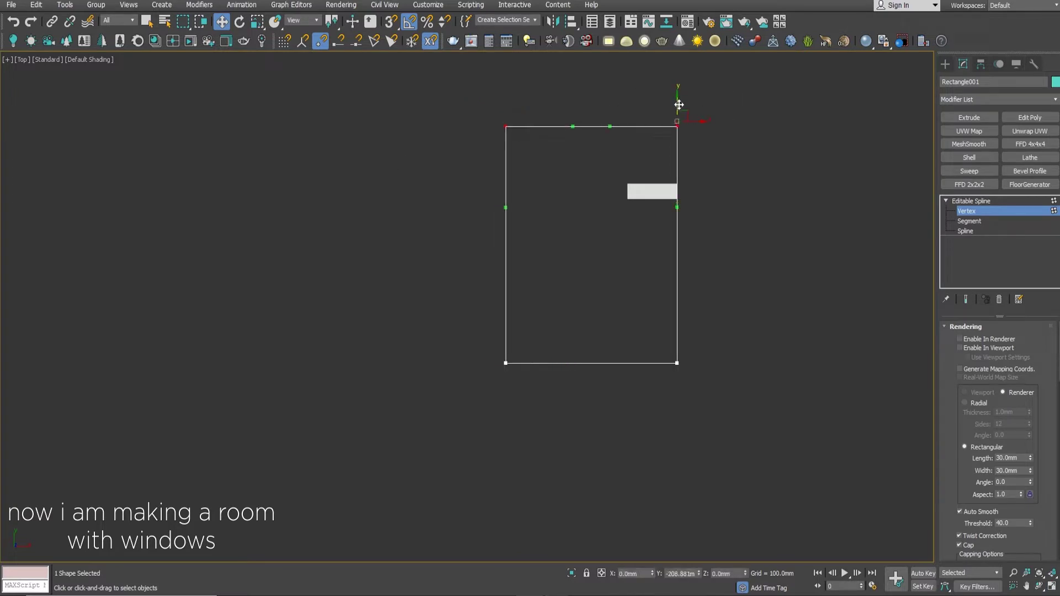
click(981, 201)
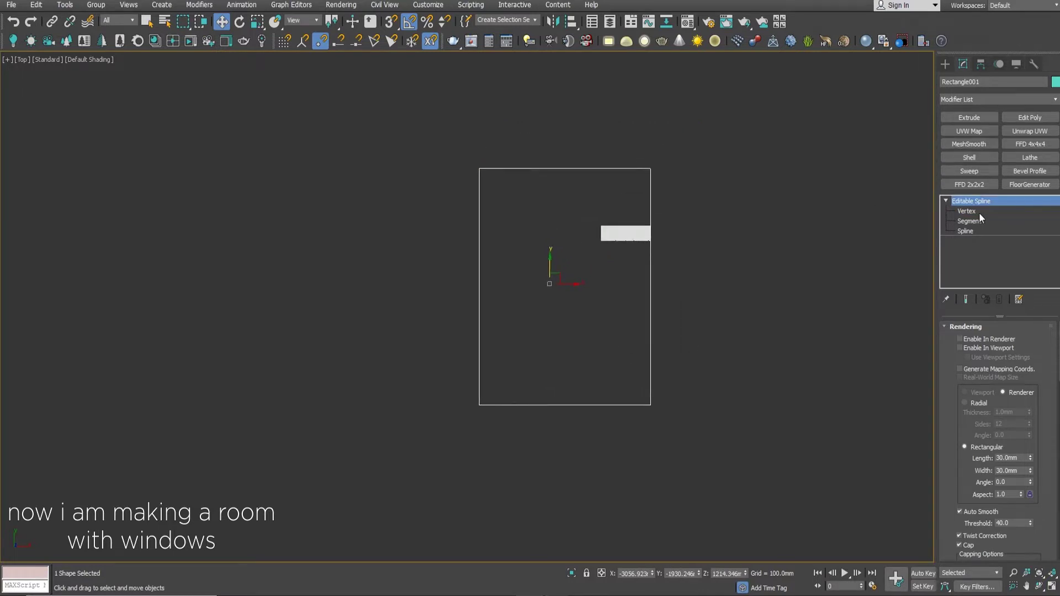
Refine a vertex on the top wall and delete the top-left segment to open a gap.
click(960, 210)
scroll(1027, 476, down, 5)
scroll(1023, 408, down, 5)
scroll(1021, 341, down, 3)
click(975, 471)
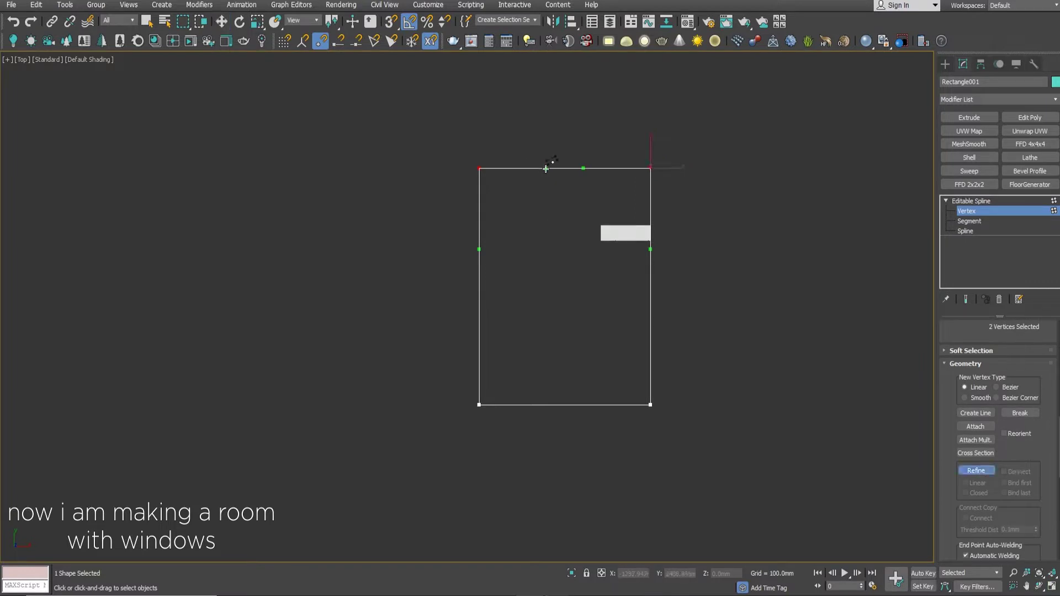
right_click(558, 134)
click(968, 220)
click(513, 168)
key(Delete)
middle_drag(681, 208, 671, 271)
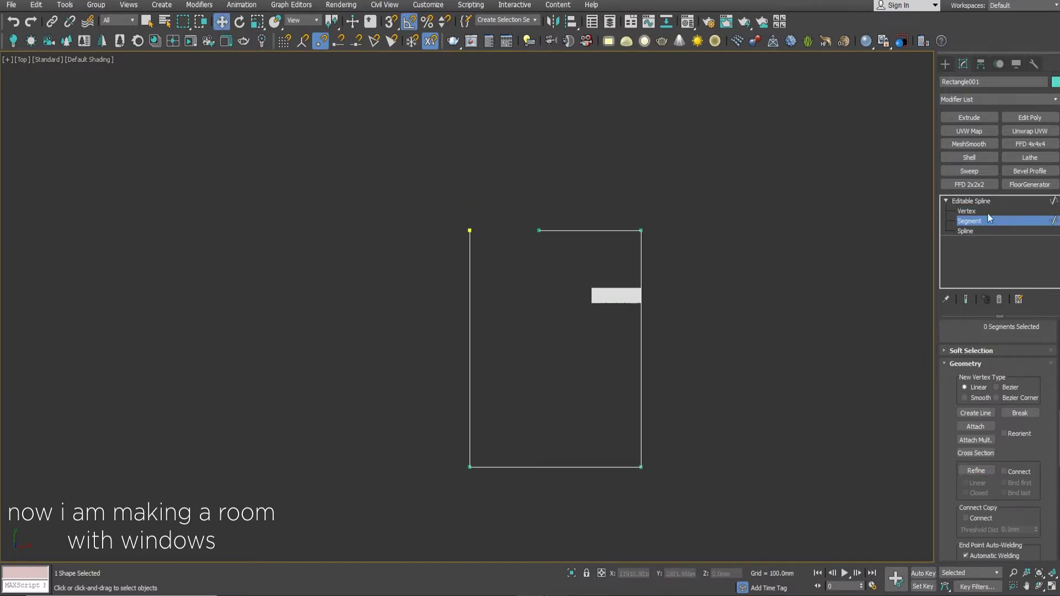
Refine vertices on the right wall and select the segment below the wardrobe.
click(973, 212)
click(975, 471)
scroll(634, 322, up, 5)
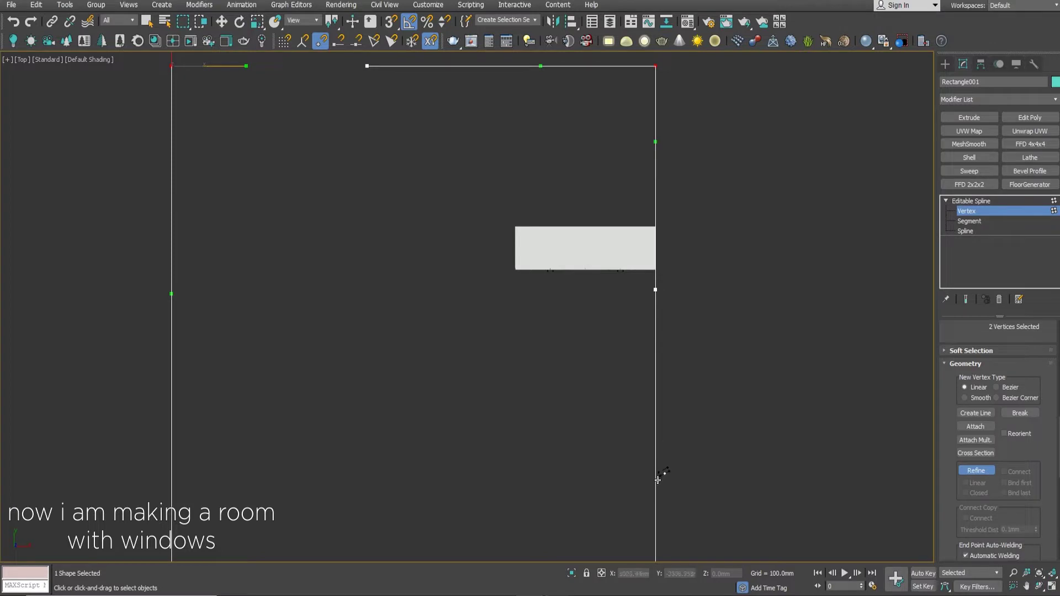
right_click(687, 414)
click(971, 220)
click(655, 375)
click(964, 231)
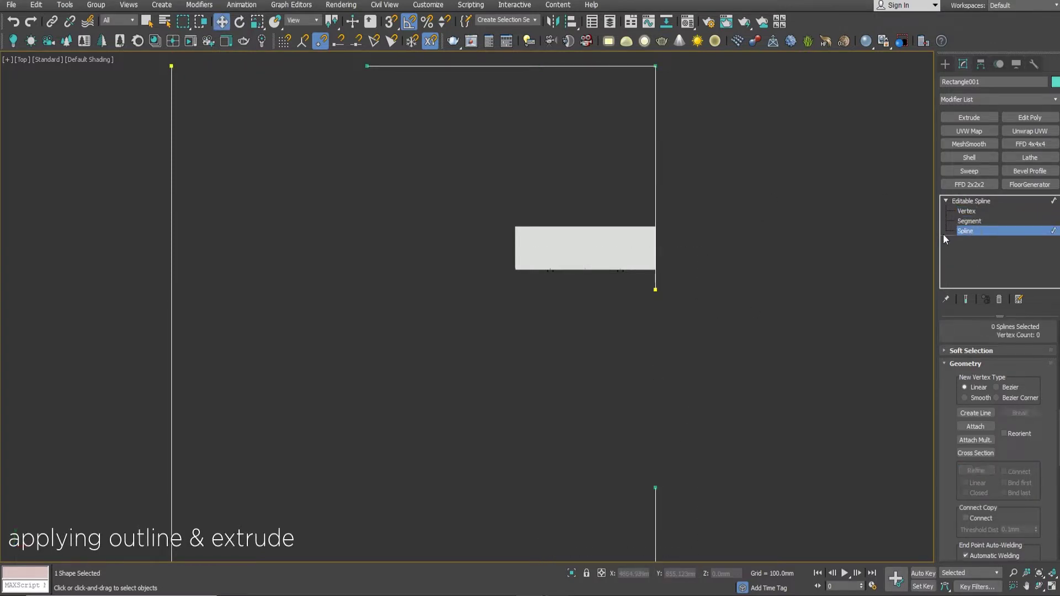
Outline the room spline to give the walls about 158 mm thickness.
scroll(734, 202, down, 3)
click(688, 165)
scroll(945, 400, down, 5)
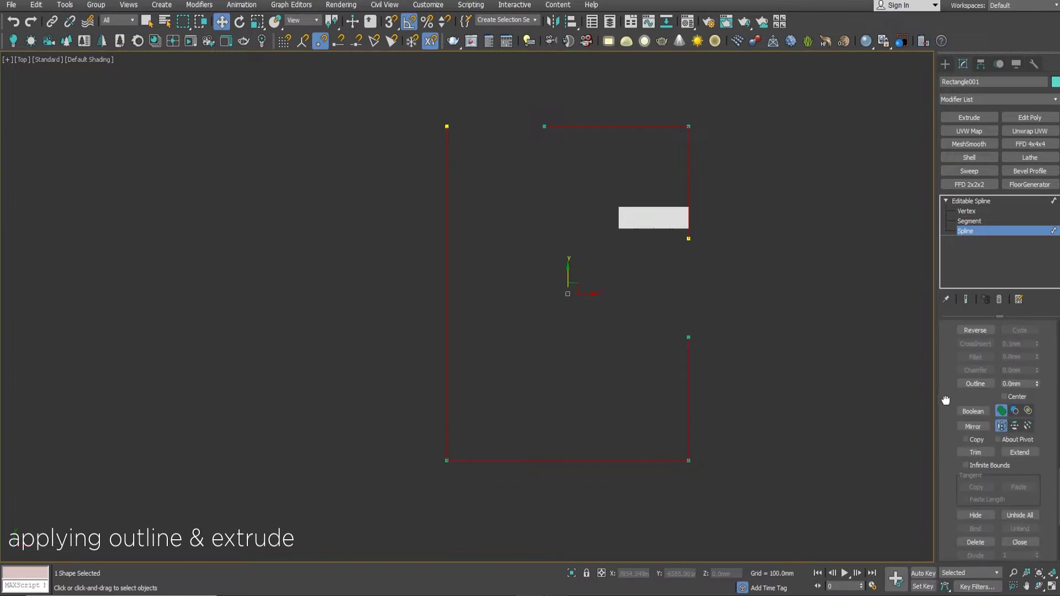
click(974, 383)
drag(694, 401, 695, 403)
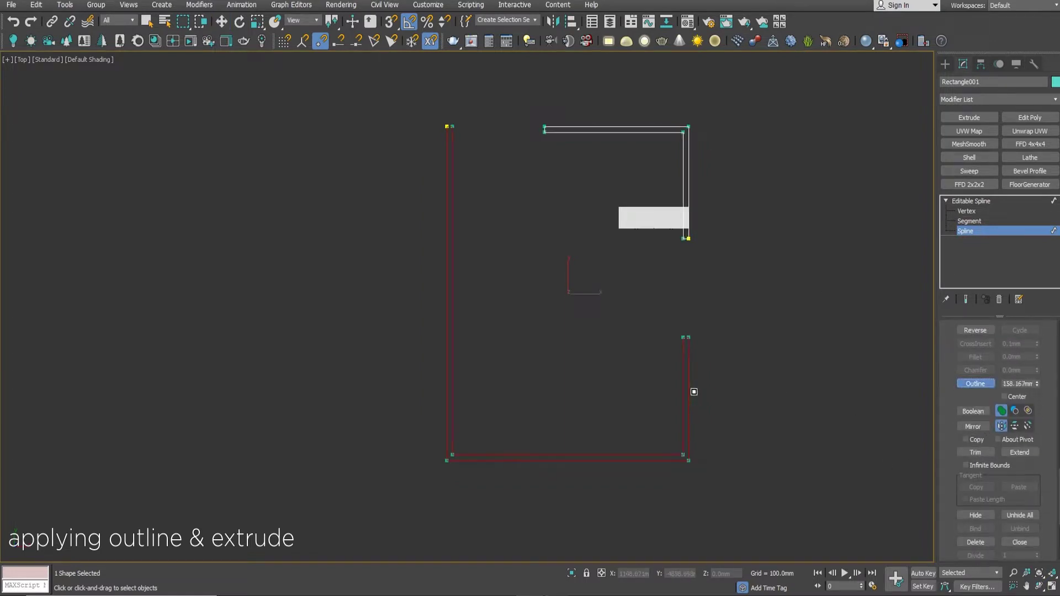
right_click(734, 346)
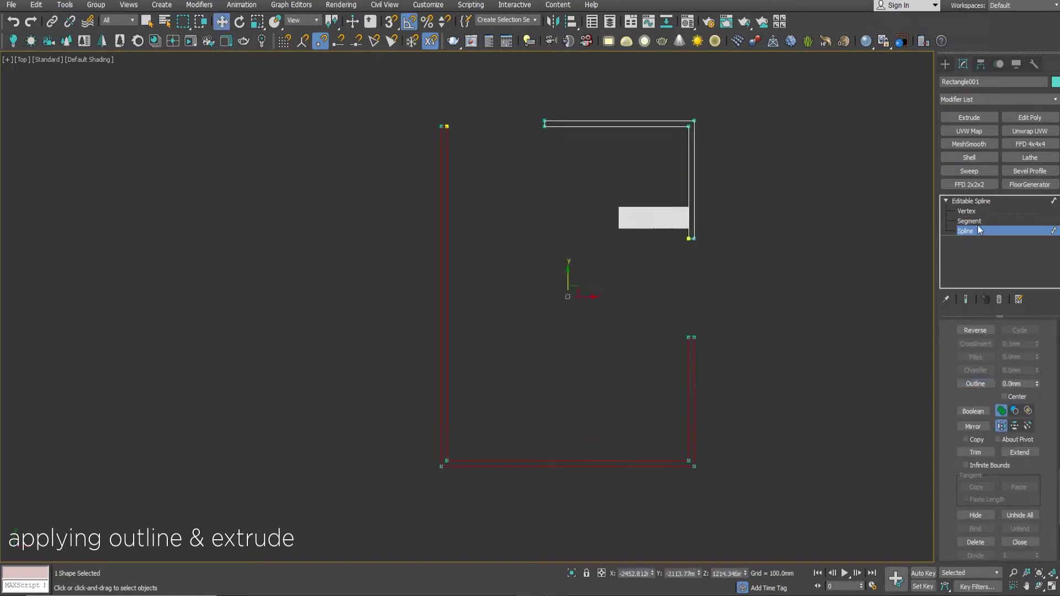
click(971, 201)
Snap-move the outline down to the wardrobe's base in the perspective view.
key(alt+w)
right_click(814, 462)
scroll(814, 464, down, 3)
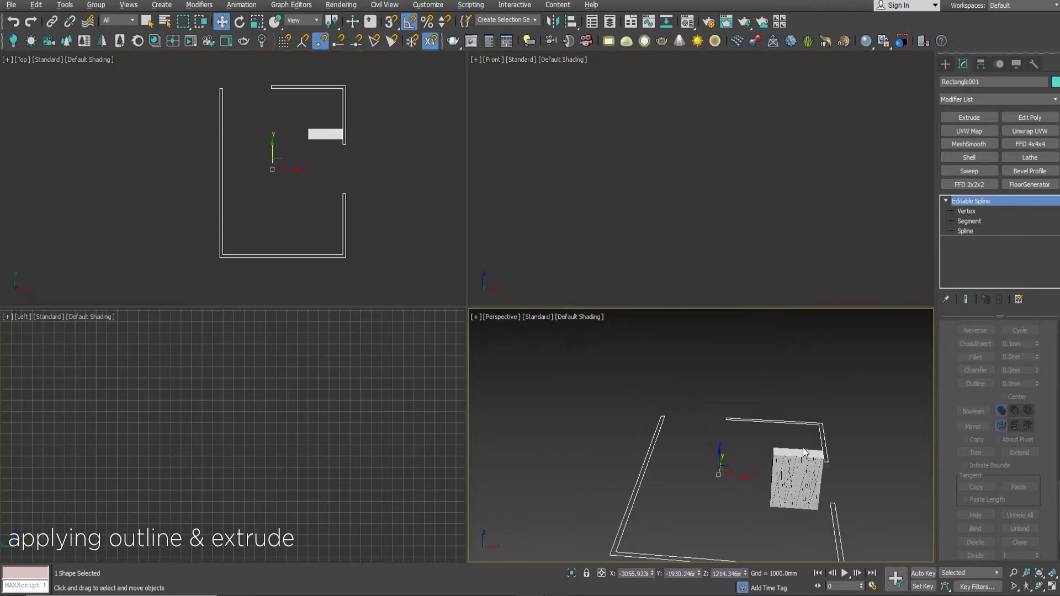
key(alt+w)
mouse_move(800, 438)
alt+middle_down()
mouse_move(703, 333)
mouse_move(401, 240)
alt+middle_up()
key(s)
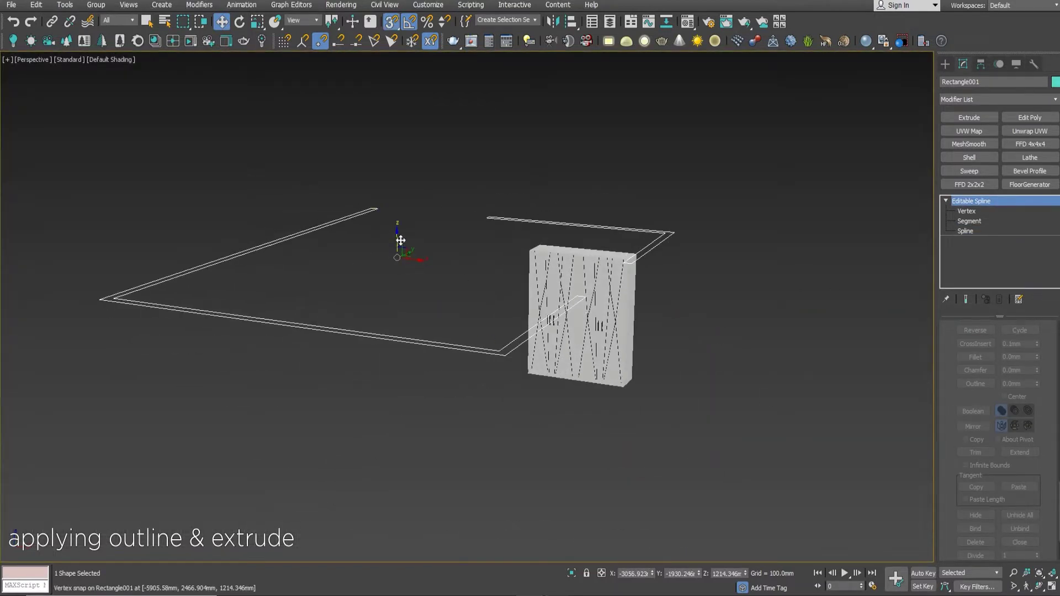
drag(400, 240, 622, 393)
key(s)
Extrude the outline into 3000 mm tall walls.
click(970, 117)
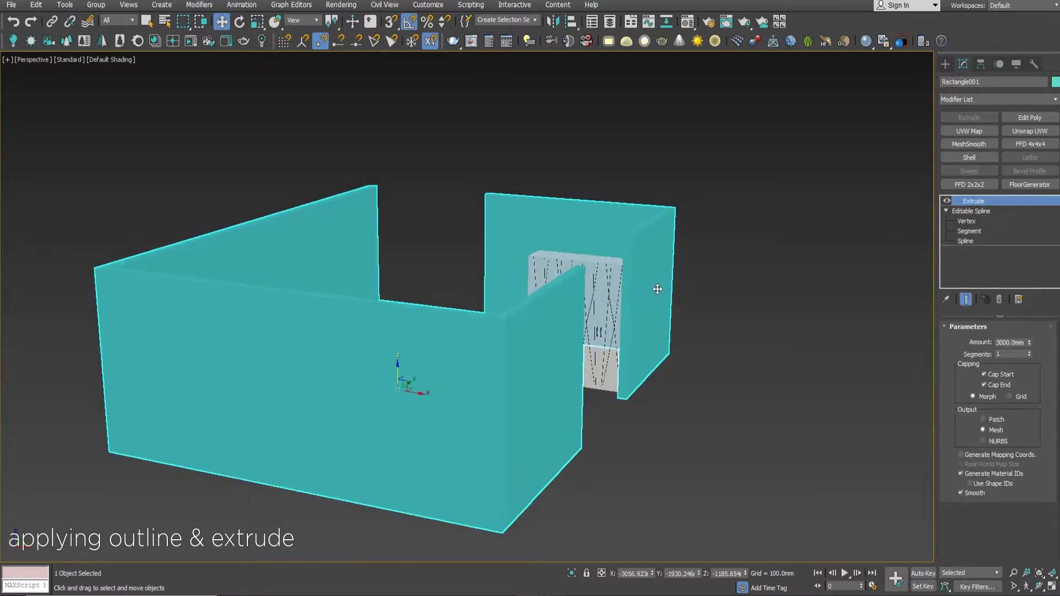
scroll(586, 289, down, 3)
mouse_move(627, 350)
alt+middle_down()
mouse_move(674, 403)
mouse_move(777, 356)
mouse_move(875, 360)
mouse_move(729, 379)
mouse_move(672, 364)
alt+middle_up()
click(733, 286)
mouse_move(733, 287)
alt+middle_down()
mouse_move(754, 276)
mouse_move(749, 326)
alt+middle_up()
key(t)
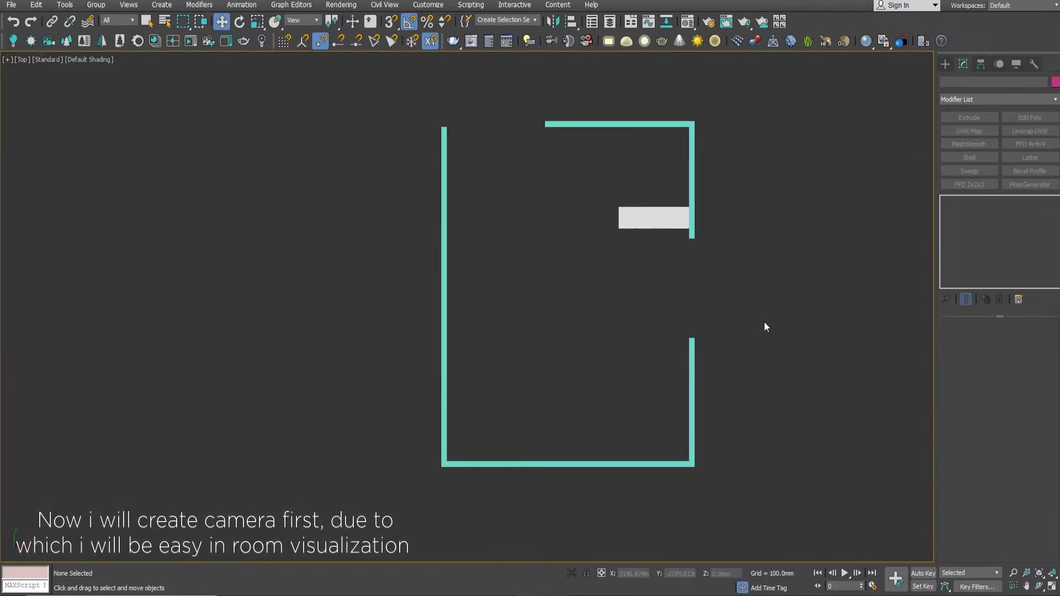
Create a Corona target camera in the Top view, aimed toward the wardrobe wall.
click(946, 63)
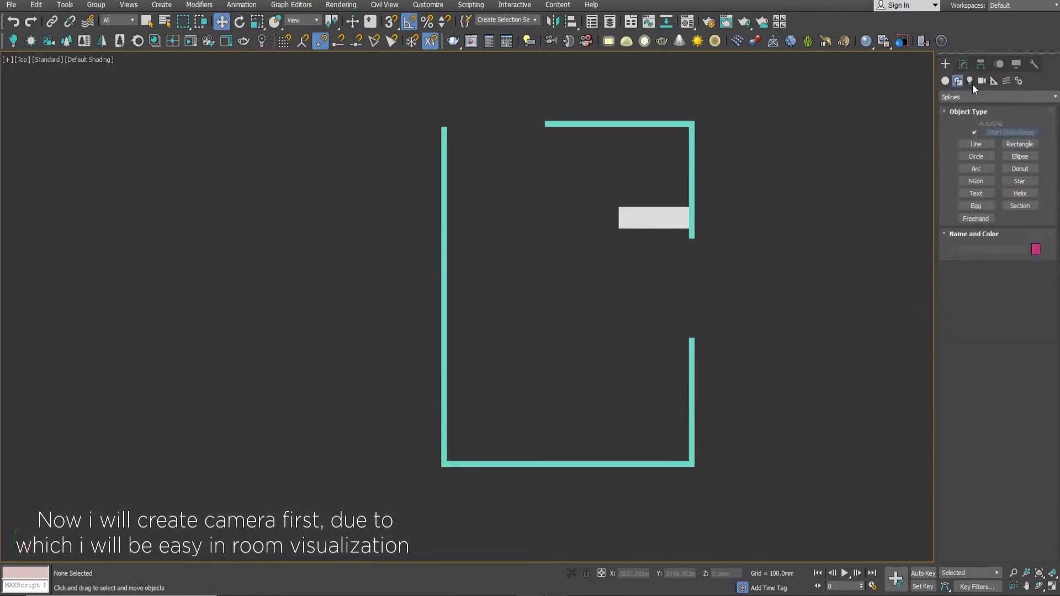
click(48, 40)
drag(582, 400, 612, 238)
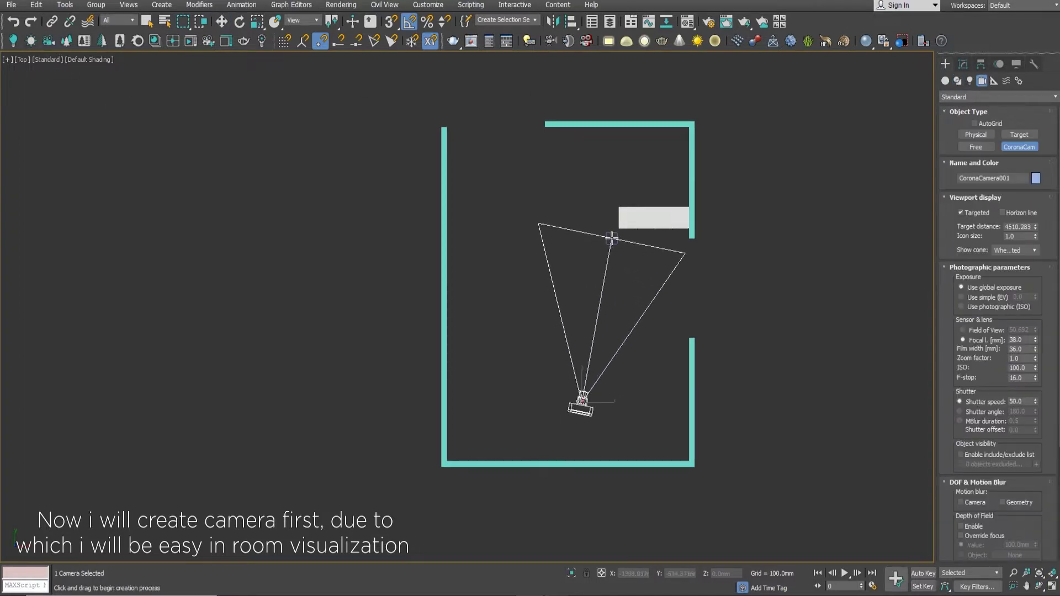
right_click(612, 239)
right_click(657, 266)
click(616, 232)
Align the camera target to the camera on X only, then move it up past the top wall.
click(611, 238)
click(572, 21)
click(579, 407)
click(503, 221)
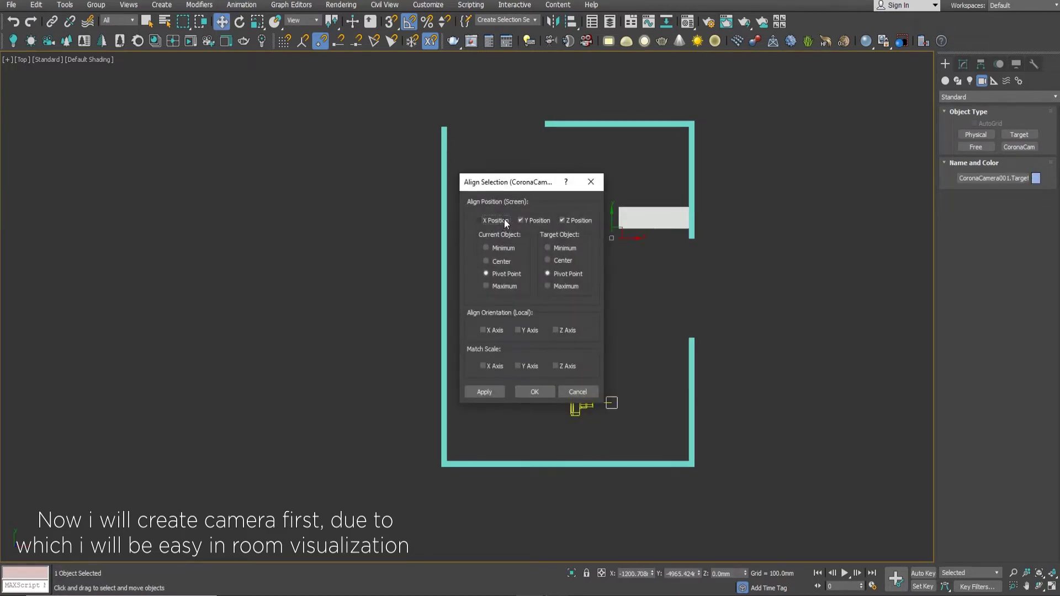
drag(513, 185, 377, 180)
click(389, 216)
click(428, 213)
click(353, 217)
click(398, 386)
click(588, 253)
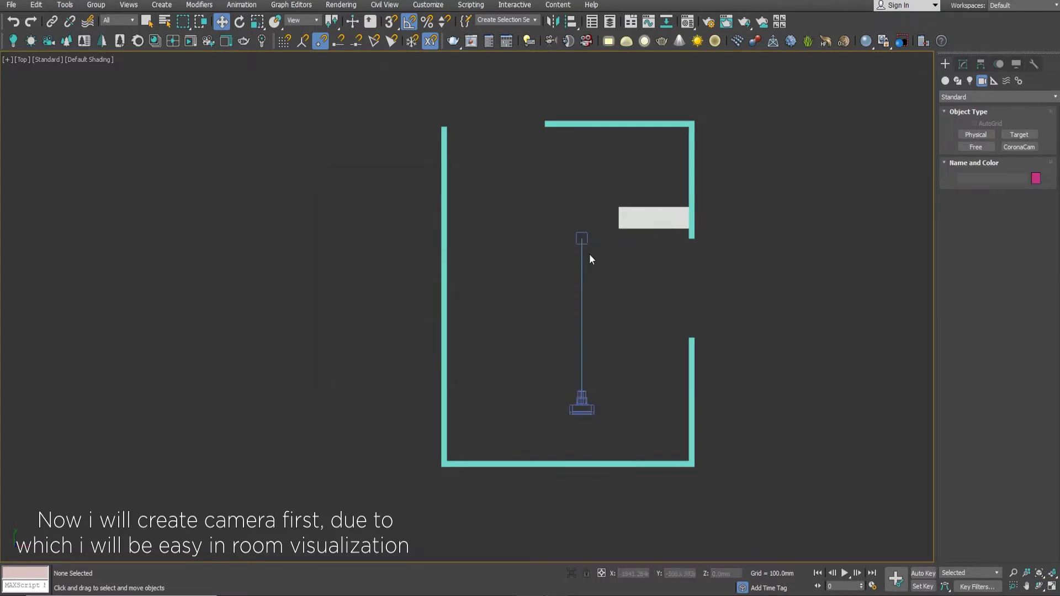
drag(583, 236, 582, 102)
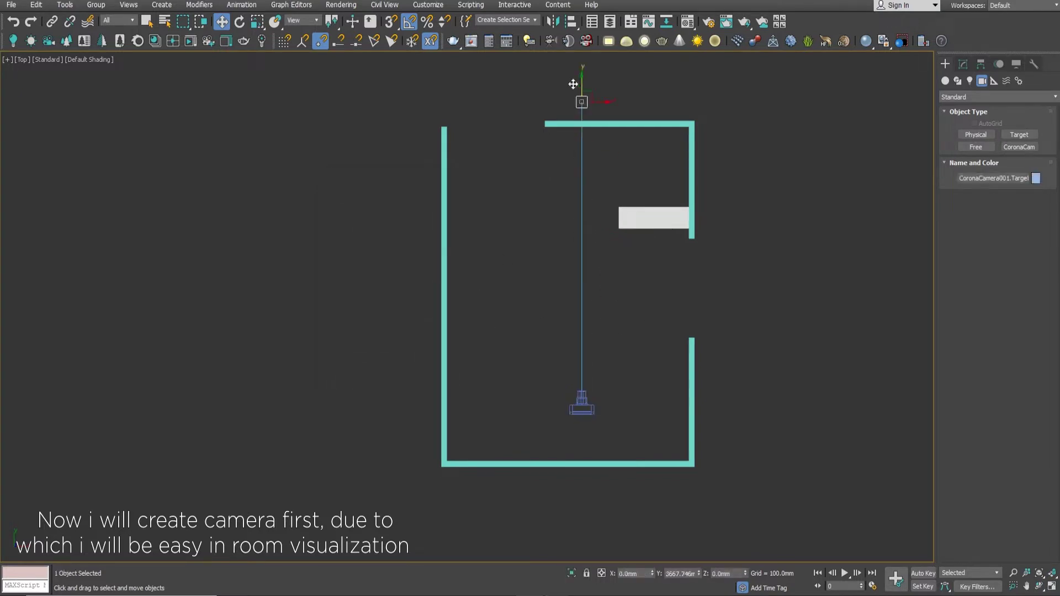
click(599, 320)
Check the Corona camera view with its render frame, then return to a perspective view.
key(alt+w)
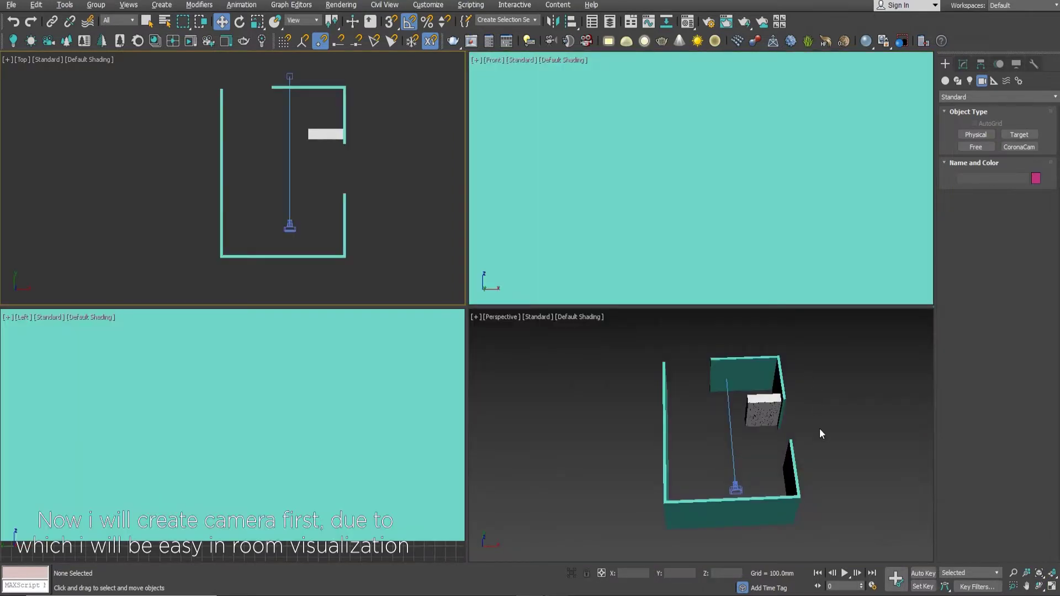
click(819, 428)
key(c)
key(shift+g)
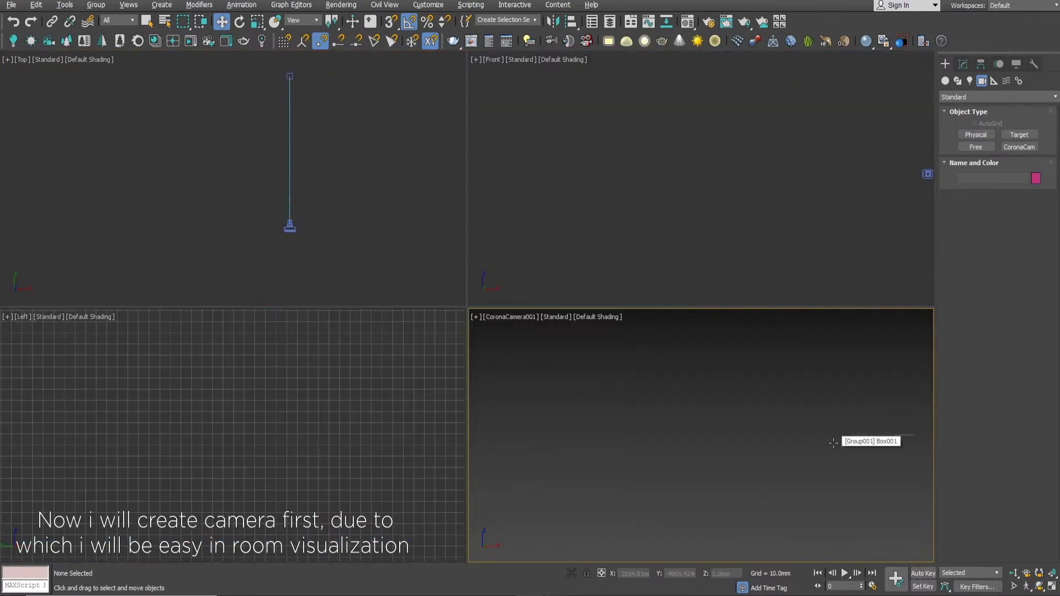
key(shift+f)
key(shift+g)
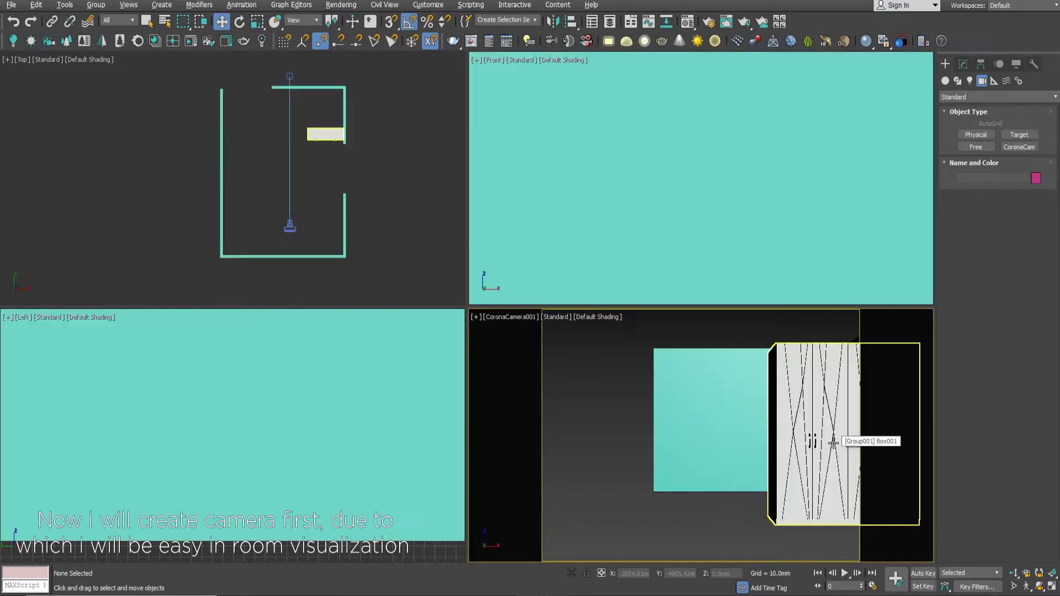
key(alt+w)
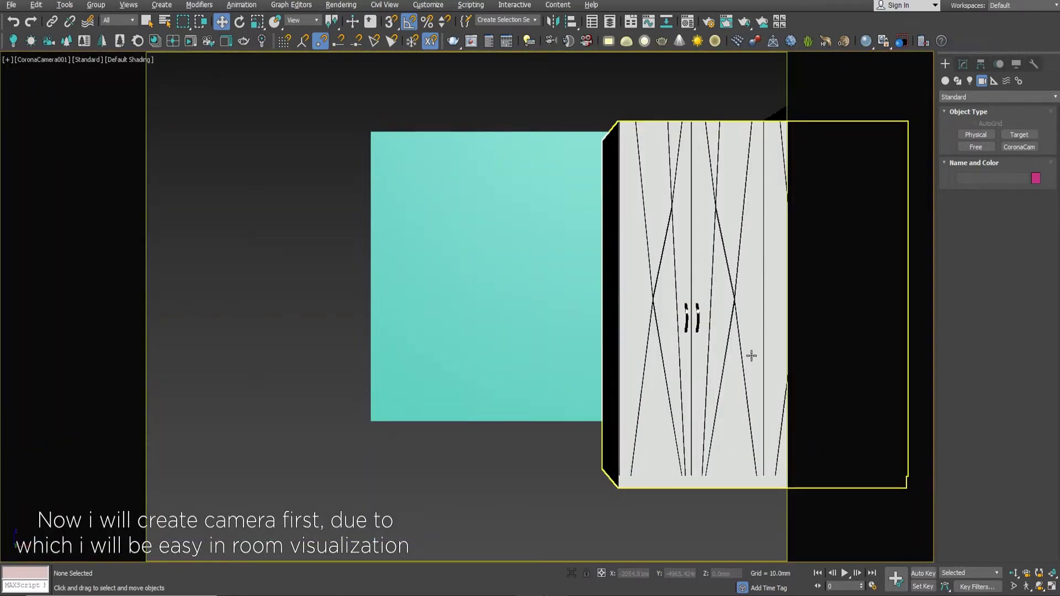
key(alt+w)
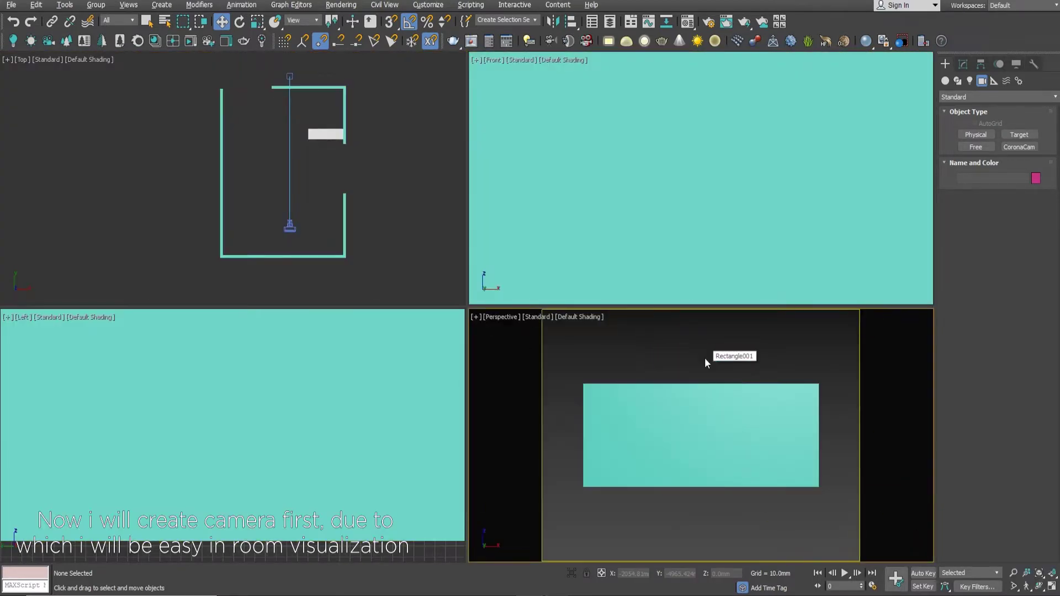
key(p)
key(alt+w)
alt+middle_drag(704, 356, 828, 276)
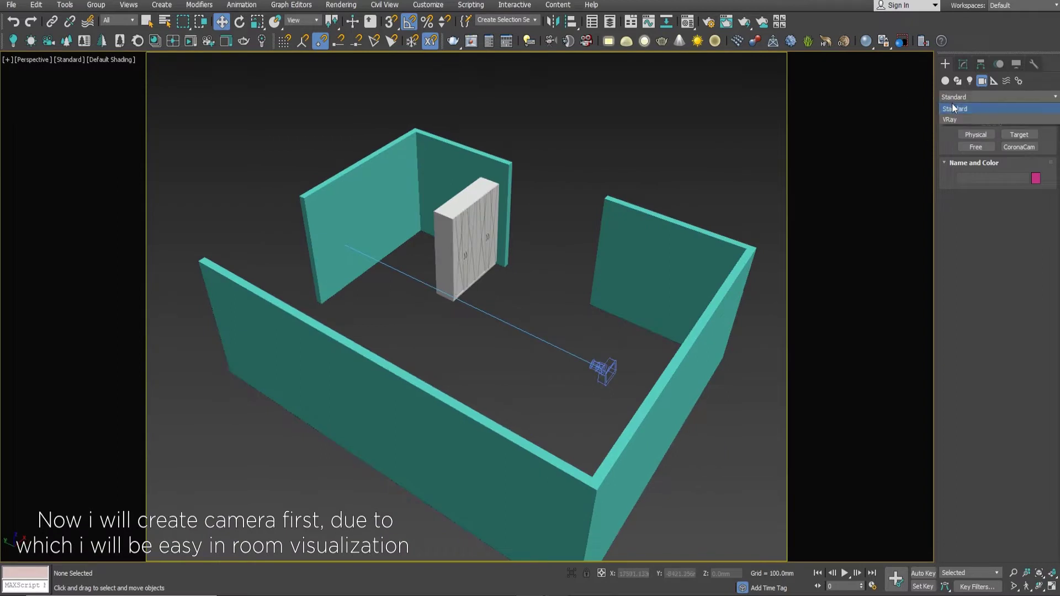
Draw a Plane primitive spanning the room's floor and view it with edged faces.
click(944, 81)
click(963, 97)
click(1019, 184)
mouse_move(726, 359)
mouse_down()
mouse_move(177, 365)
mouse_move(229, 373)
mouse_up()
key(w)
key(s)
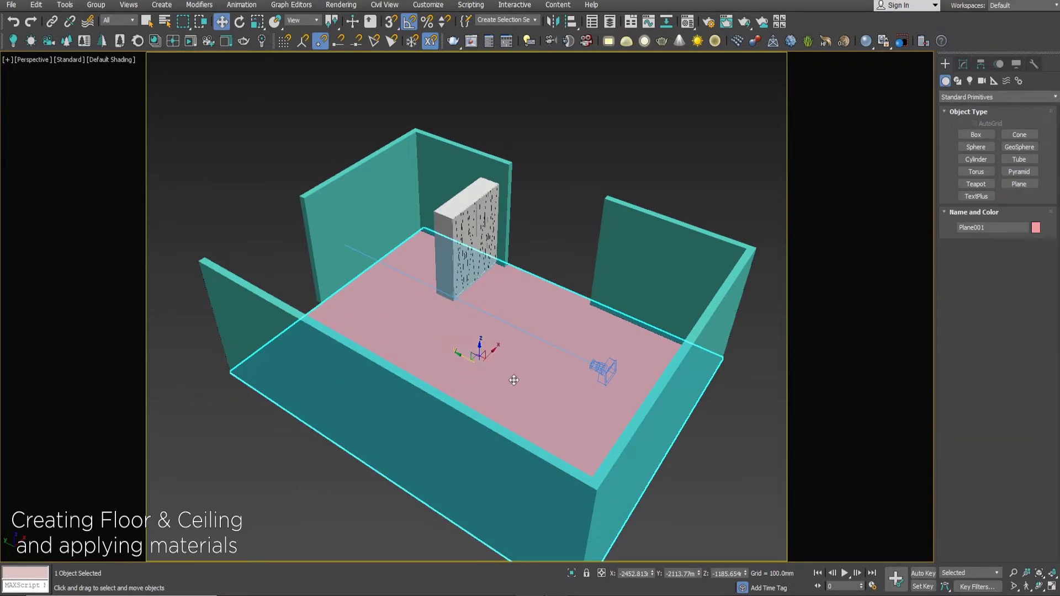
alt+middle_drag(482, 379, 594, 375)
key(F4)
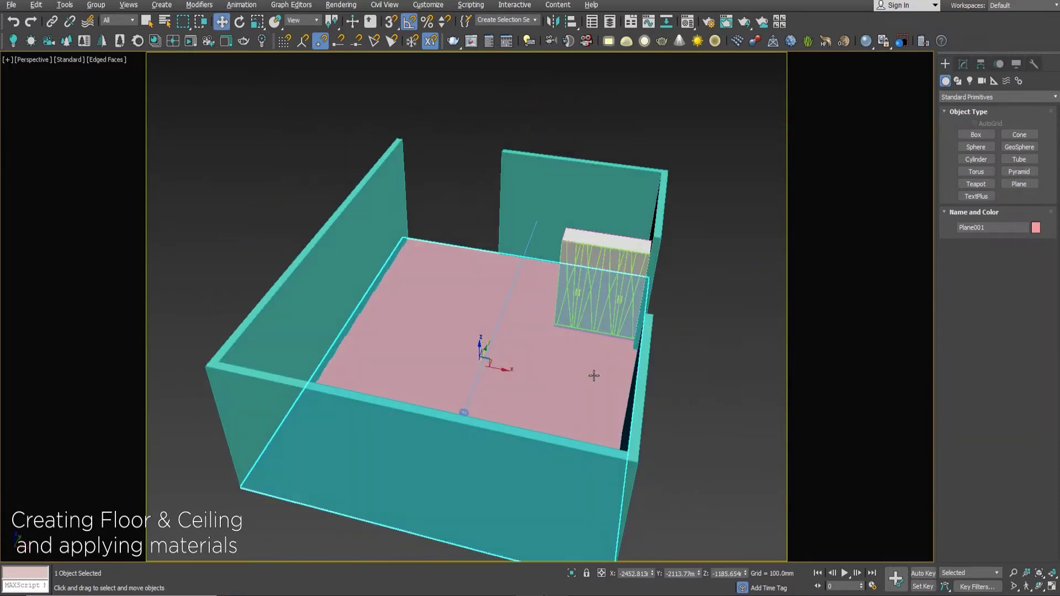
click(963, 64)
alt+middle_drag(750, 381, 717, 338)
key(m)
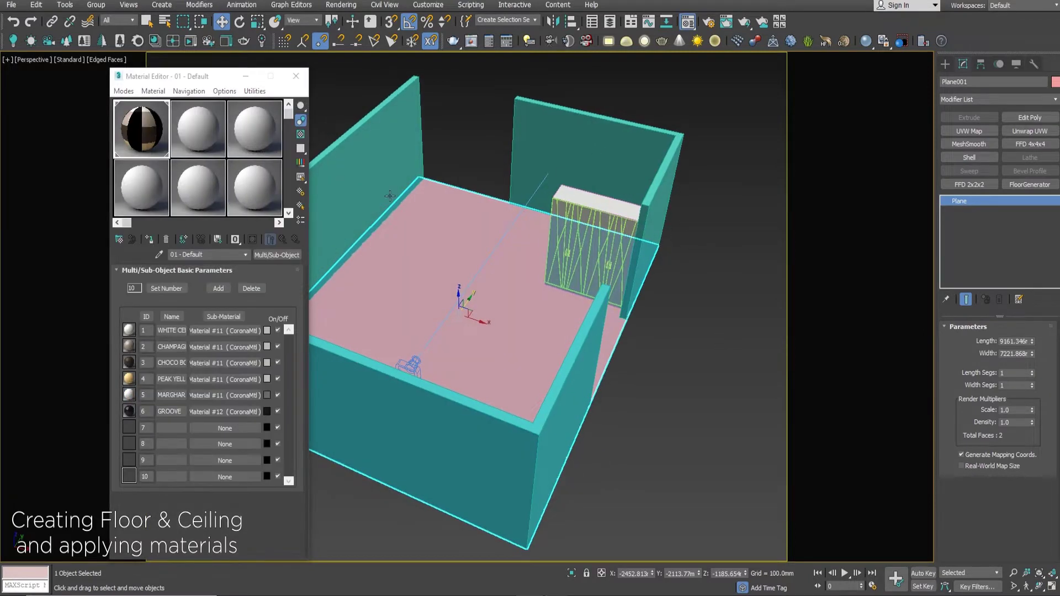
Make an unused slot a Multi/Sub-Object material named WALL, FLOOR, CEILING, CLEAR GLASS, BLACK MATT.
click(177, 135)
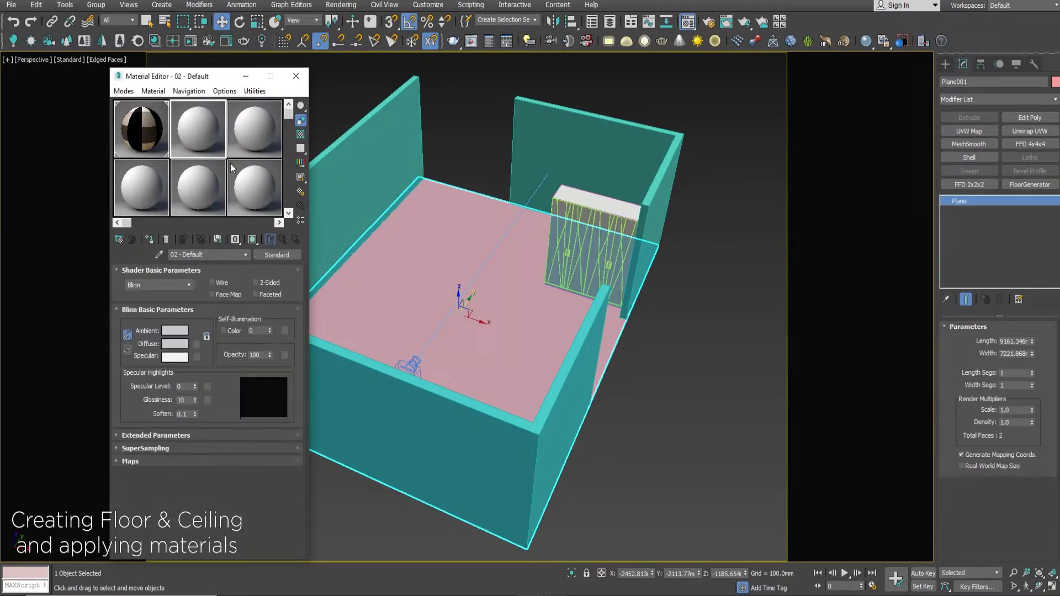
click(276, 254)
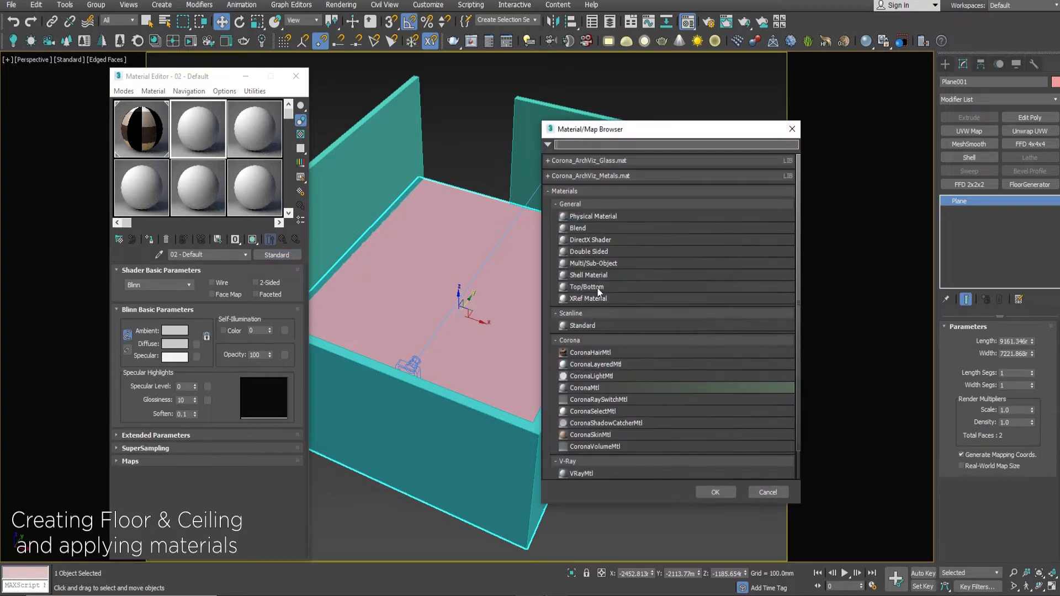
double_click(580, 263)
click(182, 348)
text(FLOOR)
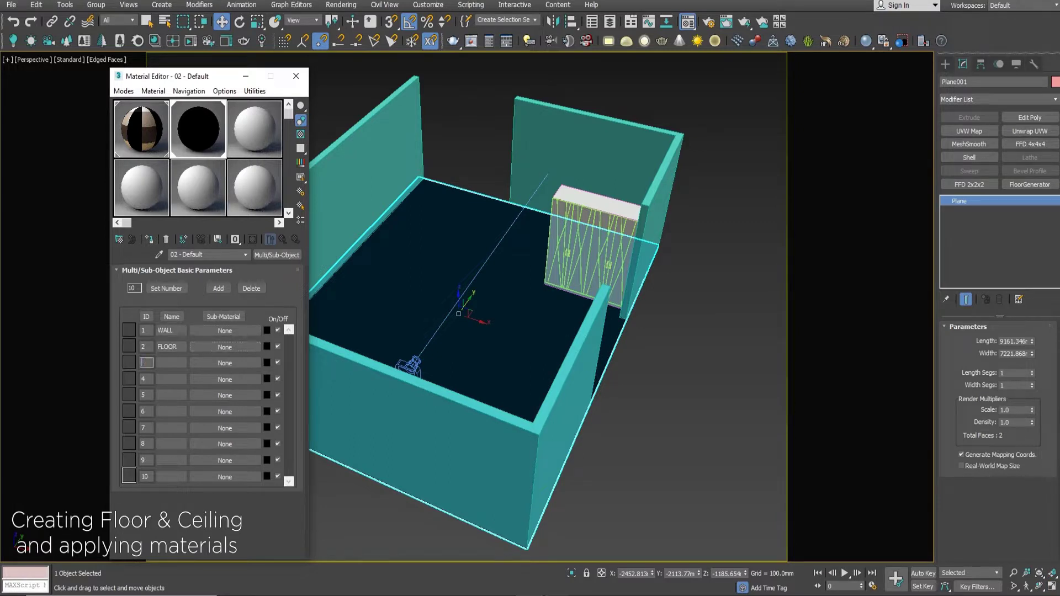
key(Tab)
click(169, 379)
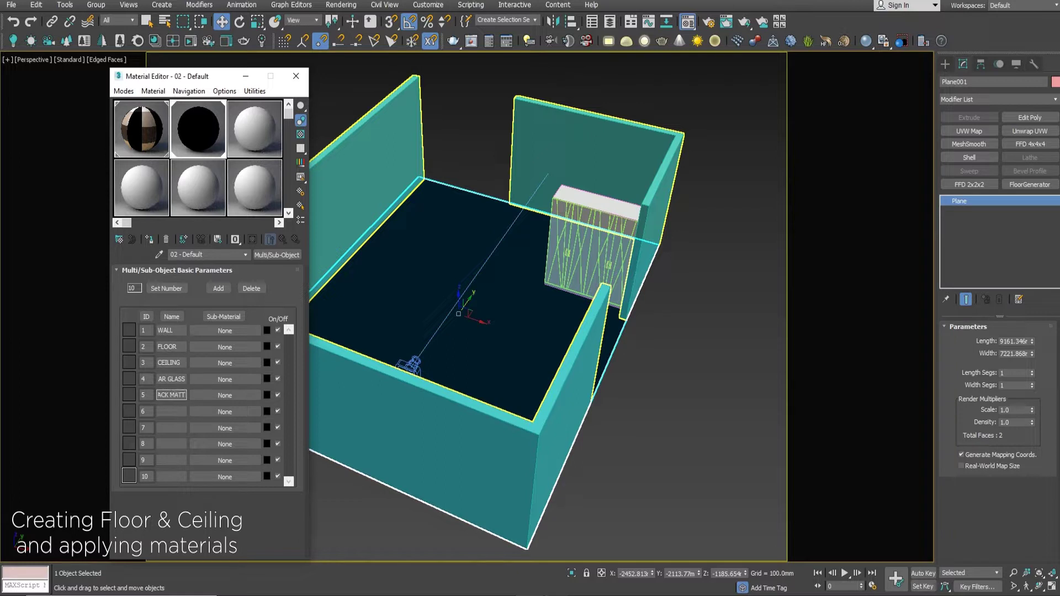
Make the WALL sub-material a CoronaMtl with reflection level 0.2.
click(225, 347)
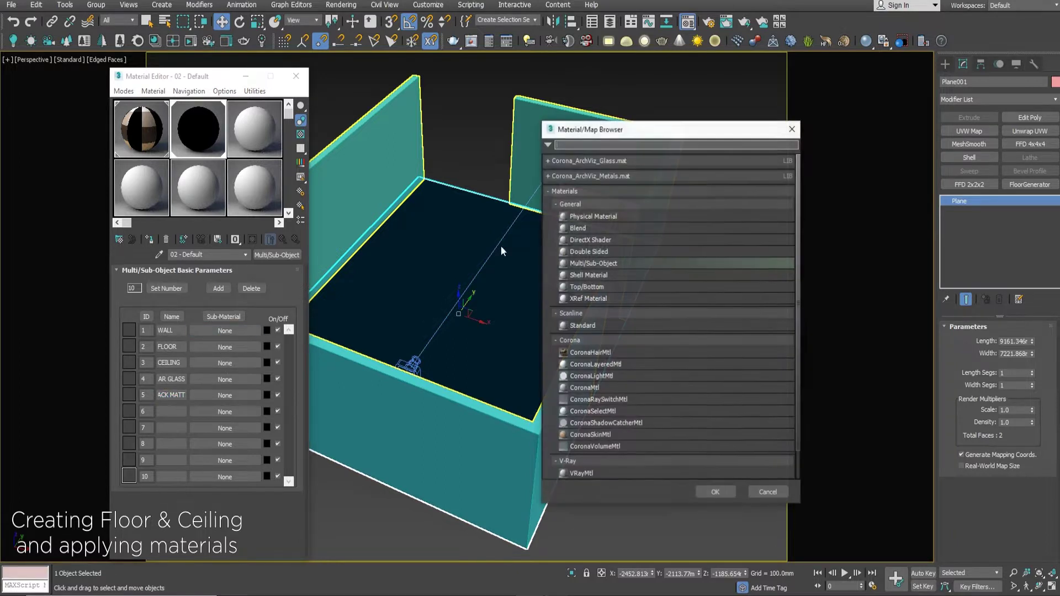
double_click(591, 388)
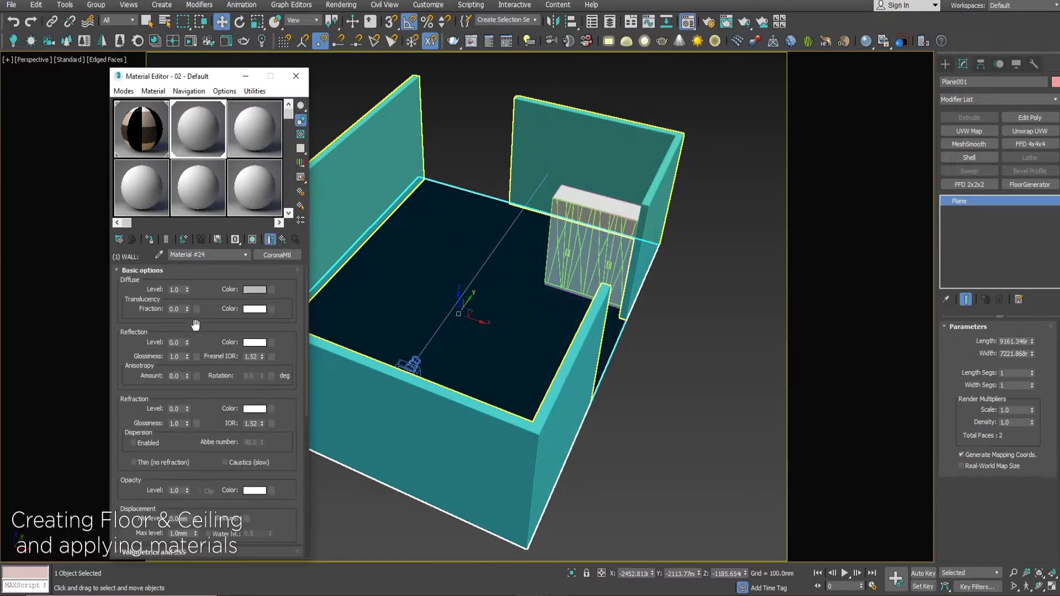
click(176, 342)
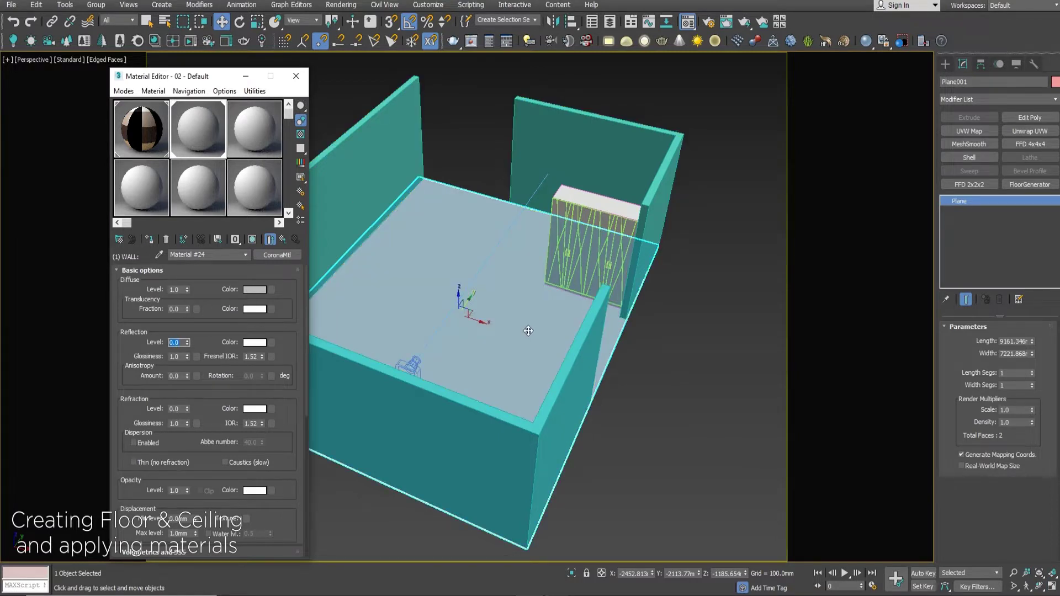
text(.2)
key(Tab)
text(.)
Assign the multi-material to the walls and convert them to an editable poly.
alt+middle_drag(728, 324, 720, 329)
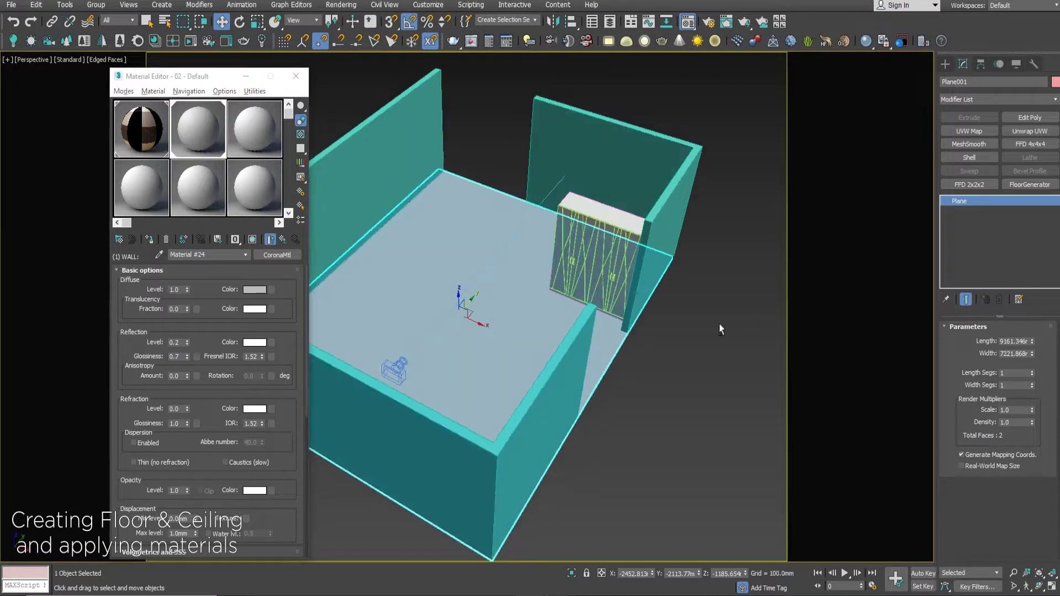
click(270, 239)
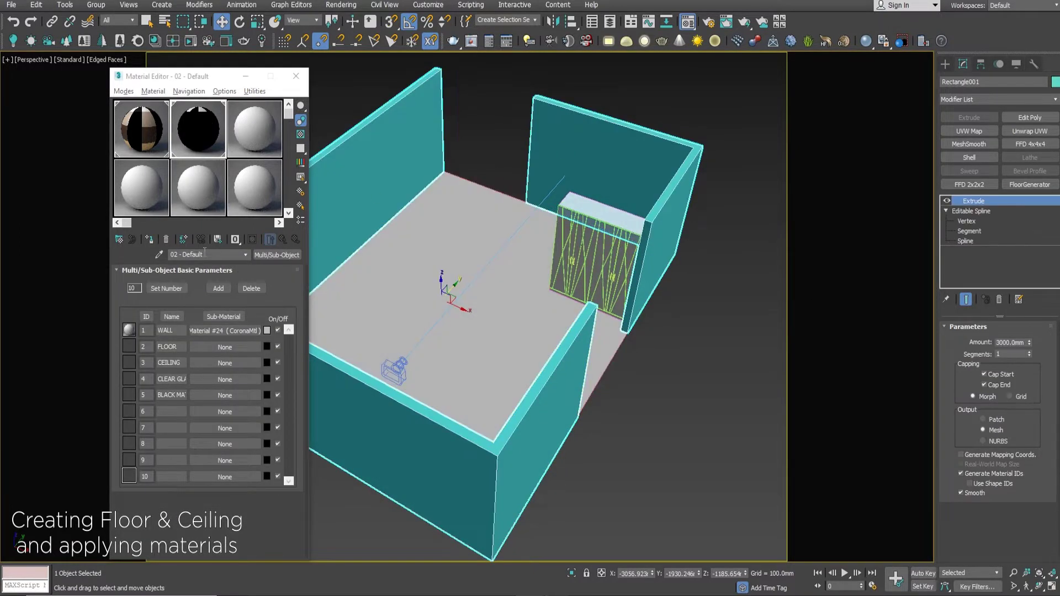
click(149, 239)
right_click(694, 334)
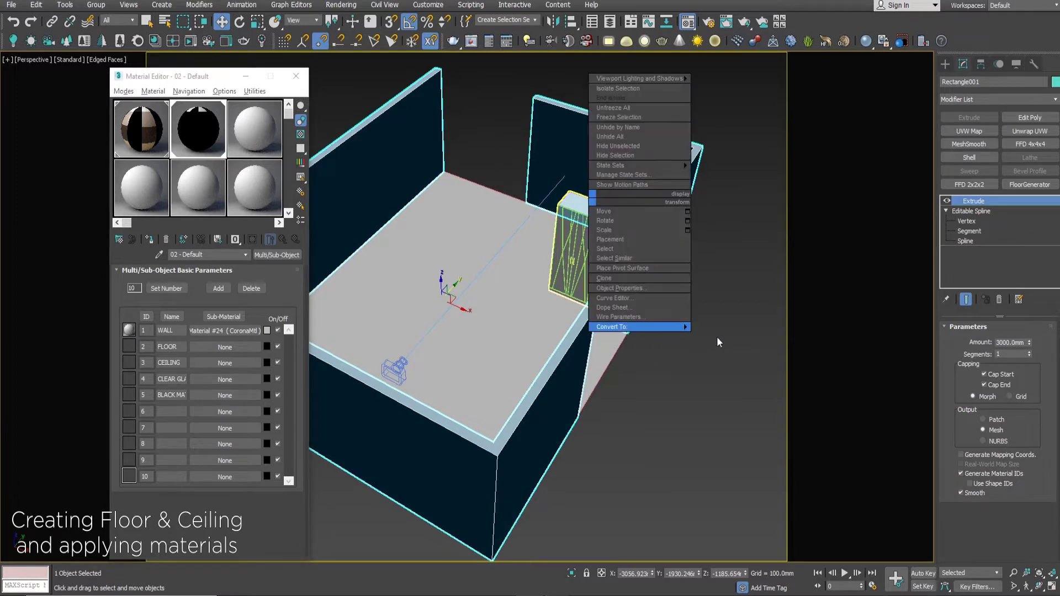
click(733, 335)
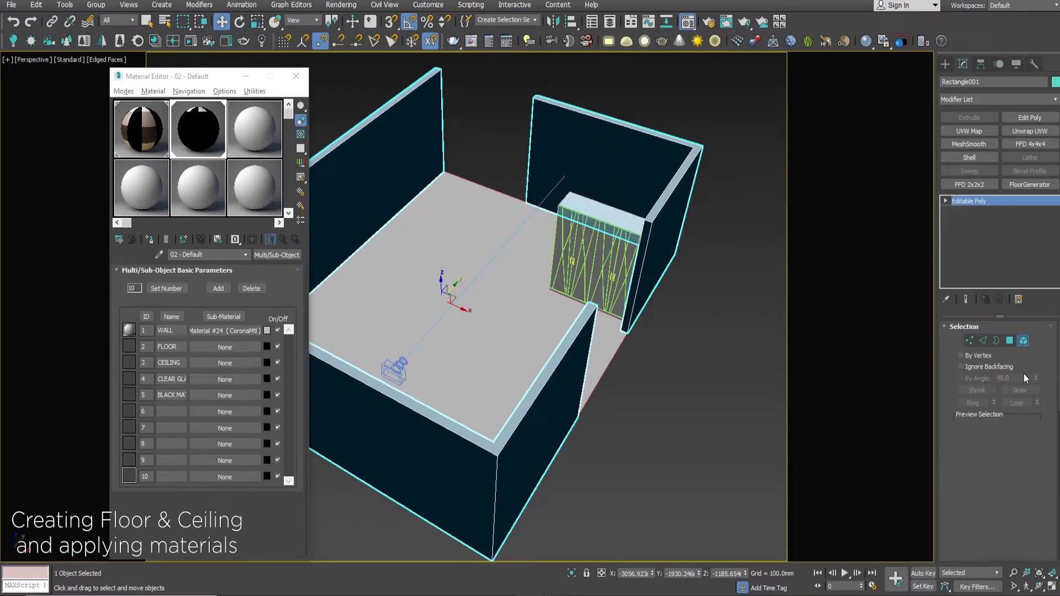
Return to the poly's object level, hide edged faces and orbit to a low side view.
scroll(980, 408, down, 10)
scroll(980, 408, down, 5)
scroll(975, 379, down, 5)
scroll(976, 356, down, 5)
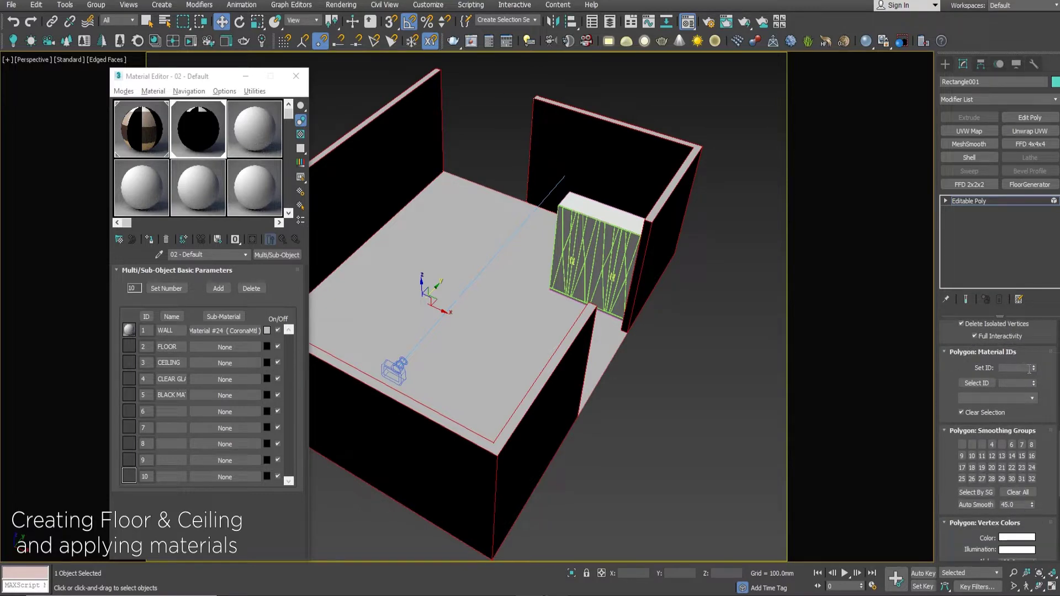
click(988, 199)
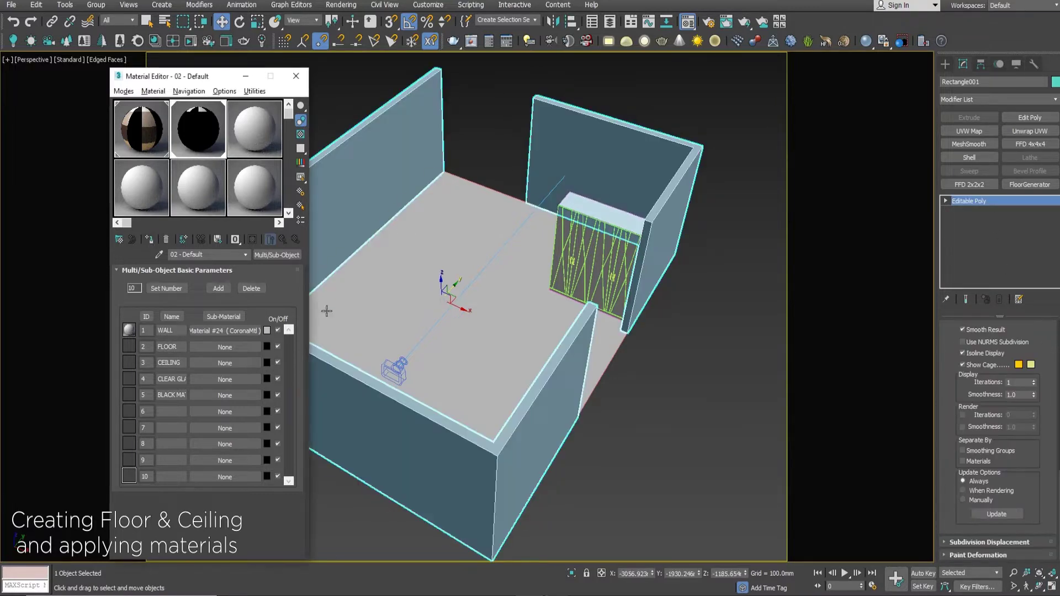
click(650, 453)
mouse_move(650, 453)
alt+middle_down()
mouse_move(607, 454)
mouse_move(675, 445)
mouse_move(666, 464)
alt+middle_up()
key(F4)
mouse_move(551, 237)
alt+middle_down()
mouse_move(604, 335)
mouse_move(522, 322)
mouse_move(541, 300)
alt+middle_up()
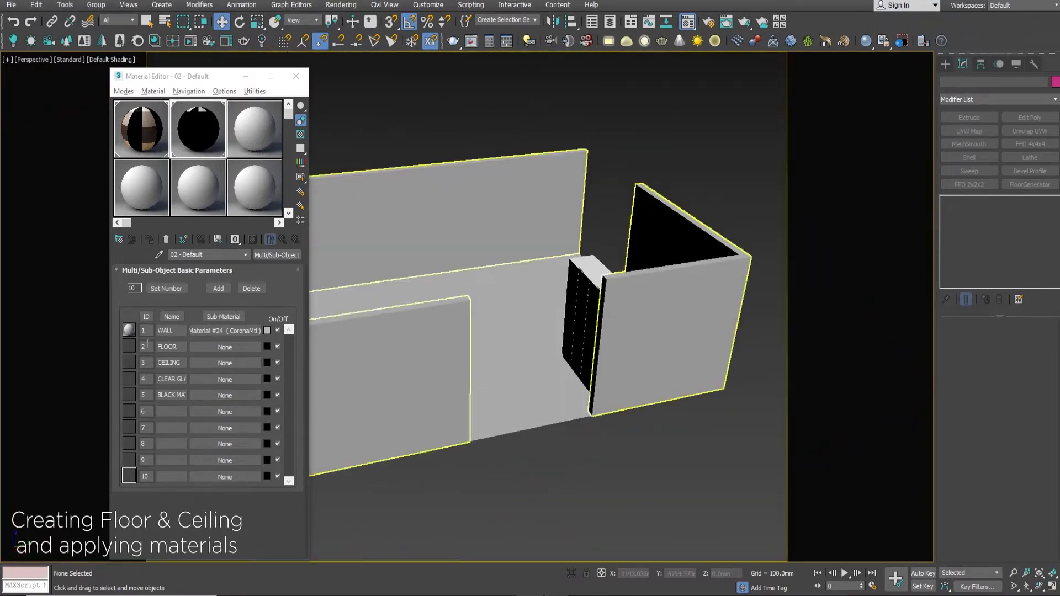
Copy the WALL material into the FLOOR sub-material and set its reflection to 0.35.
alt+middle_drag(360, 372, 486, 371)
click(512, 383)
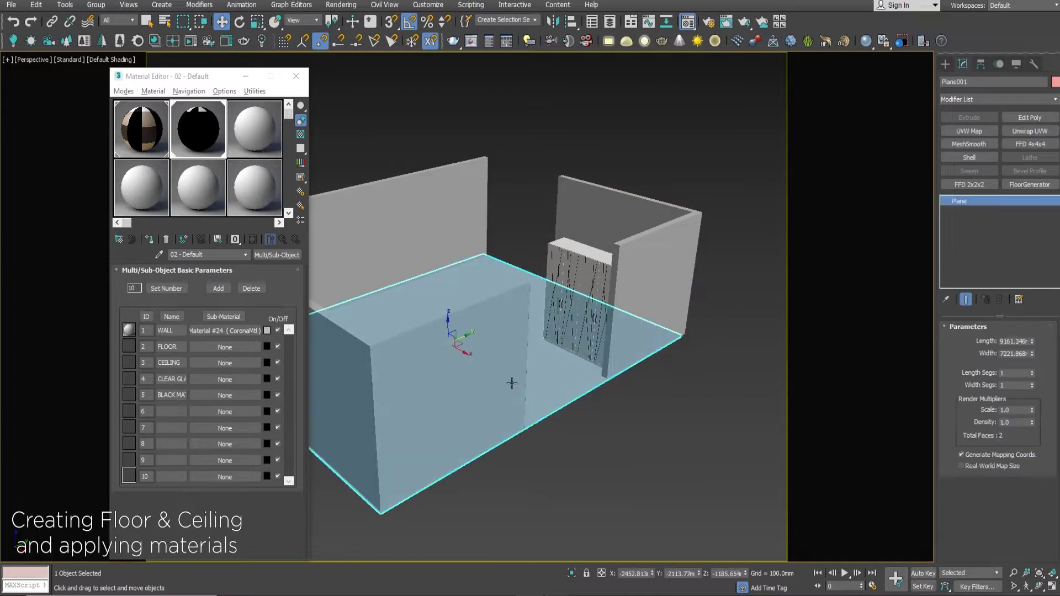
drag(246, 334, 237, 347)
click(191, 359)
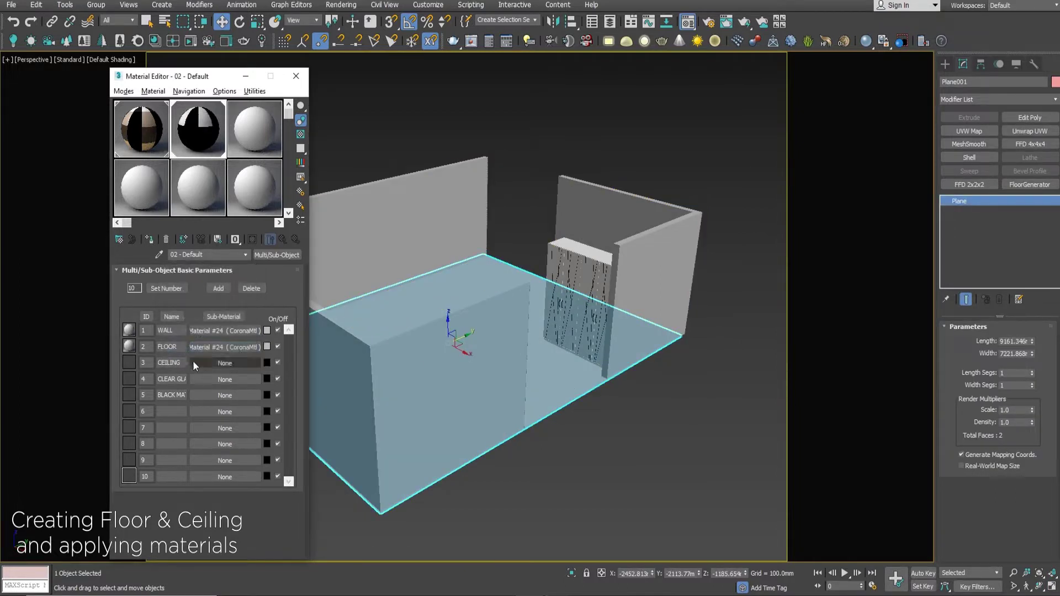
click(239, 351)
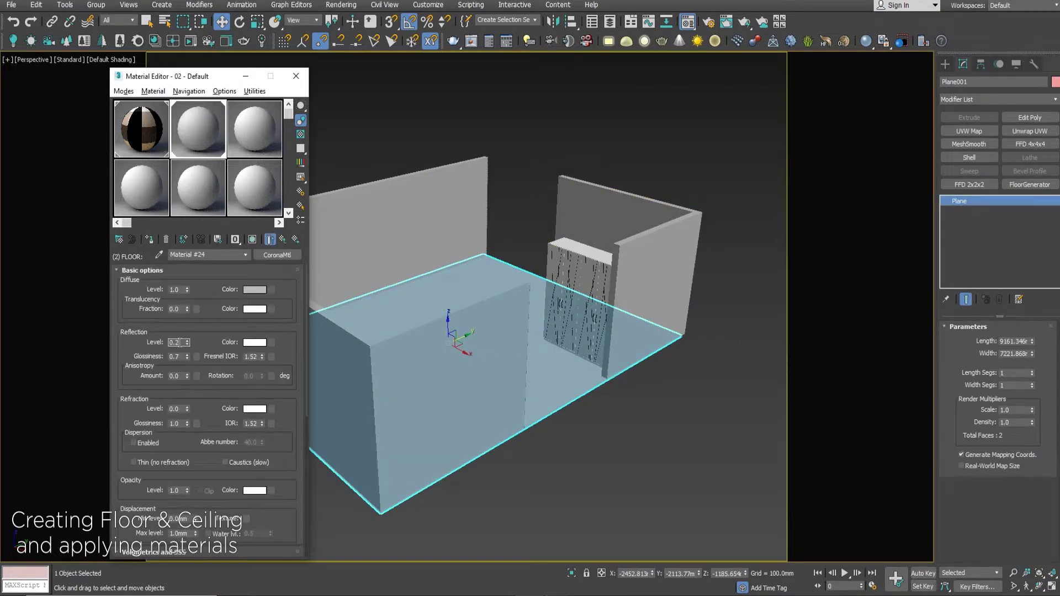
text(5)
Add a CoronaBitmap map to the FLOOR diffuse colour.
click(270, 290)
scroll(611, 387, down, 4)
scroll(611, 420, down, 4)
double_click(600, 421)
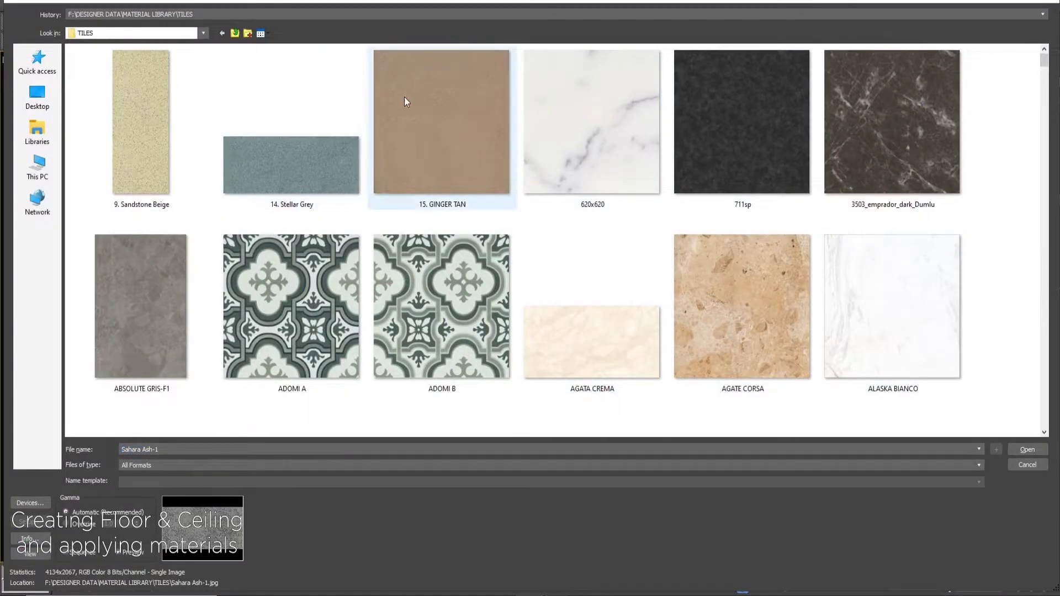
key(End)
click(579, 331)
Load WOOD/wood fine diffuse into the bitmap and show it in the viewport.
scroll(441, 221, up, 1)
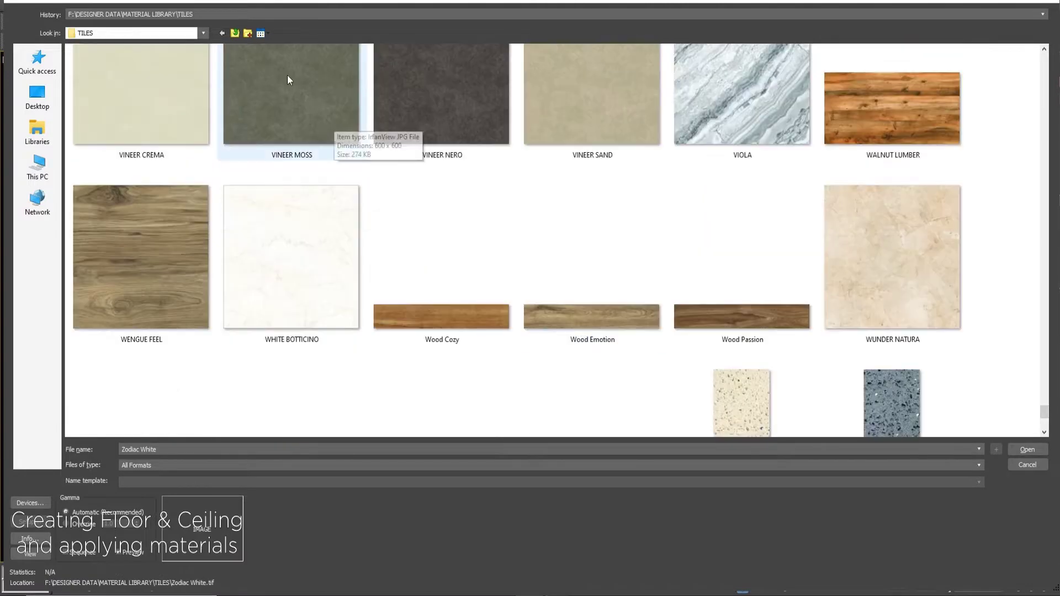
scroll(409, 172, up, 1)
scroll(409, 175, up, 2)
scroll(408, 176, up, 2)
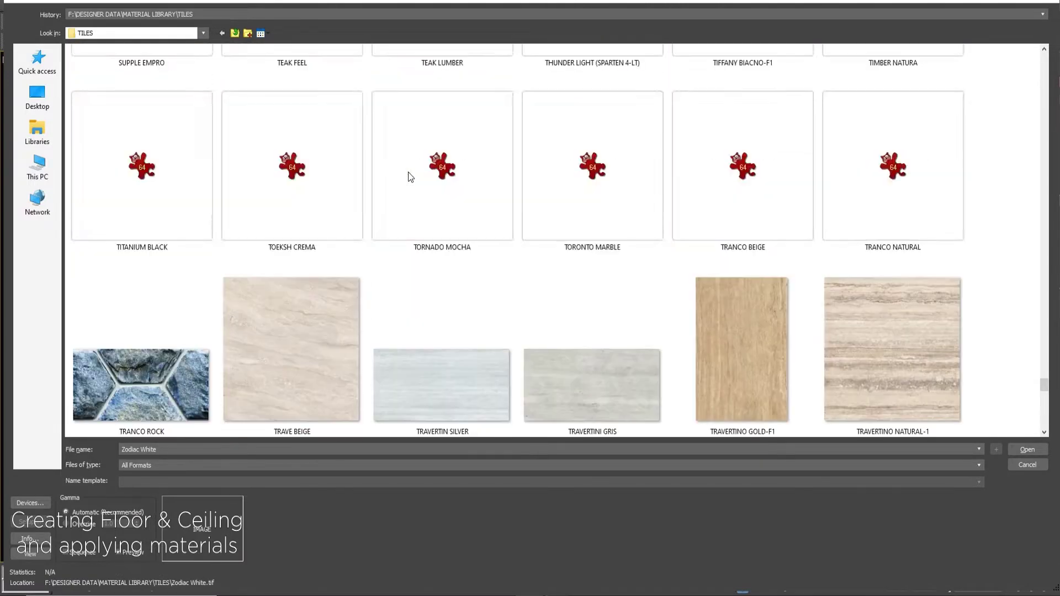
click(234, 34)
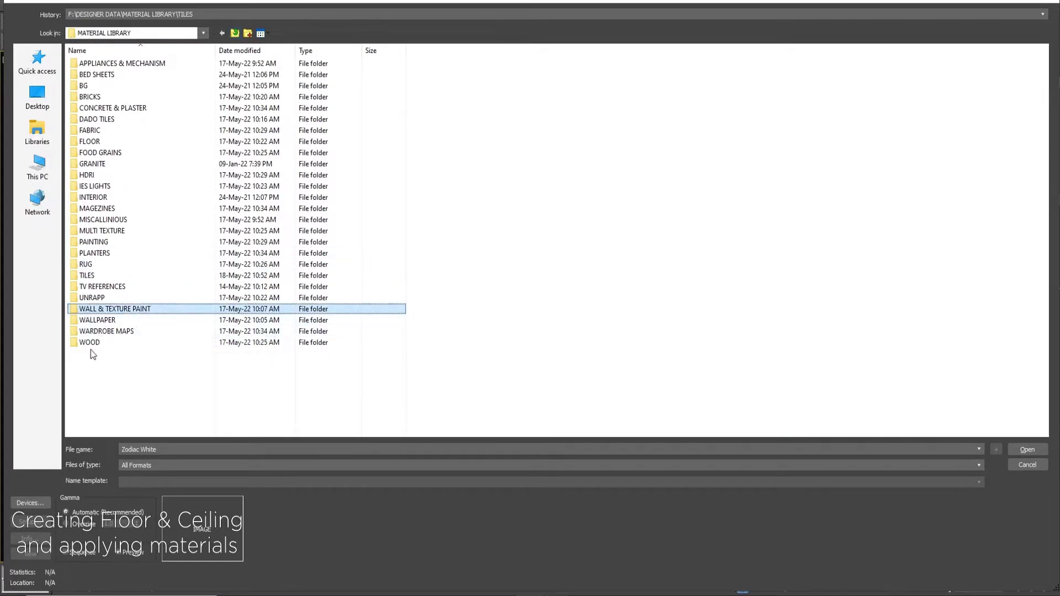
double_click(91, 343)
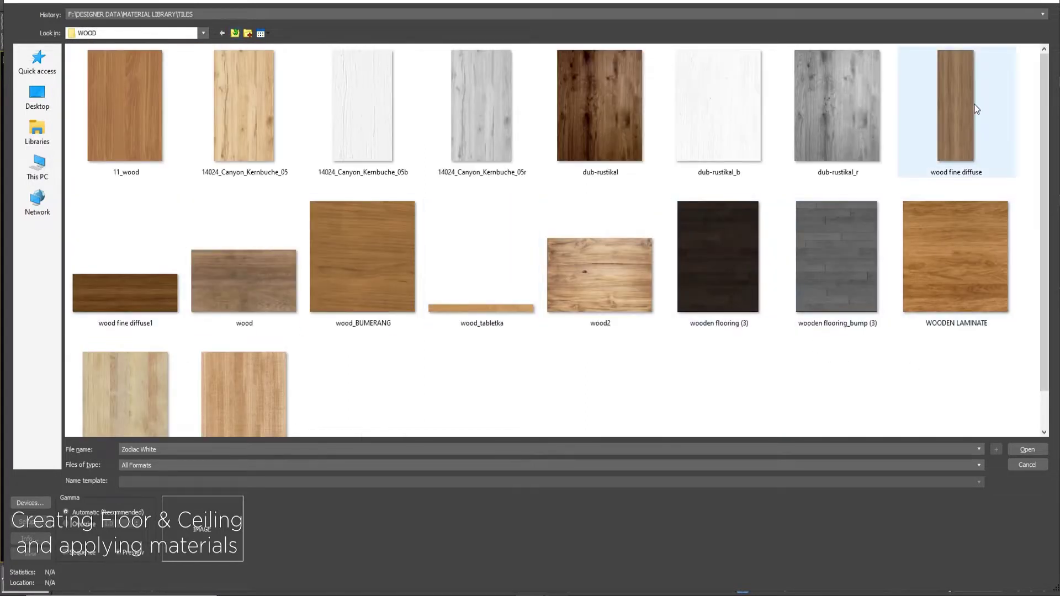
double_click(941, 114)
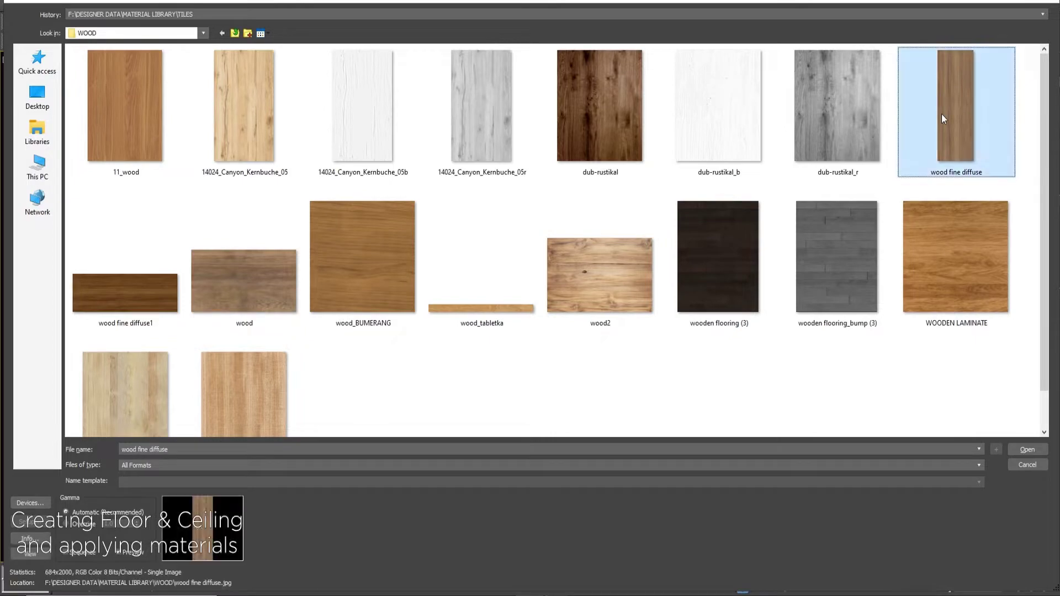
alt+middle_drag(607, 287, 618, 275)
click(256, 239)
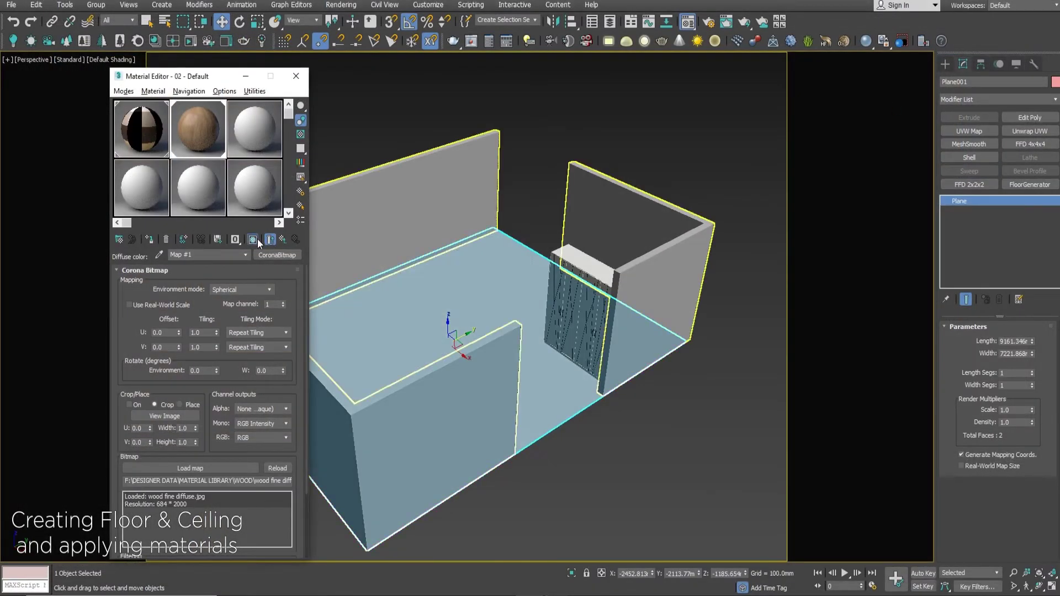
Convert the floor plane to Editable Poly and give its faces material ID 2.
click(281, 240)
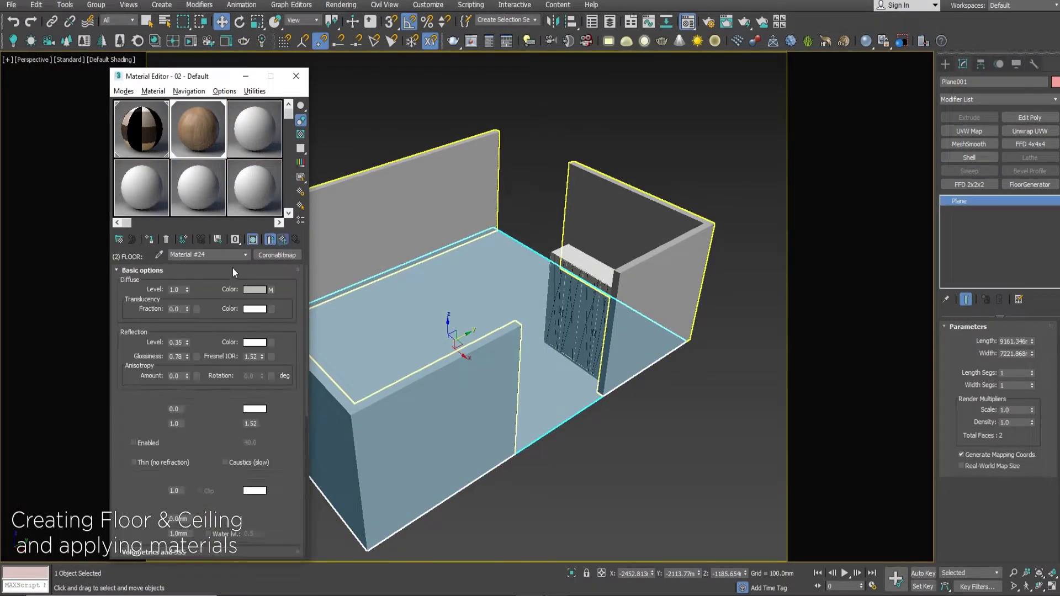
click(284, 240)
right_click(614, 248)
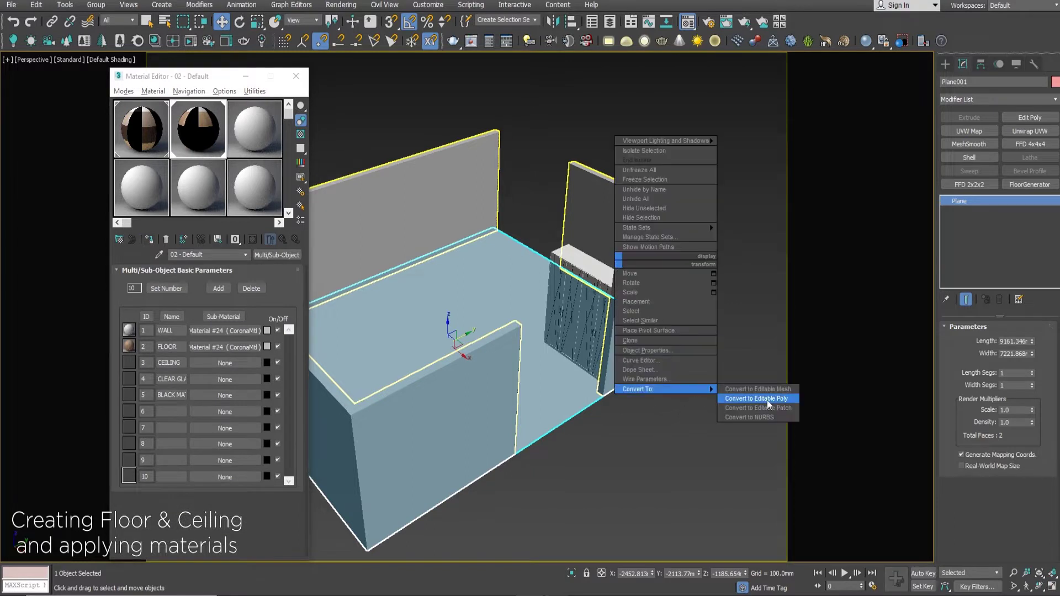
click(769, 400)
scroll(993, 387, down, 10)
click(1033, 391)
click(975, 200)
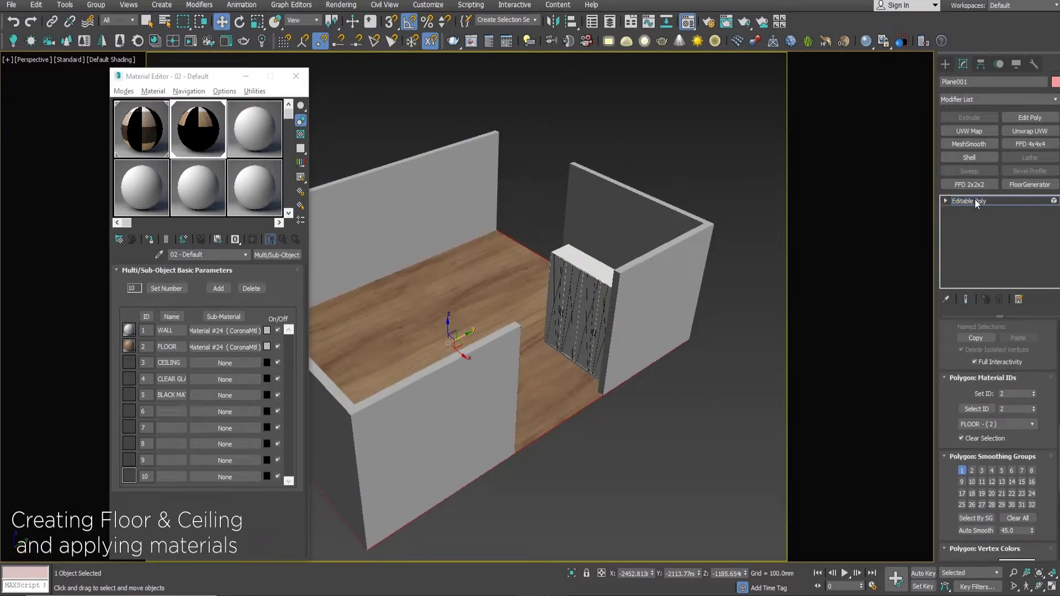
Add a box UVW Map modifier to the floor sized 3000 mm by 2000 mm.
click(969, 131)
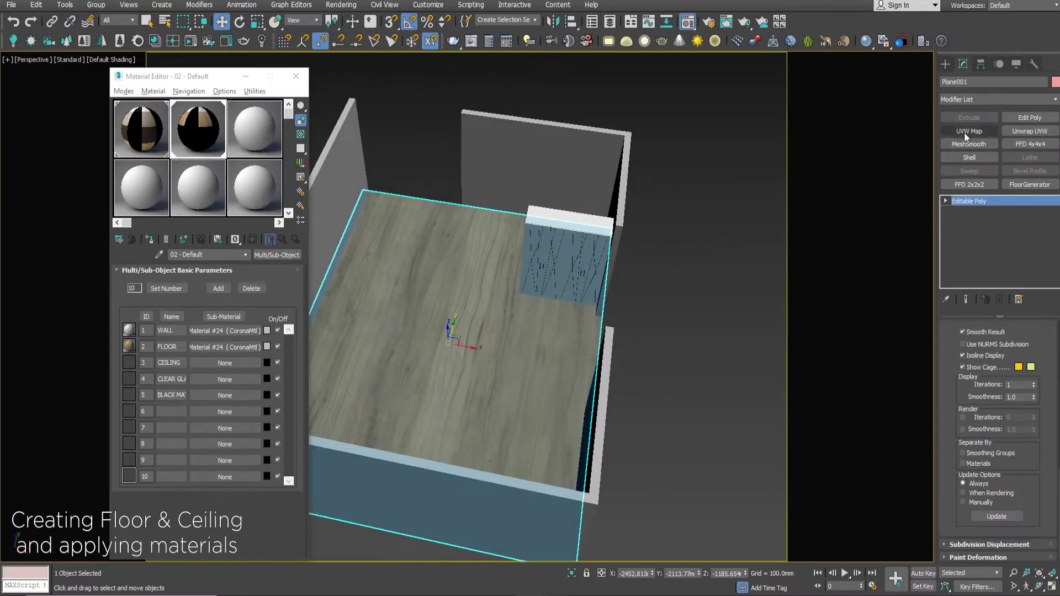
scroll(984, 381, up, 3)
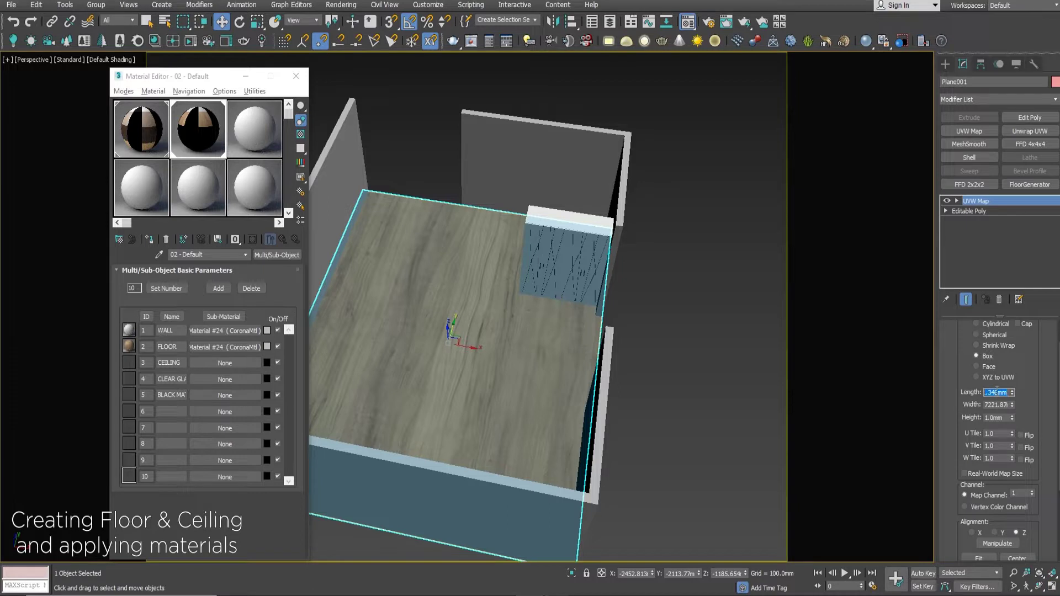
text(00)
key(Tab)
text(0)
key(Return)
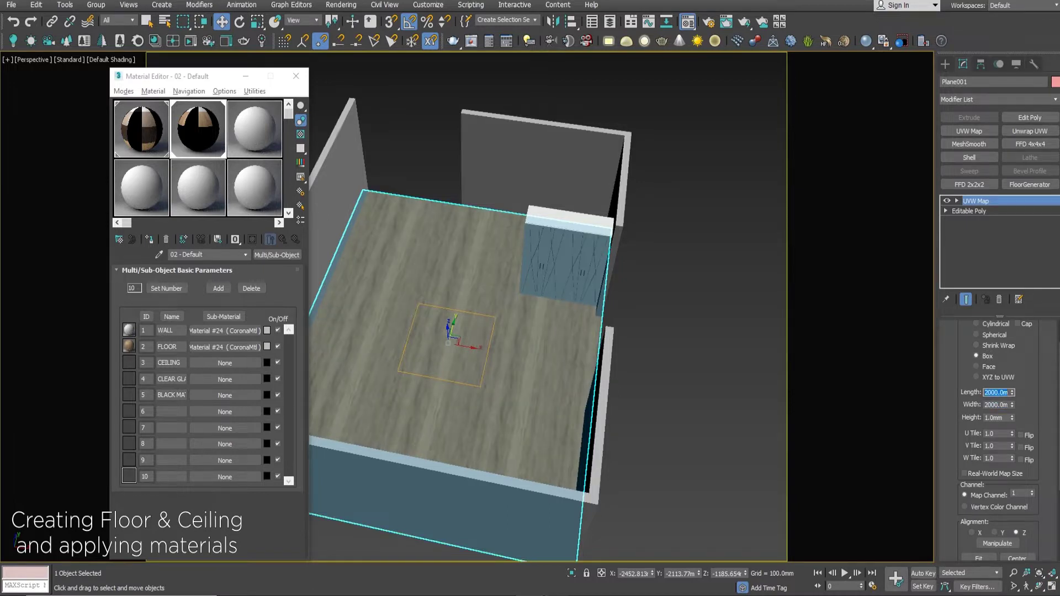
key(Return)
key(Return)
mouse_move(513, 347)
middle_down()
mouse_move(463, 294)
mouse_move(572, 344)
mouse_move(583, 395)
middle_up()
key(Return)
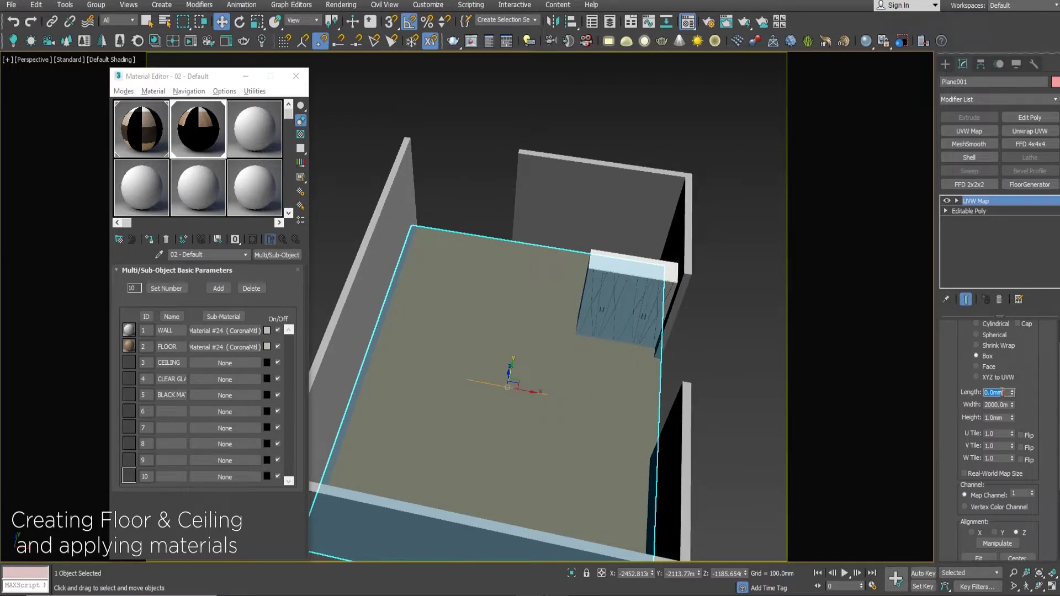
text(300)
Clear the selection, orbit out to view the wood floor, and close the material editor.
key(Return)
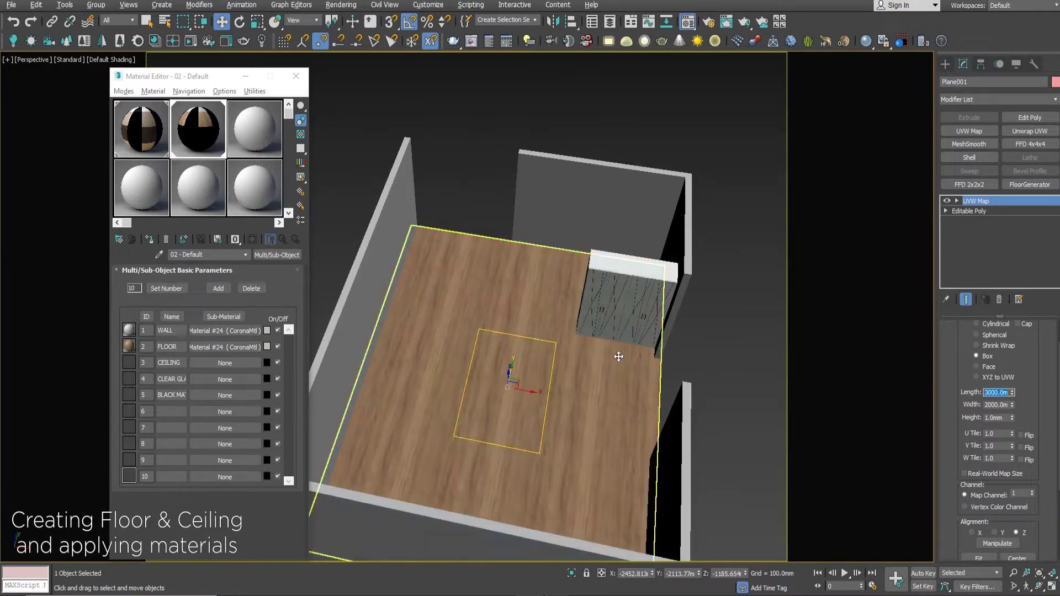
mouse_move(620, 127)
alt+middle_down()
mouse_move(649, 354)
mouse_move(629, 461)
mouse_move(674, 433)
mouse_move(641, 445)
mouse_move(590, 439)
alt+middle_up()
scroll(629, 461, down, 3)
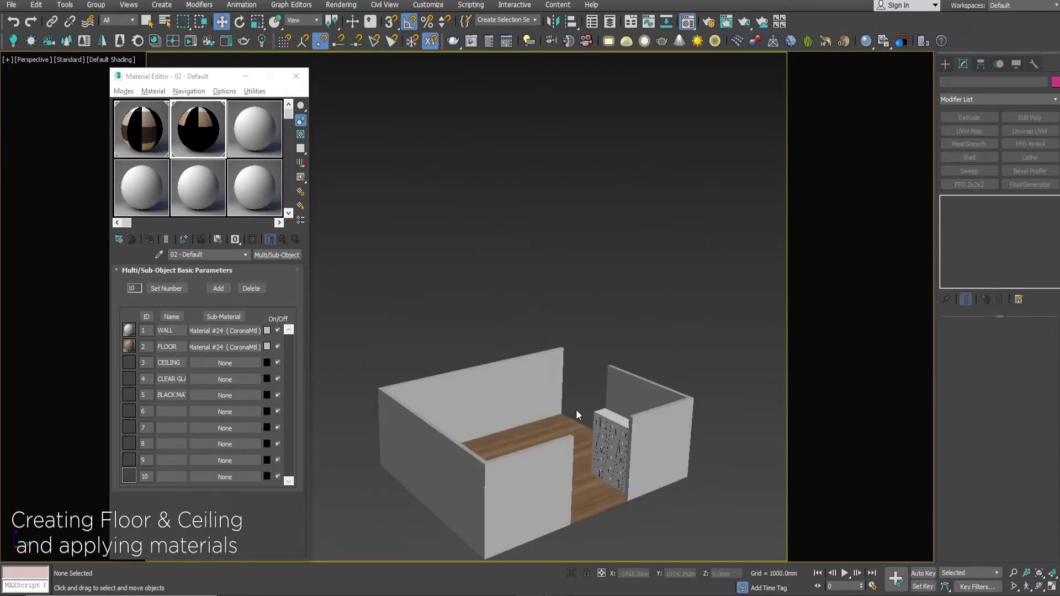
click(296, 76)
Draw a Plane across the top of the room as the ceiling.
click(945, 64)
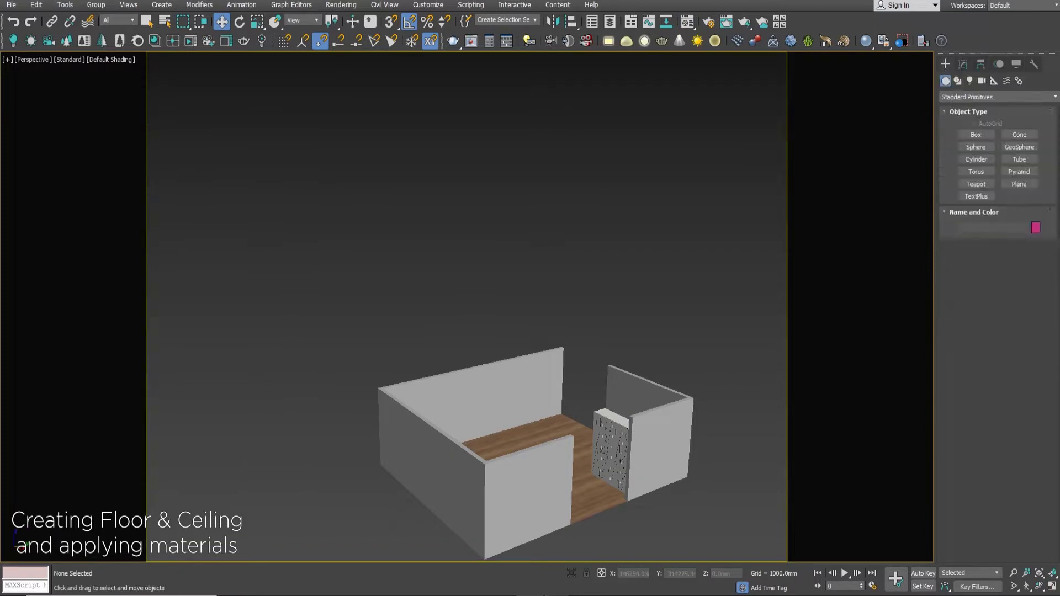
click(1012, 186)
drag(378, 388, 694, 397)
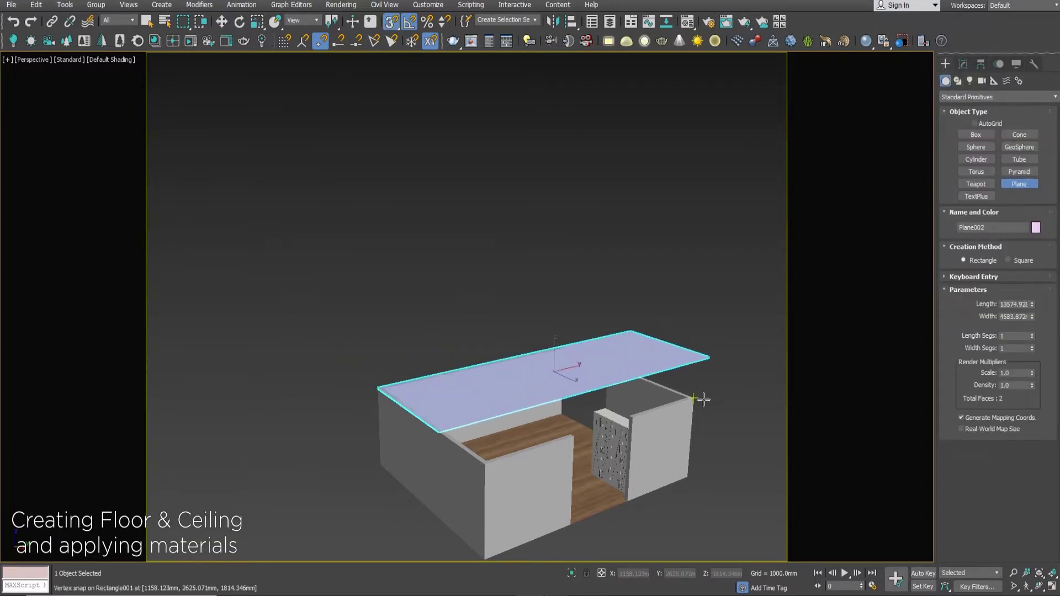
key(m)
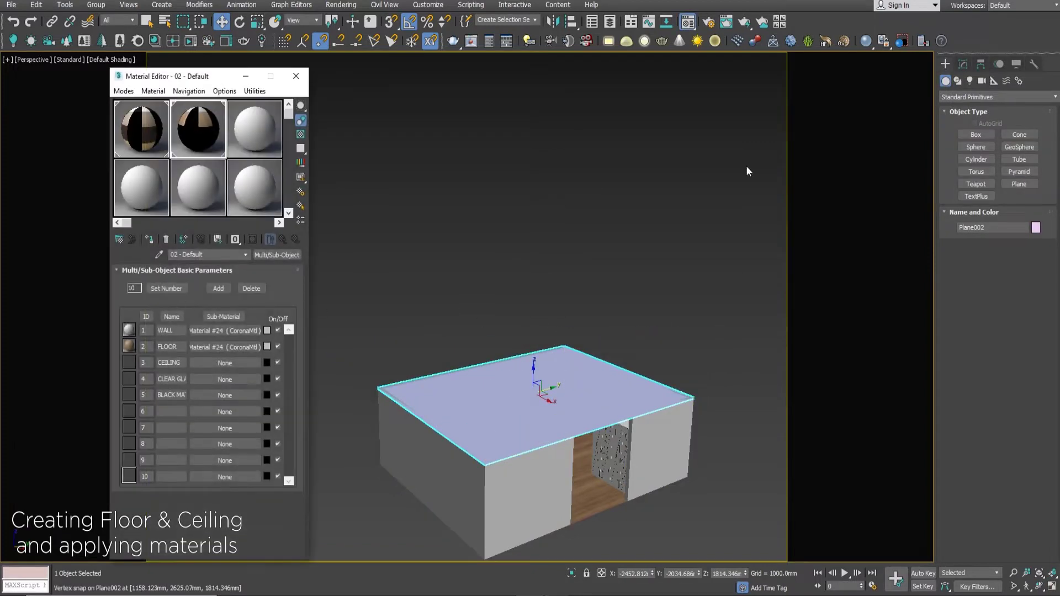
click(958, 66)
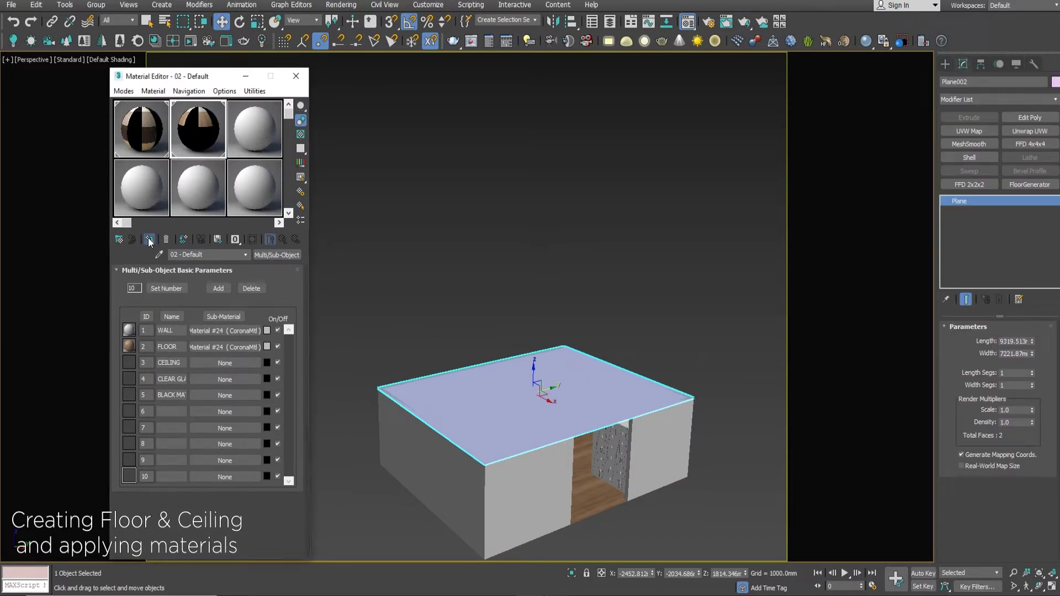
Convert the ceiling plane to Editable Poly and assign its material ID.
right_click(594, 366)
click(631, 413)
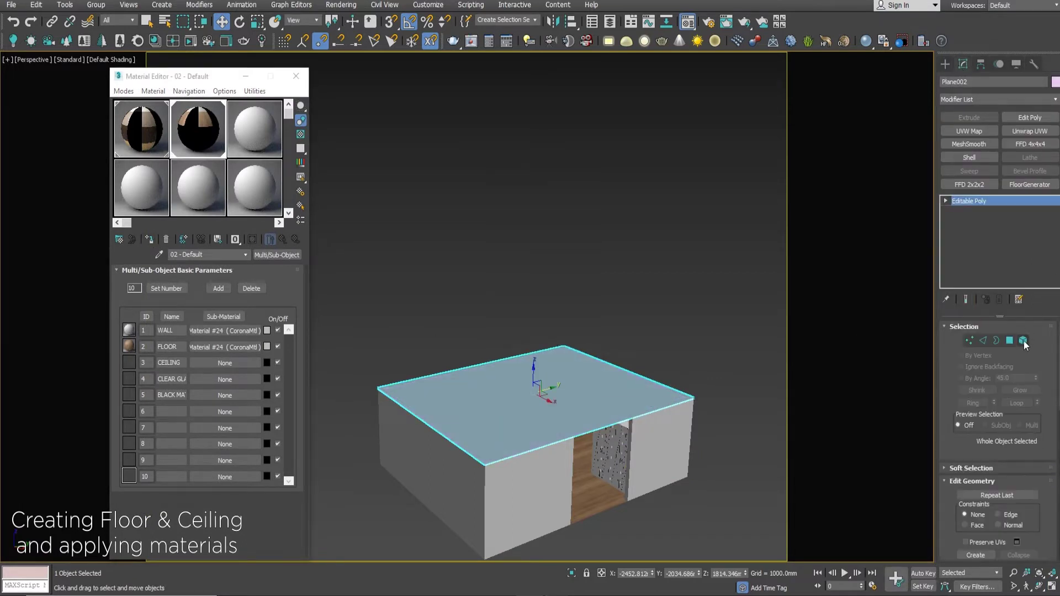
click(1023, 339)
key(ctrl+a)
scroll(993, 447, down, 5)
scroll(993, 447, down, 2)
click(1032, 440)
click(981, 201)
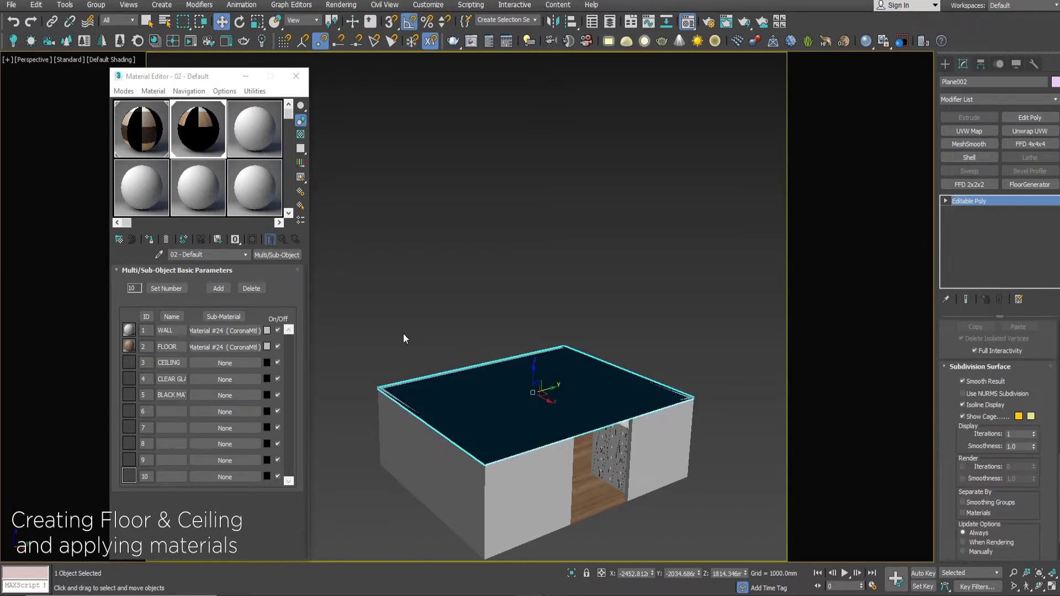
Copy the wall material into the CEILING slot.
drag(218, 331, 212, 362)
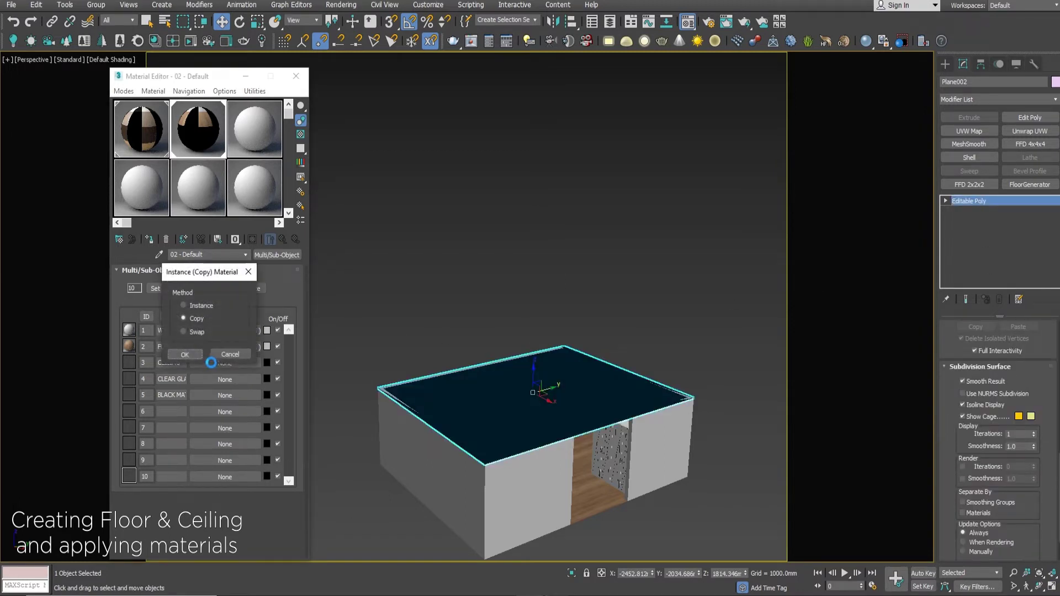
click(186, 355)
click(644, 267)
mouse_move(644, 267)
alt+middle_down()
mouse_move(611, 391)
mouse_move(635, 400)
mouse_move(596, 393)
alt+middle_up()
Enable Backface Cull in the ceiling's Object Properties so the room shows from above.
click(596, 393)
scroll(596, 393, up, 3)
right_click(594, 391)
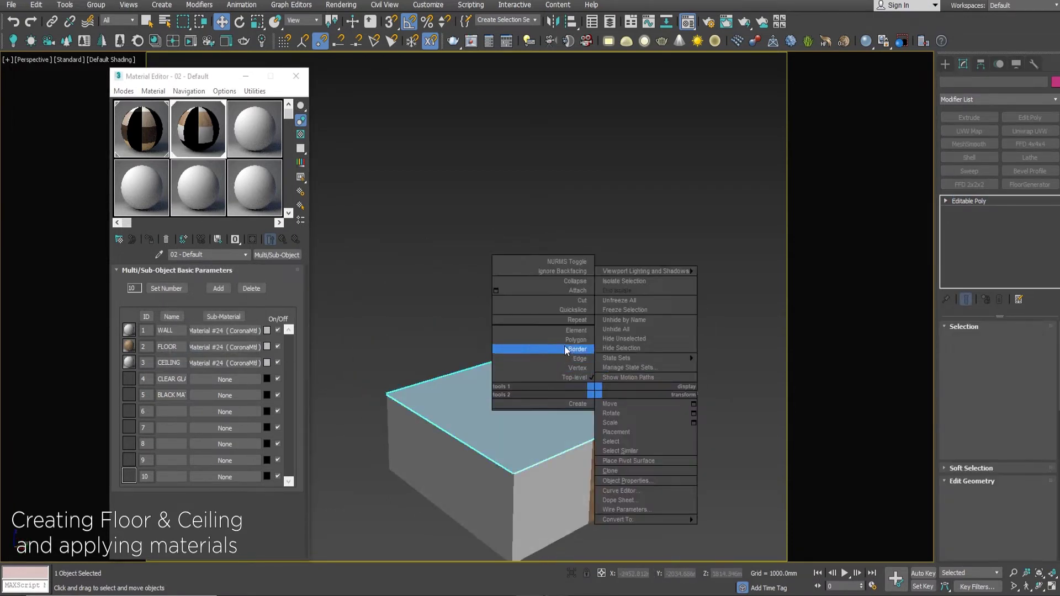
click(635, 481)
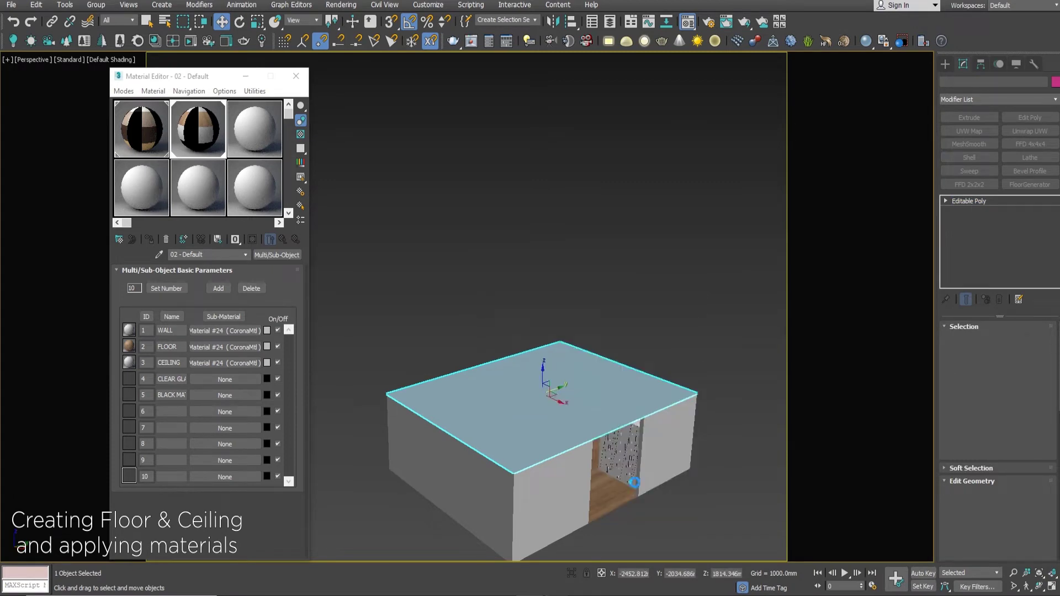
click(464, 326)
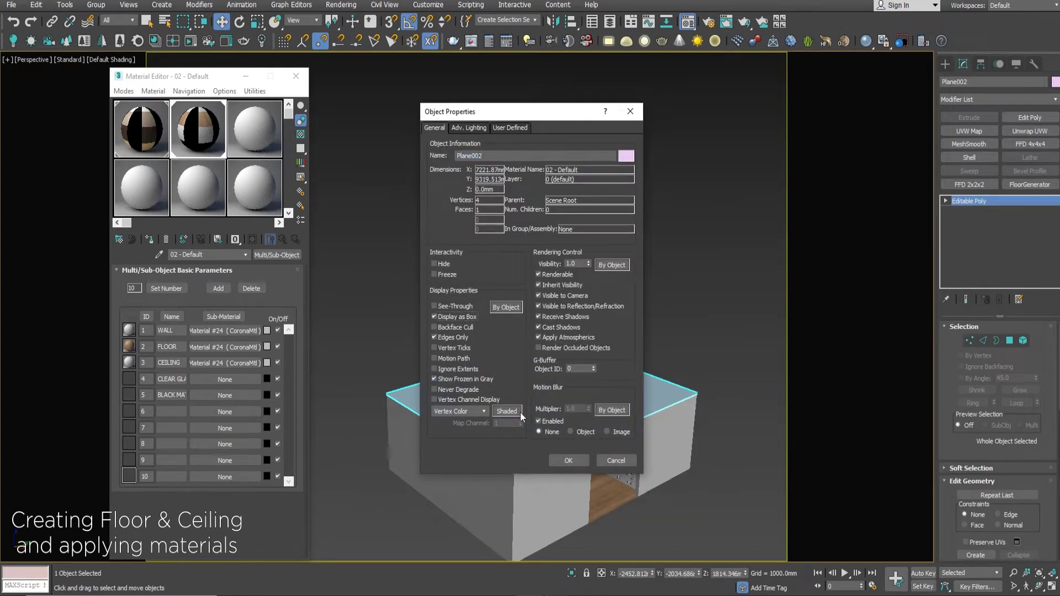
click(568, 460)
click(700, 372)
alt+middle_drag(609, 422, 409, 249)
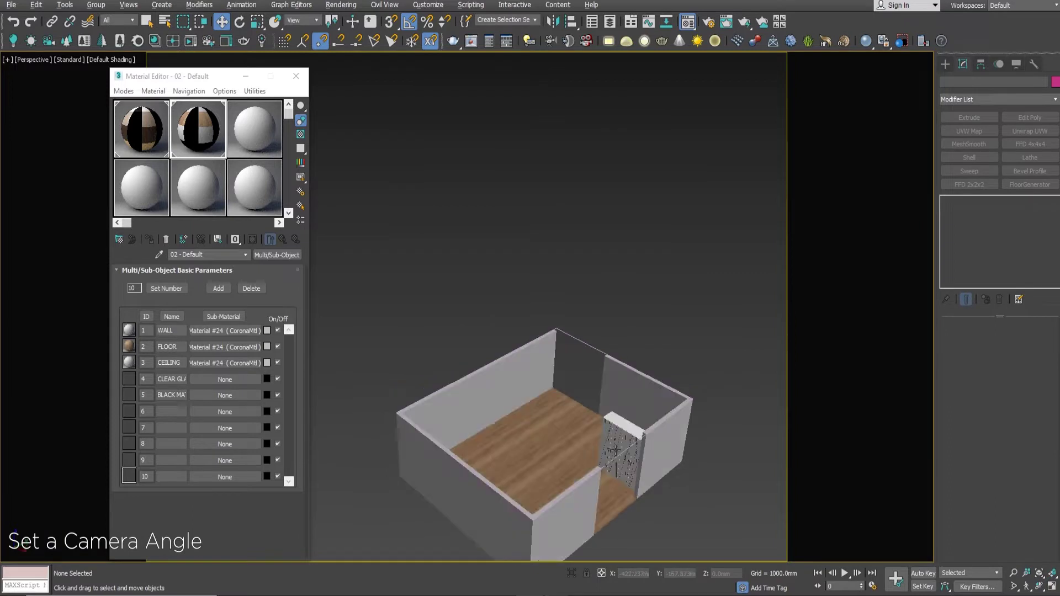
Switch to the Corona camera view and move the camera back and right in Top view.
click(297, 75)
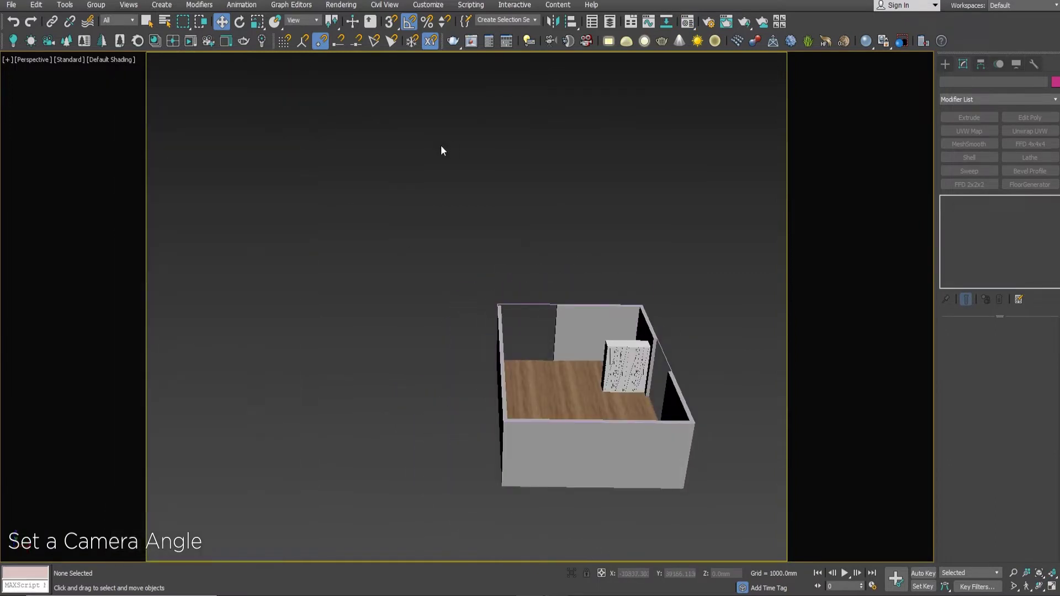
mouse_move(685, 355)
alt+middle_down()
mouse_move(166, 123)
mouse_move(279, 289)
alt+middle_up()
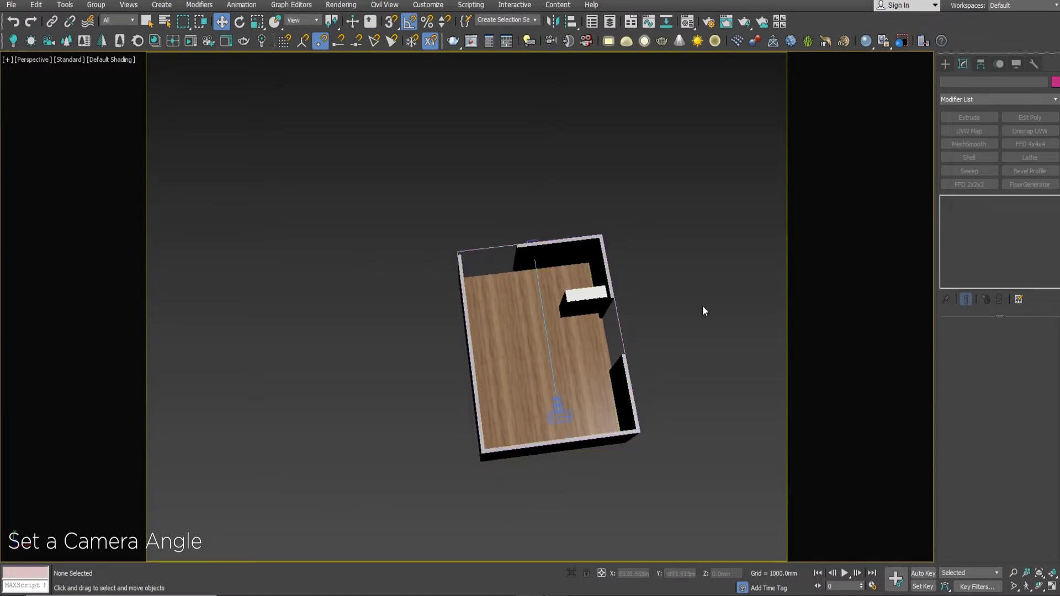
key(c)
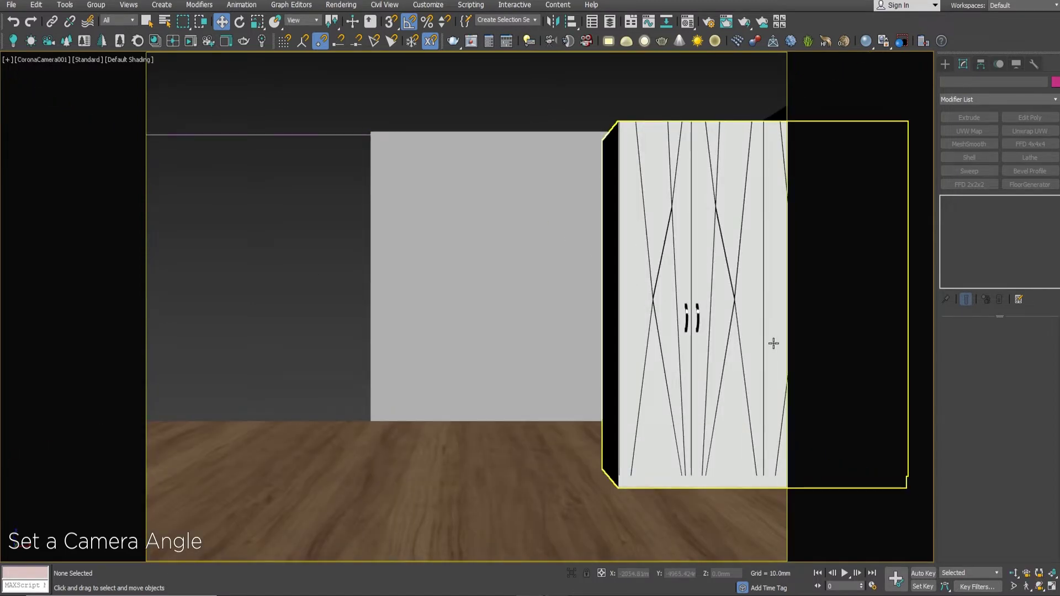
key(alt+w)
click(287, 201)
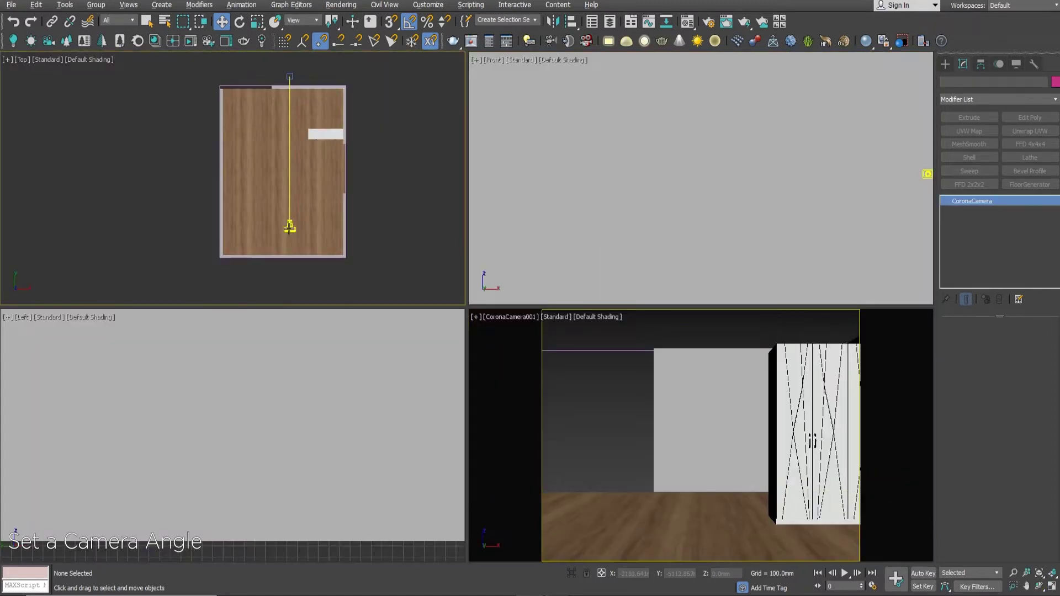
drag(287, 201, 288, 212)
mouse_move(800, 359)
middle_down()
mouse_move(753, 358)
mouse_move(765, 367)
mouse_move(753, 366)
middle_up()
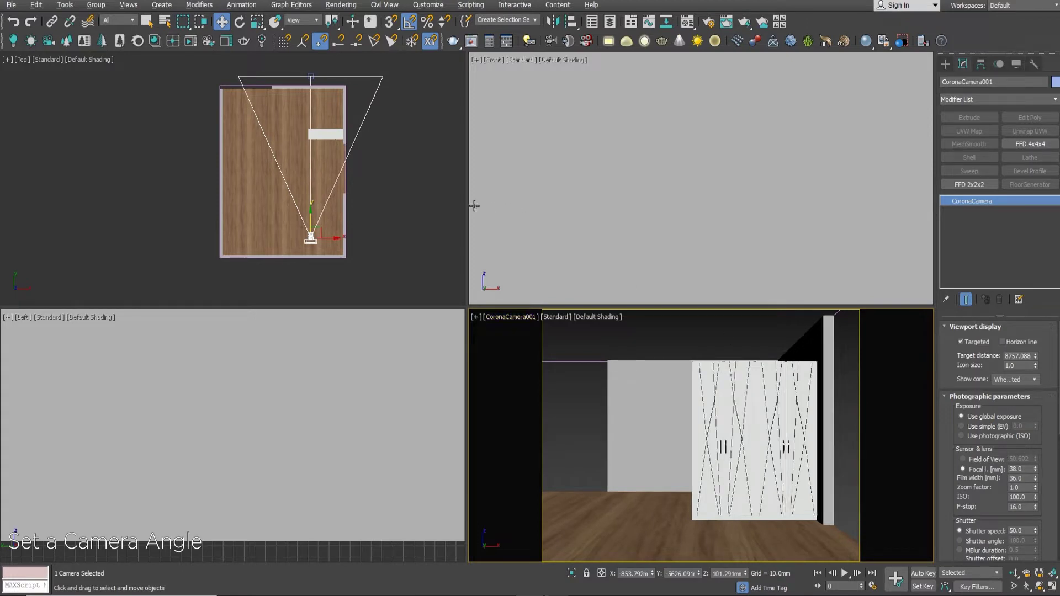
Lower the camera in the wireframe Left view and nudge it slightly forward.
right_click(357, 345)
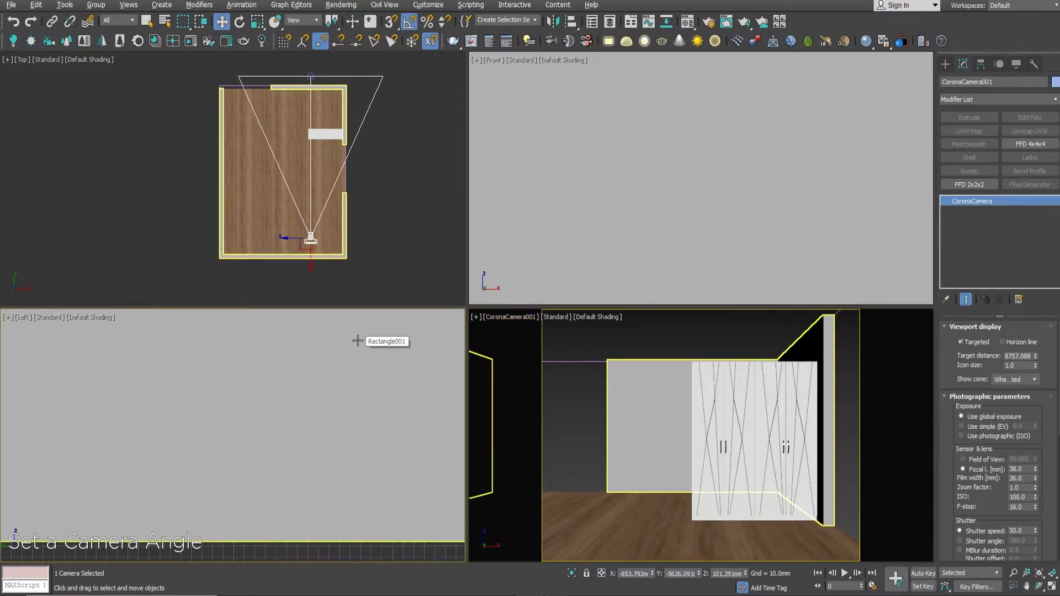
key(F3)
key(z)
drag(374, 420, 383, 420)
scroll(1043, 455, down, 5)
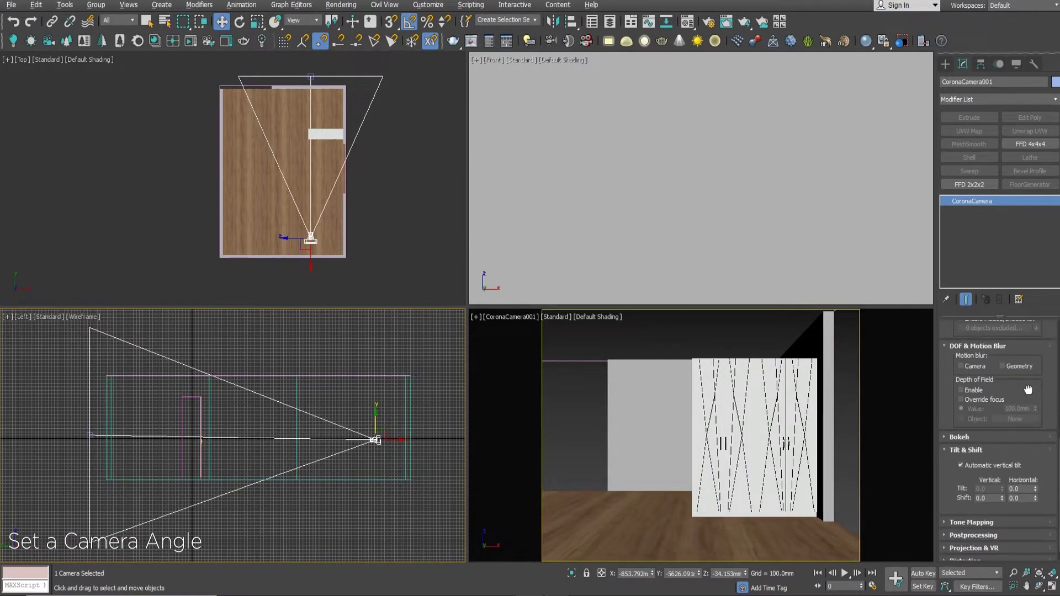
click(657, 333)
key(alt+w)
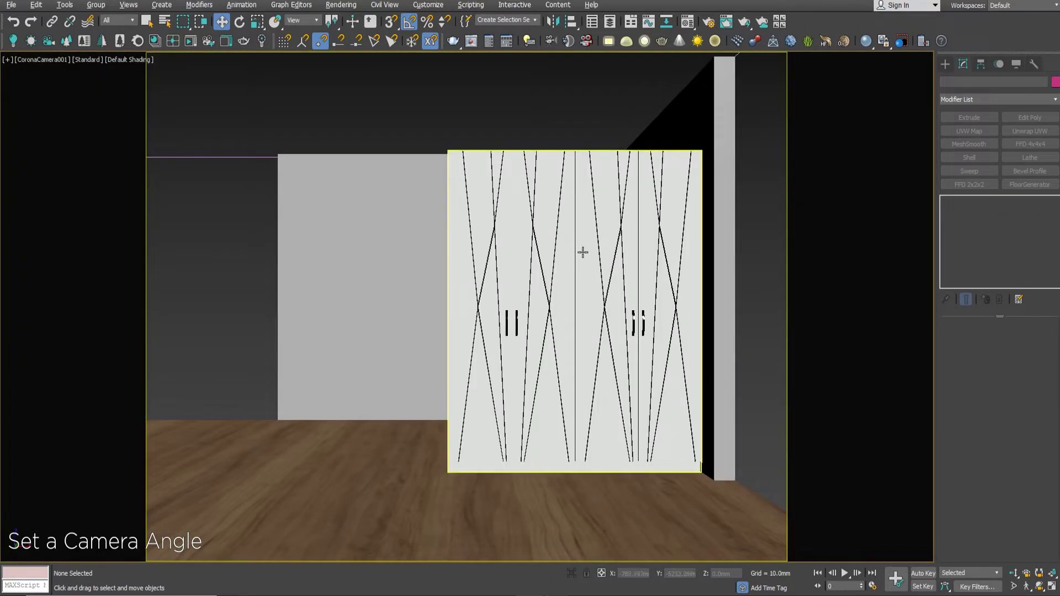
key(alt+w)
click(311, 236)
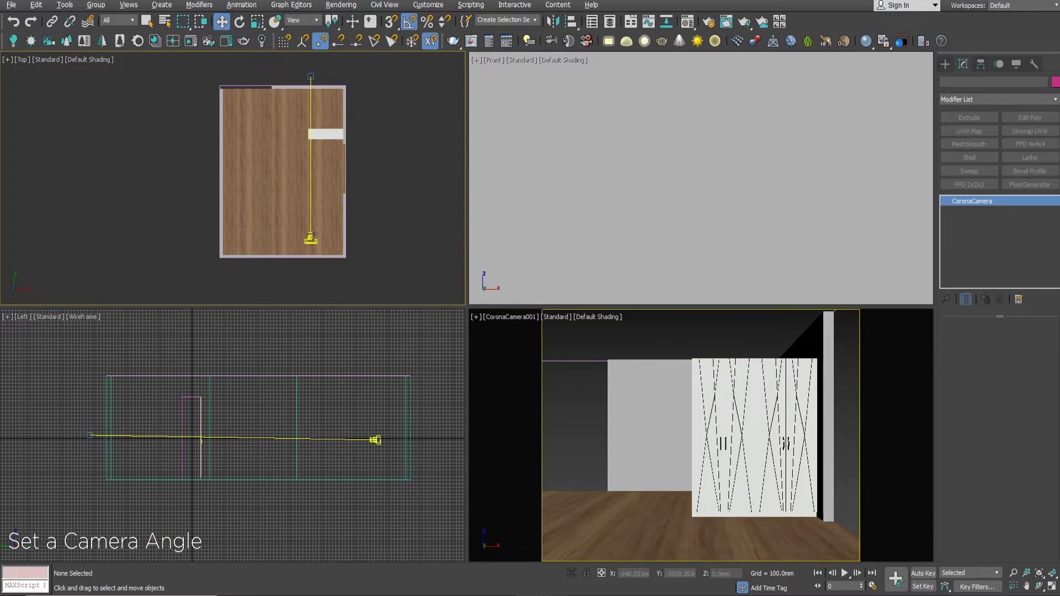
drag(311, 222, 316, 206)
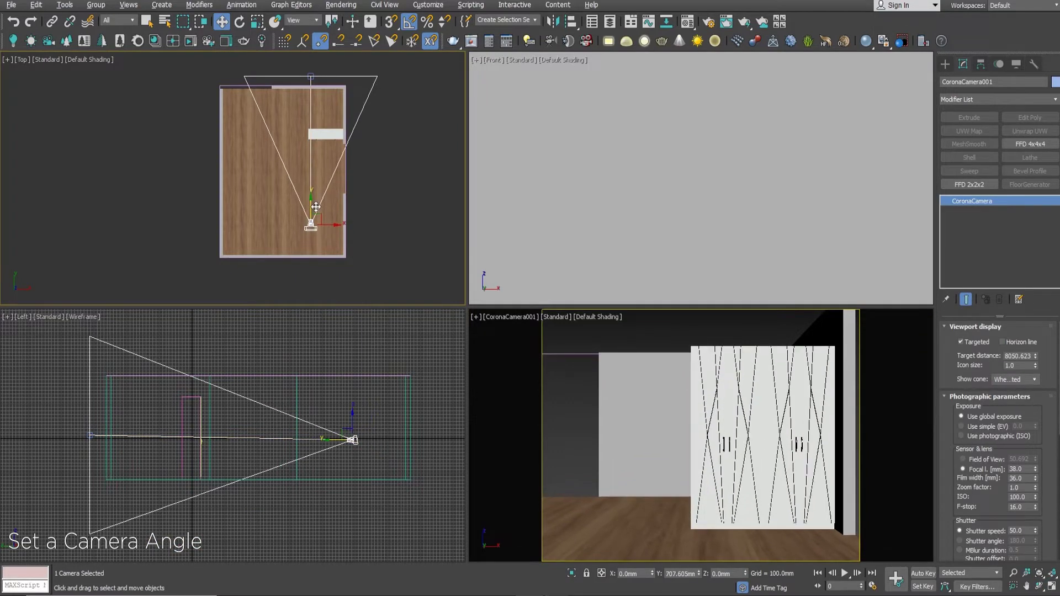
Slide the left and top wall vertices of Rectangle001 inward.
click(276, 213)
mouse_move(260, 144)
mouse_down()
mouse_move(295, 157)
mouse_move(287, 161)
mouse_up()
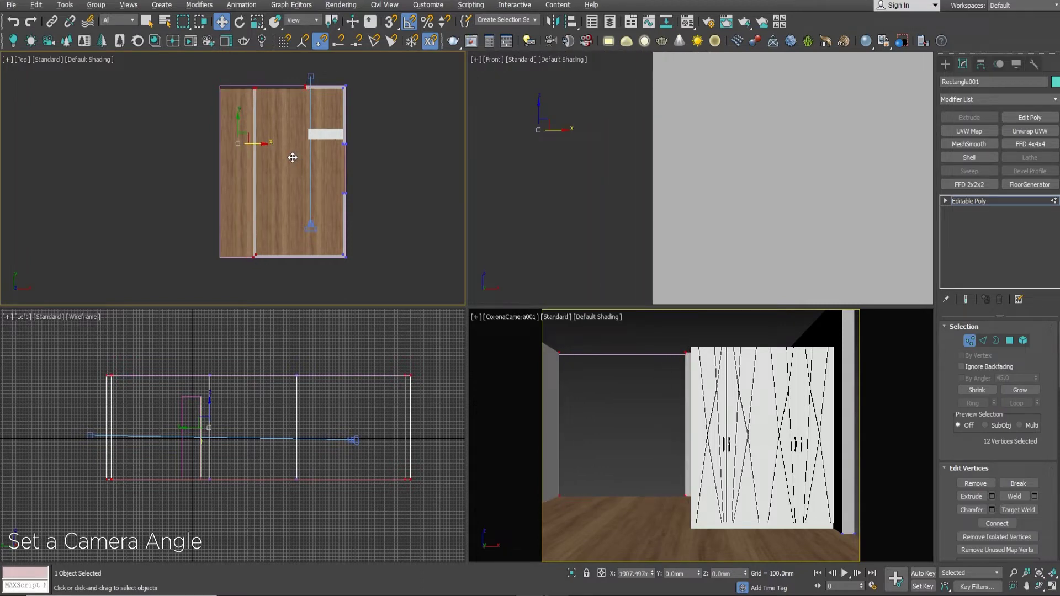
drag(284, 132, 285, 130)
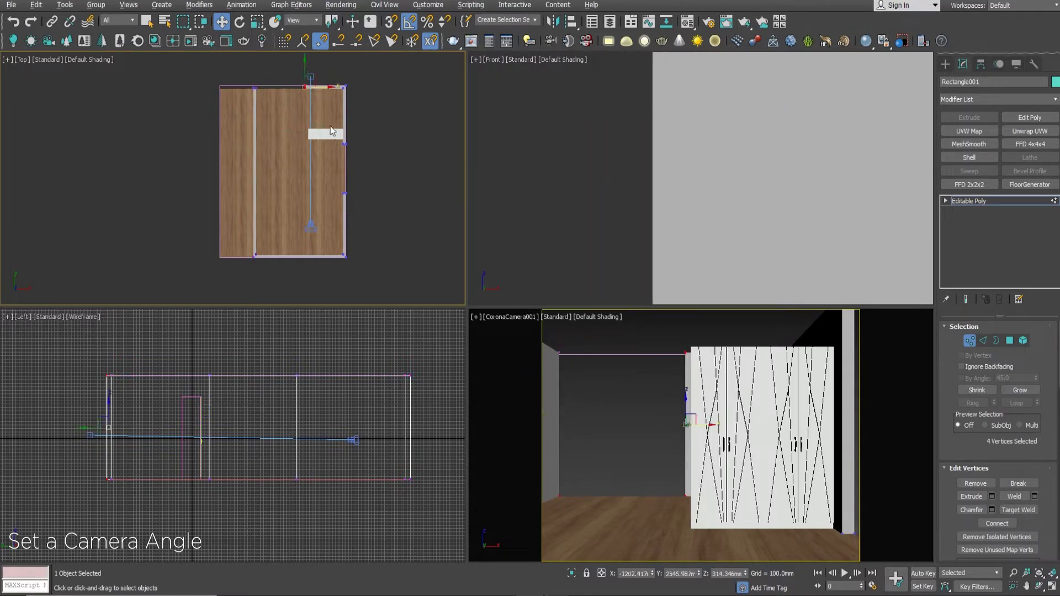
drag(325, 88, 307, 92)
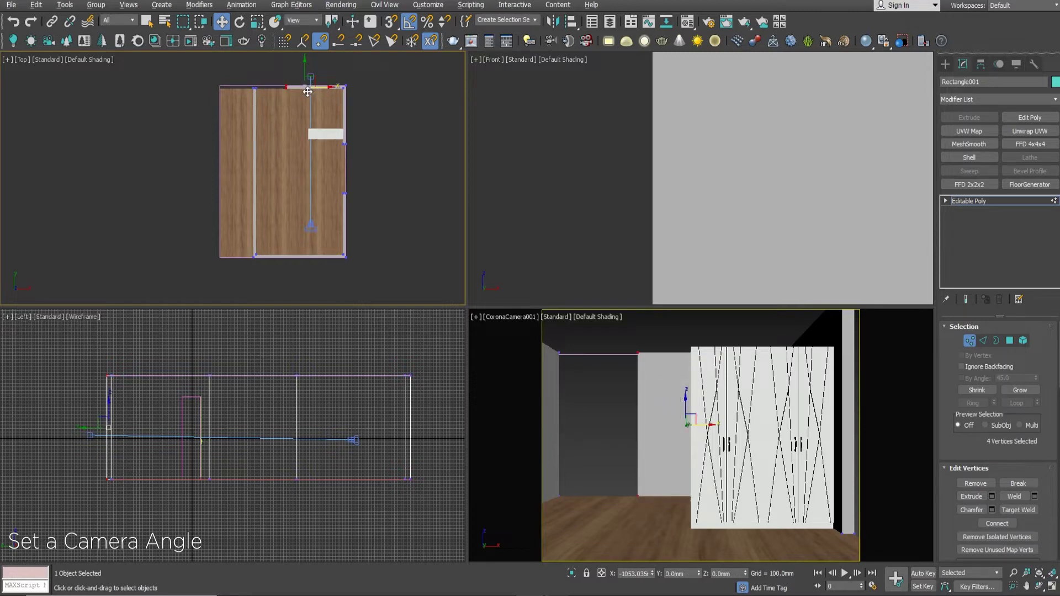
Open Render Setup's Common tab for the camera view.
right_click(766, 335)
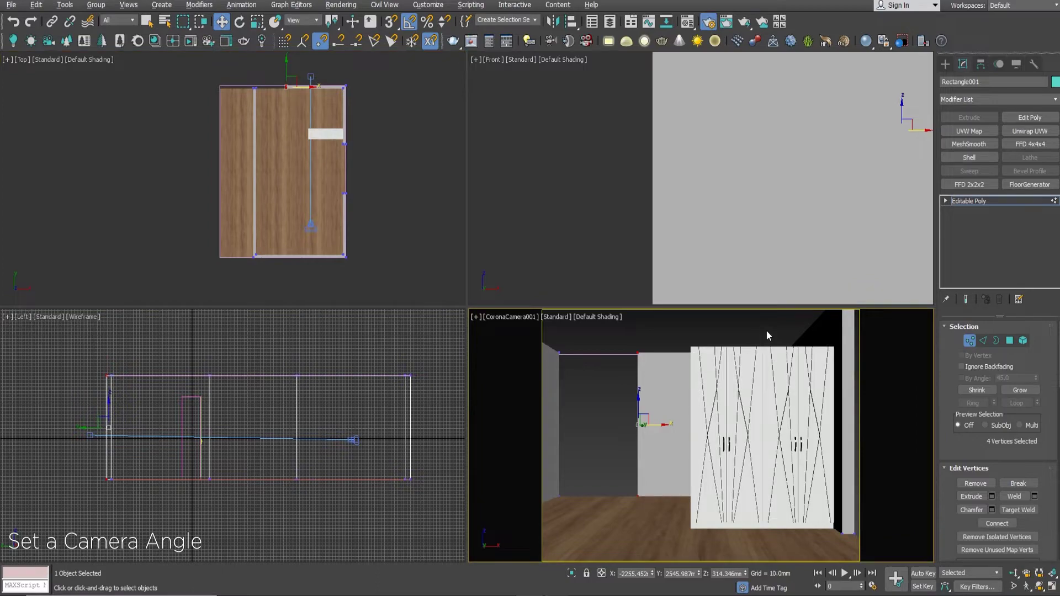
key(F10)
click(145, 159)
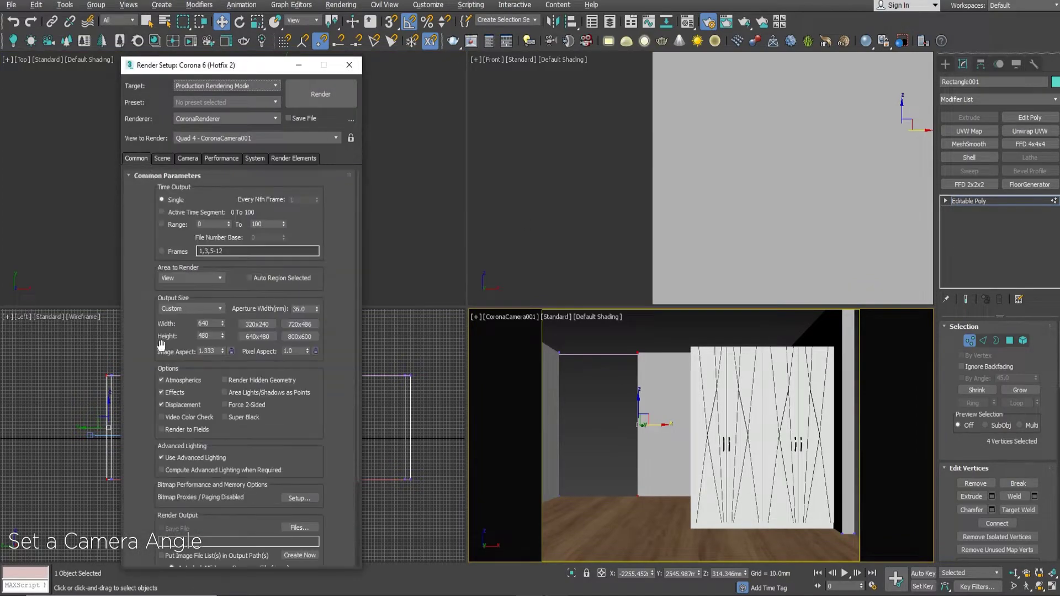
Set the render Output Width to 760.
drag(223, 323, 236, 259)
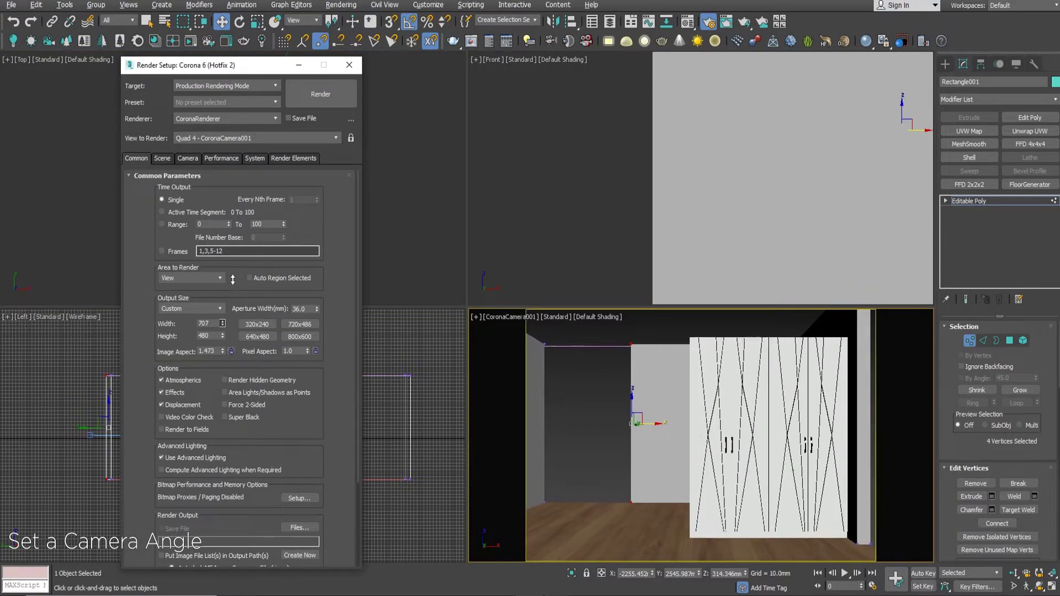
drag(236, 259, 235, 252)
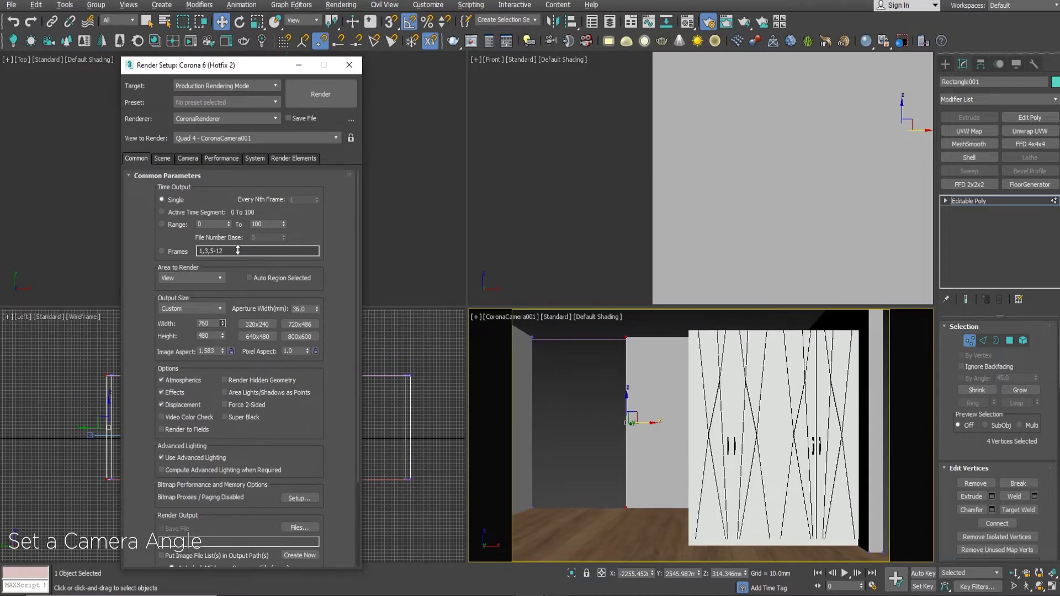
drag(235, 66, 2, 219)
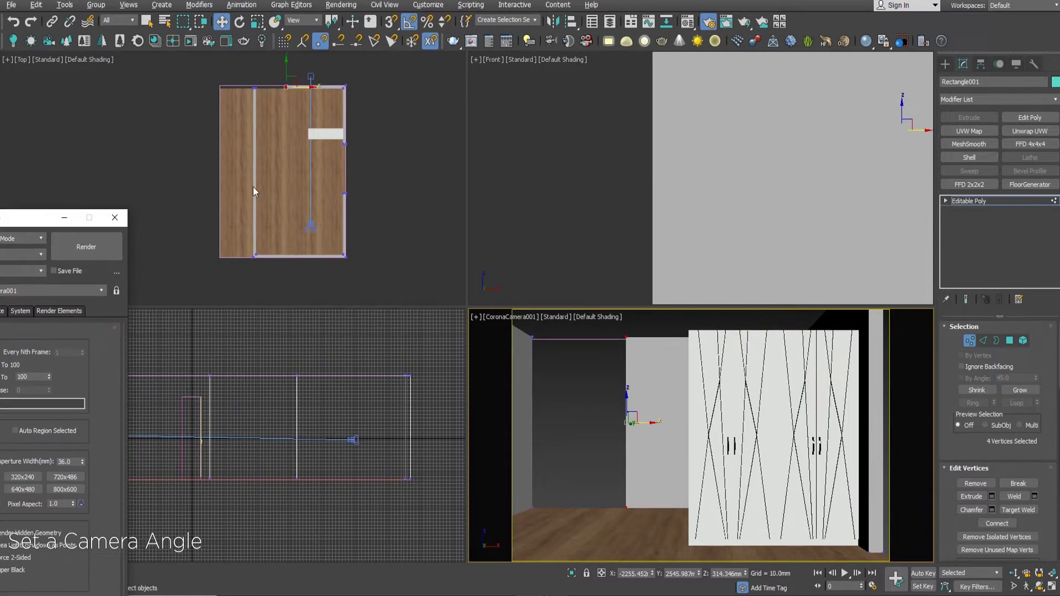
Pull CoronaCamera001 back from the wardrobe in Top view.
click(992, 200)
click(378, 200)
click(329, 206)
drag(331, 191, 332, 192)
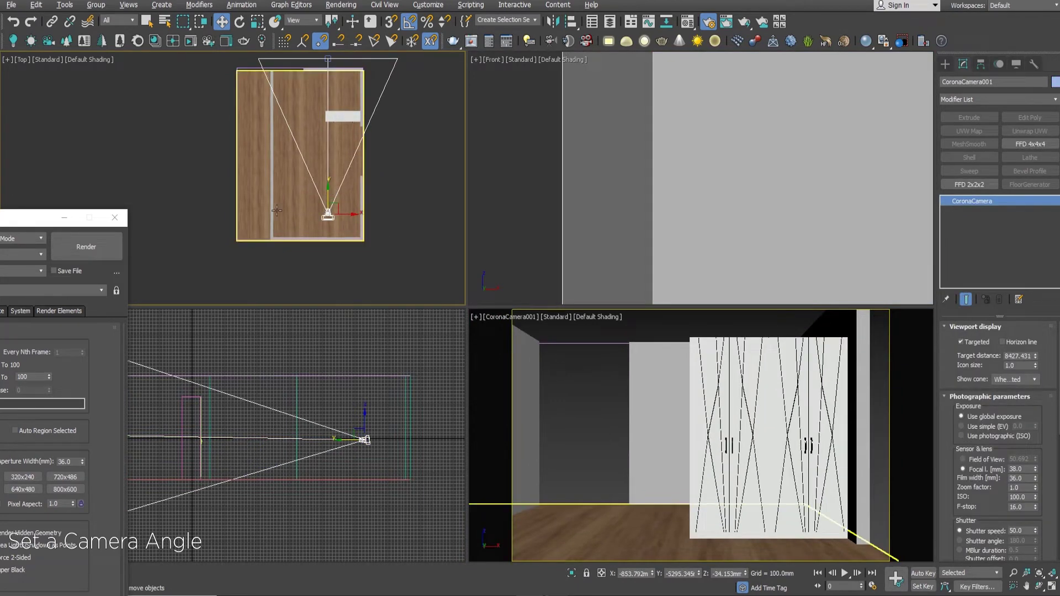
drag(325, 197, 326, 202)
middle_click(653, 356)
middle_drag(653, 356, 655, 359)
Move the room's left wall vertices outward to the left.
click(655, 359)
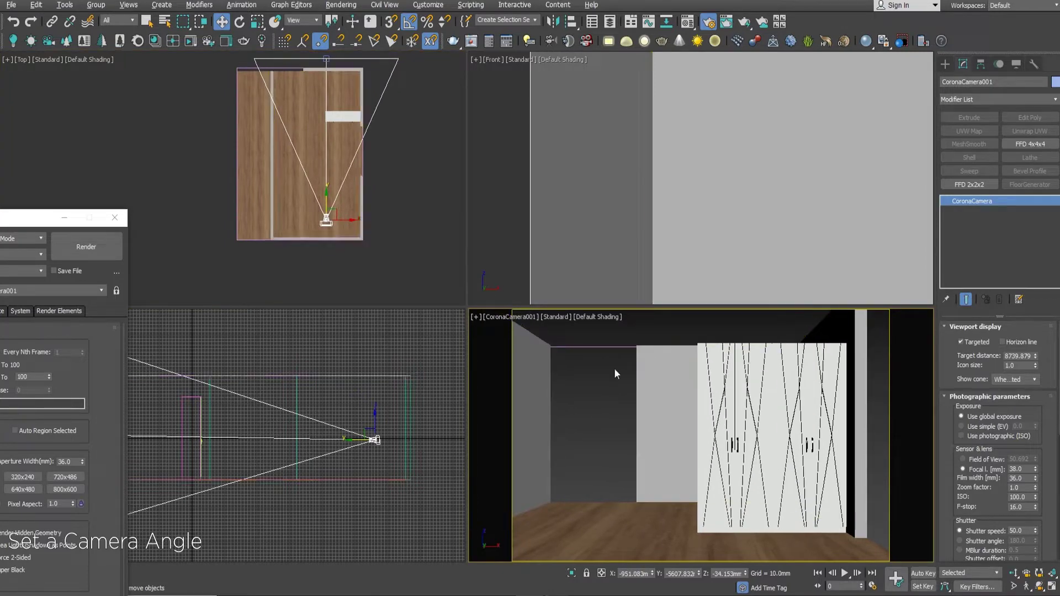
click(663, 390)
click(969, 342)
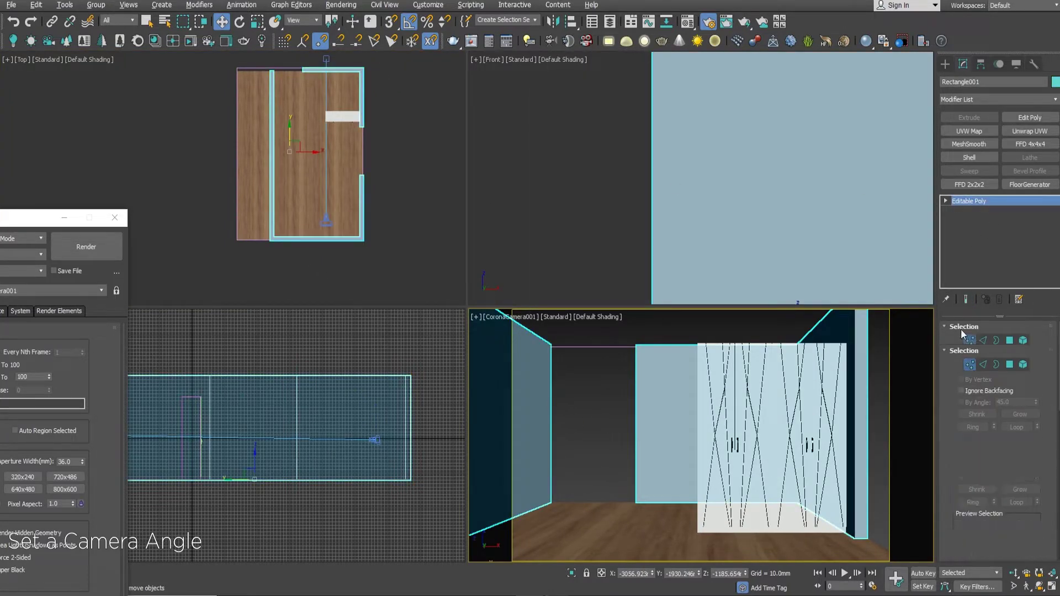
click(333, 75)
drag(321, 72, 317, 71)
ctrl+drag(279, 248, 266, 218)
drag(294, 155, 281, 153)
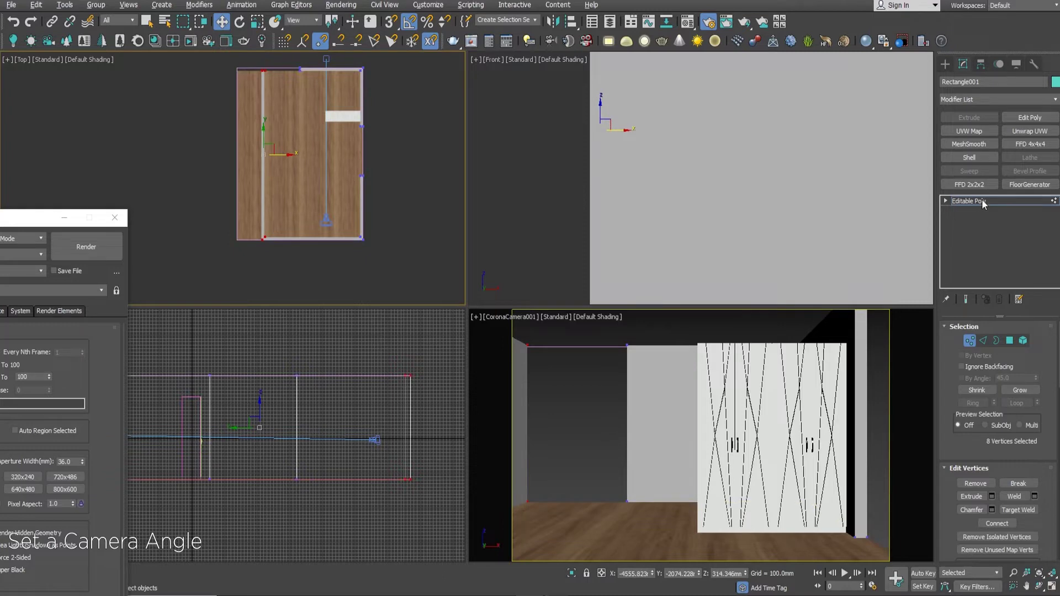
click(982, 202)
click(740, 329)
Check the wardrobe framing in the full camera view, then re-enter vertex mode on the walls.
key(alt+w)
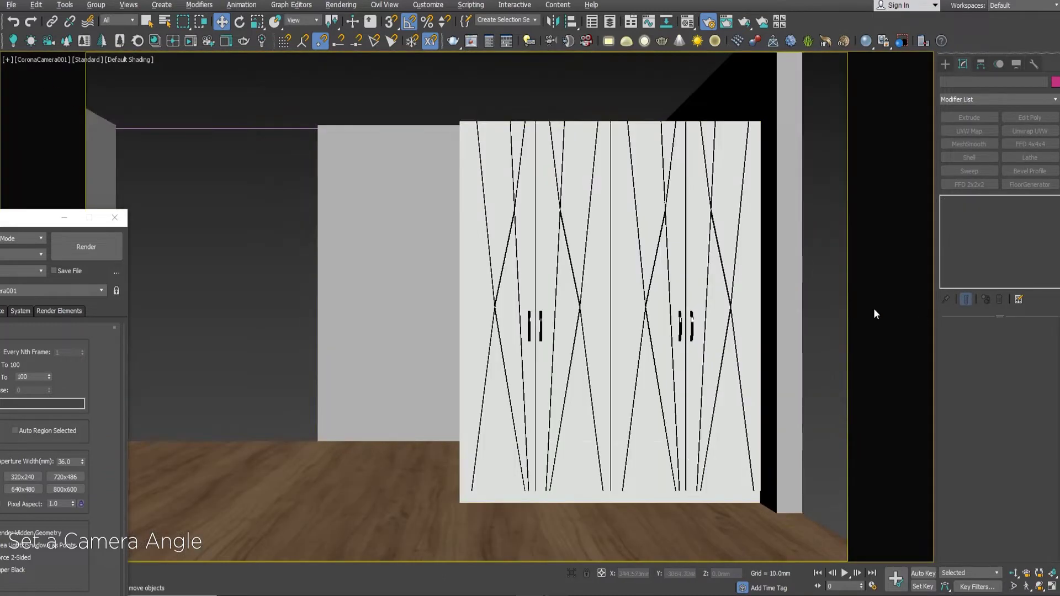
click(332, 251)
click(481, 286)
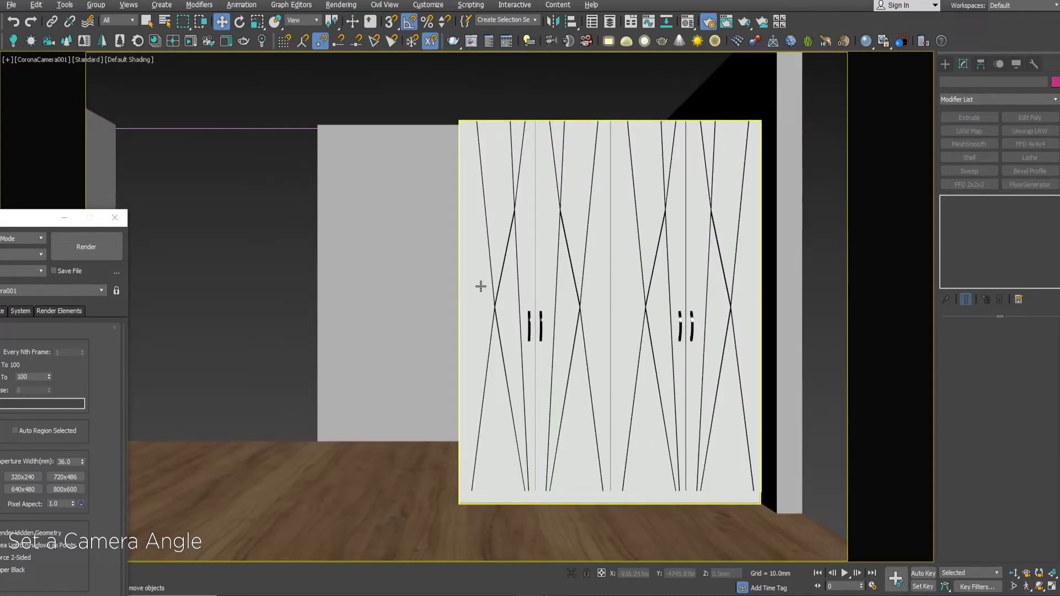
middle_drag(427, 234, 433, 236)
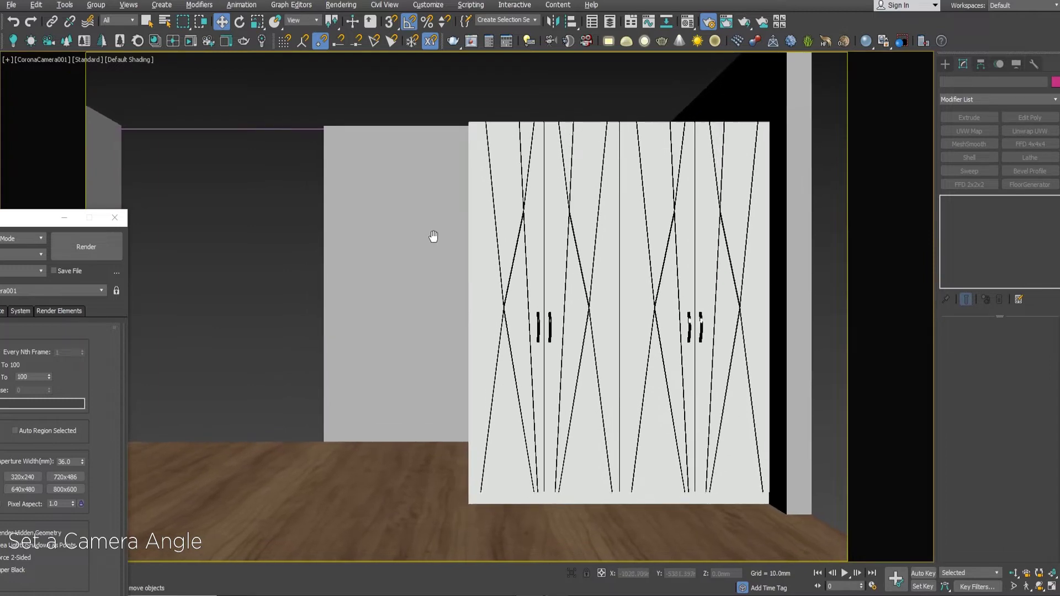
click(105, 209)
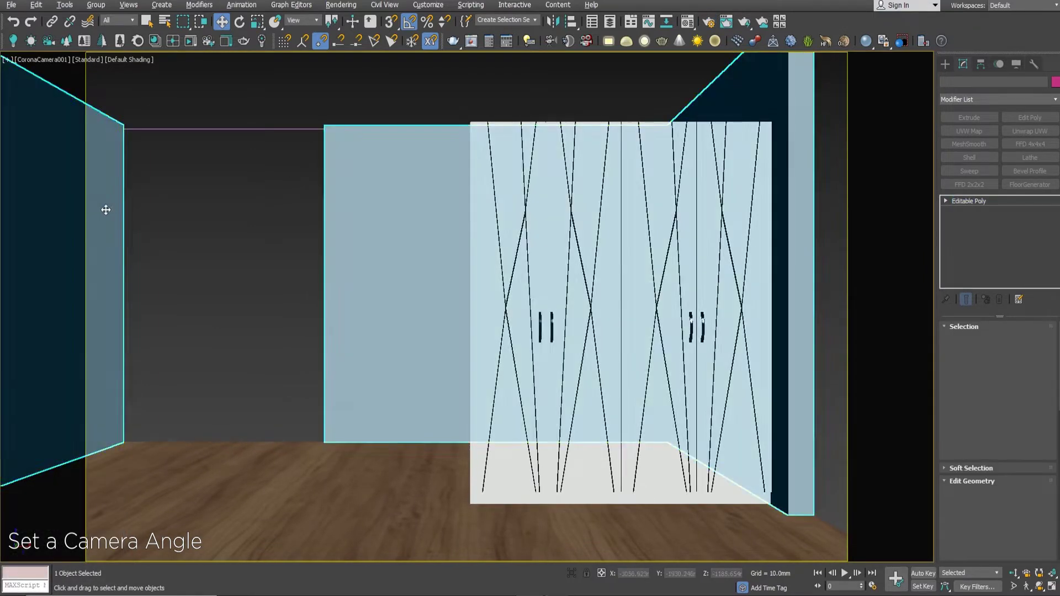
key(alt+w)
click(969, 340)
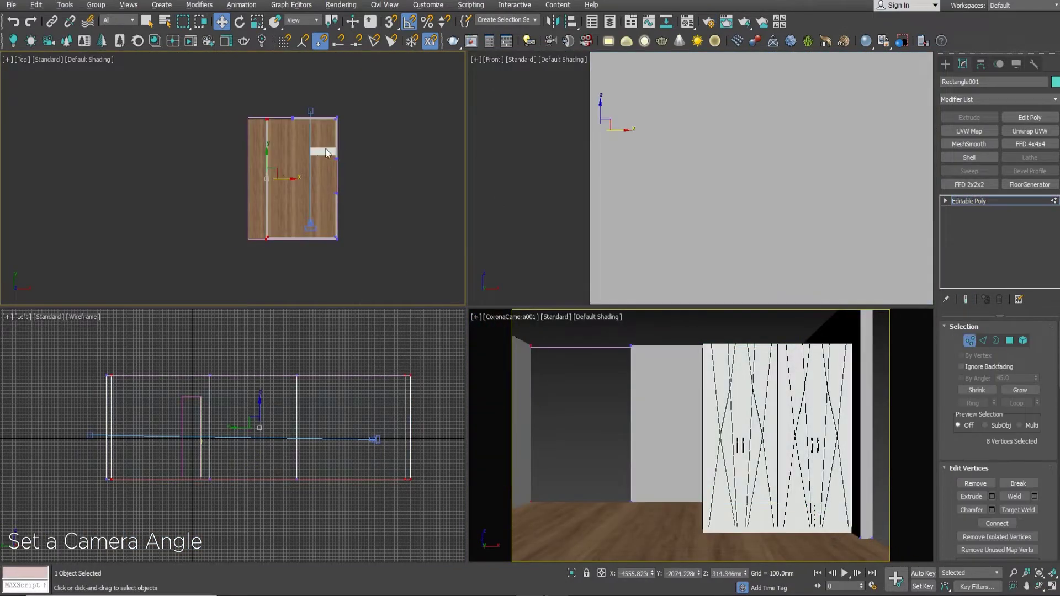
Shift the left wall vertices slightly further left and exit vertex mode.
scroll(280, 179, up, 4)
drag(272, 178, 270, 178)
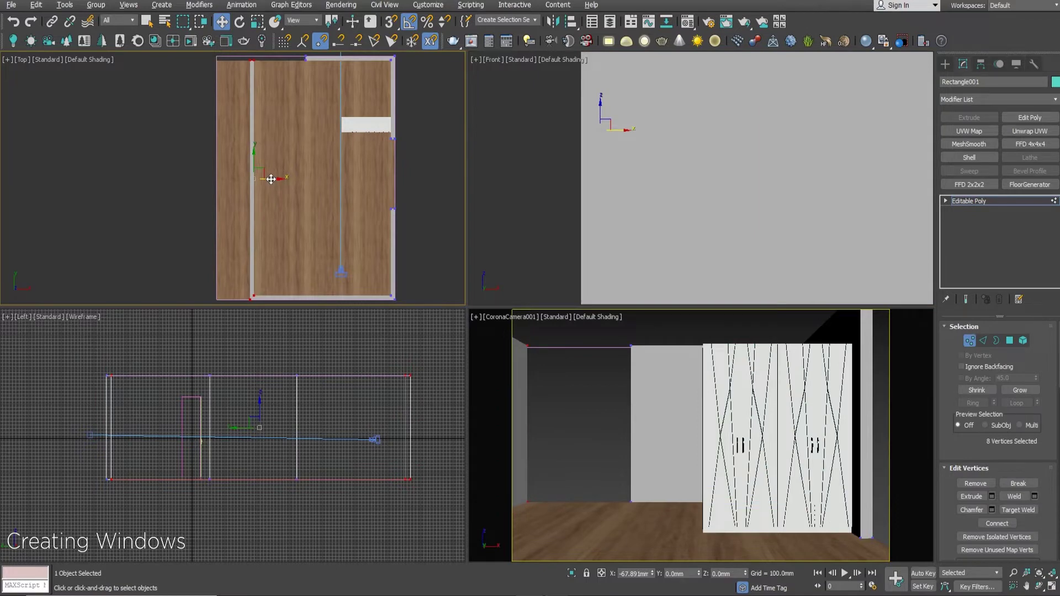
click(969, 201)
Switch the maximized camera view to a perspective view looking down into the room.
right_click(603, 376)
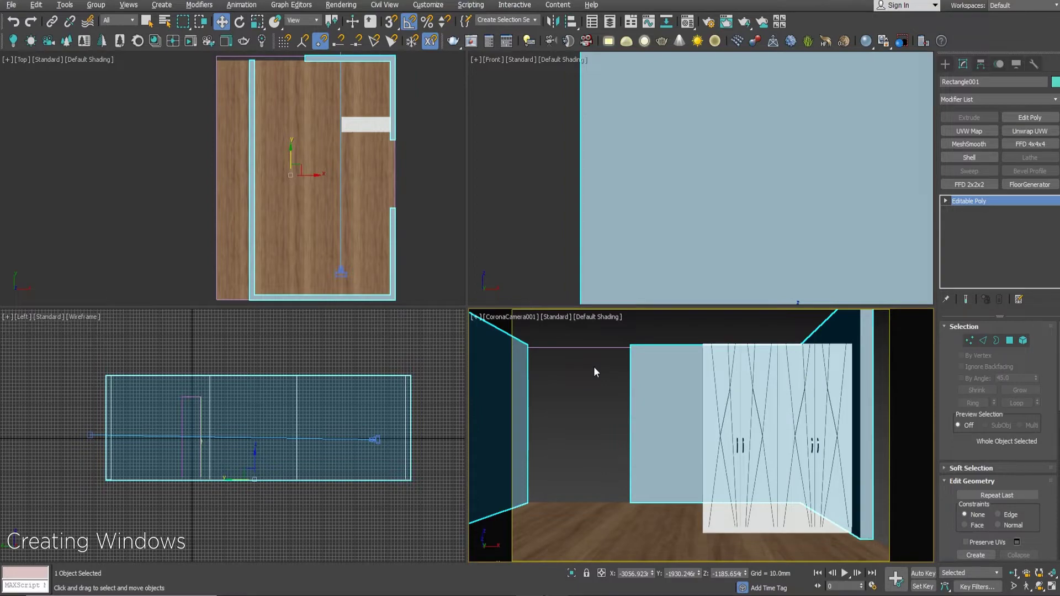
click(551, 215)
key(alt+w)
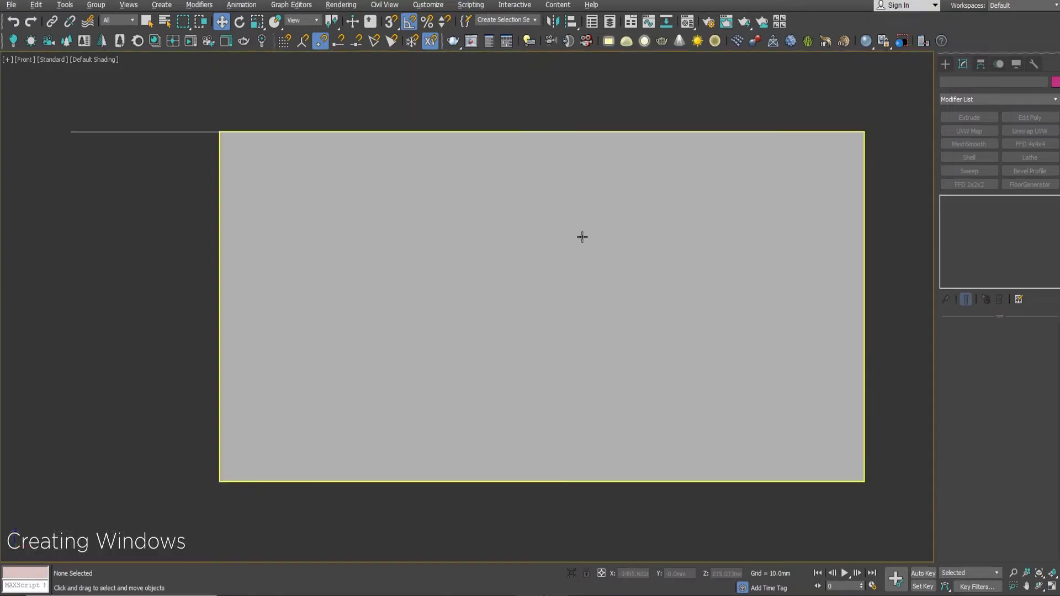
key(alt+w)
right_click(636, 373)
key(alt+w)
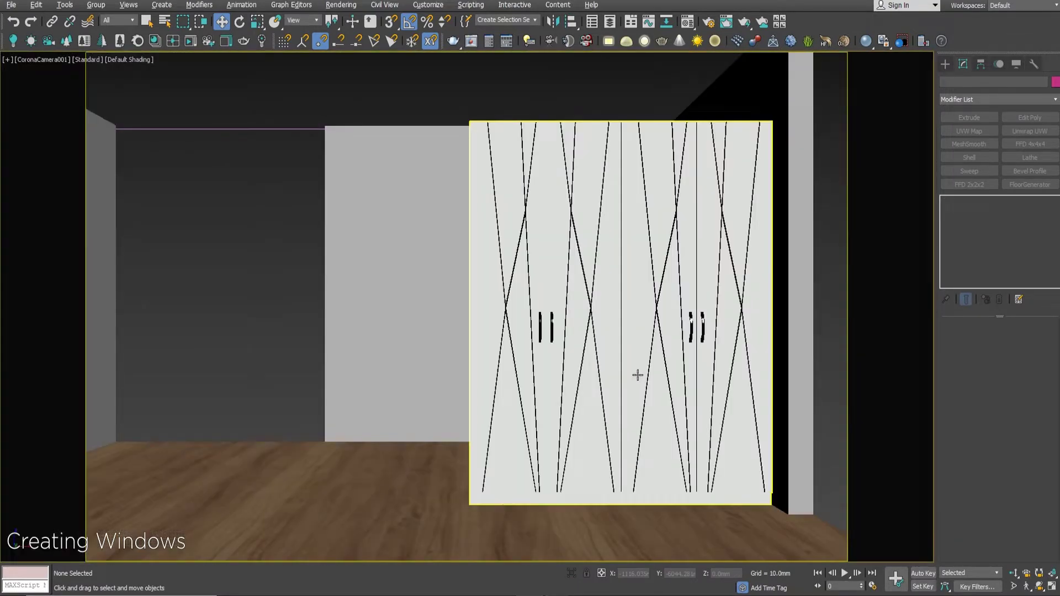
key(p)
alt+middle_drag(637, 375, 457, 314)
mouse_move(558, 272)
middle_down()
mouse_move(574, 289)
mouse_move(433, 307)
mouse_move(584, 298)
mouse_move(595, 307)
middle_up()
Isolate the walls and show them zoomed in a Front wireframe view.
click(640, 299)
key(alt+q)
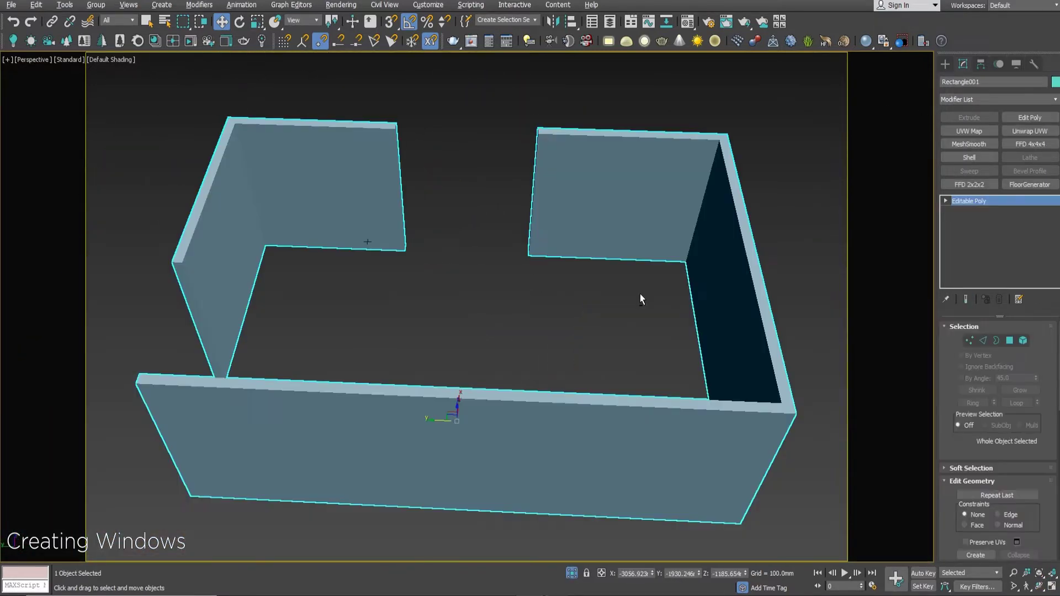
key(f)
key(z)
key(F3)
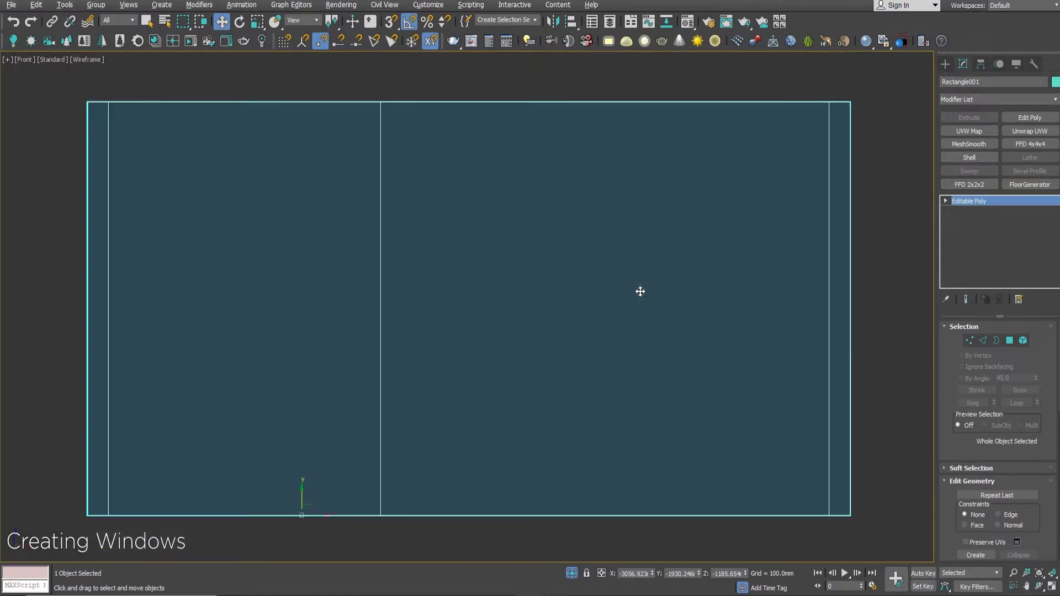
click(945, 64)
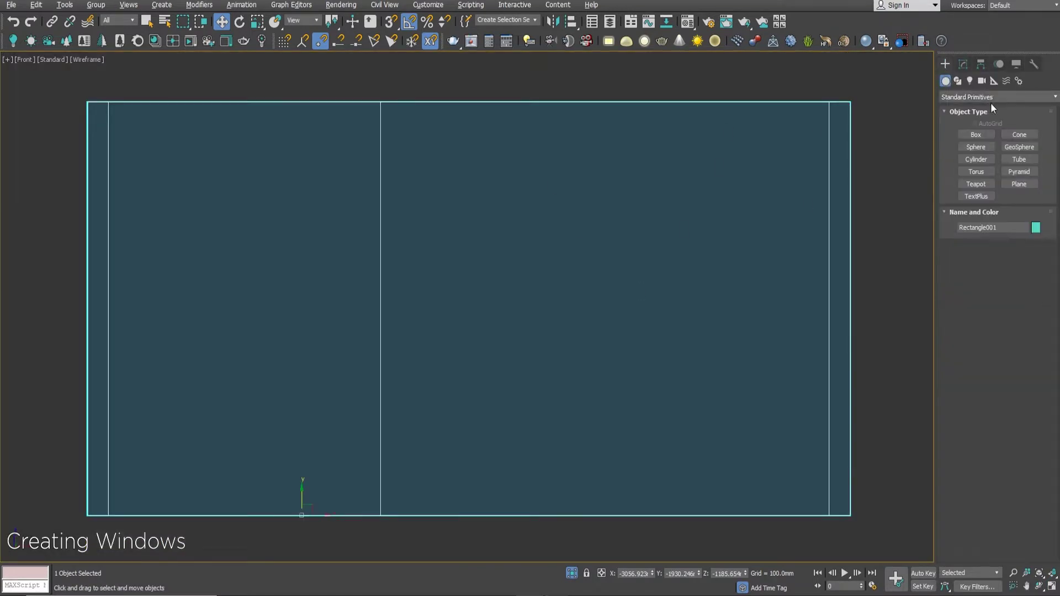
Draw a snapped rectangle spanning the window opening in the wall.
click(957, 81)
click(1019, 144)
key(s)
drag(108, 102, 381, 516)
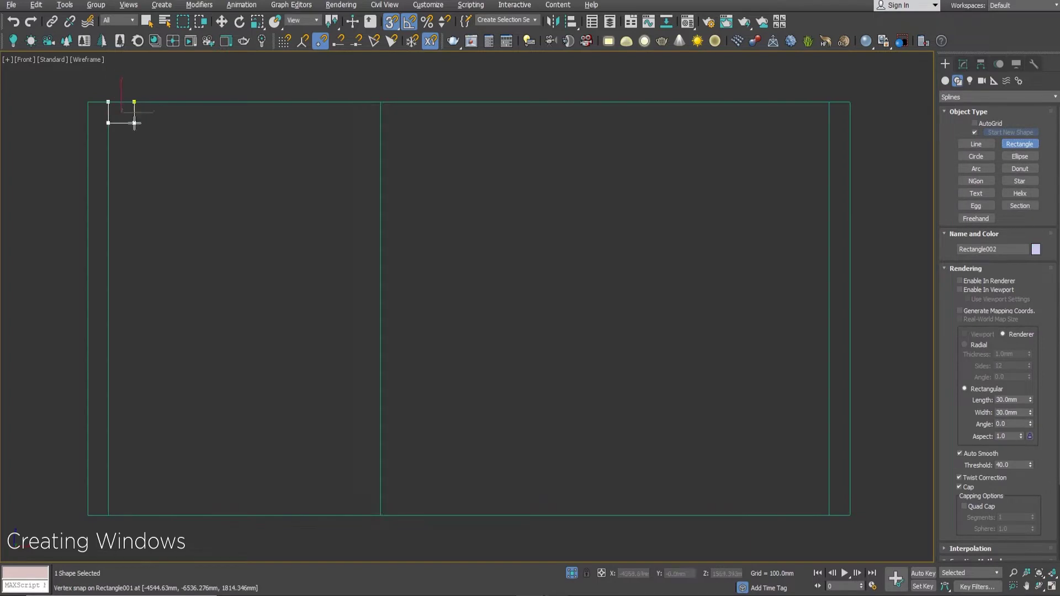
Move the window rectangle down beside the right wall and inspect it in perspective.
key(p)
key(F3)
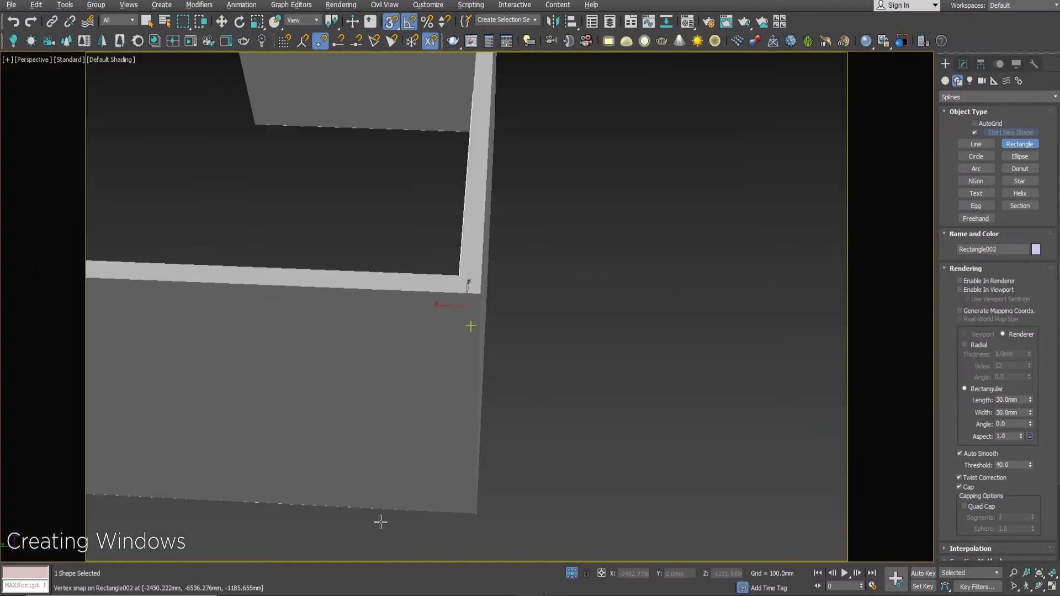
mouse_move(397, 457)
alt+middle_down()
mouse_move(583, 414)
mouse_move(647, 457)
alt+middle_up()
scroll(584, 414, down, 3)
key(w)
key(s)
drag(555, 427, 606, 528)
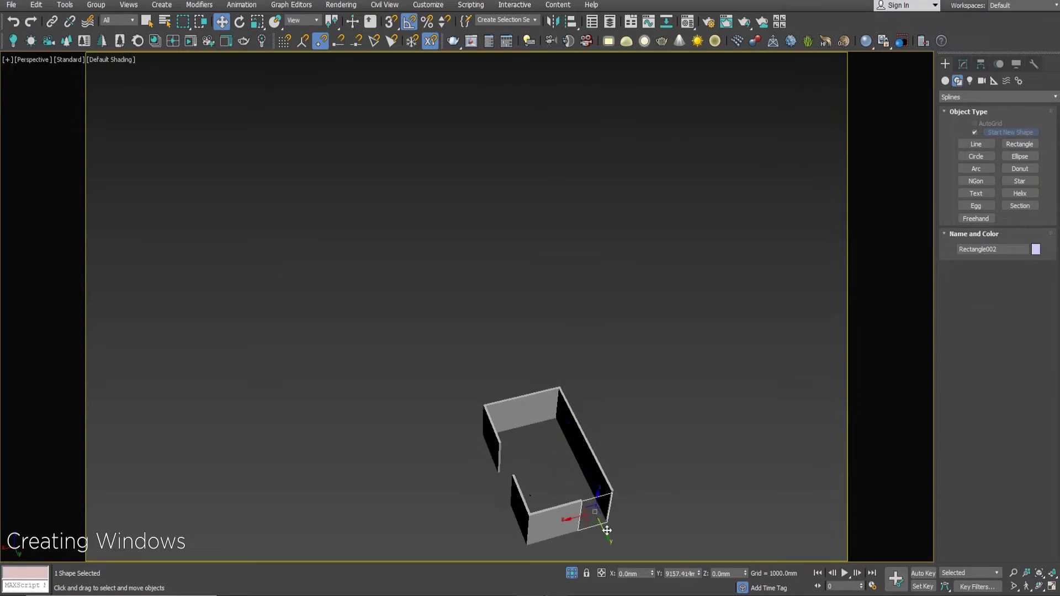
scroll(598, 503, up, 5)
scroll(550, 421, down, 3)
scroll(550, 422, up, 3)
mouse_move(703, 420)
alt+middle_down()
mouse_move(728, 386)
mouse_move(662, 339)
mouse_move(604, 333)
alt+middle_up()
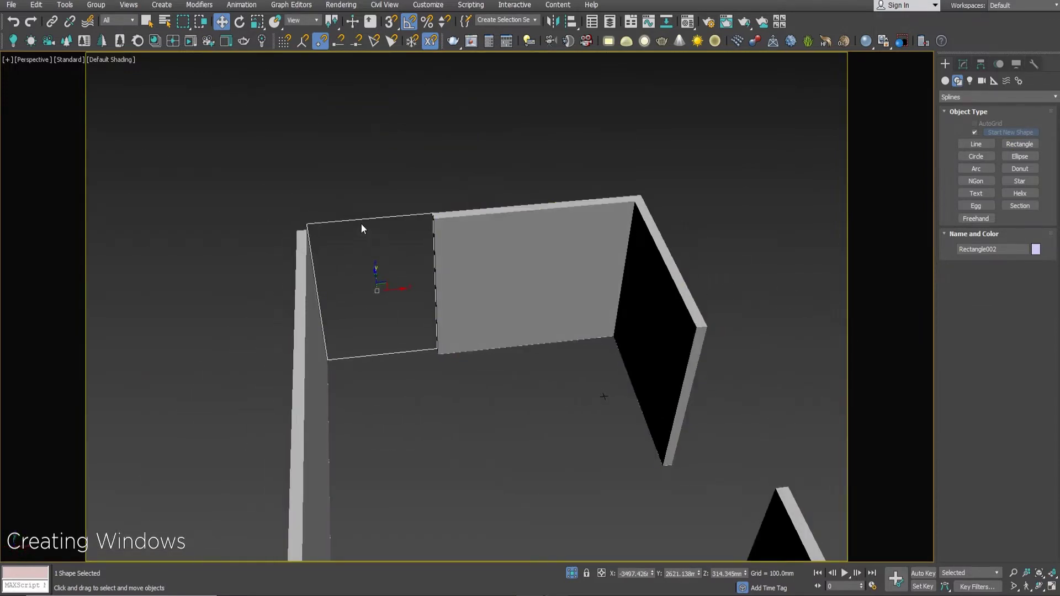
scroll(362, 226, up, 3)
alt+middle_drag(397, 281, 316, 323)
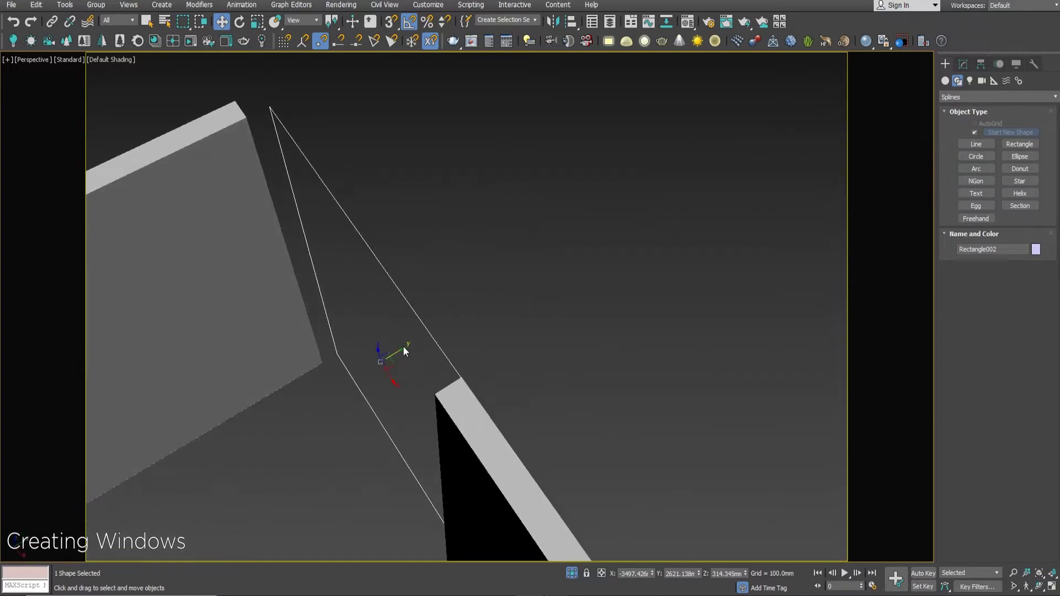
Snap the left wall's end vertices up to meet the window rectangle.
click(263, 258)
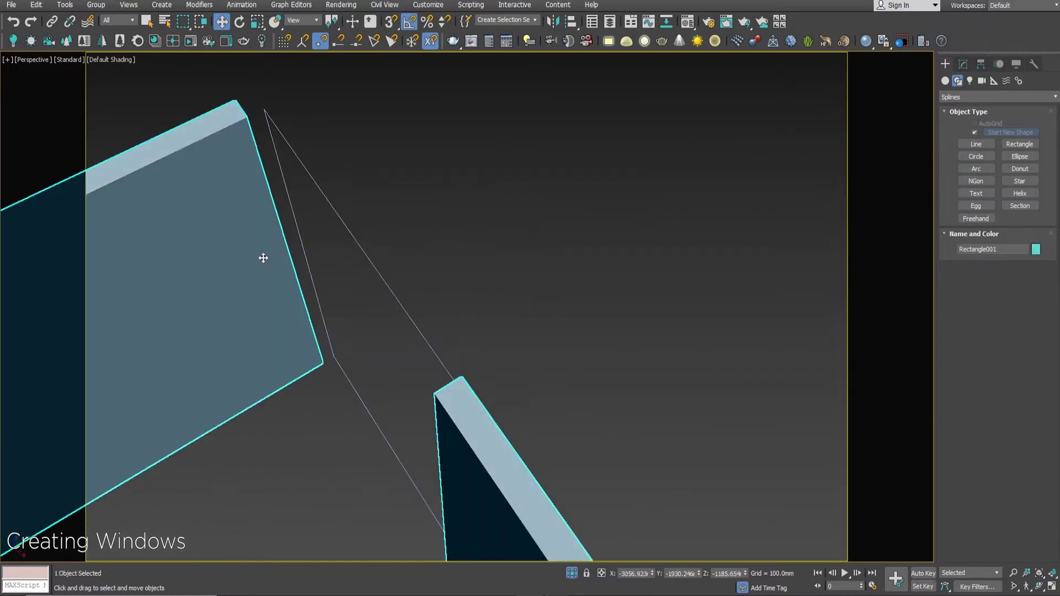
key(t)
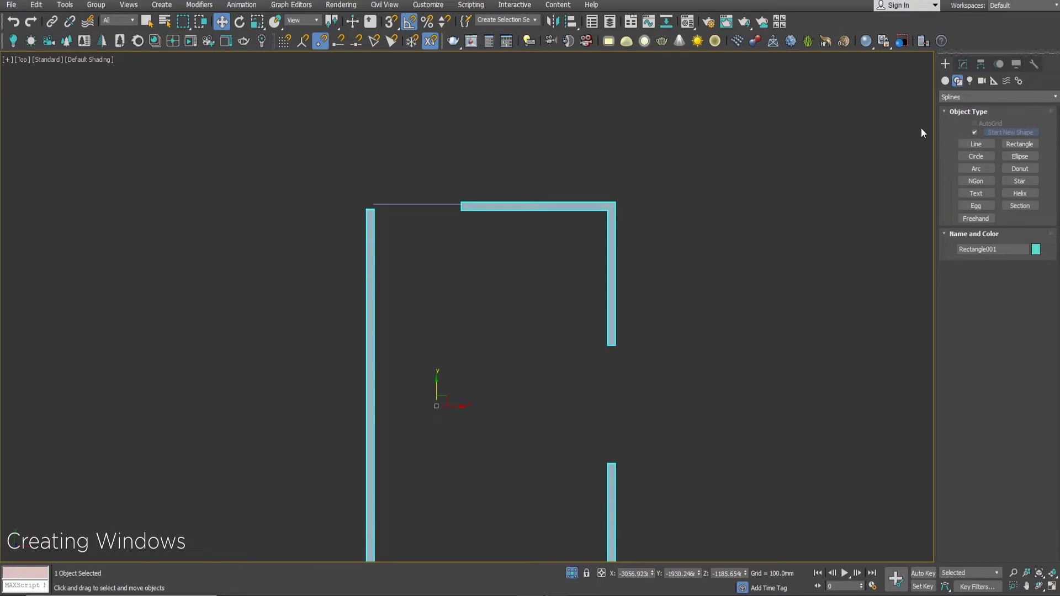
click(963, 64)
click(945, 201)
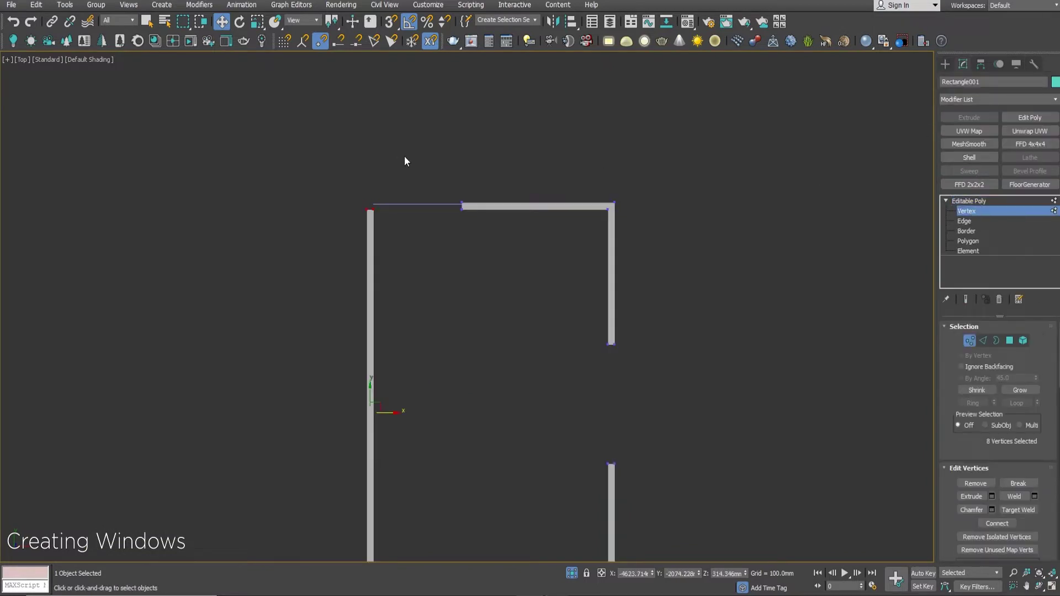
key(s)
drag(369, 189, 585, 189)
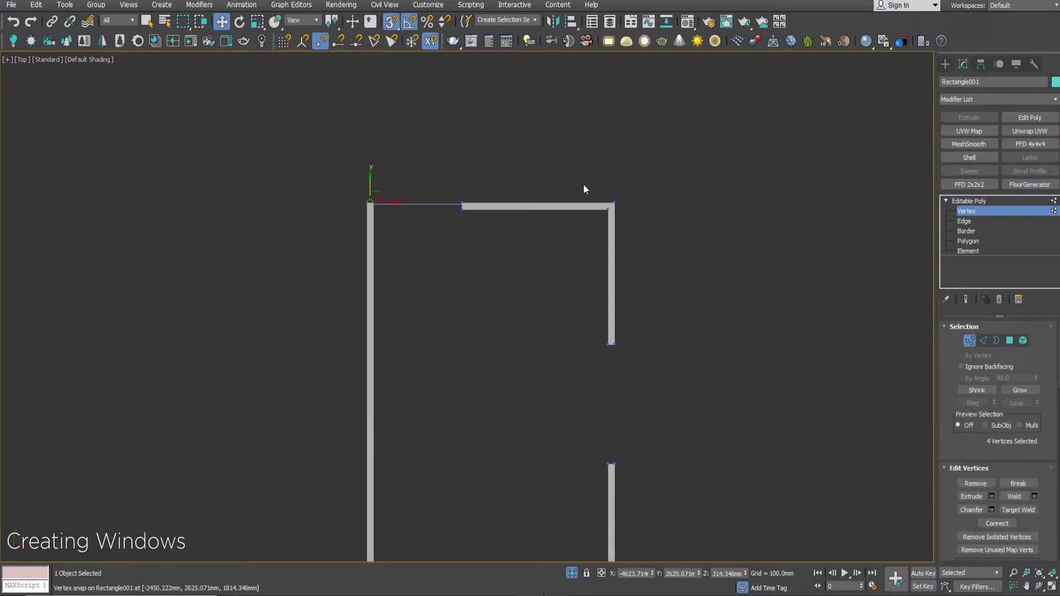
key(1)
click(436, 204)
scroll(447, 204, up, 5)
key(s)
key(alt+w)
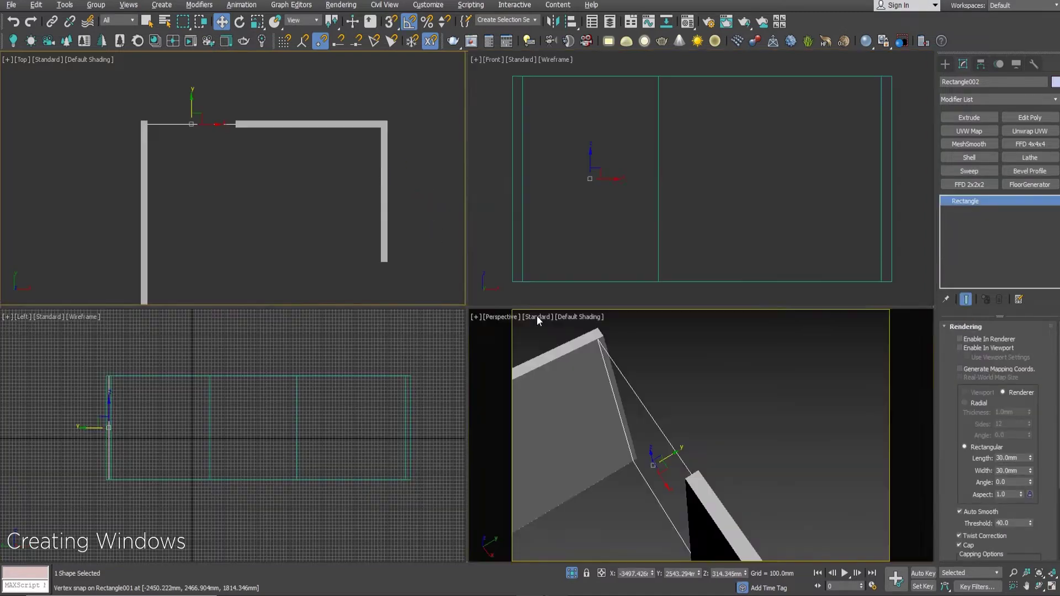
Make Rectangle002 render in the viewport with a 50 mm rectangular profile.
right_click(537, 316)
key(alt+w)
alt+middle_drag(718, 379, 716, 312)
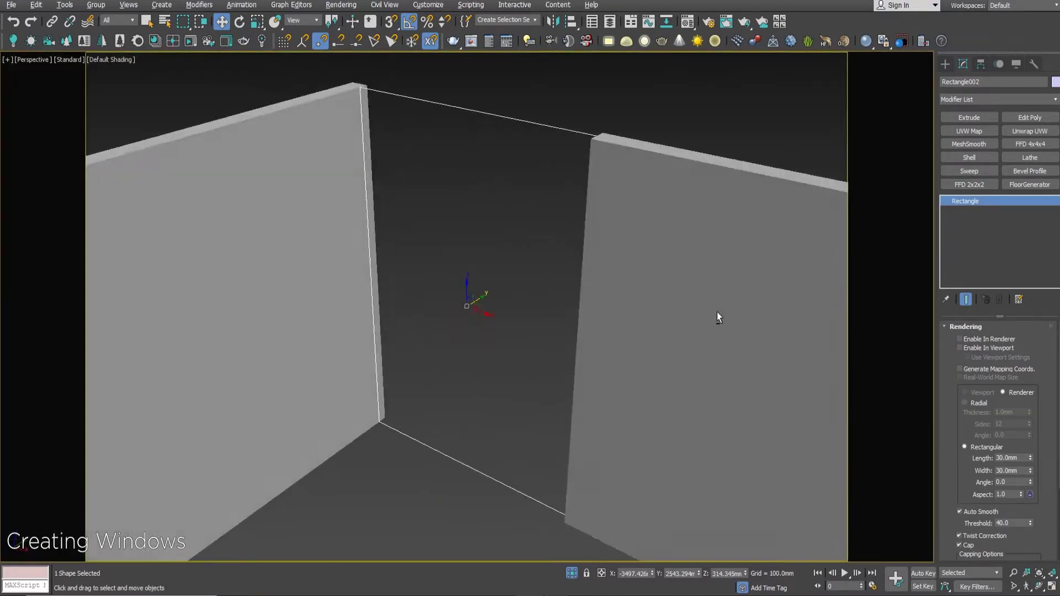
click(987, 347)
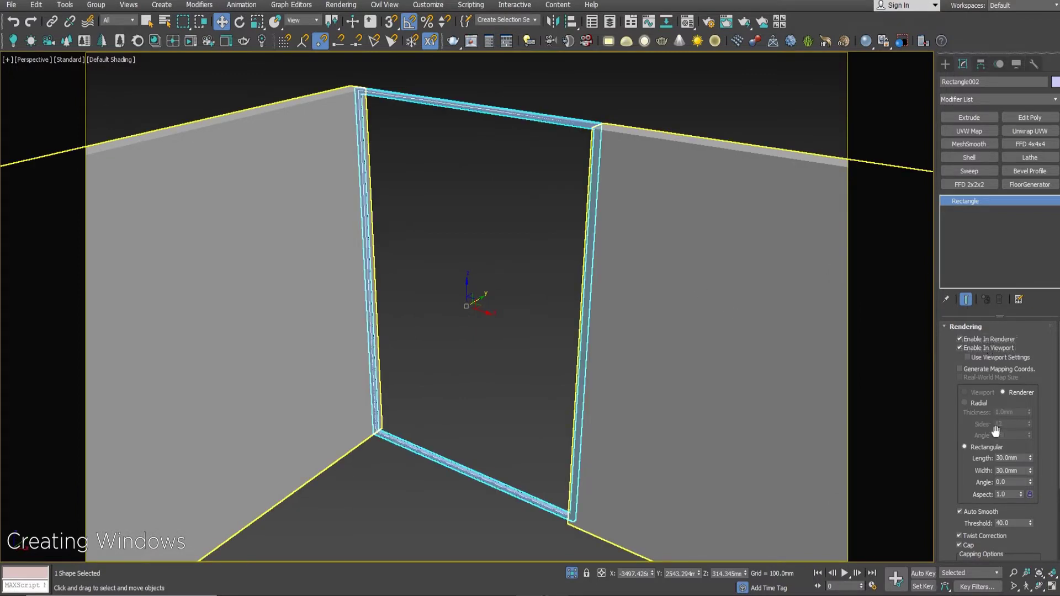
text(505)
key(Tab)
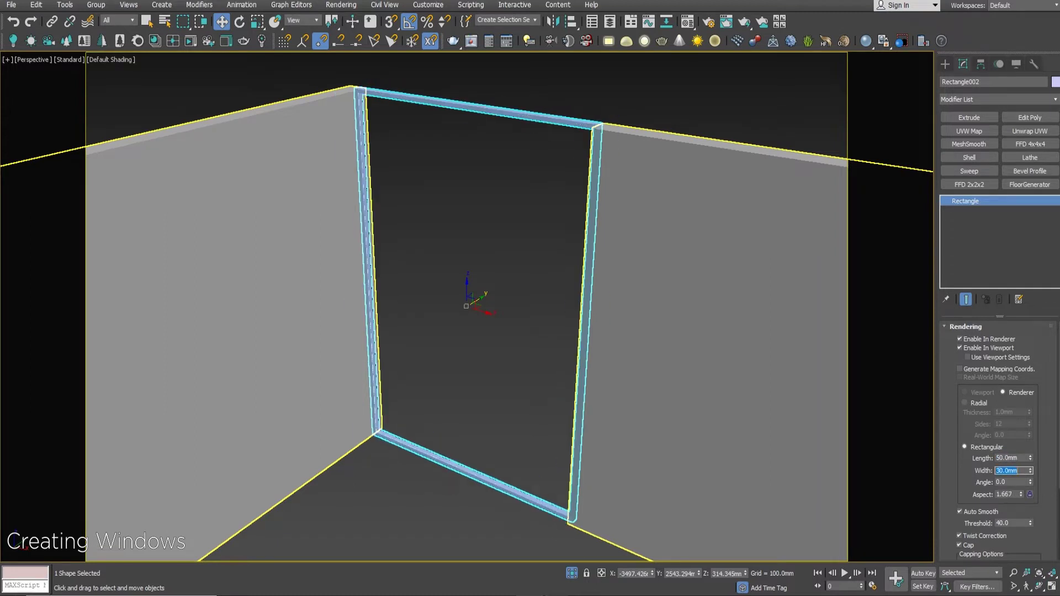
text(50)
key(Return)
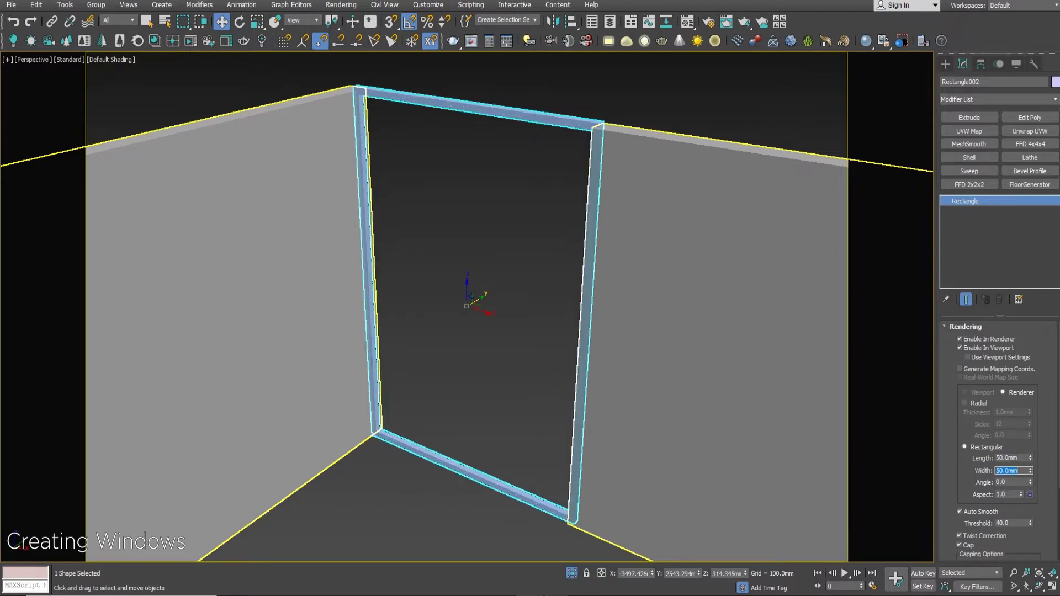
Increase the frame's rectangular profile to 70 mm by 70 mm.
alt+middle_drag(761, 324, 799, 324)
click(744, 88)
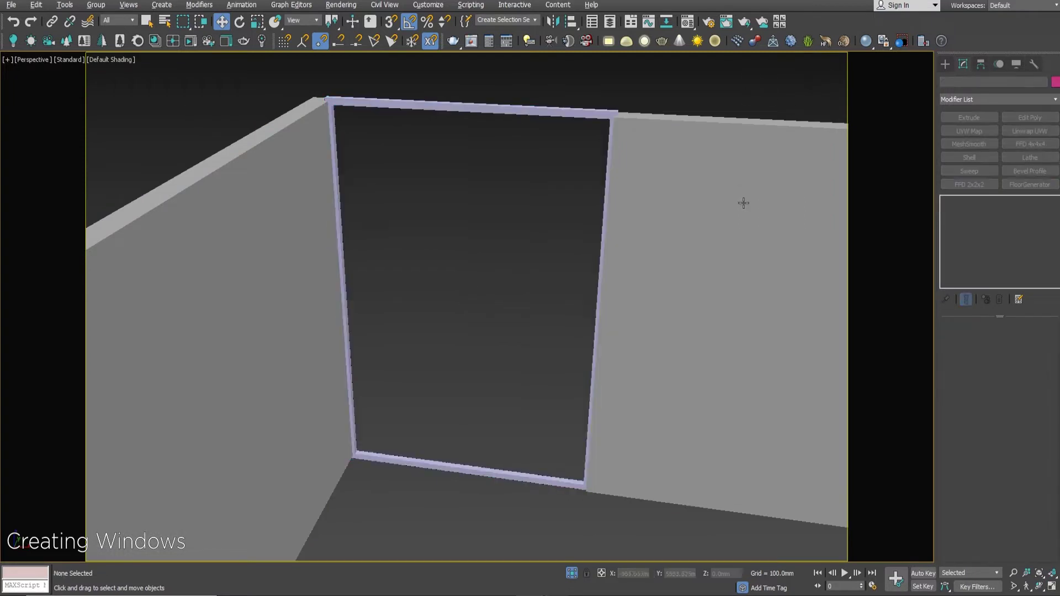
mouse_move(743, 279)
alt+middle_down()
mouse_move(735, 236)
mouse_move(752, 265)
alt+middle_up()
click(483, 102)
click(1010, 457)
text(70)
key(Tab)
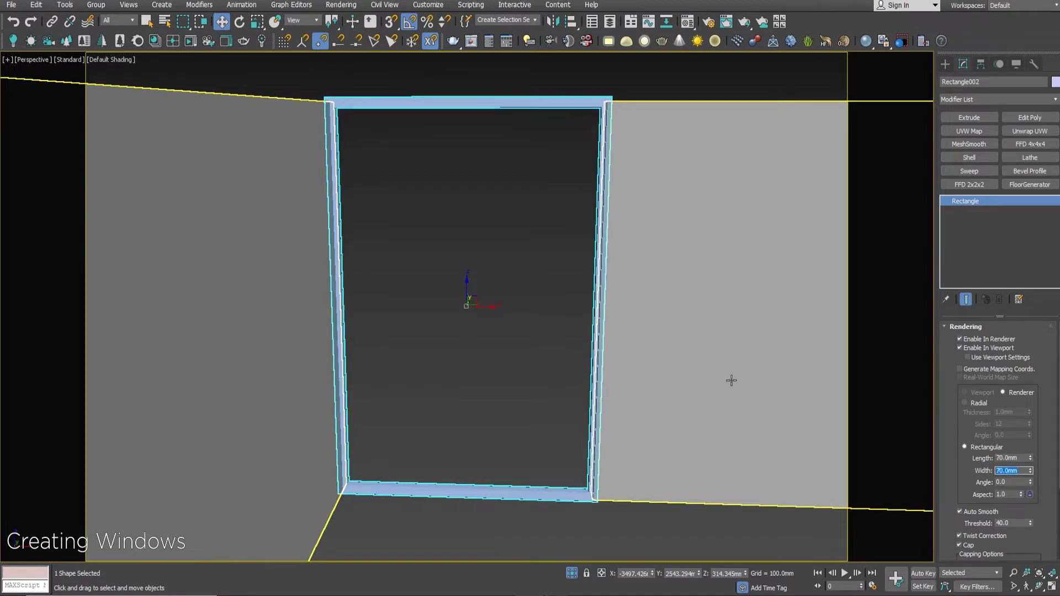
click(556, 292)
mouse_move(557, 292)
alt+middle_down()
mouse_move(577, 248)
mouse_move(568, 253)
mouse_move(574, 279)
alt+middle_up()
click(339, 181)
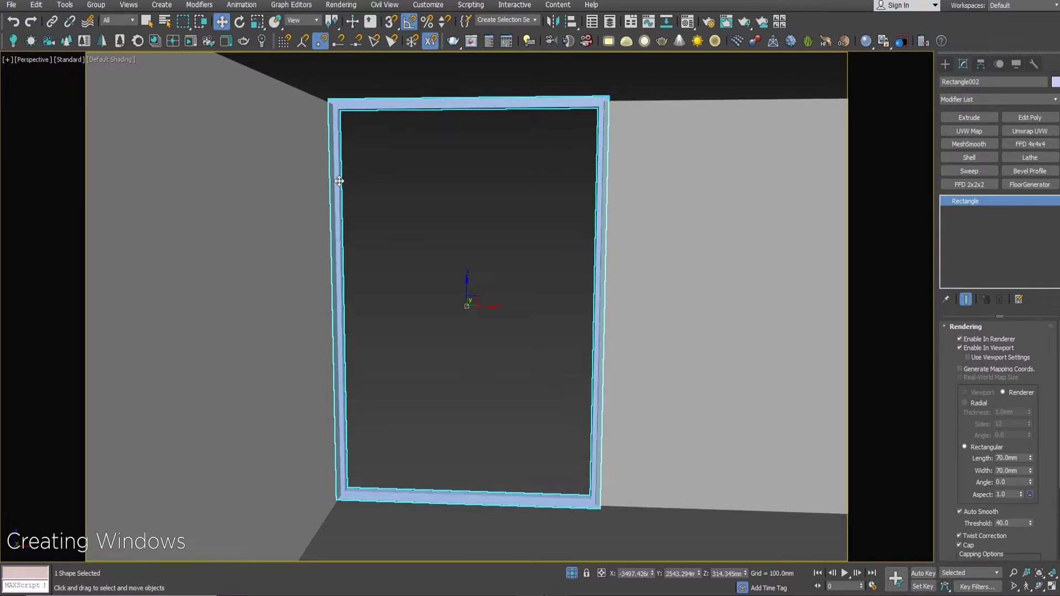
click(1017, 460)
text(60)
key(Return)
right_click(493, 132)
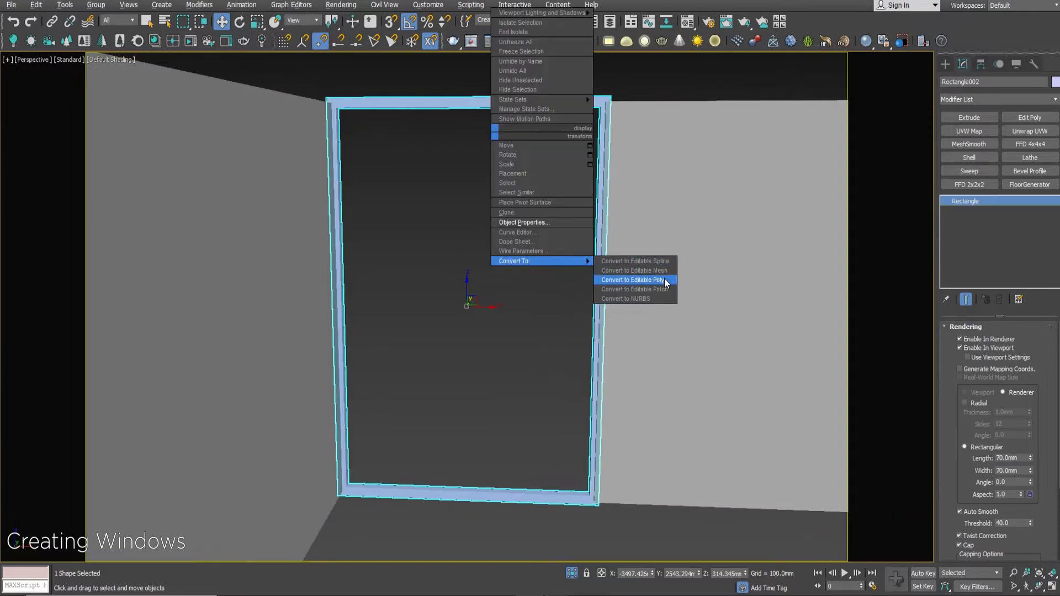
Convert the frame to Editable Poly and clone its left side into a thinner mullion.
mouse_move(543, 261)
click(664, 278)
click(1023, 341)
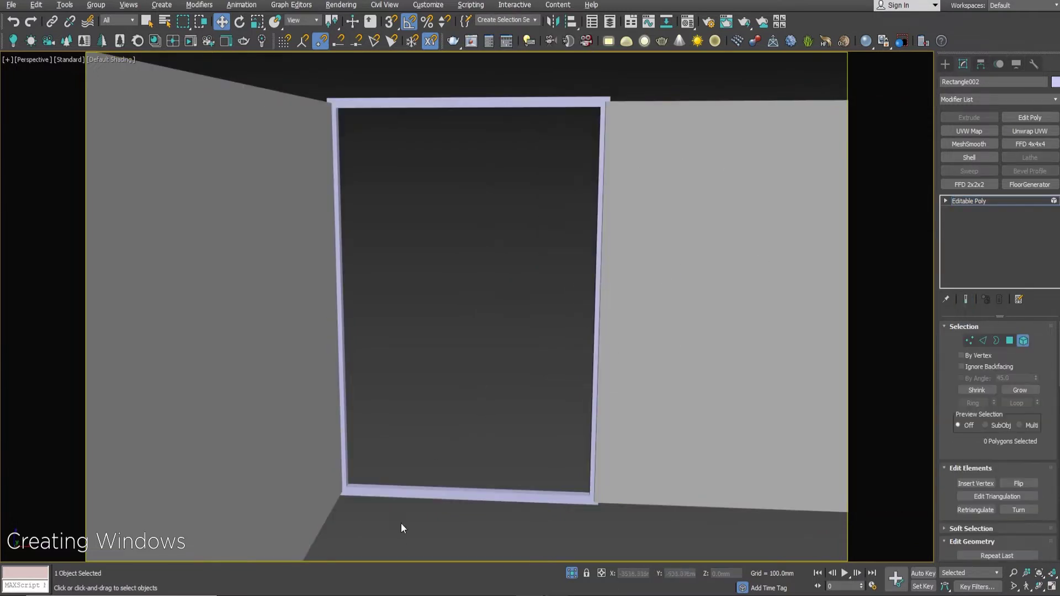
click(1009, 341)
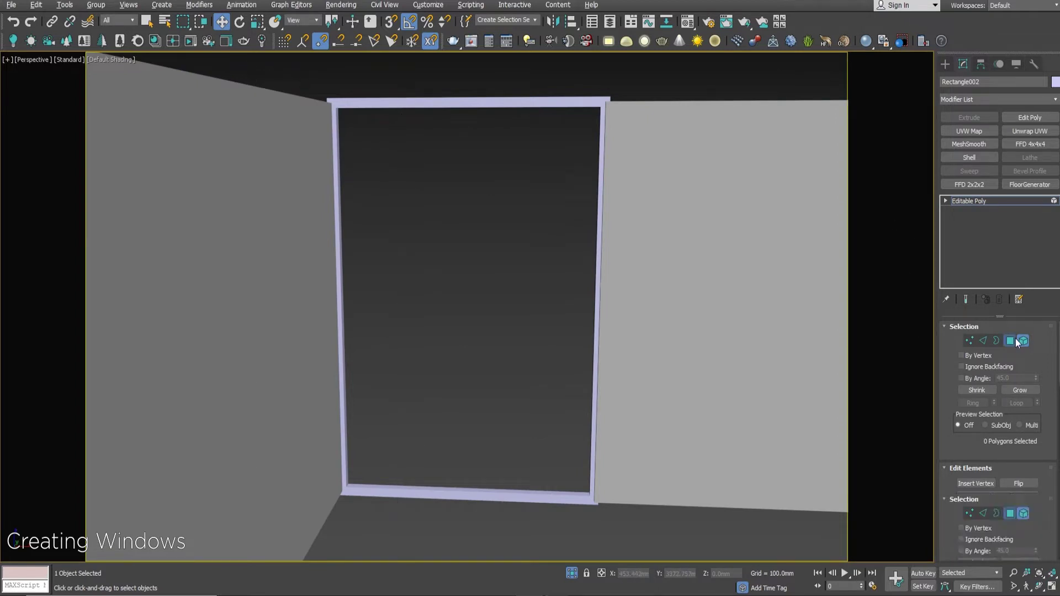
drag(284, 69, 284, 69)
mouse_move(395, 196)
alt+middle_down()
mouse_move(440, 243)
mouse_move(363, 299)
alt+middle_up()
drag(382, 303, 486, 312)
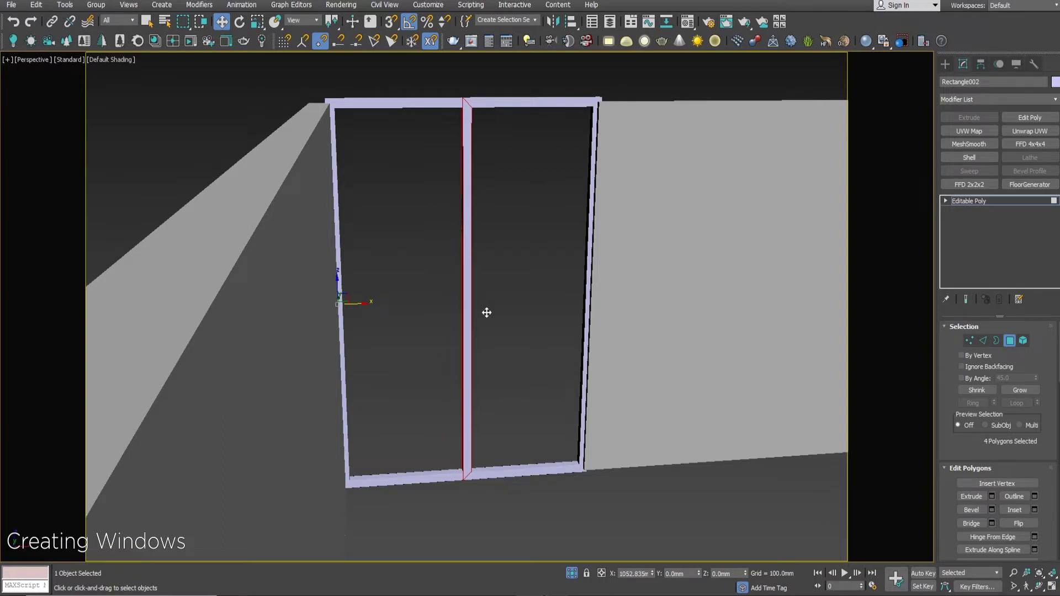
click(578, 317)
scroll(489, 280, up, 1)
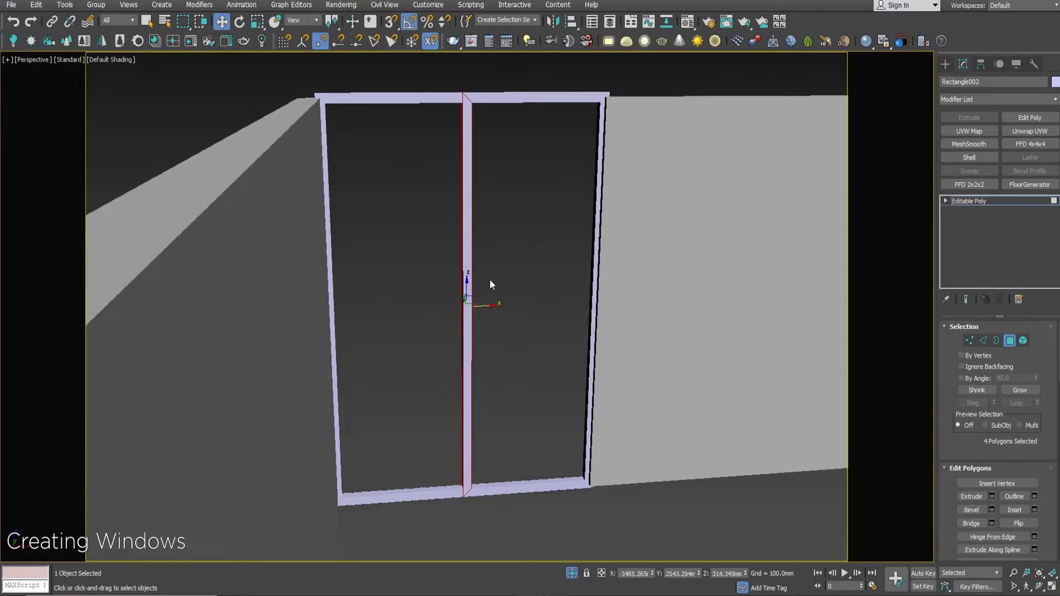
key(r)
drag(438, 305, 471, 302)
key(w)
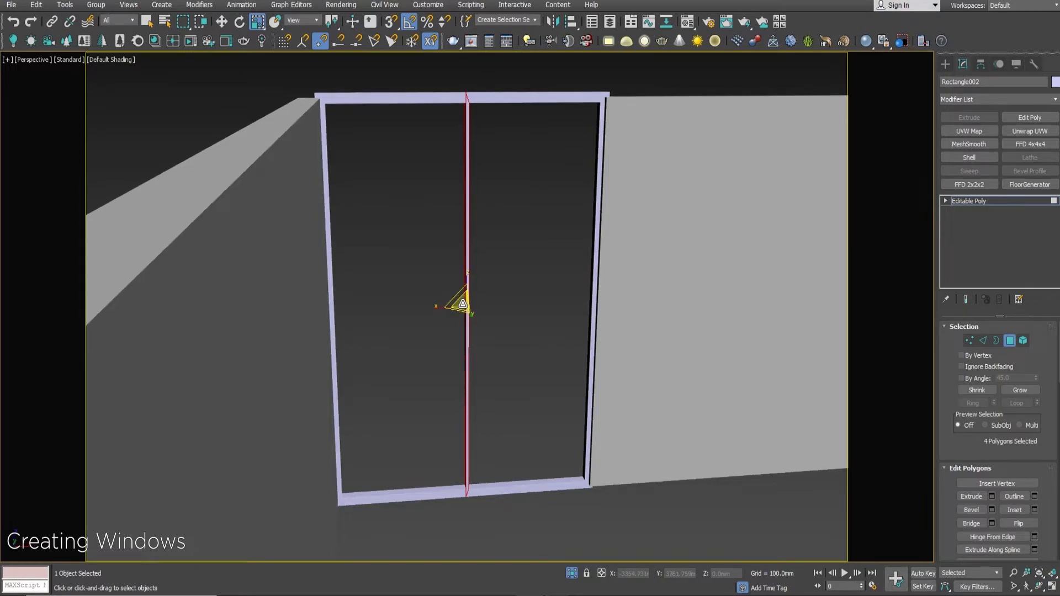
Clone the mullion twice more, left and right, to form four panes.
scroll(444, 220, down, 3)
drag(438, 113, 535, 479)
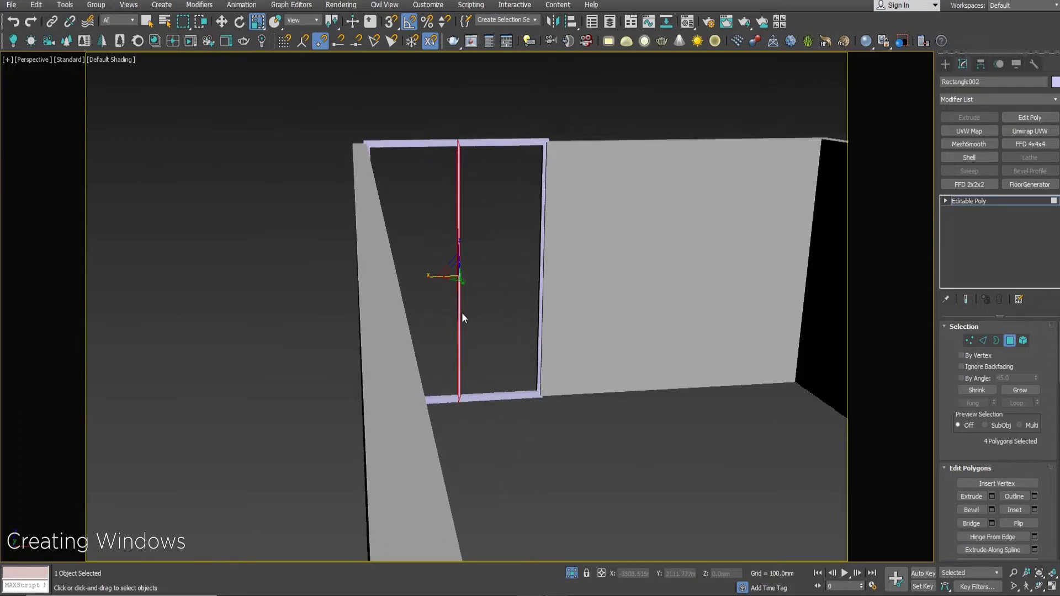
scroll(453, 305, up, 3)
key(w)
shift+drag(478, 255, 409, 270)
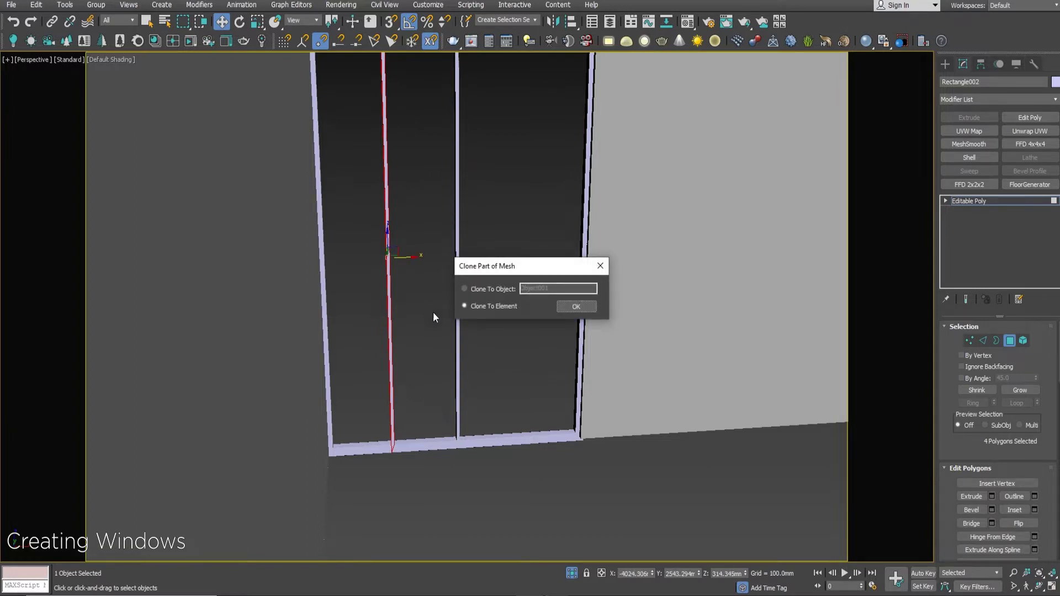
click(577, 306)
alt+middle_drag(503, 332, 391, 327)
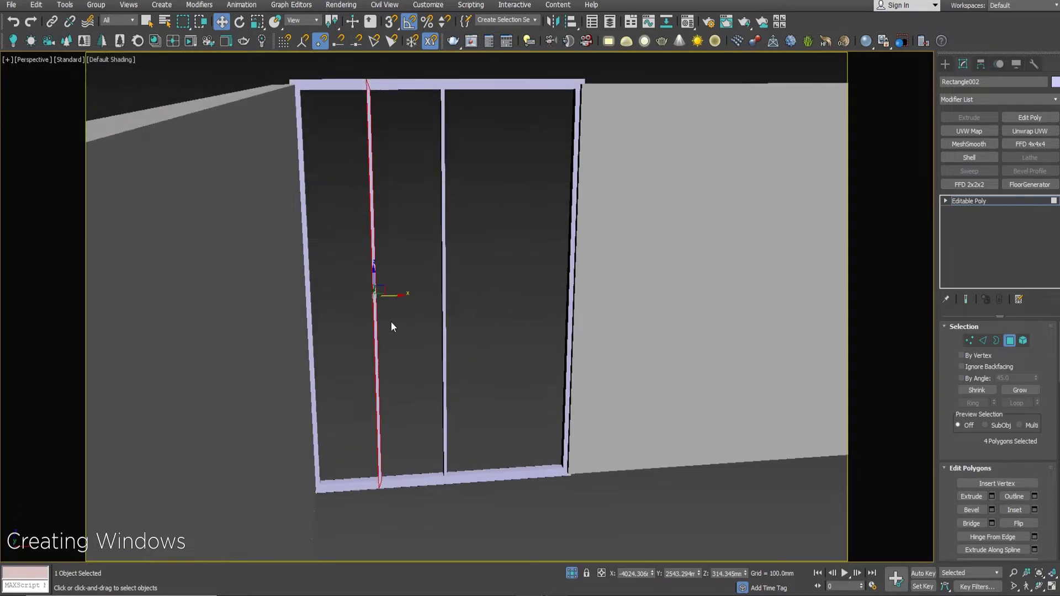
drag(398, 297, 537, 321)
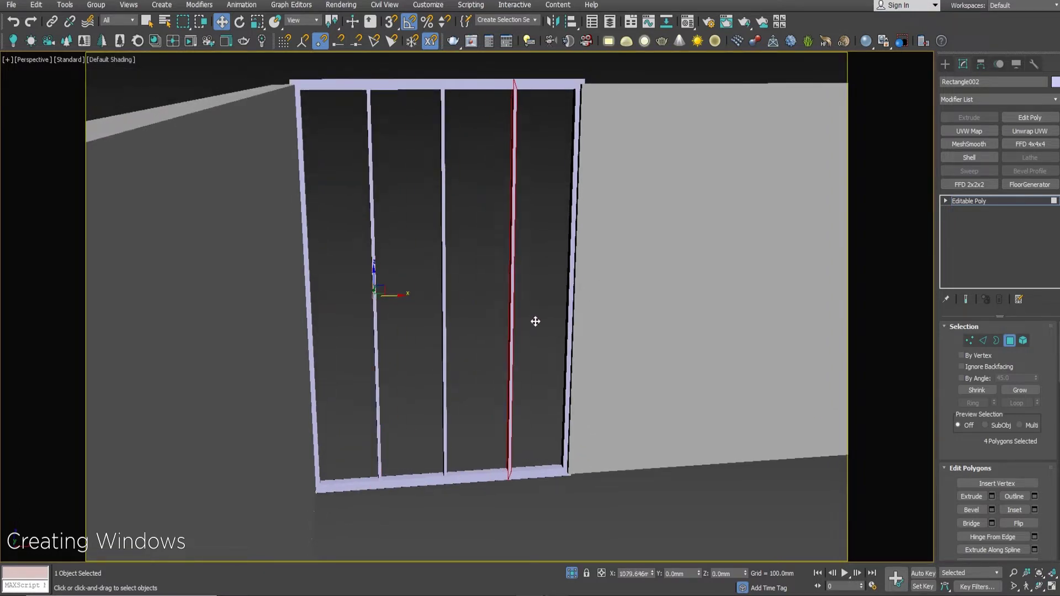
click(579, 308)
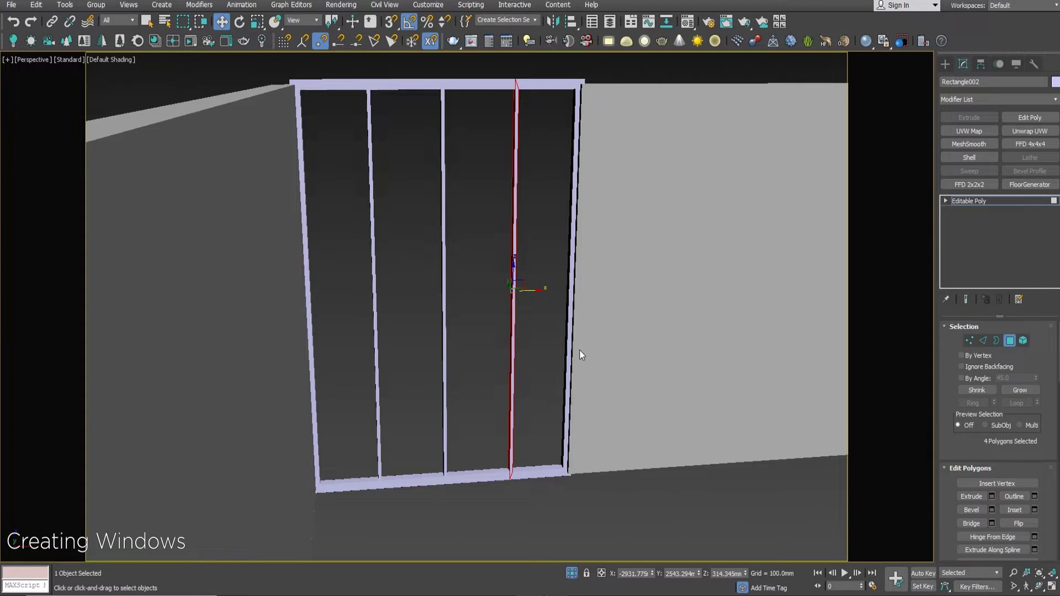
alt+middle_drag(578, 355, 537, 350)
drag(675, 240, 675, 237)
alt+middle_drag(675, 237, 480, 148)
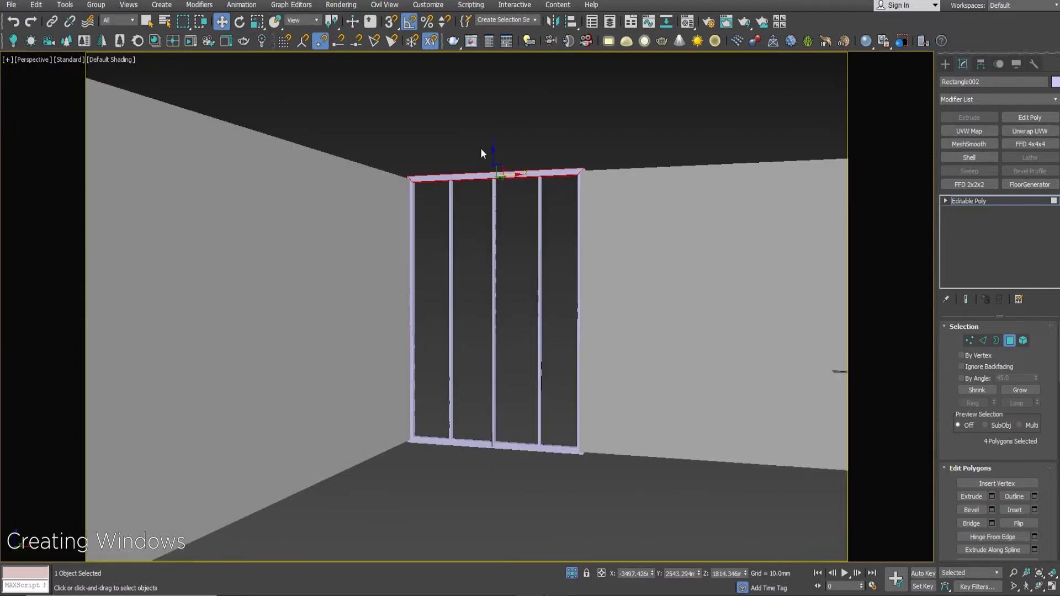
Clone the top rail down as the first horizontal bar across the window.
scroll(480, 148, up, 3)
shift+drag(495, 175, 496, 381)
click(572, 306)
middle_drag(573, 307, 572, 260)
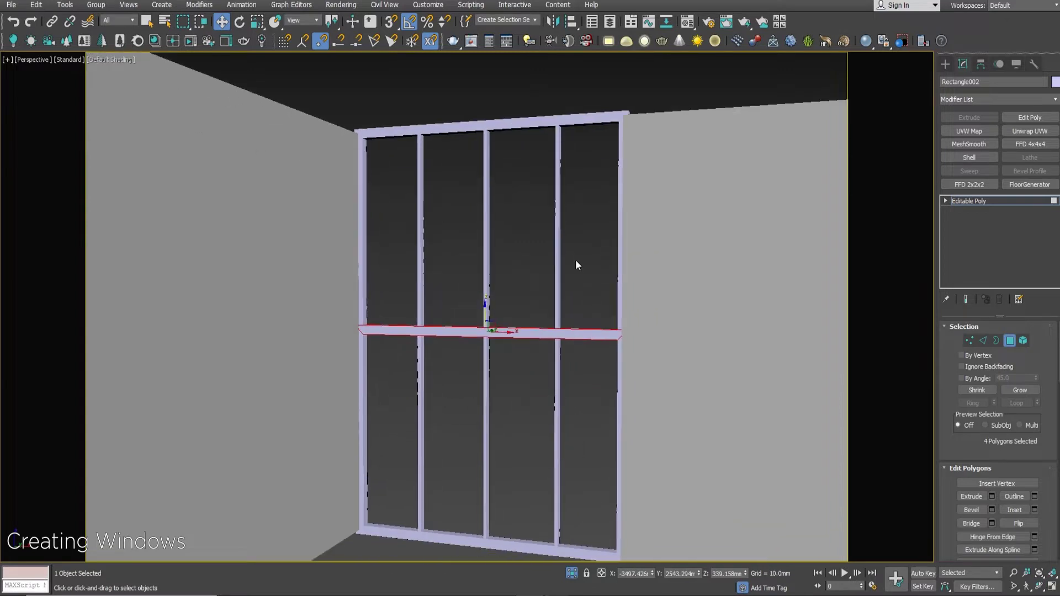
key(w)
mouse_move(561, 306)
alt+middle_down()
mouse_move(575, 331)
mouse_move(574, 314)
alt+middle_up()
Add two more horizontal bar copies, one in the upper and one in the lower half.
shift+drag(486, 315, 499, 209)
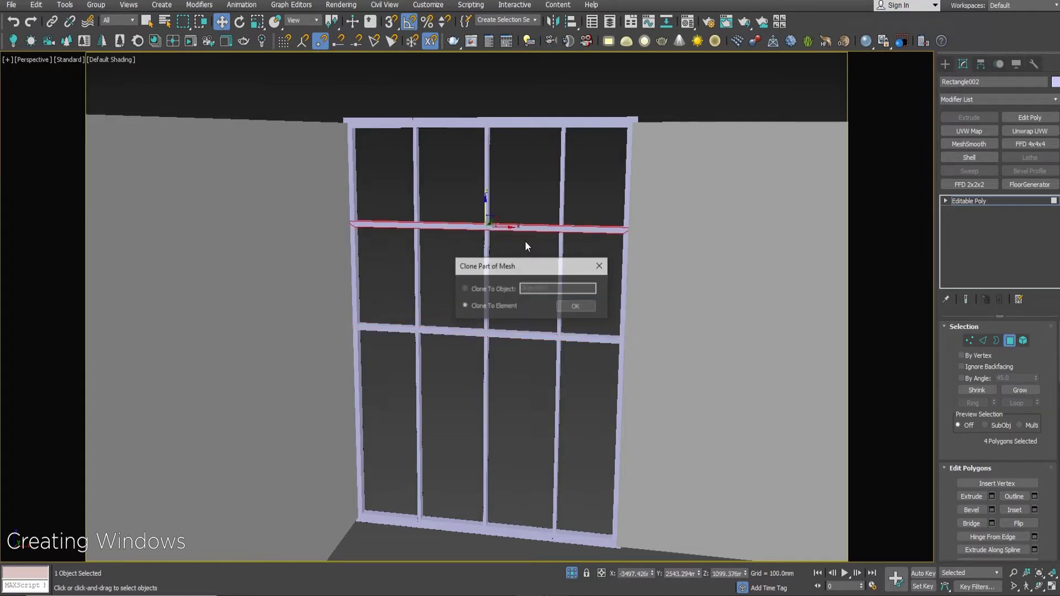
click(575, 307)
key(ctrl+z)
key(r)
key(w)
shift+drag(484, 314, 496, 205)
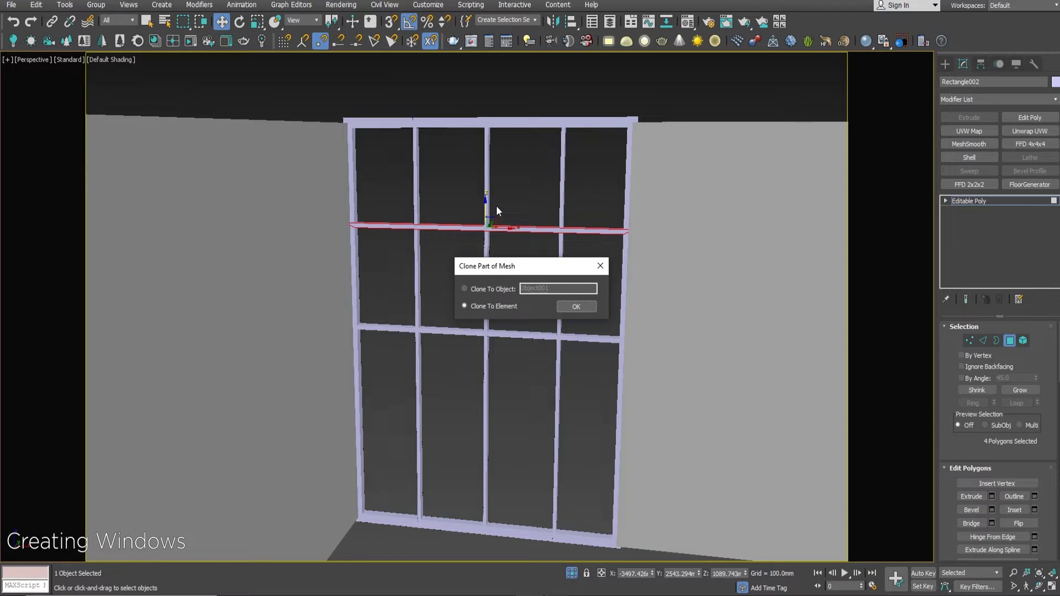
click(579, 306)
drag(484, 209, 492, 413)
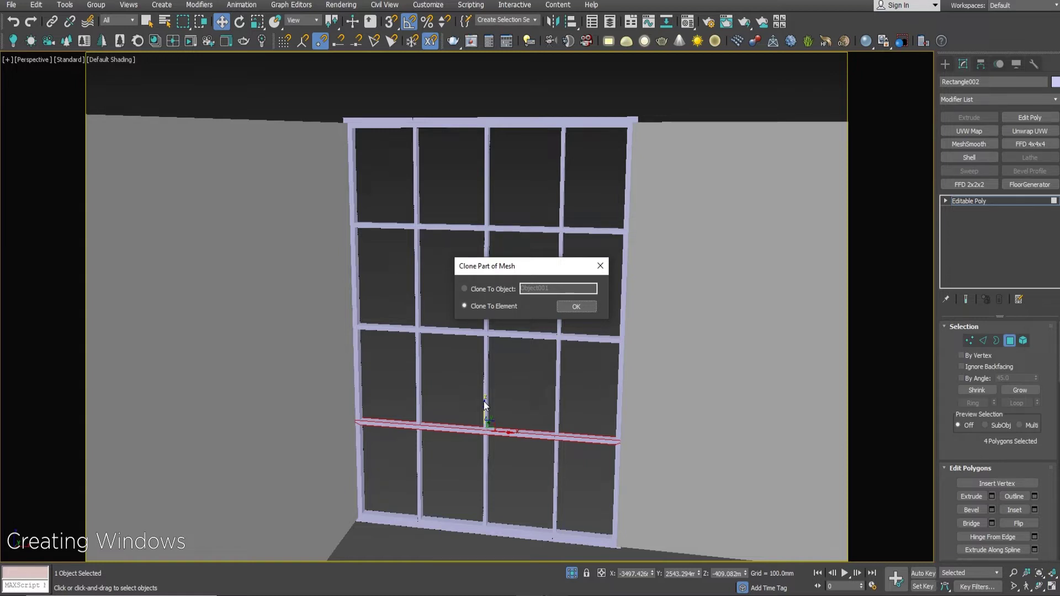
click(584, 309)
scroll(584, 332, down, 5)
mouse_move(584, 332)
alt+middle_down()
mouse_move(649, 407)
mouse_move(800, 332)
alt+middle_up()
Exit polygon editing and check the window through the camera and perspective views.
click(972, 201)
key(c)
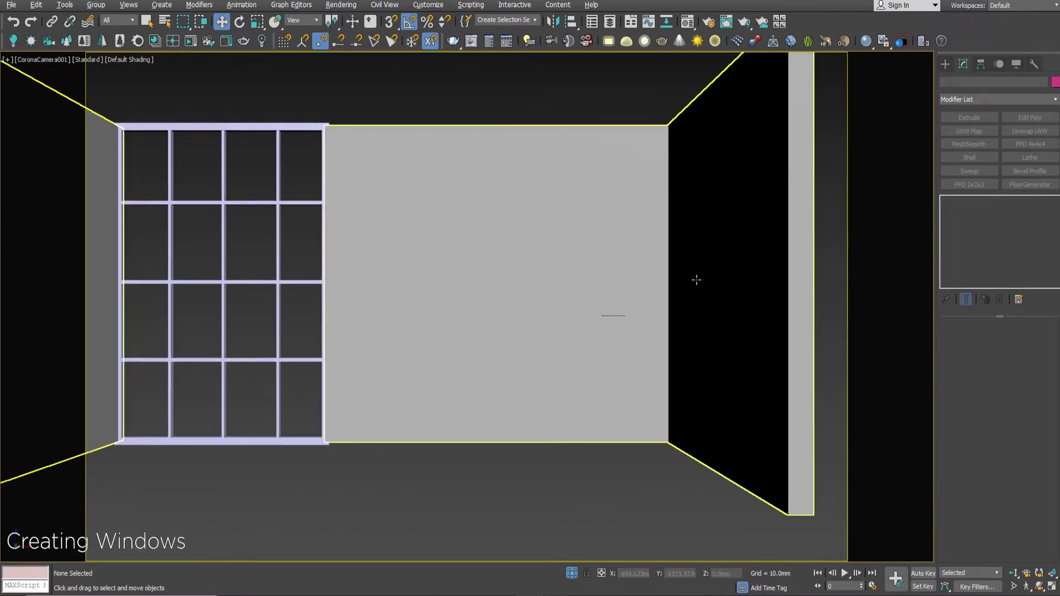
key(p)
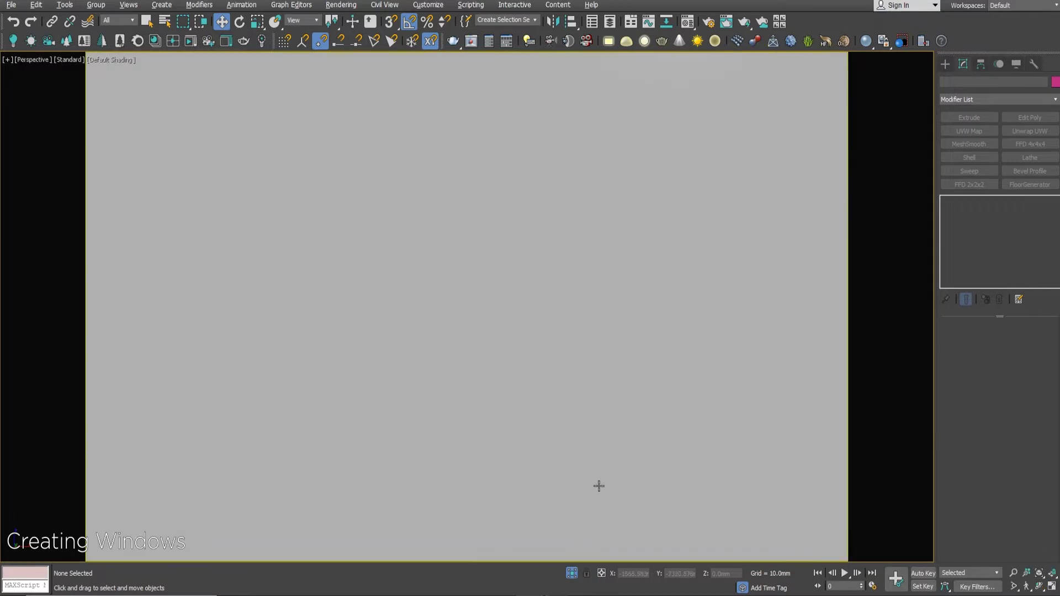
scroll(588, 518, down, 5)
scroll(612, 492, down, 5)
scroll(612, 498, up, 10)
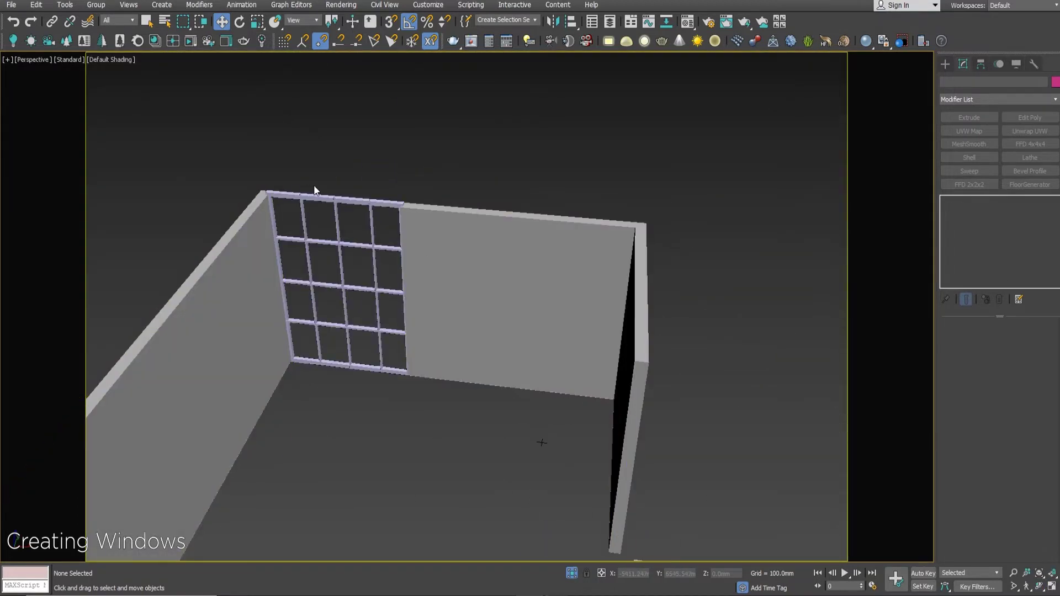
scroll(476, 405, down, 5)
Unhide all room objects, then view the selected window grid from the top.
right_click(551, 282)
click(591, 218)
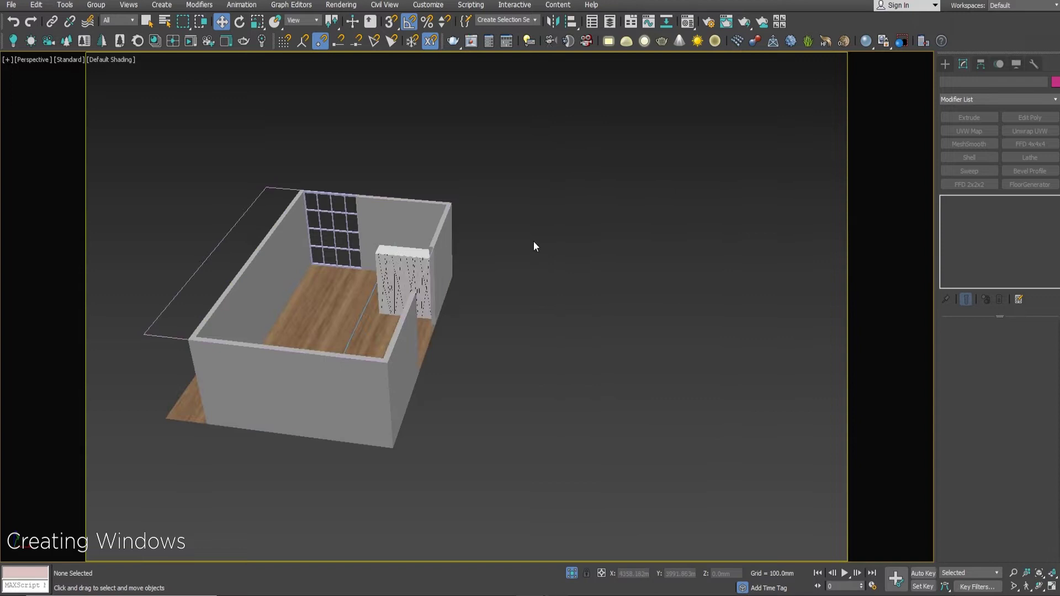
click(309, 364)
mouse_move(386, 375)
alt+middle_down()
mouse_move(545, 386)
mouse_move(567, 401)
mouse_move(541, 385)
mouse_move(607, 300)
alt+middle_up()
click(608, 301)
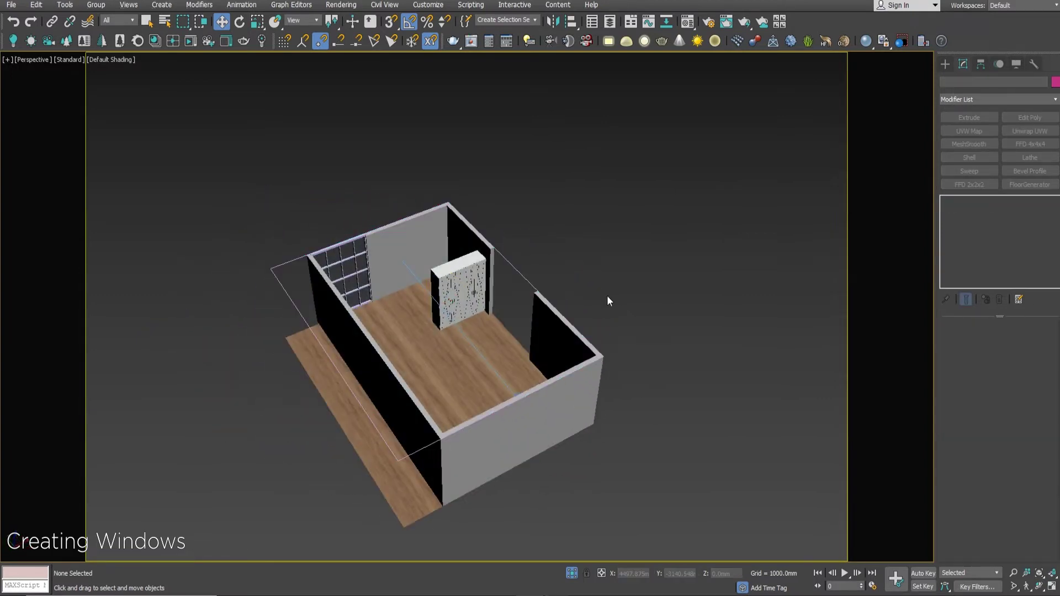
click(336, 262)
key(t)
scroll(376, 187, up, 4)
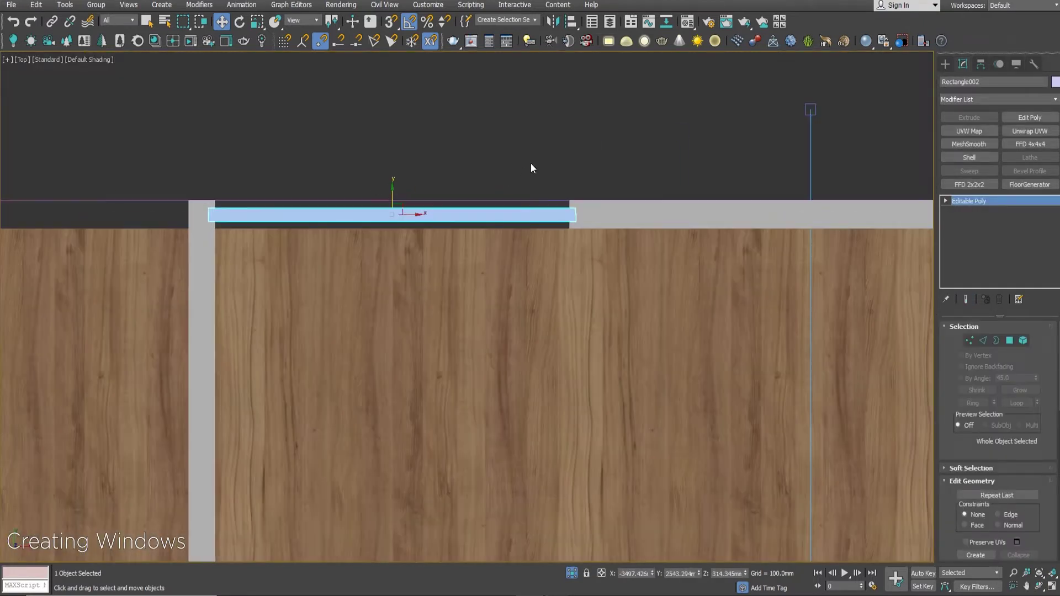
Draw a thin box, Box005, across the window bar.
click(531, 164)
click(944, 64)
click(957, 80)
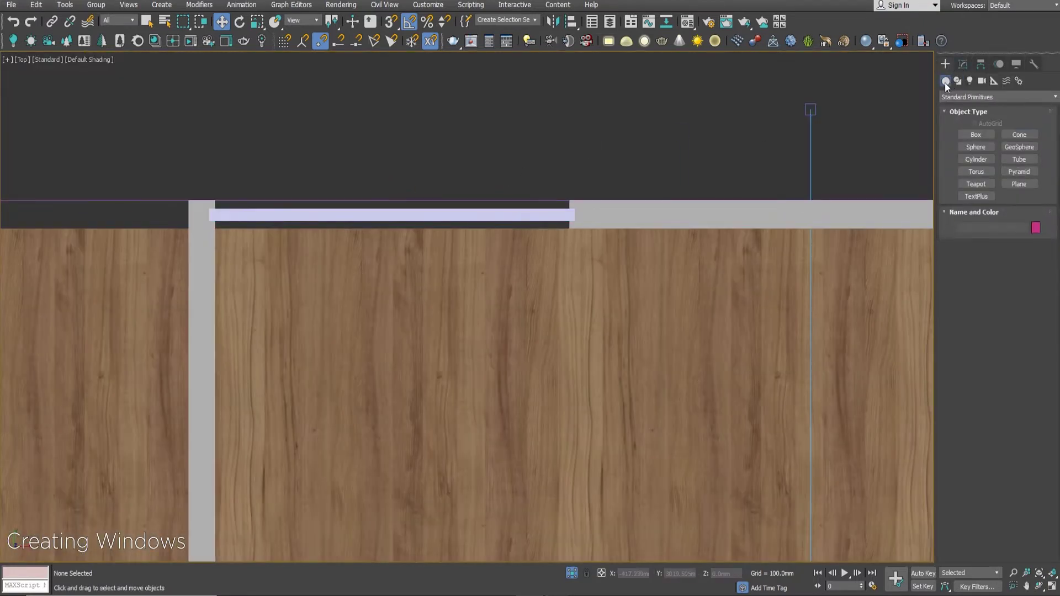
click(976, 134)
scroll(429, 234, up, 3)
mouse_move(428, 234)
middle_down()
mouse_move(833, 261)
mouse_move(743, 285)
middle_up()
drag(872, 284, 124, 285)
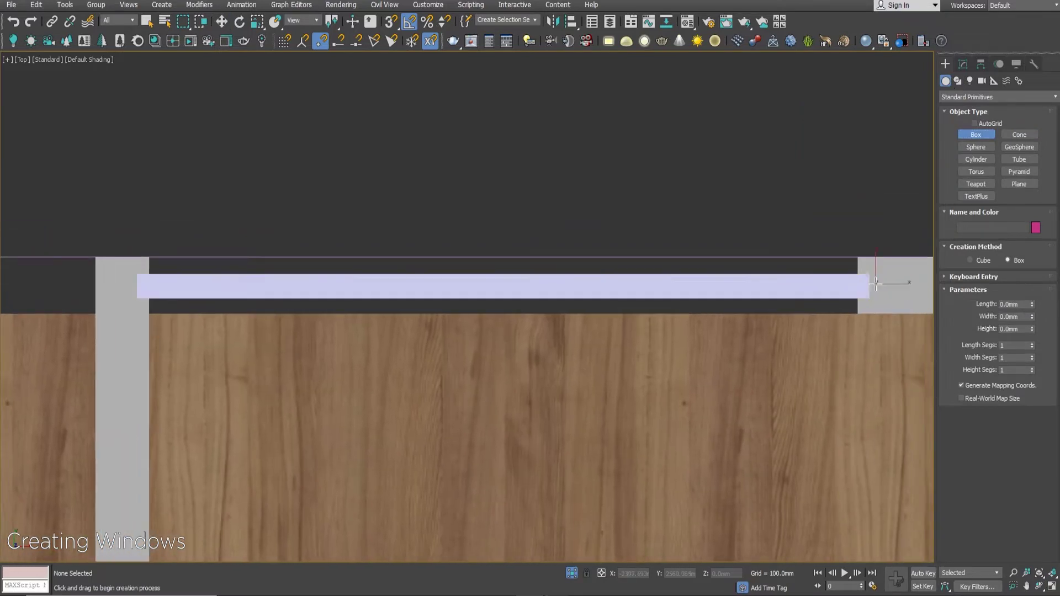
click(124, 287)
Set the box length to 10 mm and stretch it to fill the window frame.
key(w)
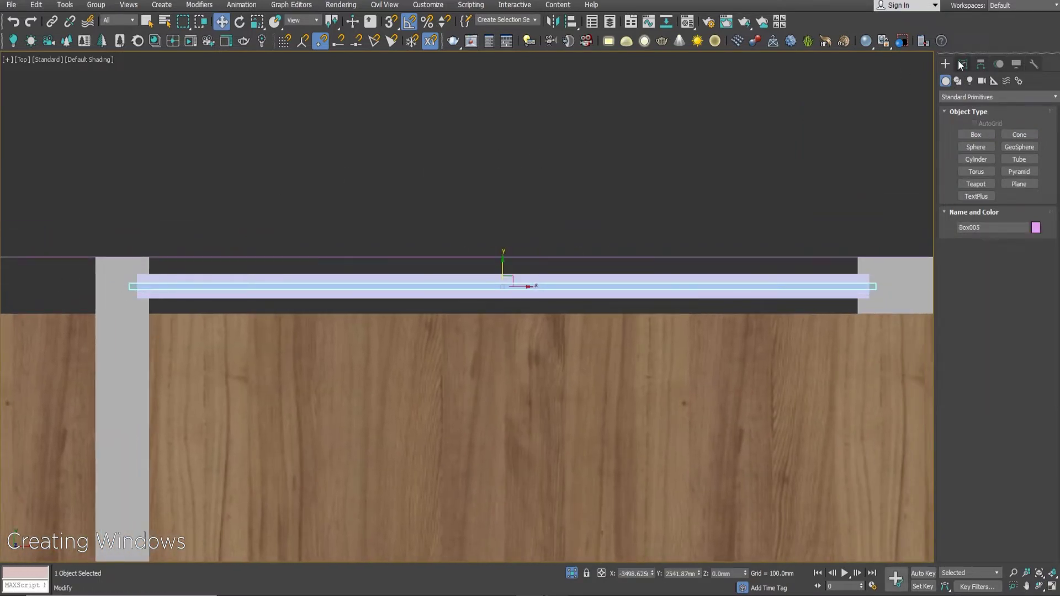
click(962, 63)
click(1019, 342)
text(10)
key(Return)
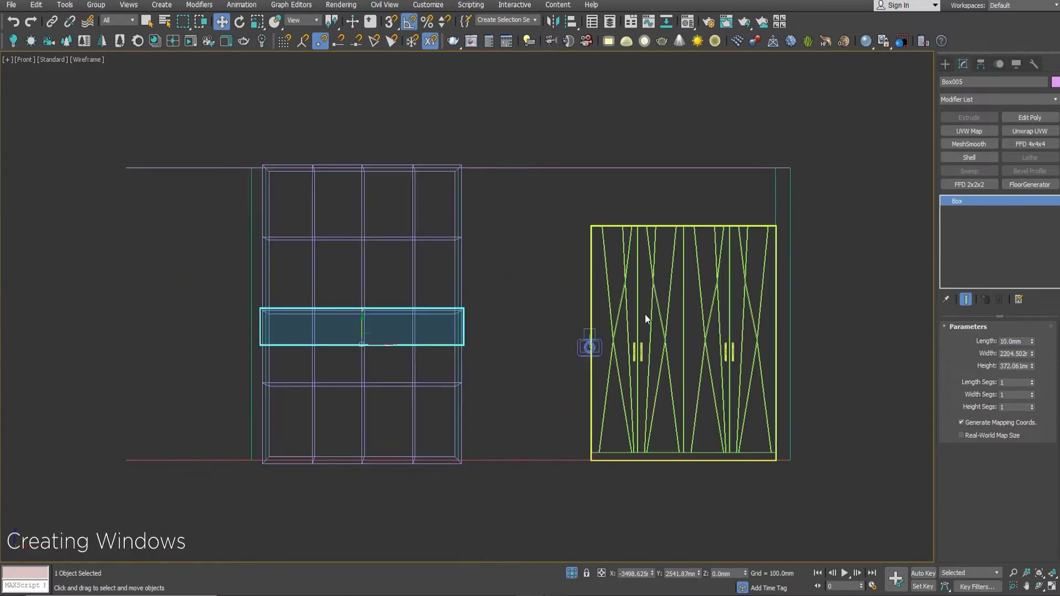
drag(362, 322, 254, 454)
key(s)
key(s)
key(r)
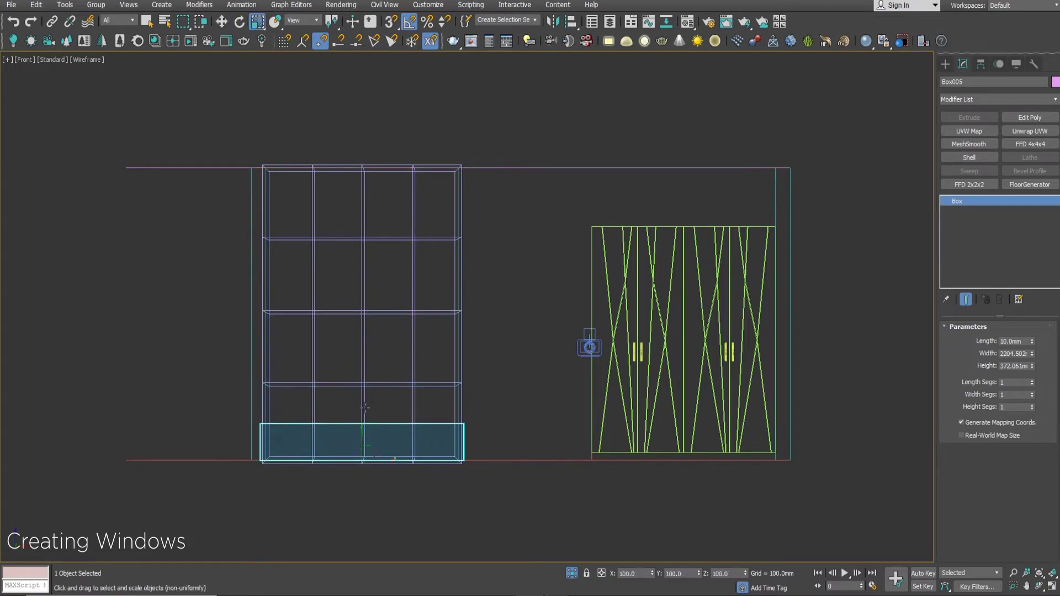
drag(358, 429, 411, 118)
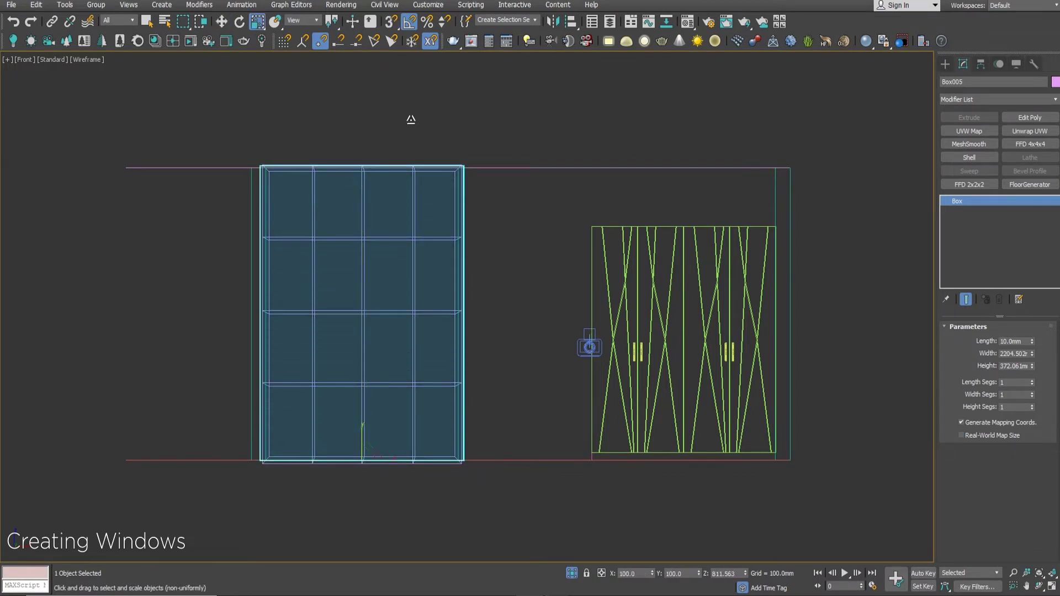
Check the glass box's fit in the perspective and top views.
key(alt+w)
key(alt+w)
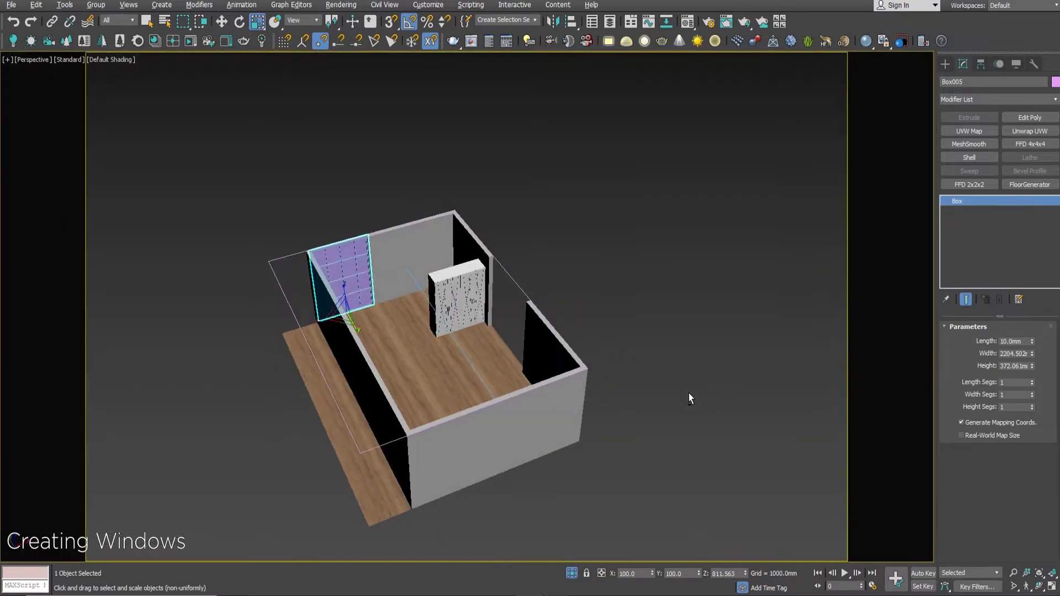
key(z)
key(w)
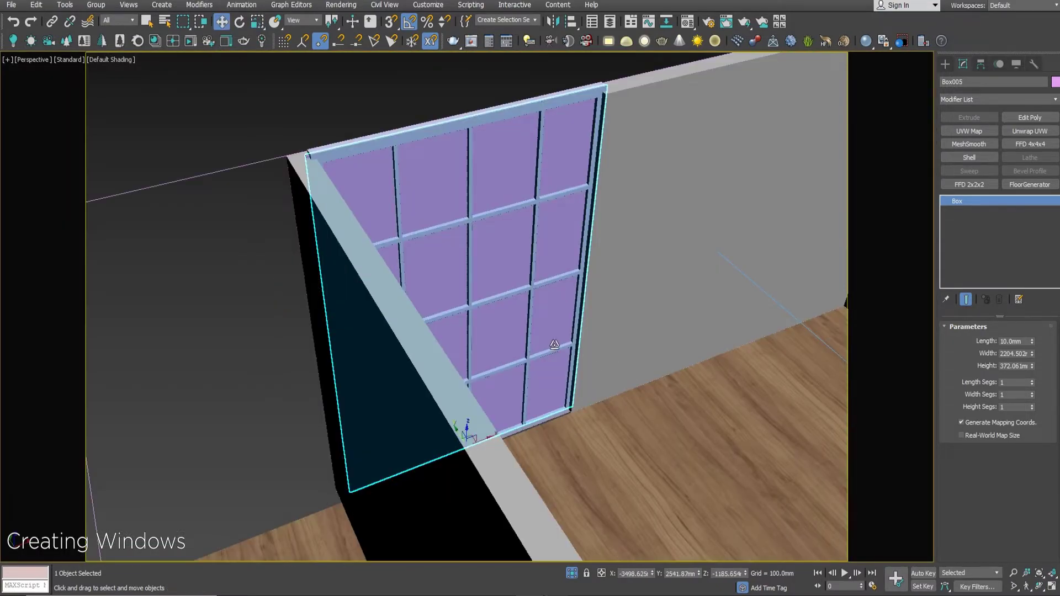
key(t)
scroll(554, 344, down, 5)
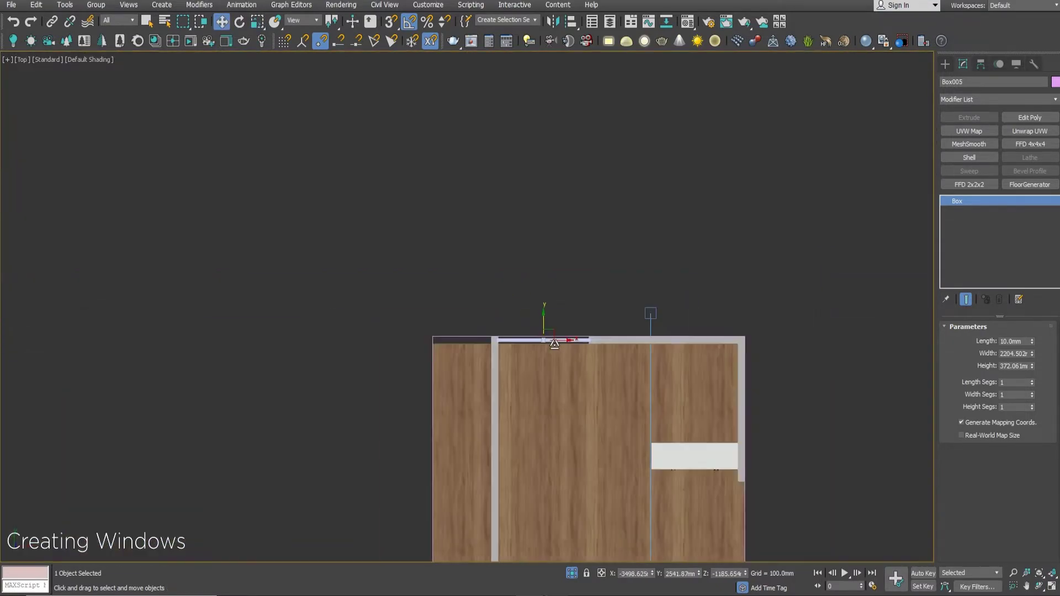
middle_drag(558, 338, 545, 255)
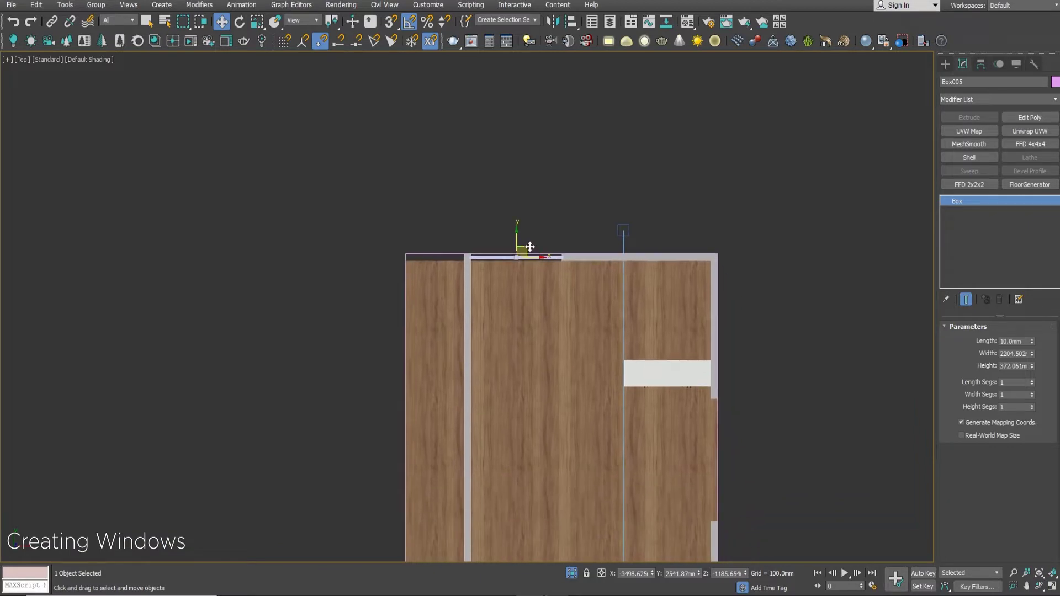
key(alt+w)
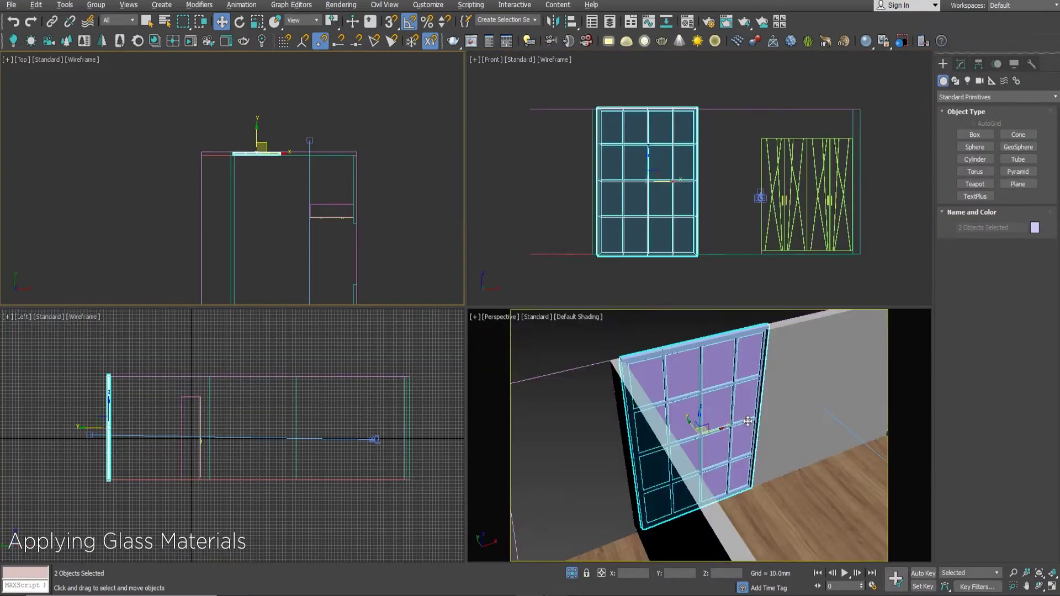
Give all of the window frame's polygons material ID 5.
click(645, 327)
key(alt+w)
scroll(490, 220, up, 3)
click(491, 220)
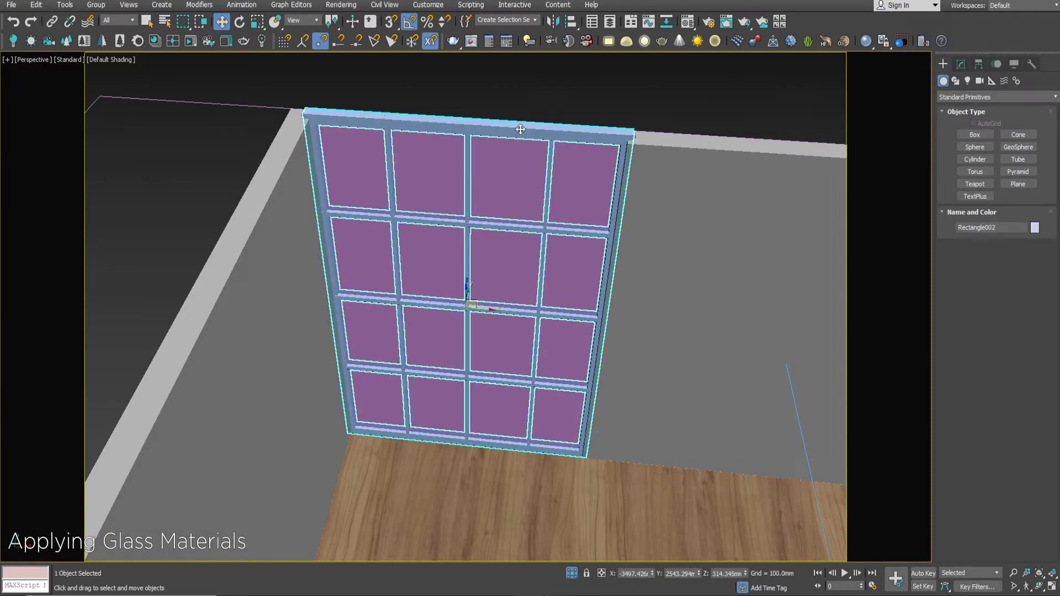
key(m)
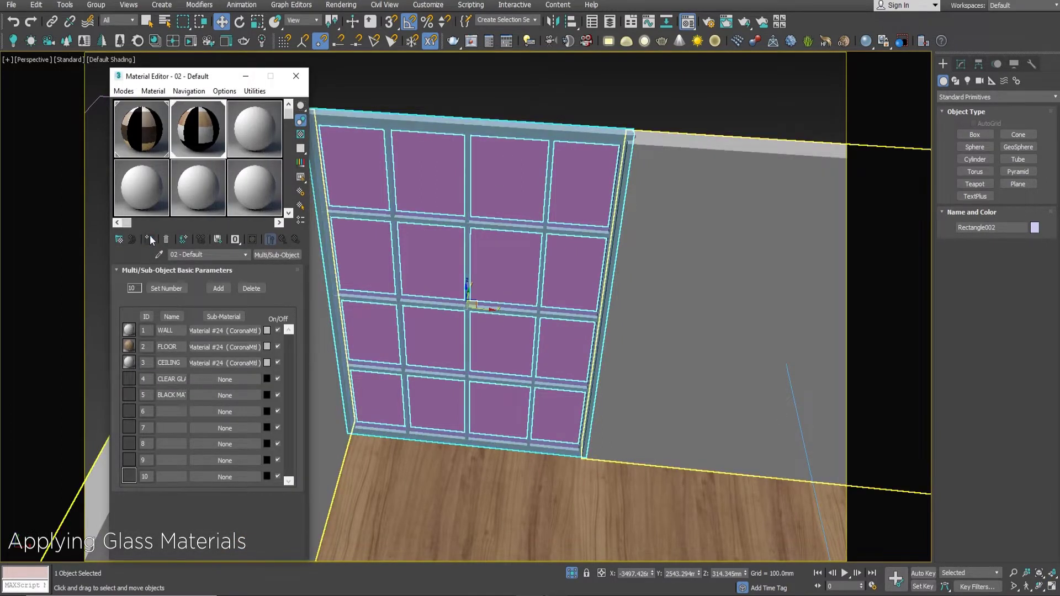
key(4)
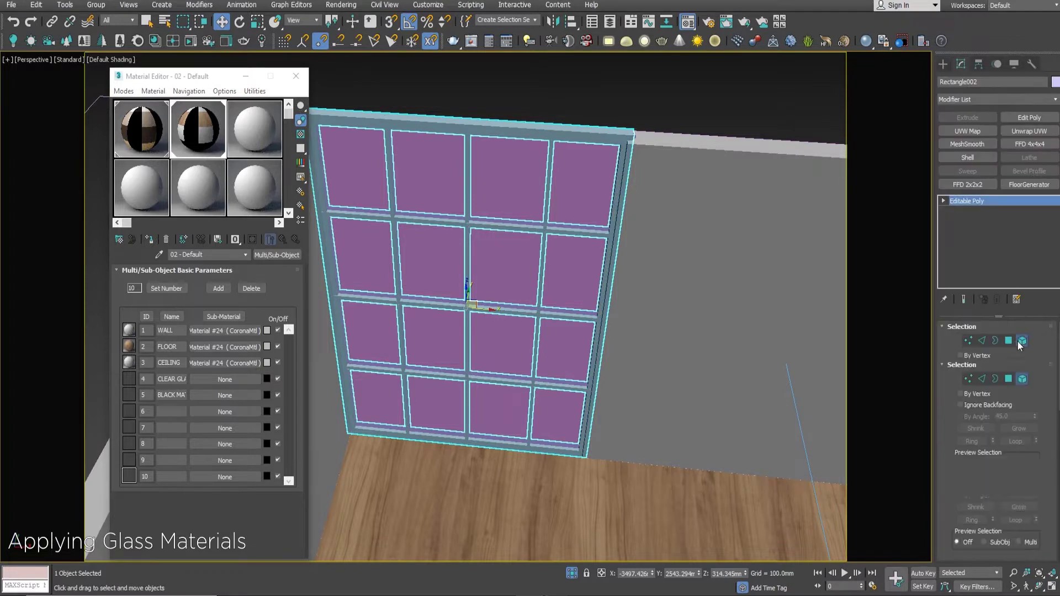
key(ctrl+a)
scroll(1011, 436, down, 5)
scroll(1010, 435, down, 3)
double_click(1011, 436)
key(Return)
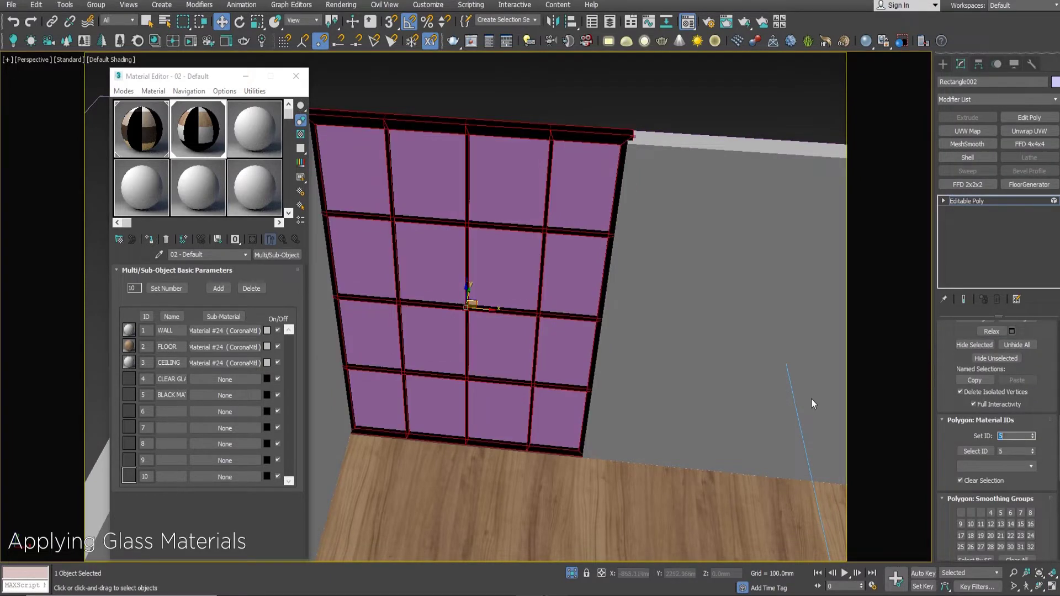
click(971, 203)
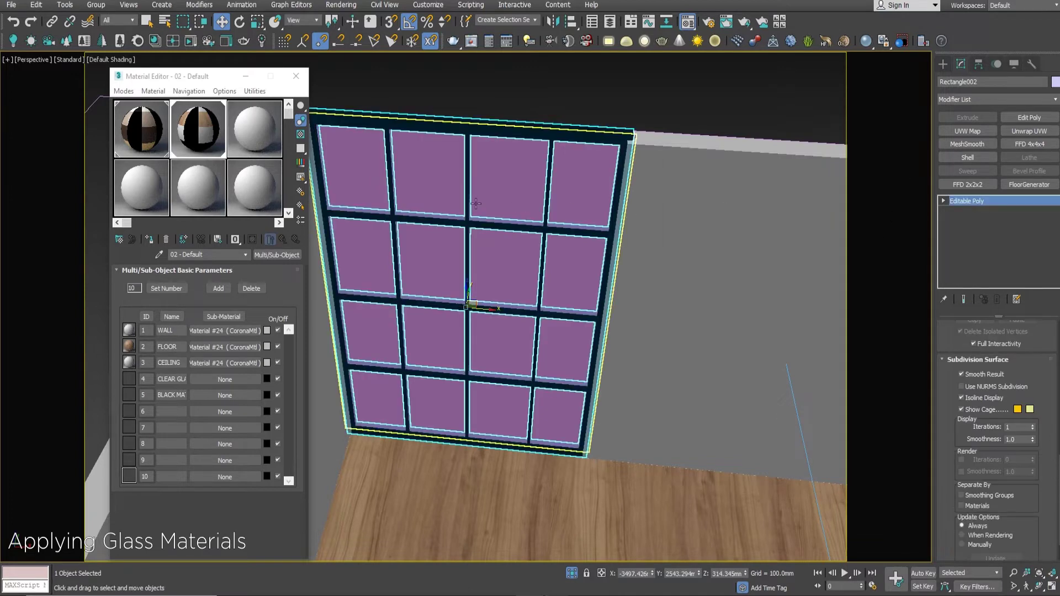
Convert the glass panel box to editable poly and give it material ID 4.
click(719, 211)
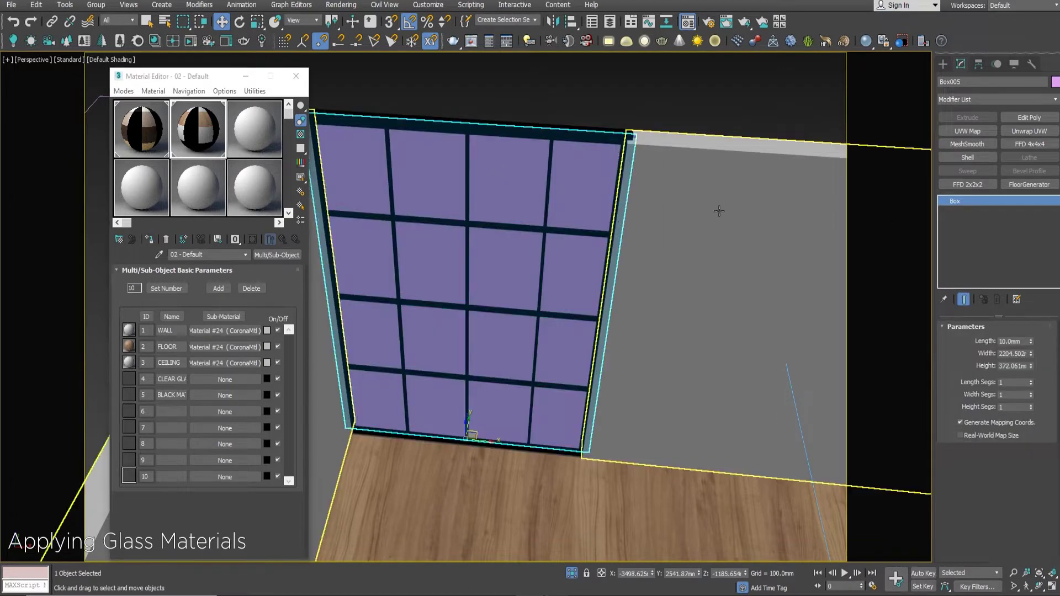
right_click(734, 248)
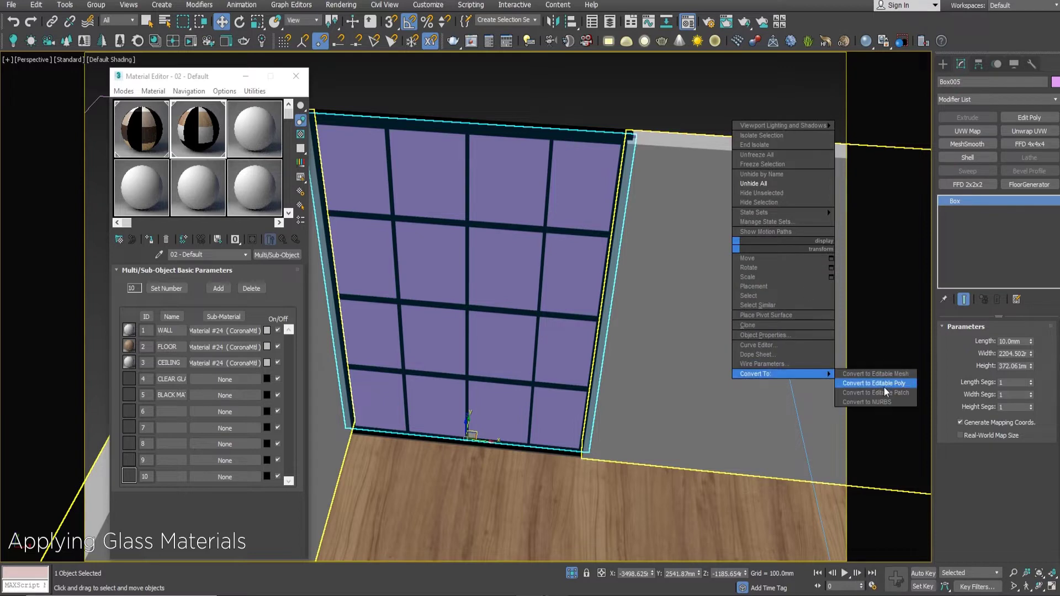
click(883, 386)
click(1022, 340)
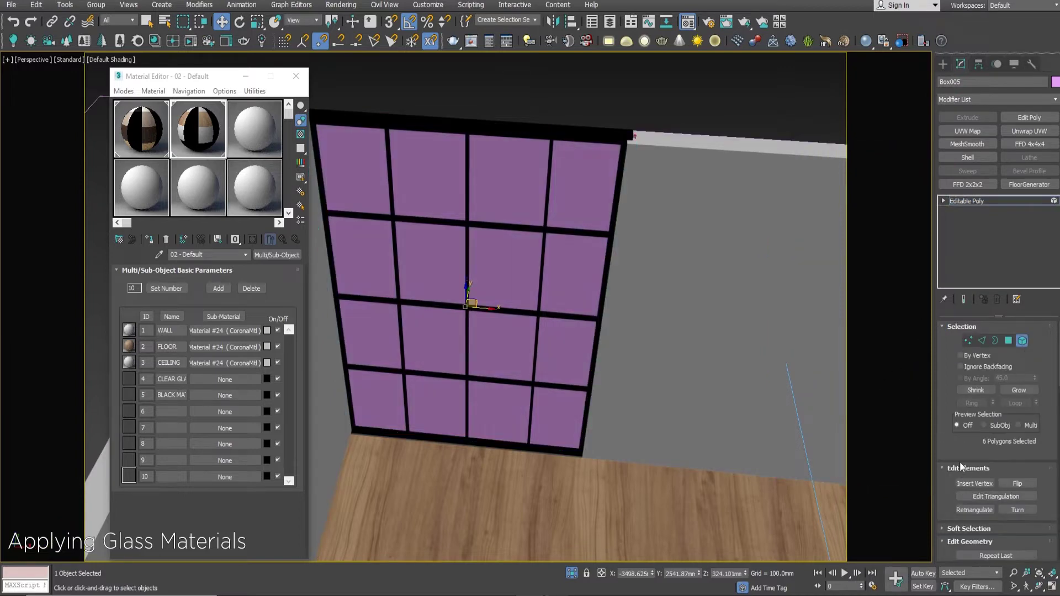
scroll(994, 419, down, 6)
click(1013, 378)
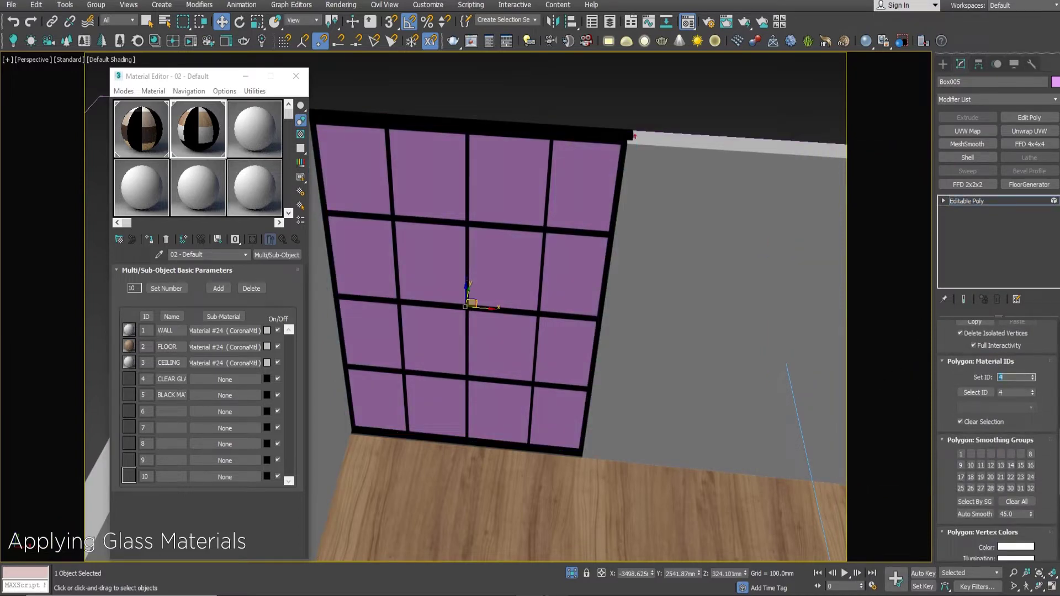
click(991, 199)
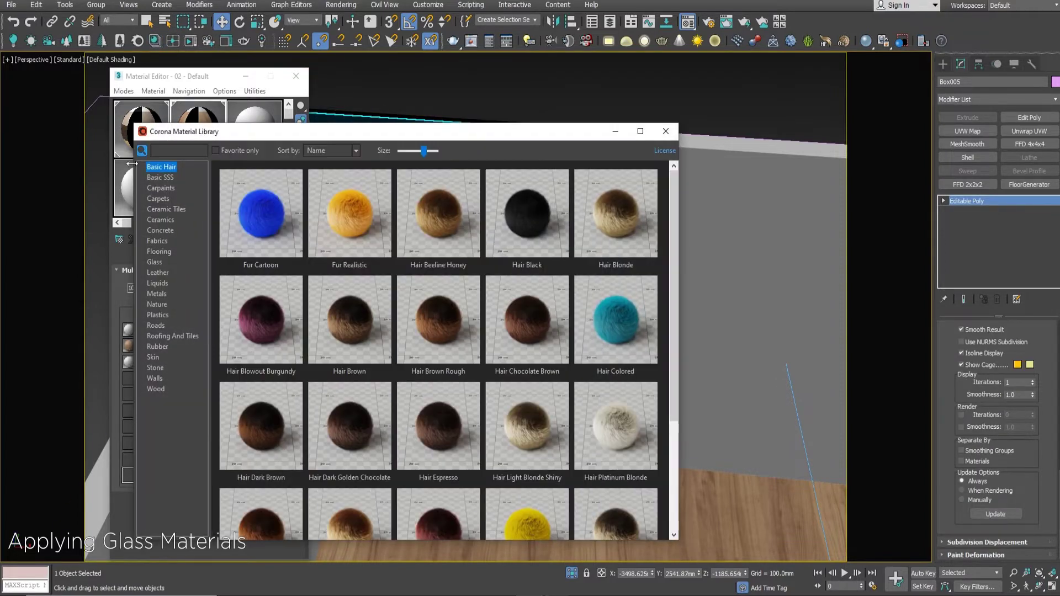
Load the Glass Clear library material into the CLEAR GLASS slot 4.
drag(204, 137, 561, 71)
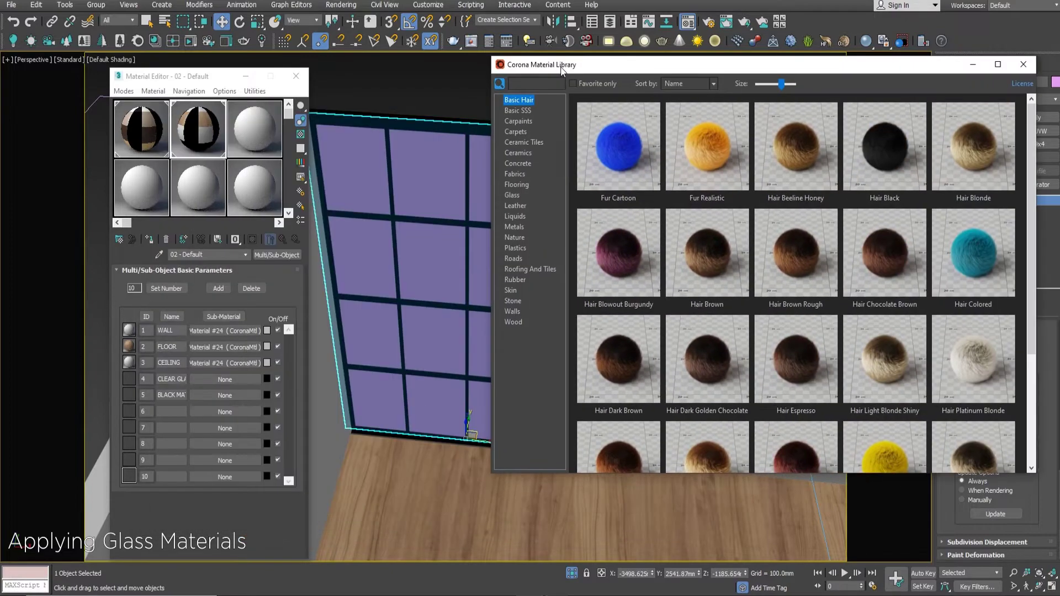
click(512, 196)
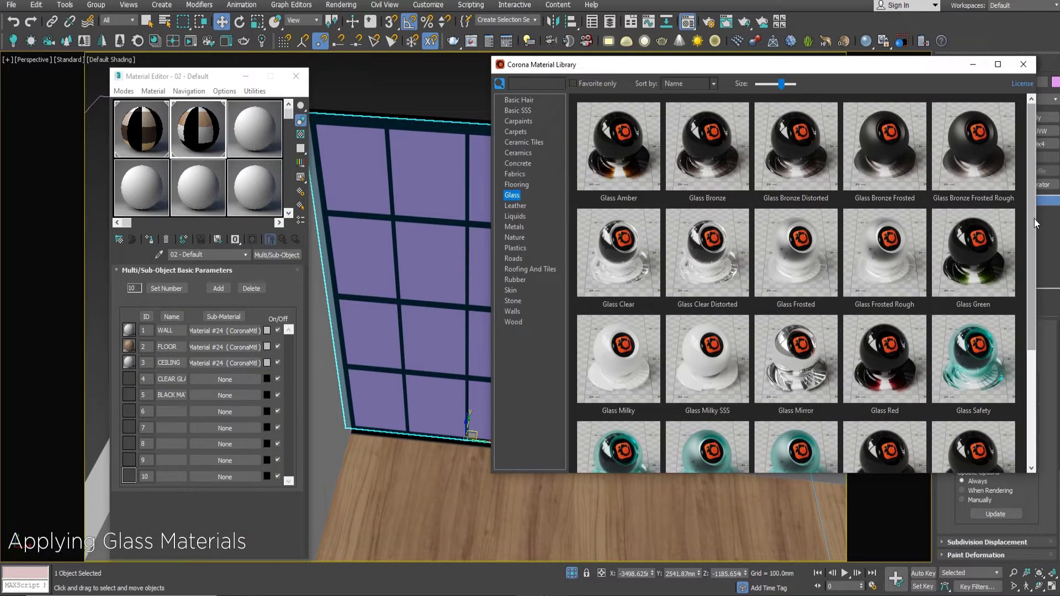
drag(1032, 220, 1029, 365)
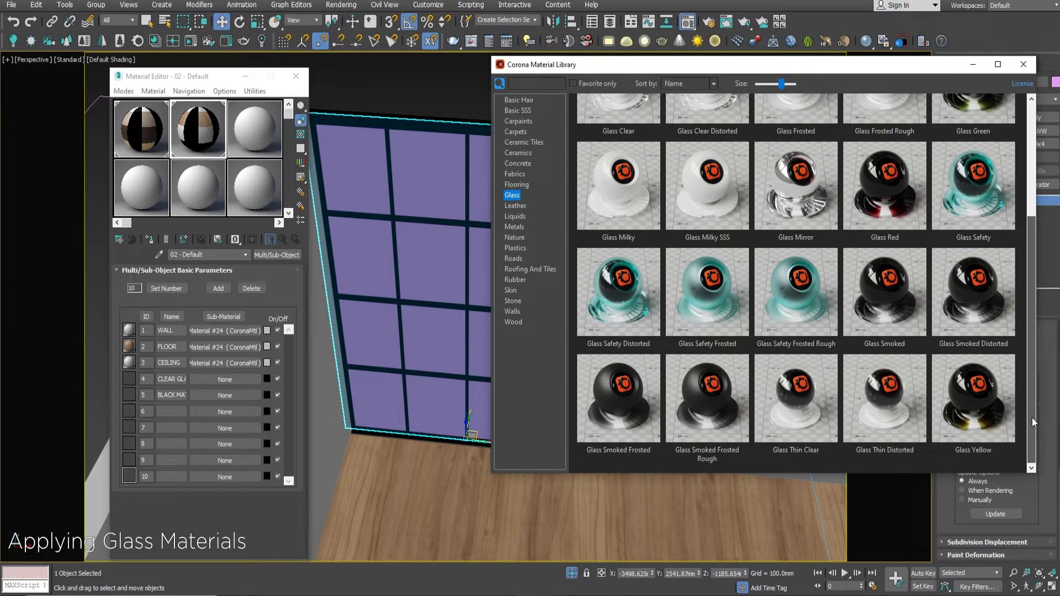
drag(1031, 417, 1016, 223)
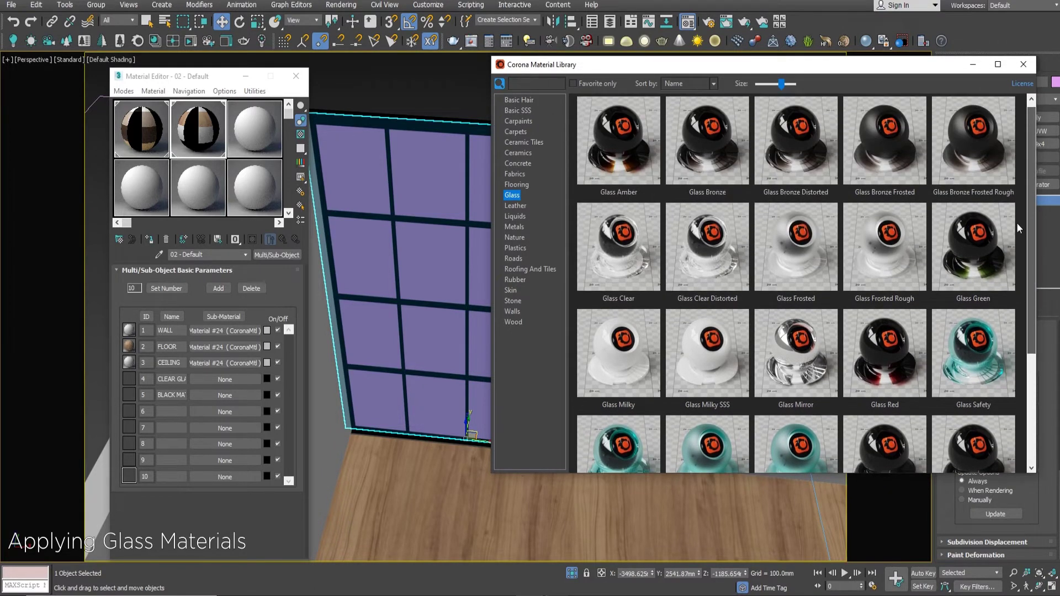
drag(604, 261, 205, 381)
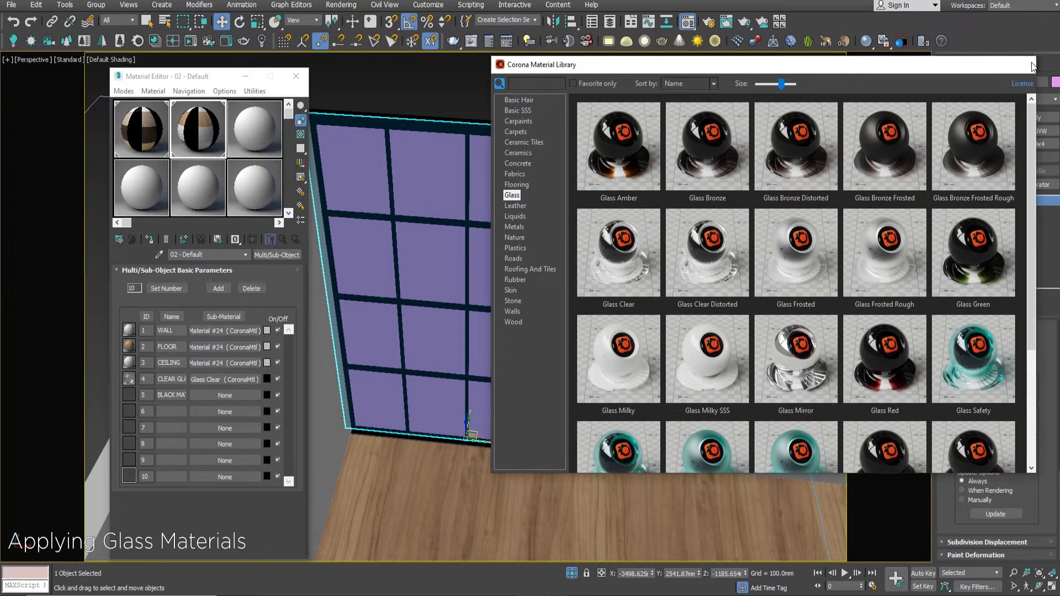
click(1023, 64)
Assign the multi-material to the window and create a new CoronaMtl in slot 5.
key(z)
click(148, 240)
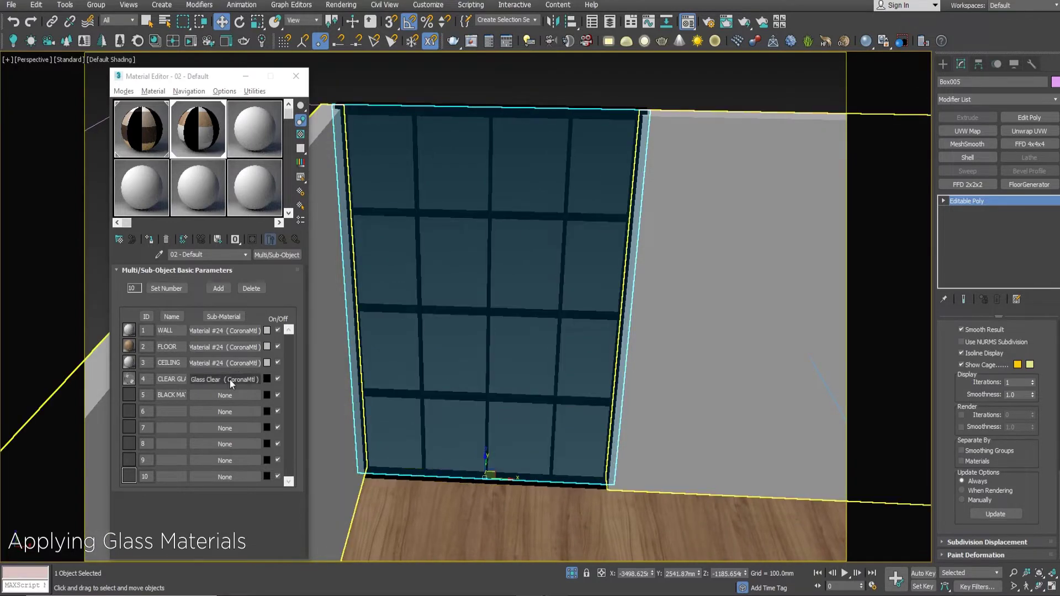
click(208, 395)
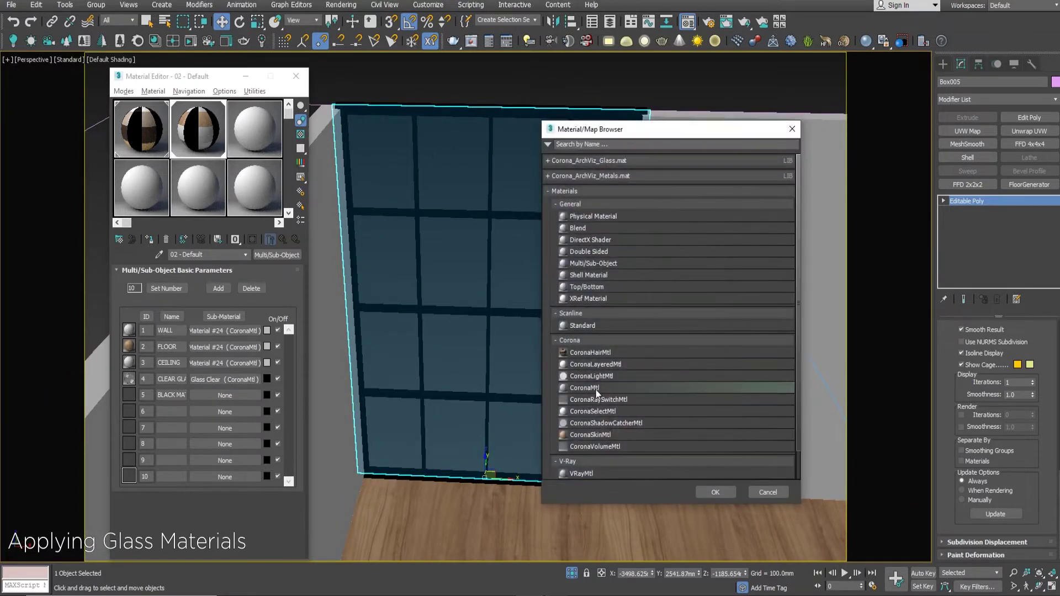
double_click(584, 388)
Make slot 5 near-black with reflection 0.3, glossiness 0.7 and IOR 2.
click(261, 288)
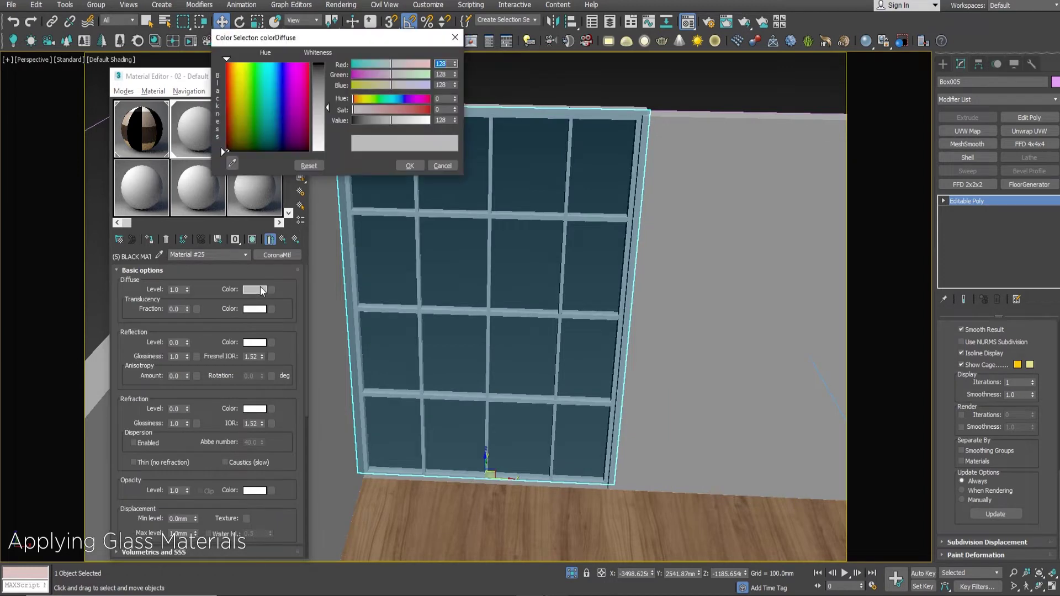
drag(455, 120, 492, 307)
click(410, 165)
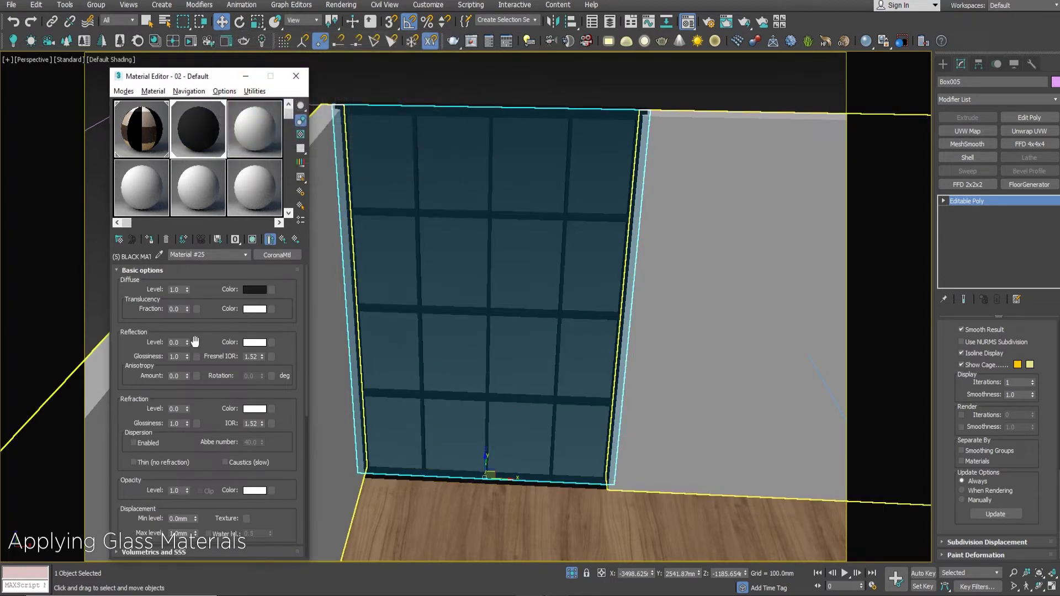
text(0.3)
key(Tab)
text(0.7)
key(Return)
text(2)
key(Return)
click(448, 104)
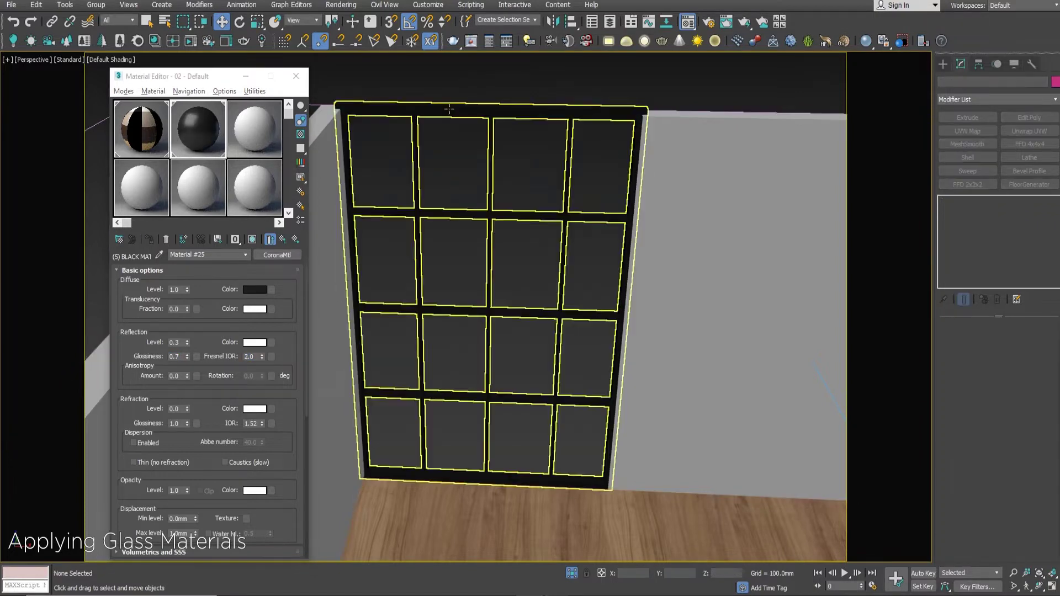
Close the material editor and attach the glass panel to the window frame.
scroll(448, 102, down, 5)
alt+middle_drag(449, 101, 627, 310)
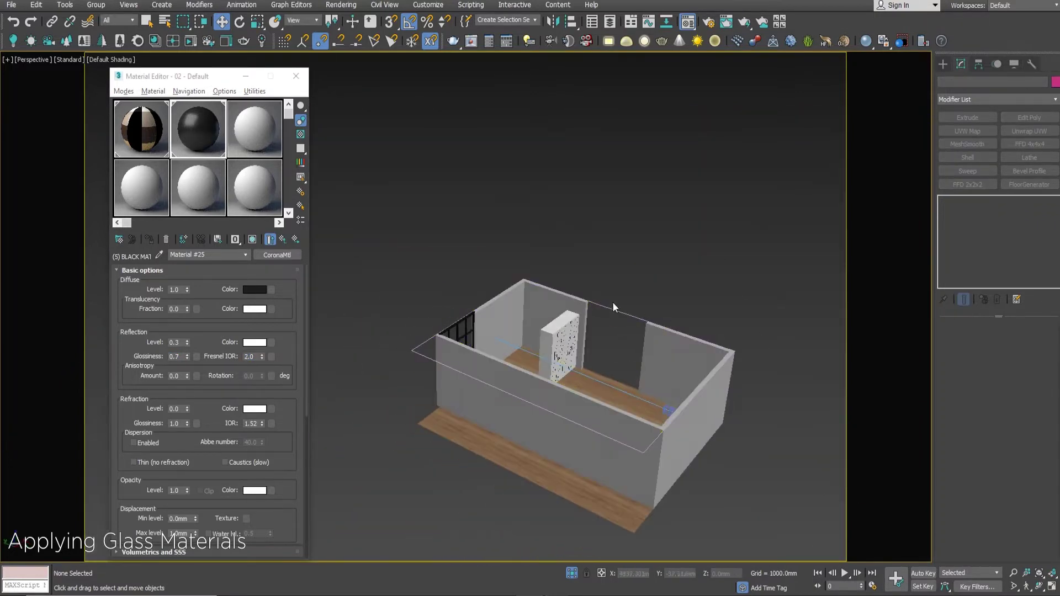
key(m)
scroll(428, 326, up, 4)
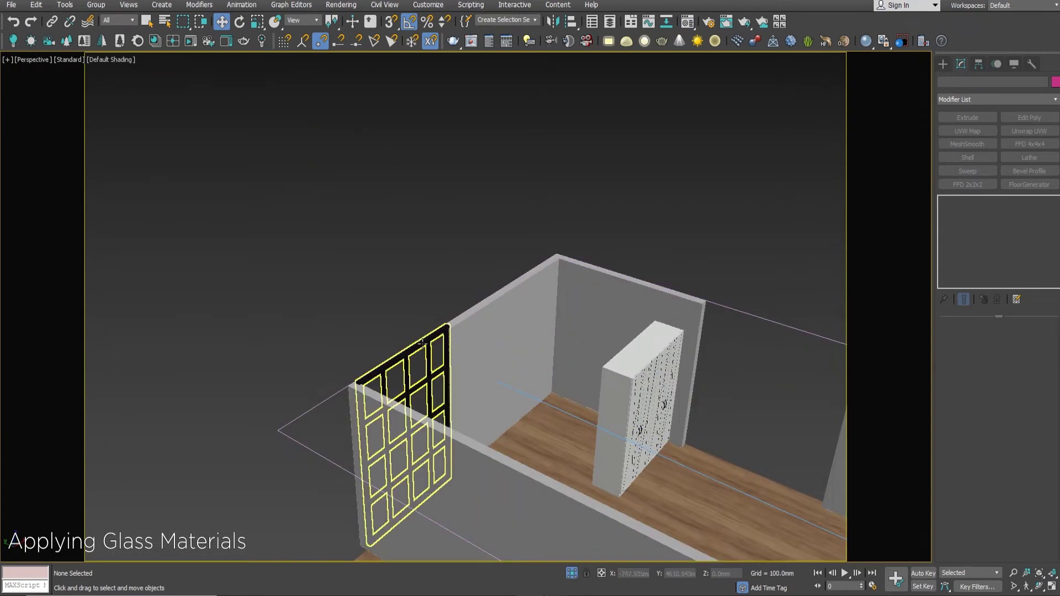
click(442, 358)
alt+middle_drag(443, 357, 416, 296)
scroll(971, 421, down, 3)
click(972, 421)
scroll(412, 387, up, 3)
scroll(412, 386, up, 2)
click(412, 370)
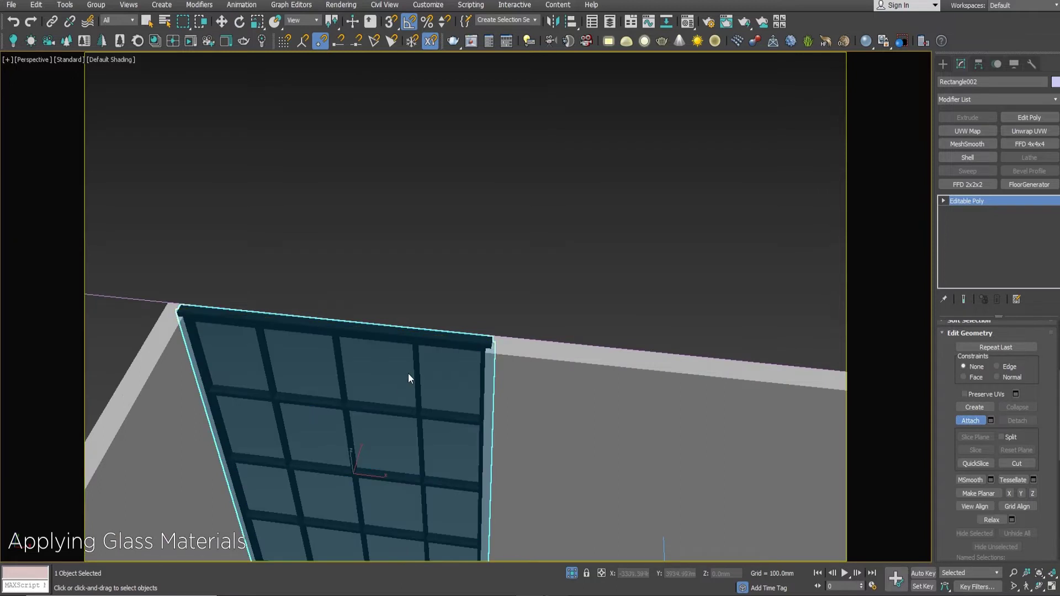
In Top view, create a copy of the window toward the right wall.
key(t)
key(z)
scroll(435, 365, down, 3)
scroll(498, 348, down, 3)
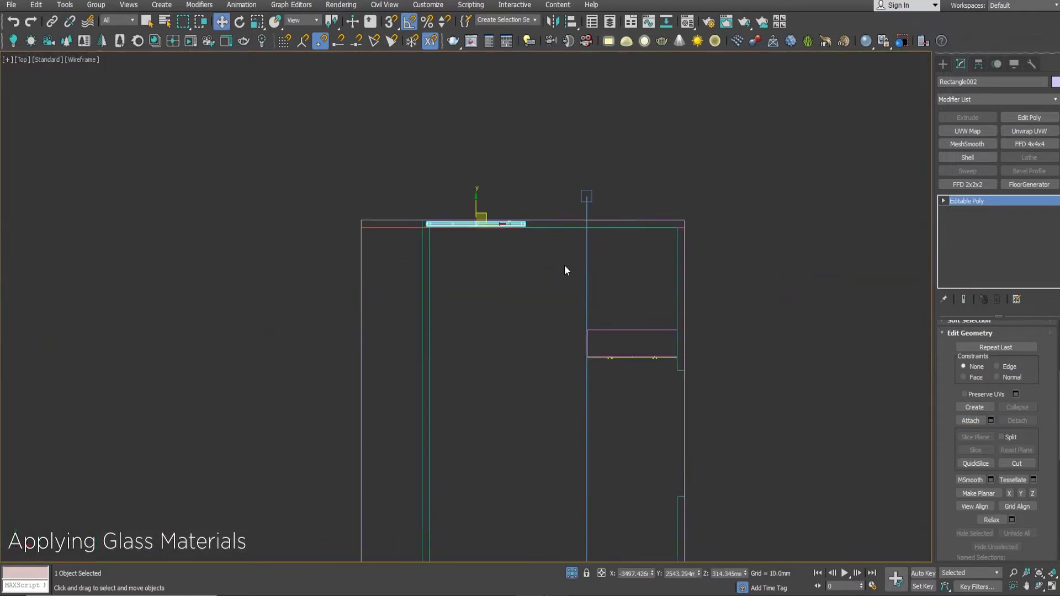
shift+drag(488, 215, 650, 416)
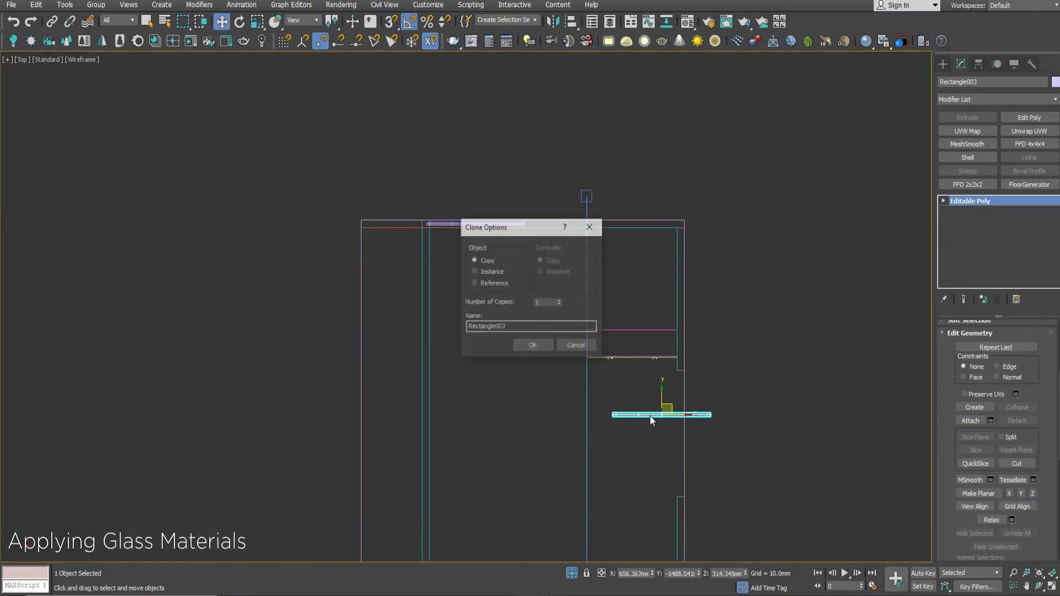
click(554, 348)
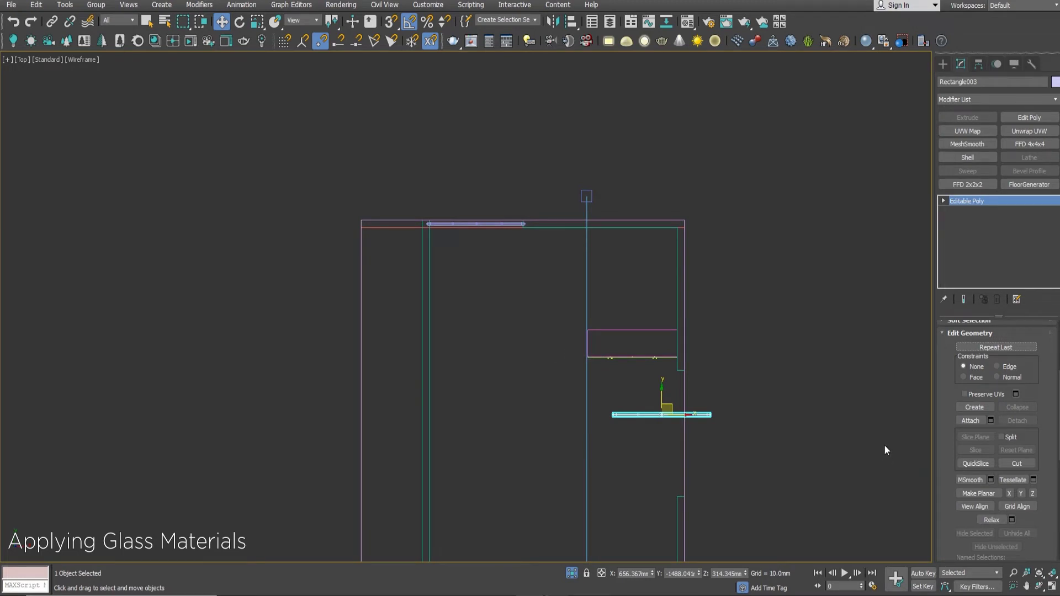
Rotate the copied window 90° and nudge it into the right wall.
click(774, 395)
click(680, 415)
key(e)
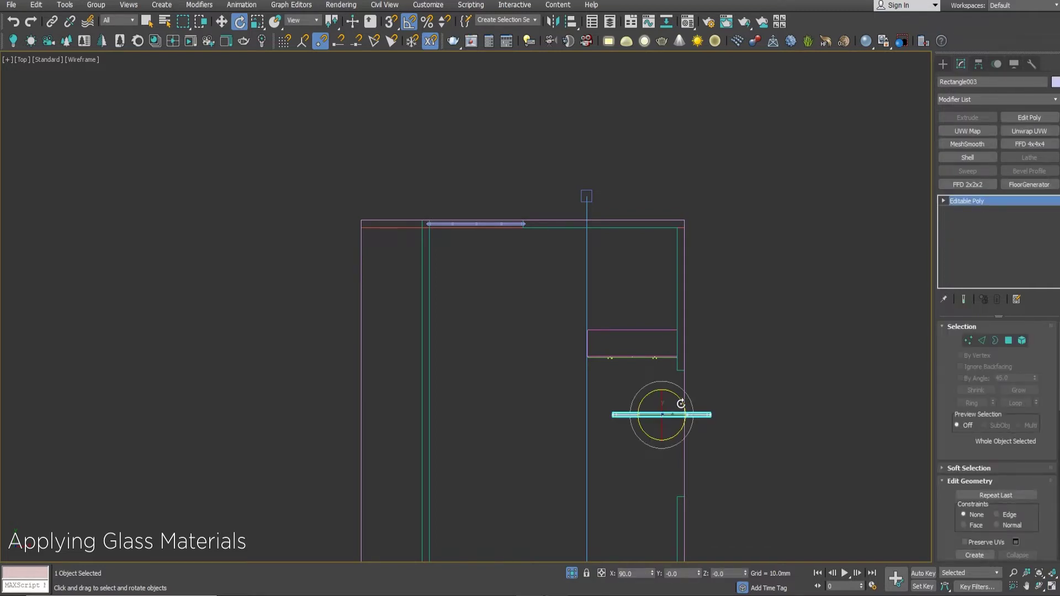
drag(681, 402, 686, 414)
key(w)
scroll(686, 363, up, 5)
scroll(686, 363, up, 3)
scroll(668, 397, up, 3)
click(633, 312)
click(639, 335)
drag(639, 335, 633, 332)
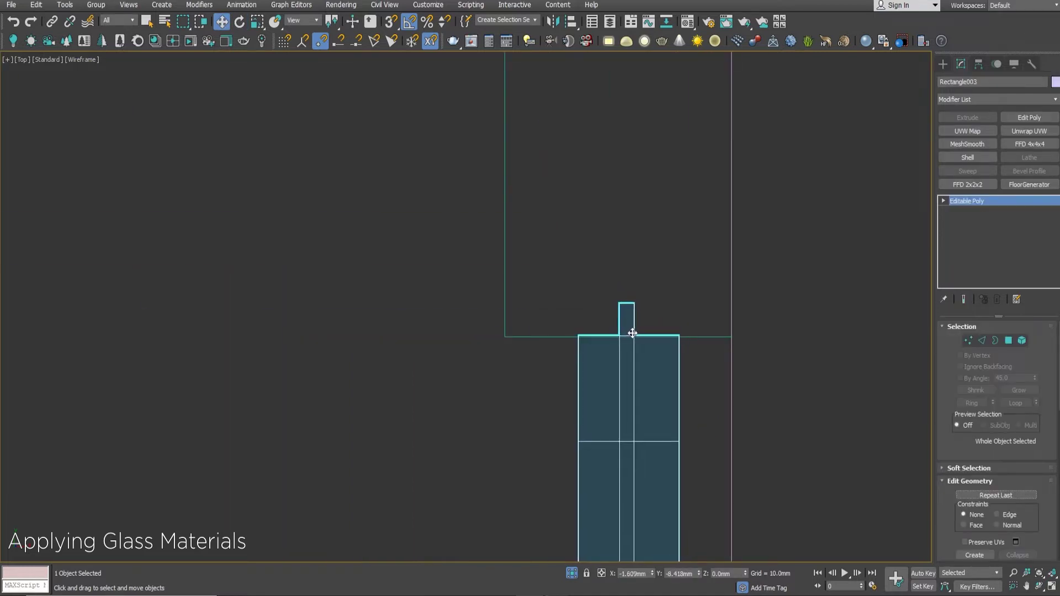
drag(632, 333, 633, 333)
Return to four viewports, orbit to the window, and enter Element sub-object level.
scroll(630, 326, down, 5)
key(alt+w)
key(alt+w)
mouse_move(833, 491)
alt+middle_down()
mouse_move(625, 313)
mouse_move(511, 334)
alt+middle_up()
click(1021, 340)
drag(569, 161, 457, 492)
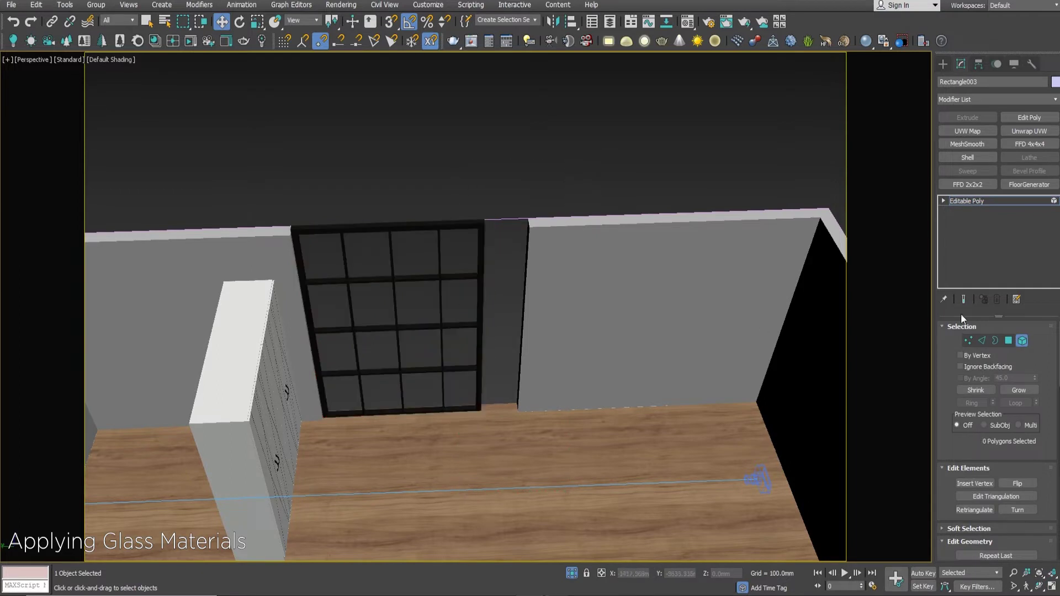
Move the frame's right-edge vertices out to the wall edge.
click(968, 340)
drag(573, 132, 504, 399)
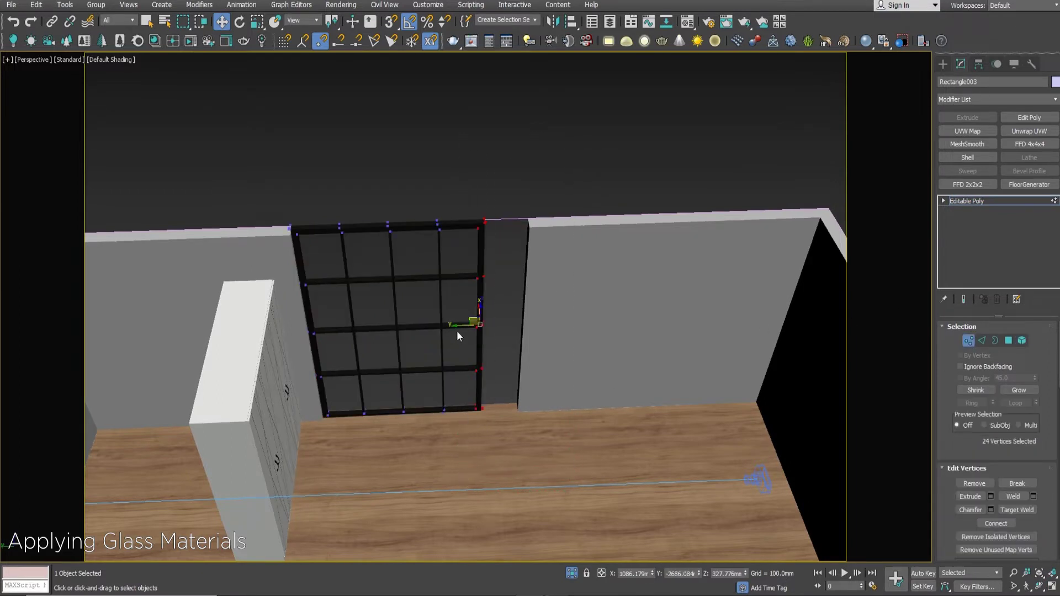
drag(459, 327, 486, 322)
key(t)
scroll(564, 346, down, 6)
drag(556, 301, 559, 382)
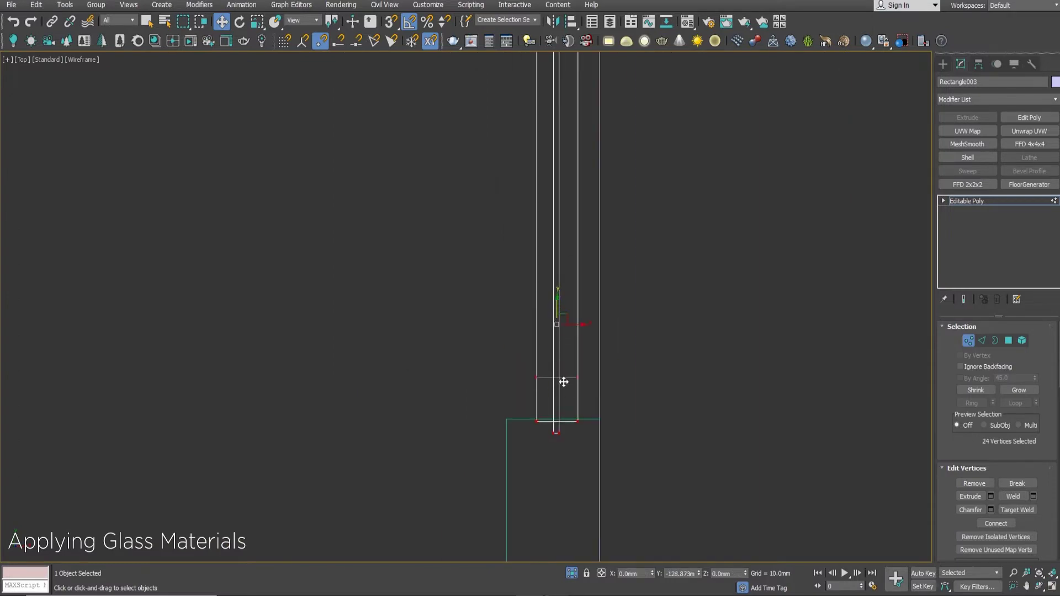
key(alt+w)
key(alt+w)
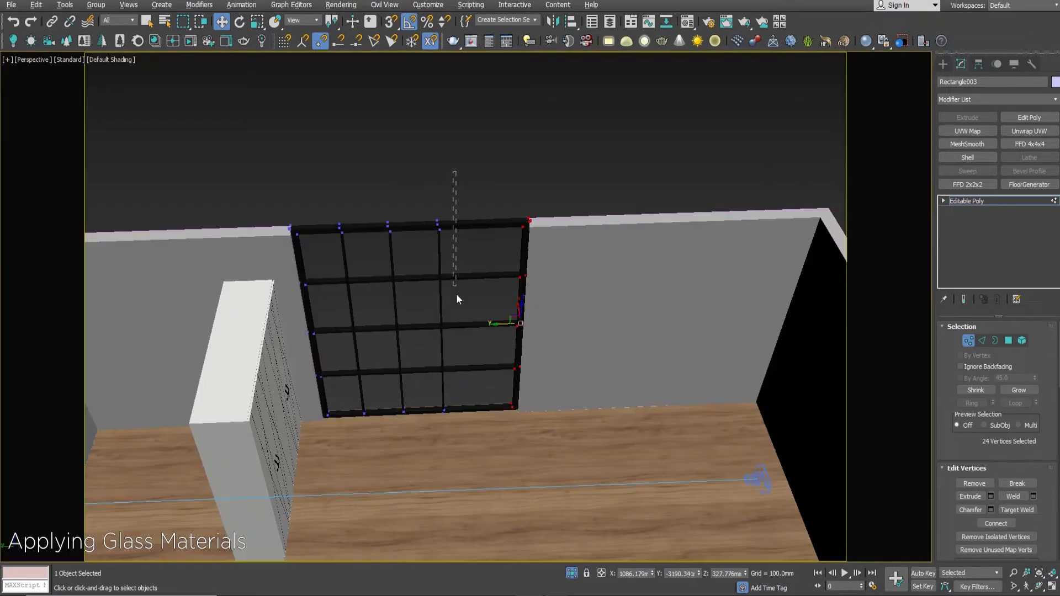
Shift each mullion column's vertices to the right for even spacing.
drag(456, 299, 432, 455)
drag(419, 329, 442, 328)
drag(429, 179, 365, 533)
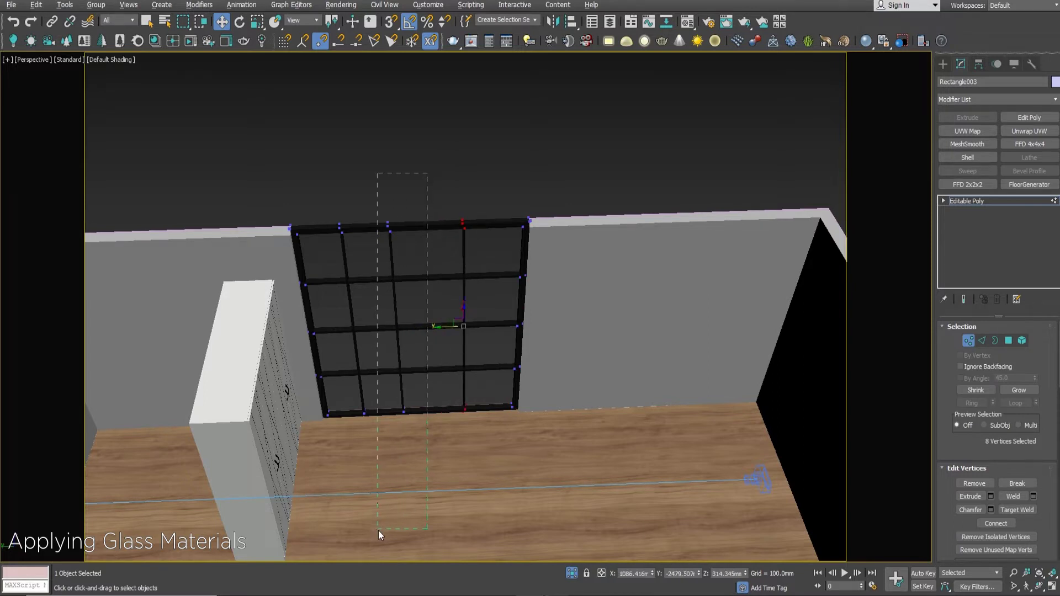
drag(367, 346, 381, 412)
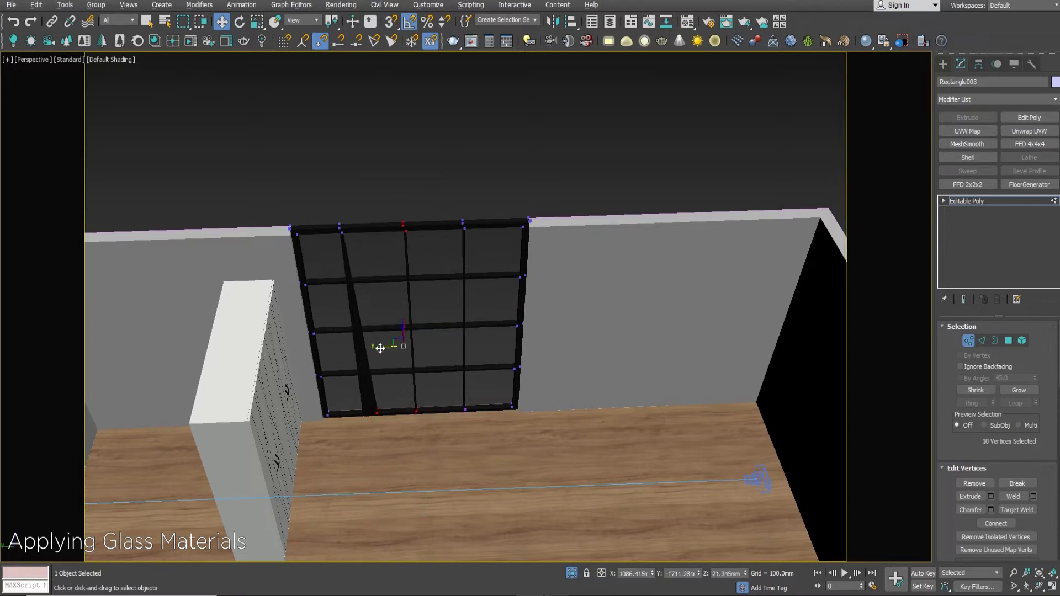
drag(378, 330, 389, 337)
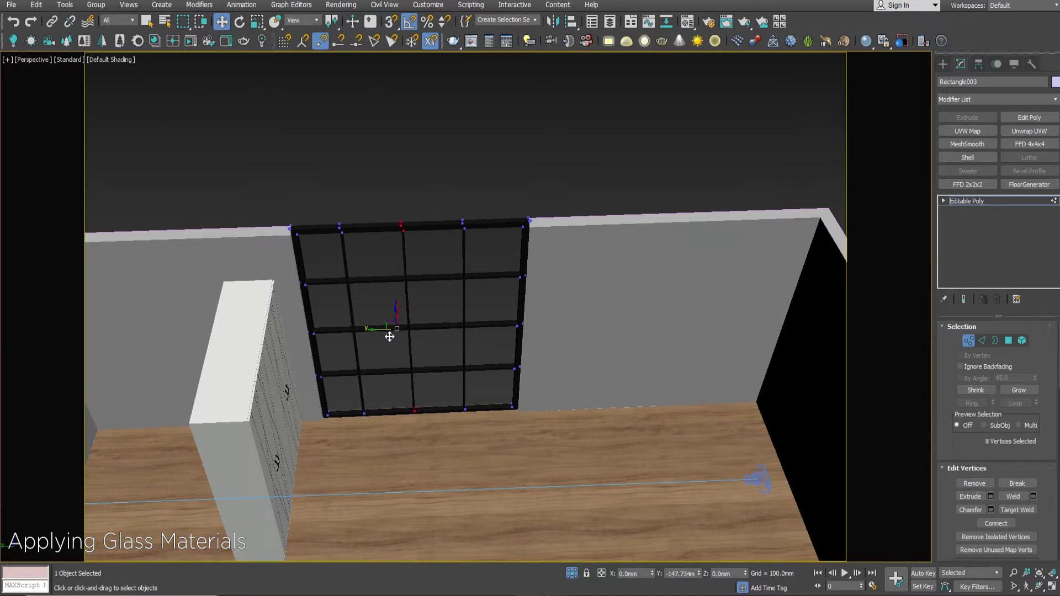
drag(340, 478, 341, 457)
alt+drag(348, 397, 262, 480)
drag(334, 332, 344, 334)
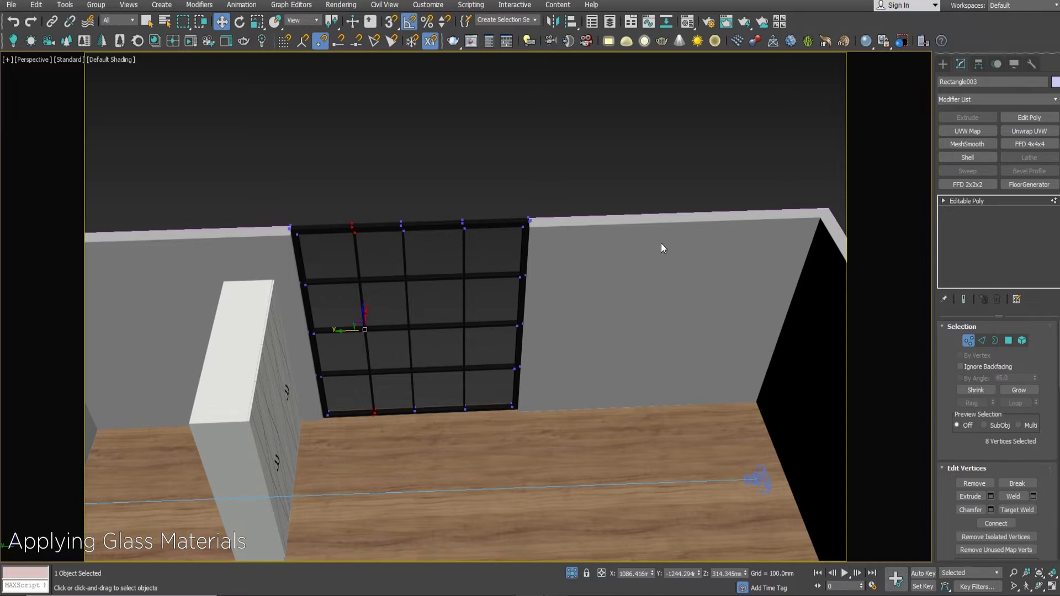
Deselect the vertices and check the window from the render camera view.
scroll(659, 241, down, 5)
mouse_move(659, 241)
alt+middle_down()
mouse_move(575, 328)
mouse_move(737, 234)
alt+middle_up()
click(640, 176)
key(c)
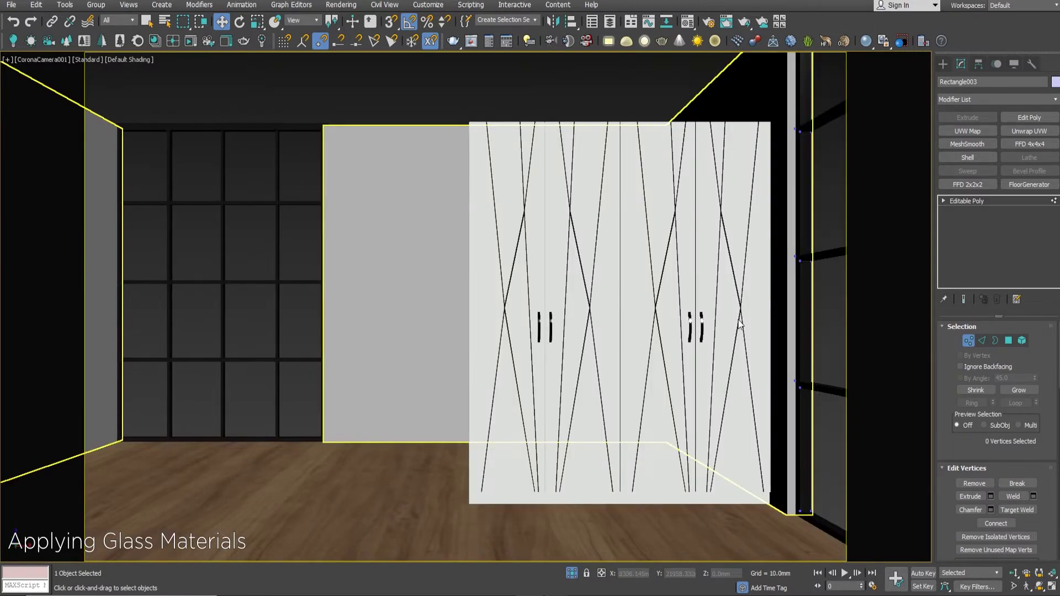
click(11, 5)
click(34, 95)
Merge the curtain object from its .max scene file into the room.
click(11, 4)
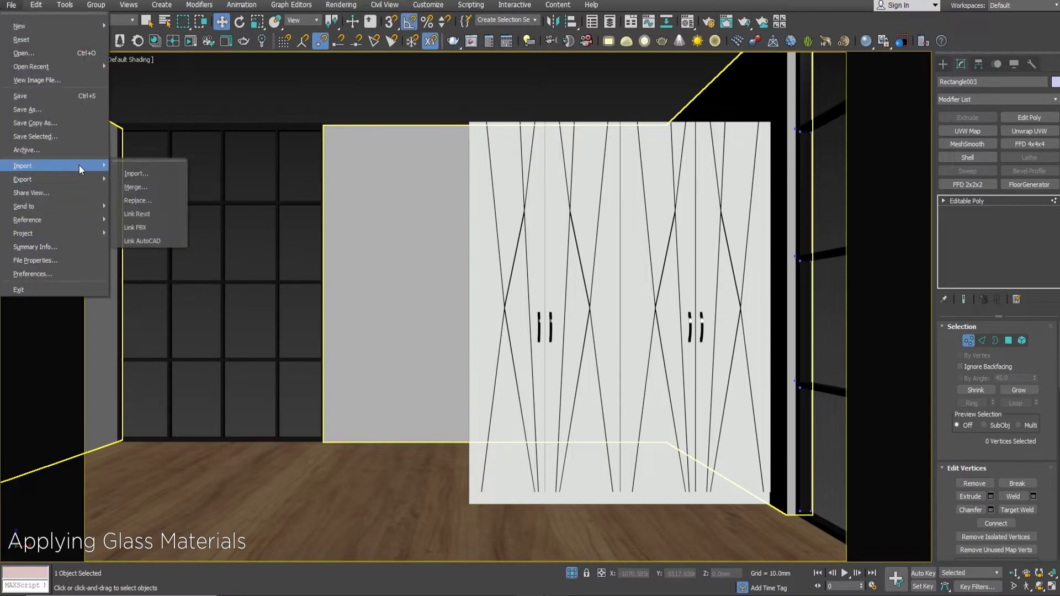
click(170, 182)
click(232, 563)
text(F:\DESIGNER DATA\3D PROPS\HQ EXCLUSIVE\Curtain_05)
key(Return)
double_click(144, 182)
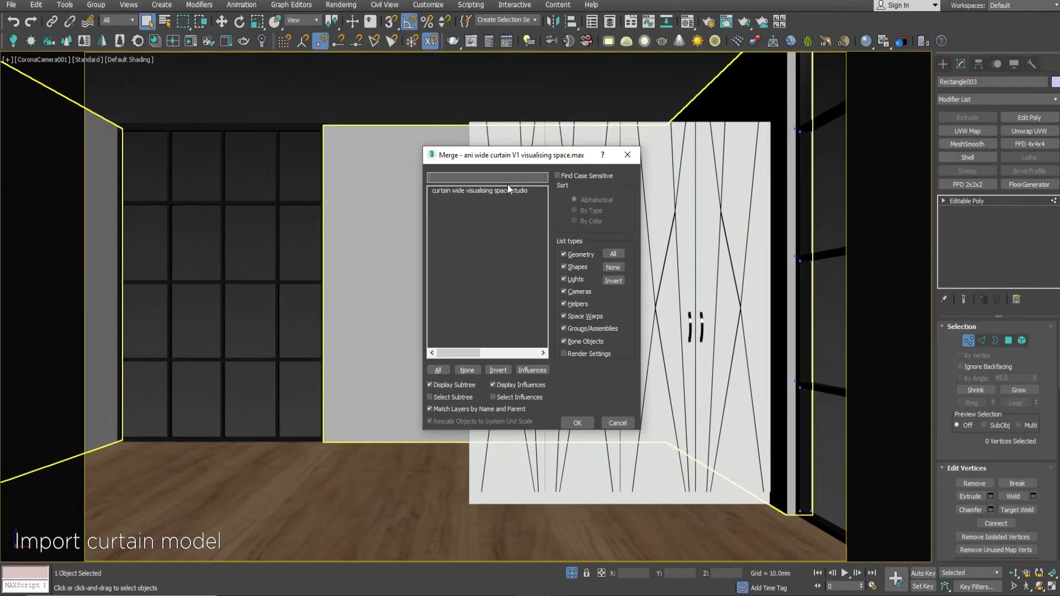
click(508, 190)
click(577, 423)
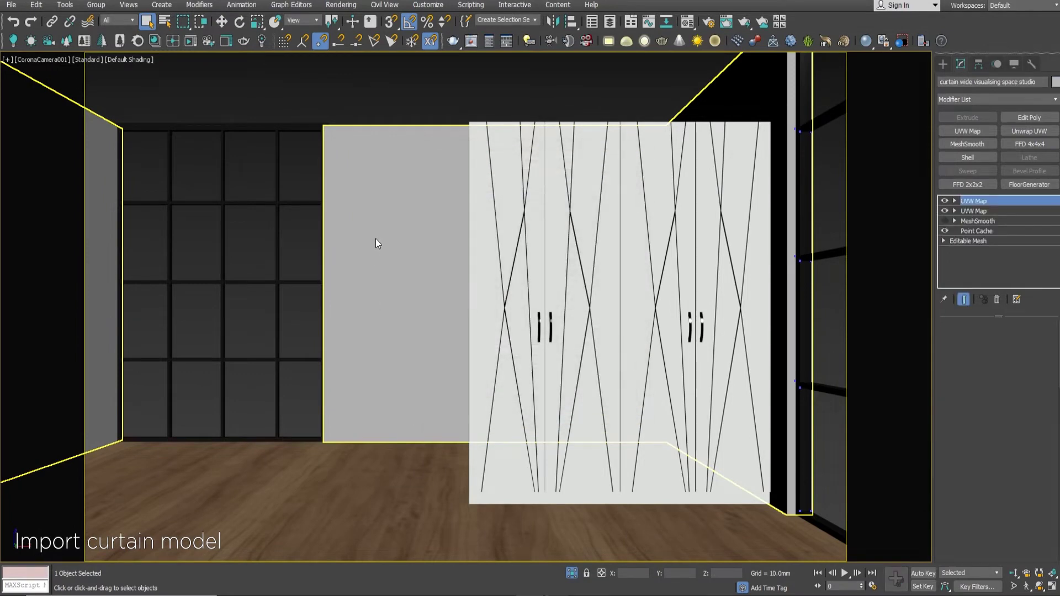
Rotate the curtain 90° so it runs along the wall.
key(t)
scroll(453, 251, down, 5)
scroll(466, 259, down, 3)
key(w)
scroll(467, 220, up, 3)
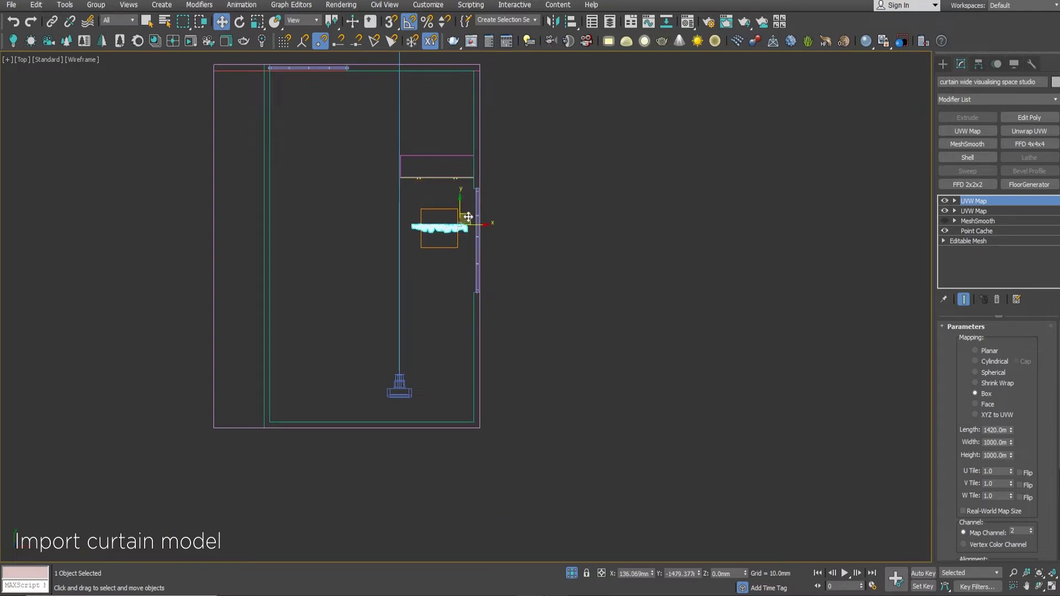
key(alt+w)
key(alt+w)
key(z)
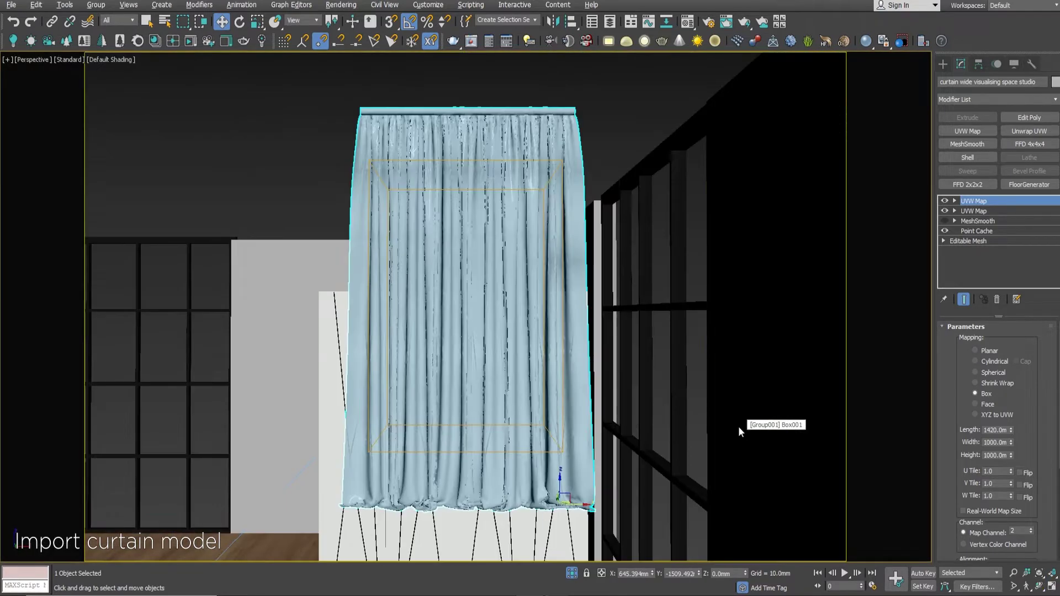
alt+middle_drag(739, 430, 535, 428)
key(e)
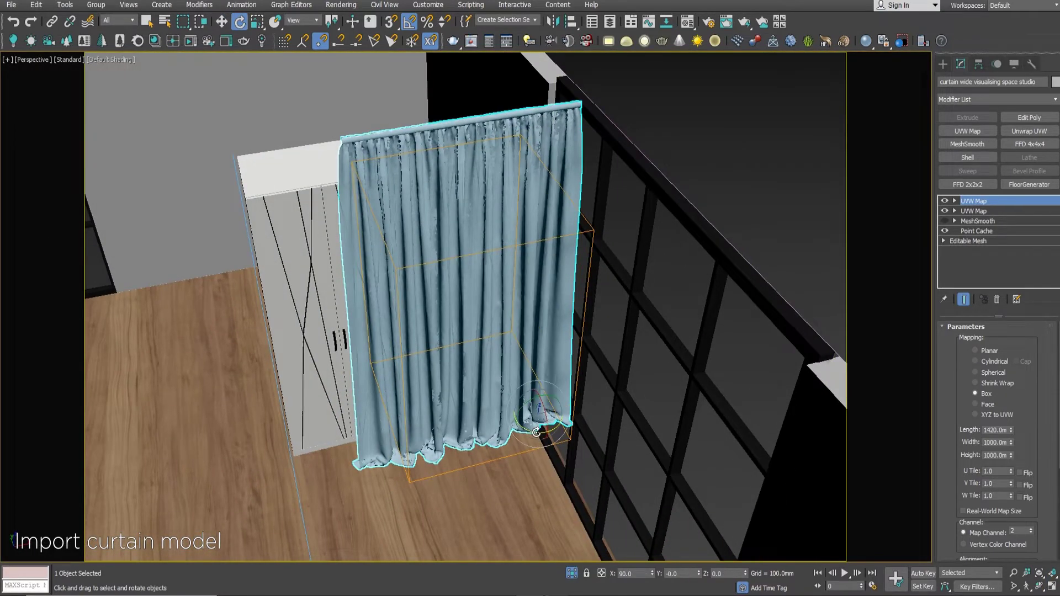
drag(536, 432, 546, 381)
In Top view, slide the curtain against the window wall beside the wardrobe.
key(t)
key(w)
scroll(467, 197, up, 3)
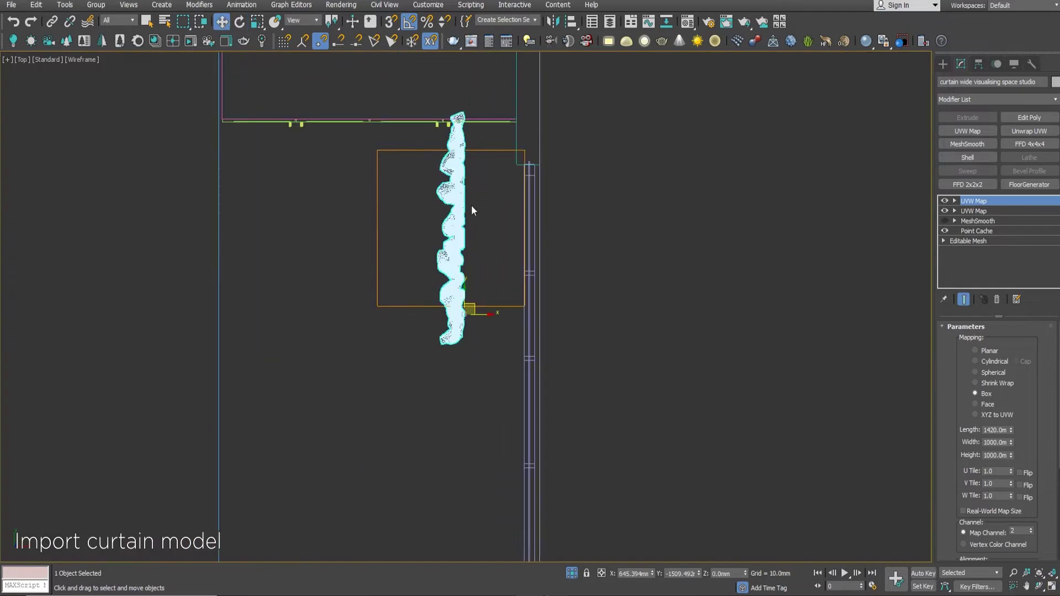
drag(472, 303, 527, 361)
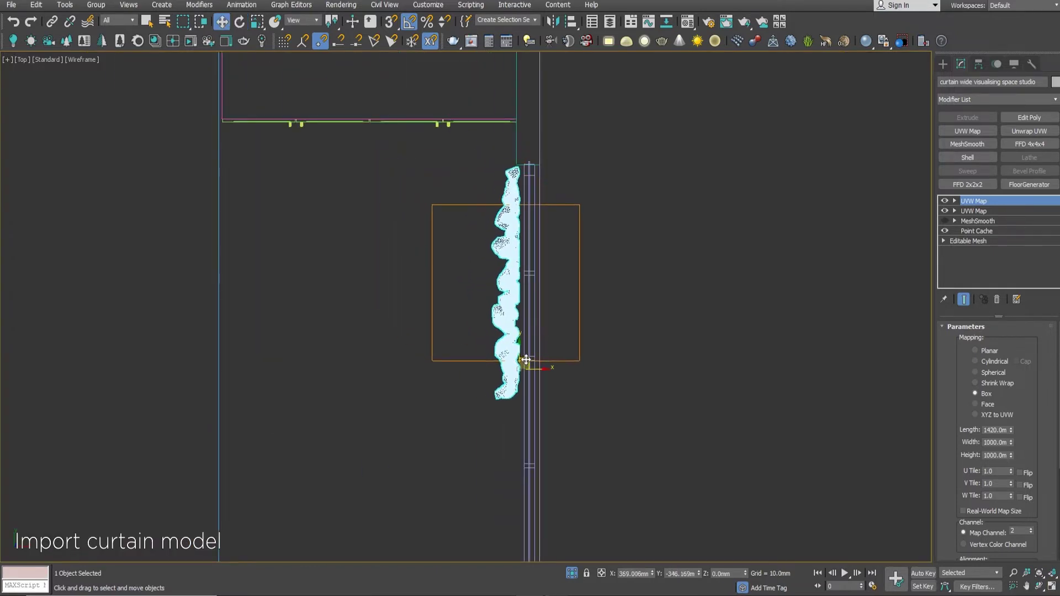
key(alt+w)
key(alt+w)
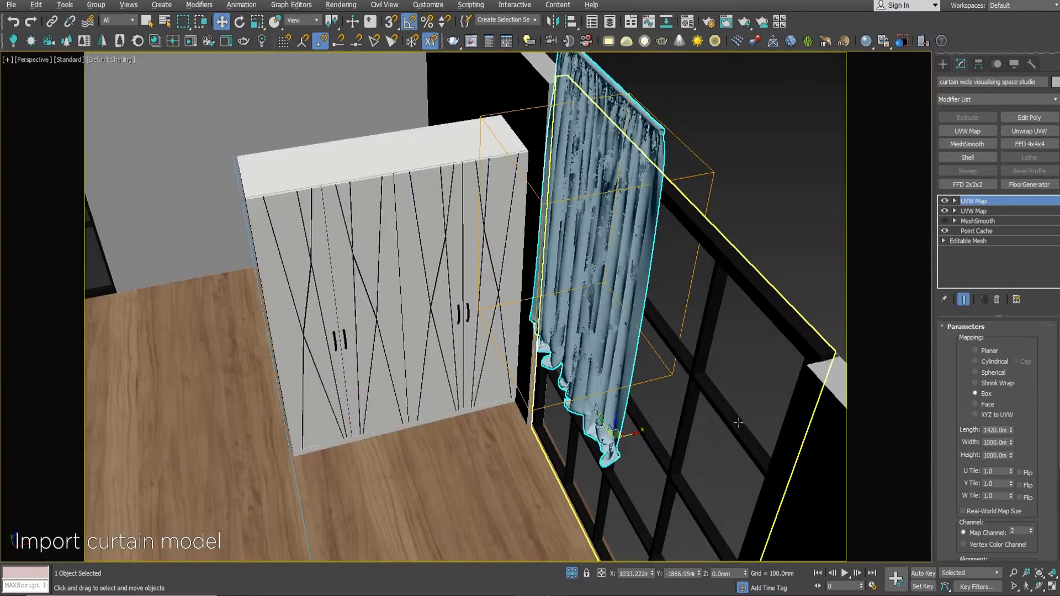
alt+middle_drag(691, 402, 771, 372)
In Front view, lower the curtain onto the floor and scale it up slightly.
key(f)
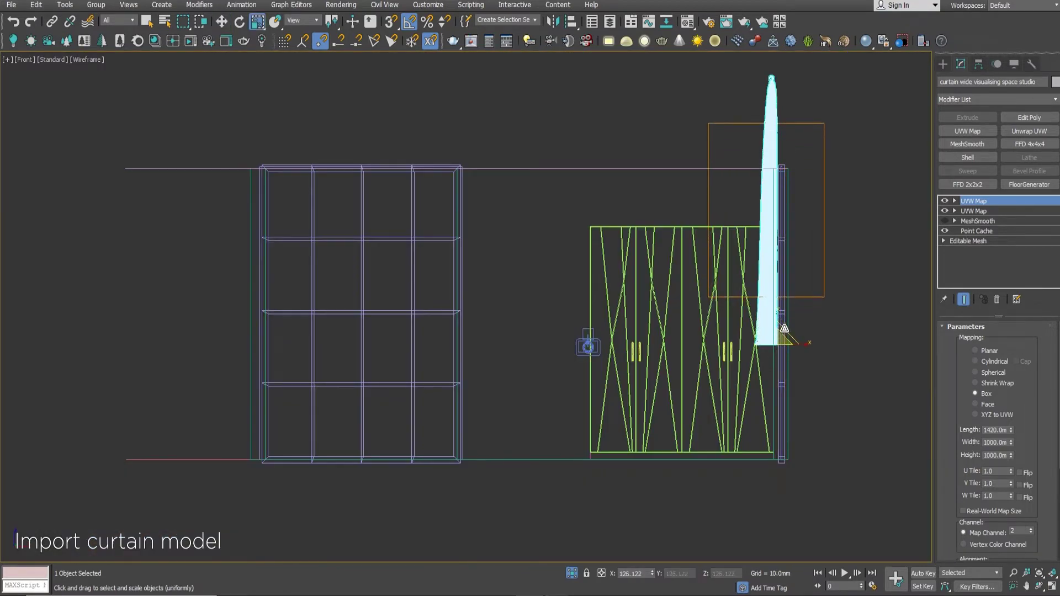
drag(775, 323, 765, 437)
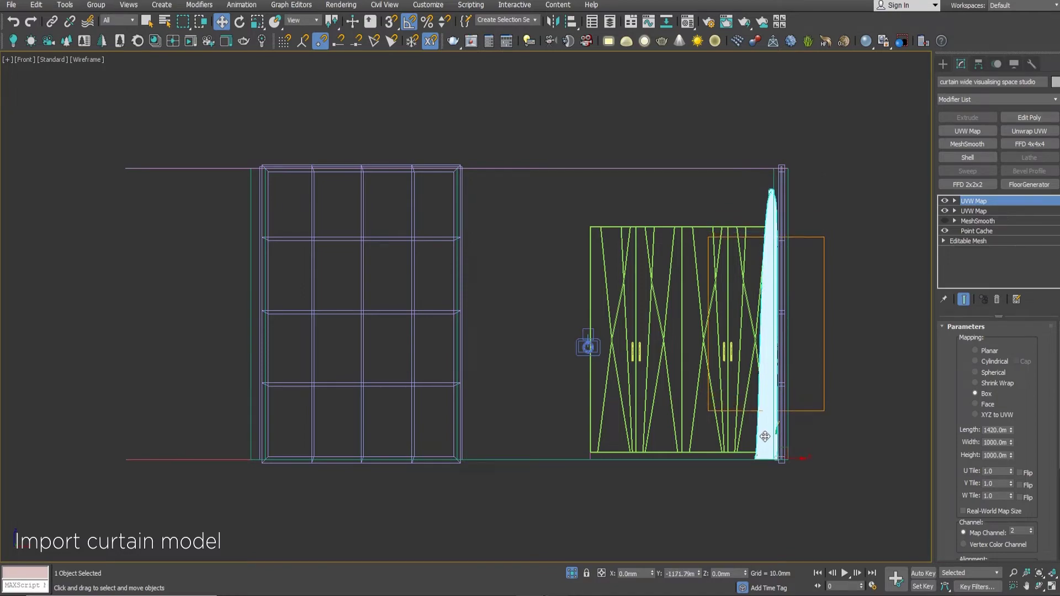
scroll(772, 458, up, 5)
scroll(778, 473, up, 3)
drag(686, 319, 690, 331)
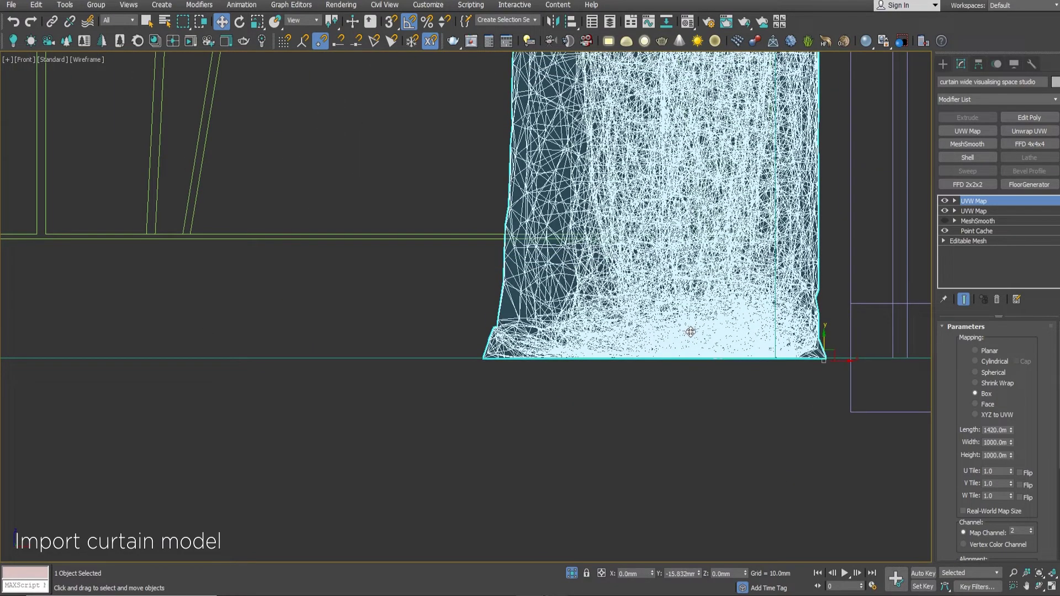
scroll(689, 332, down, 5)
scroll(690, 325, down, 5)
key(r)
drag(691, 313, 687, 312)
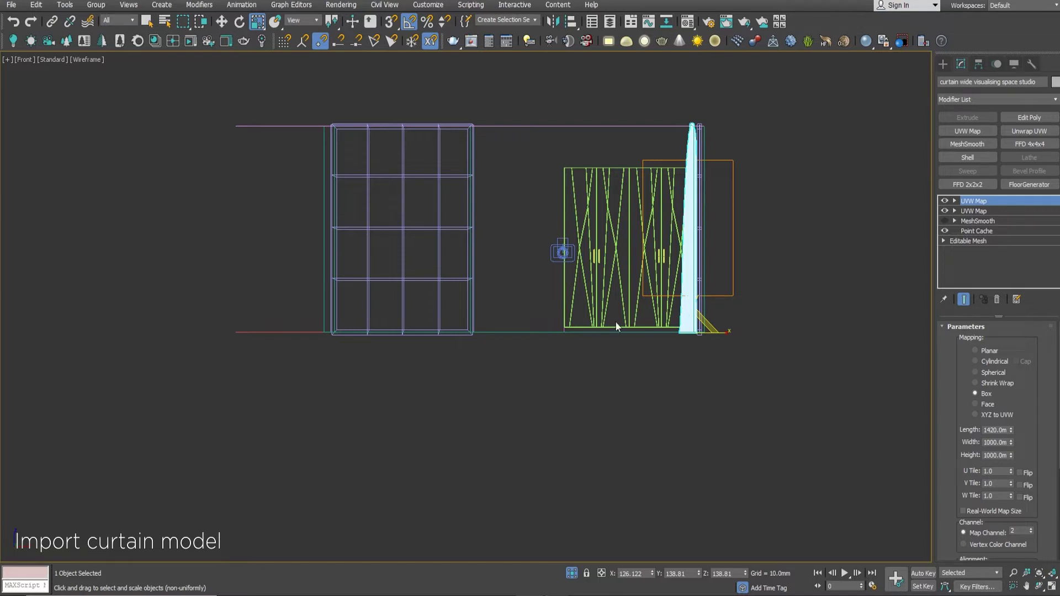
In Top view, clone a second curtain further along the wall.
key(alt+w)
key(alt+w)
key(c)
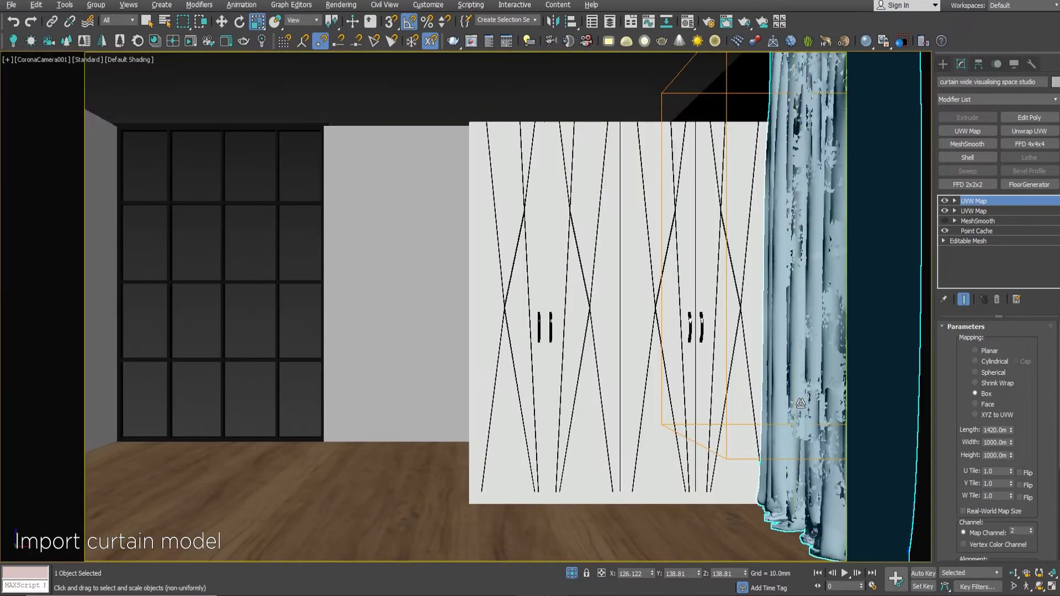
key(w)
key(alt+w)
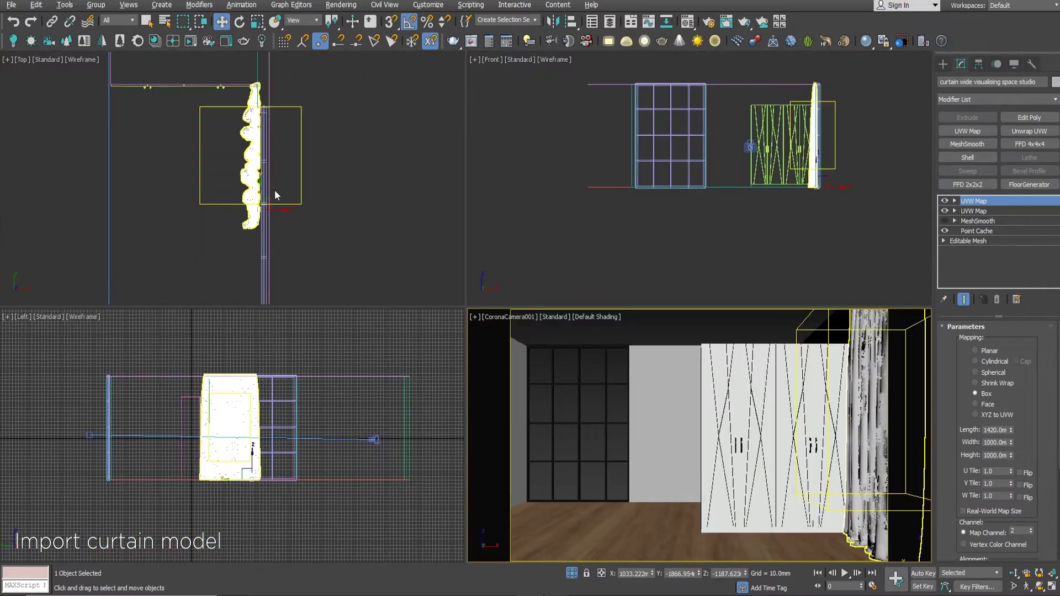
key(alt+w)
scroll(386, 177, down, 3)
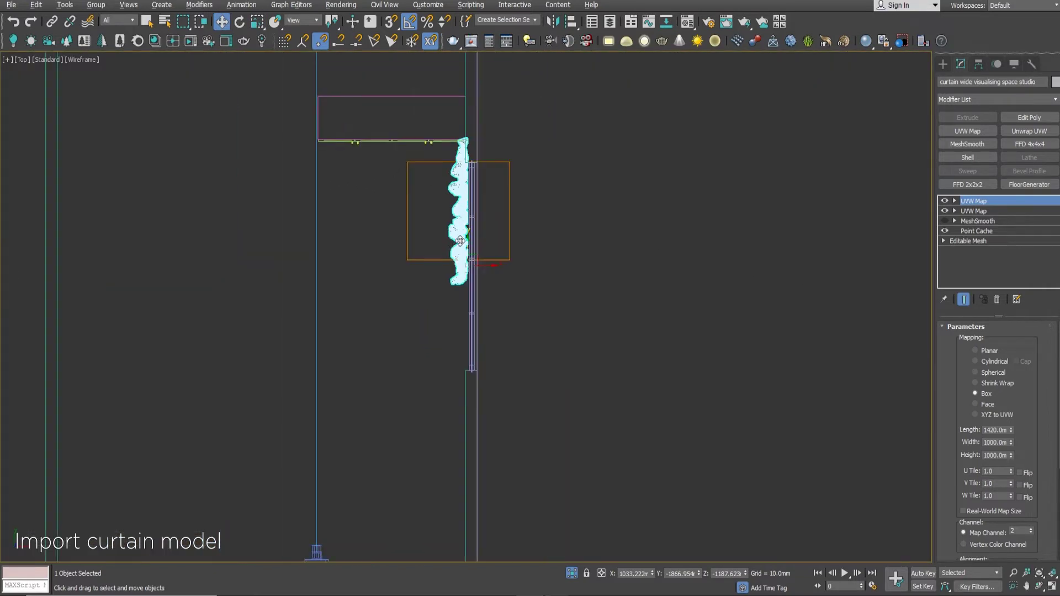
shift+drag(458, 243, 463, 402)
click(527, 345)
key(alt+w)
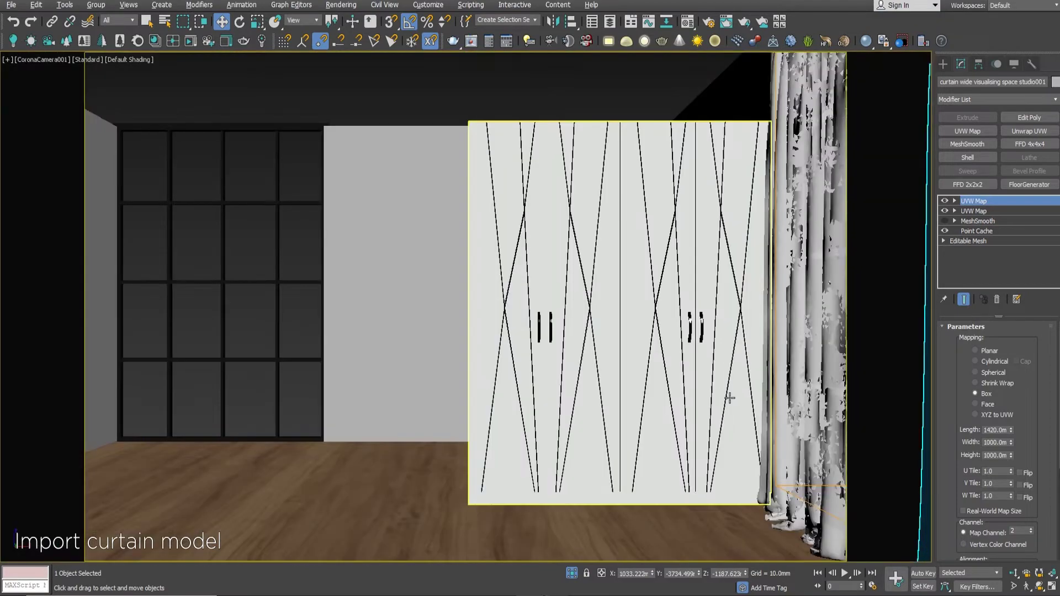
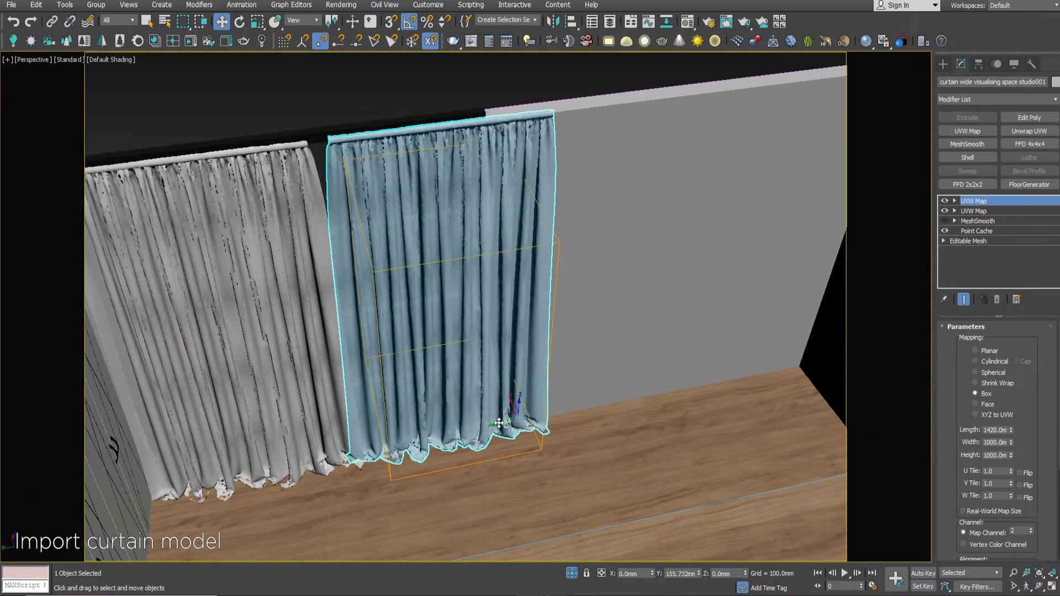
Slide the curtain along the wall, then push both curtain pieces back flush against it.
drag(514, 421, 478, 427)
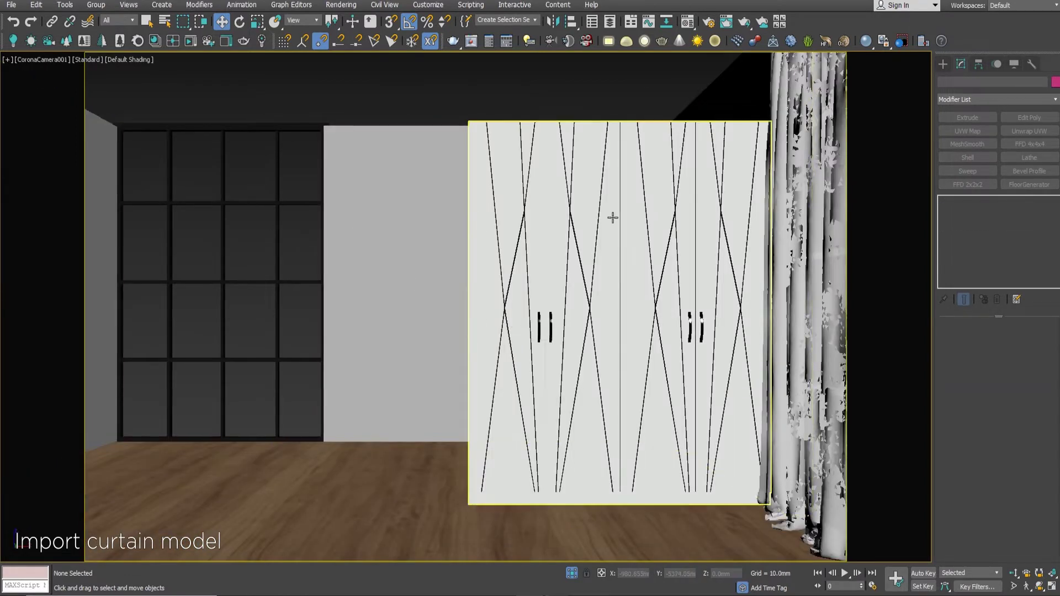
click(808, 255)
key(alt+w)
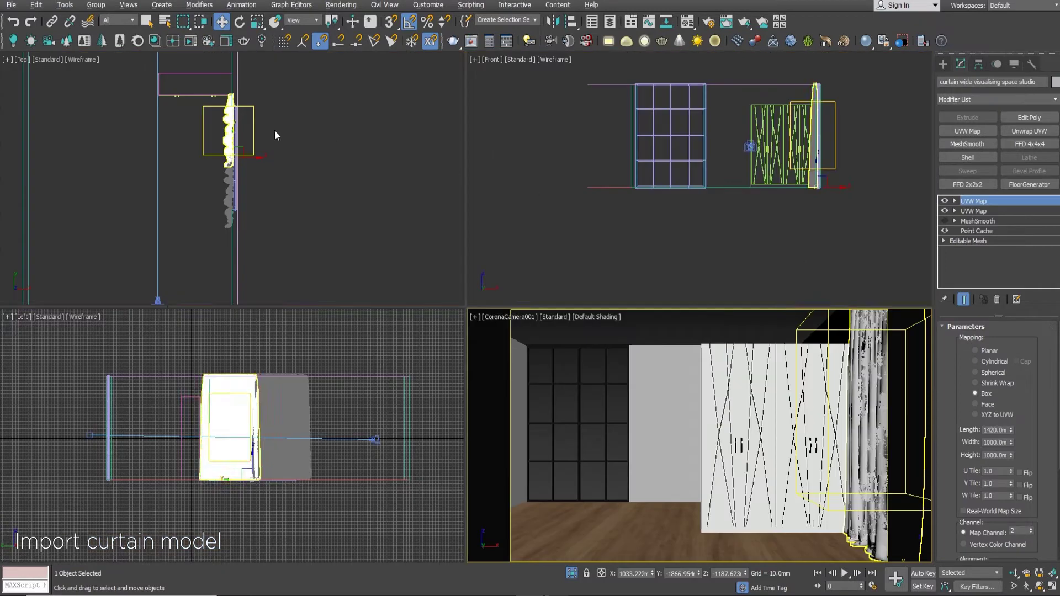
ctrl+click(229, 201)
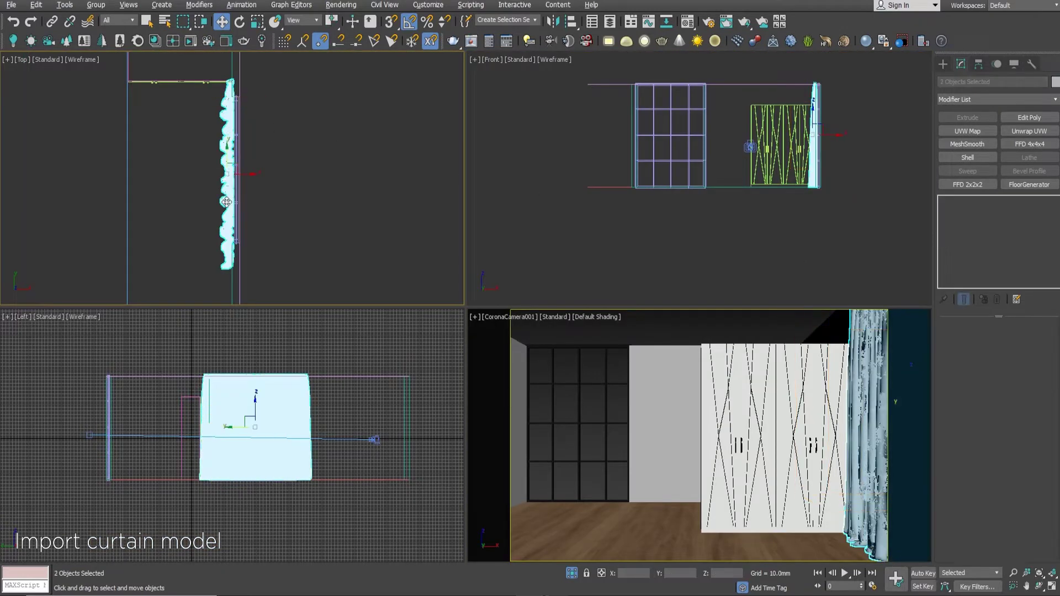
drag(229, 160, 232, 167)
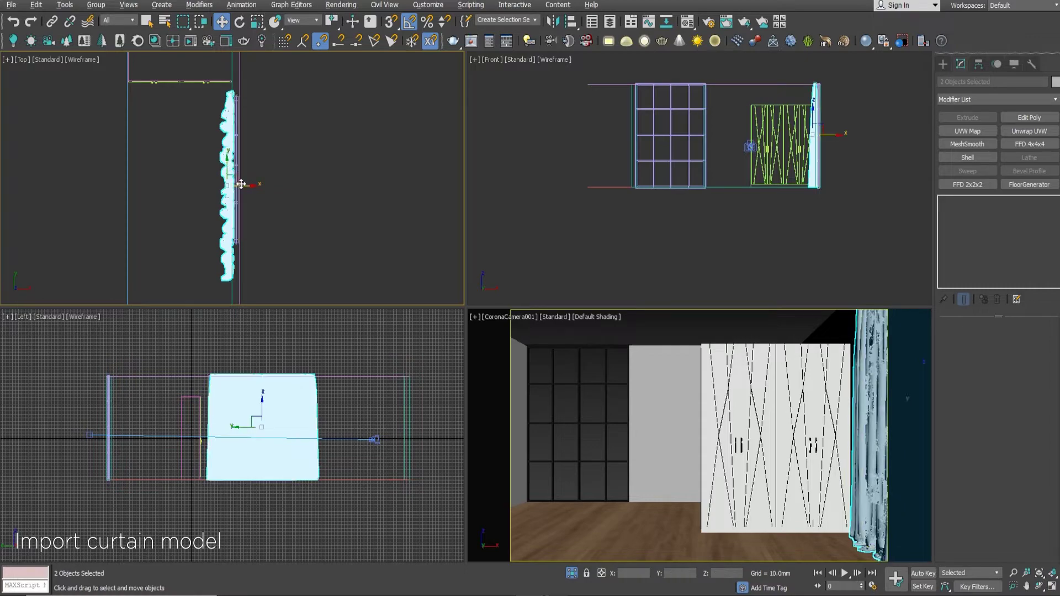
drag(245, 187, 246, 187)
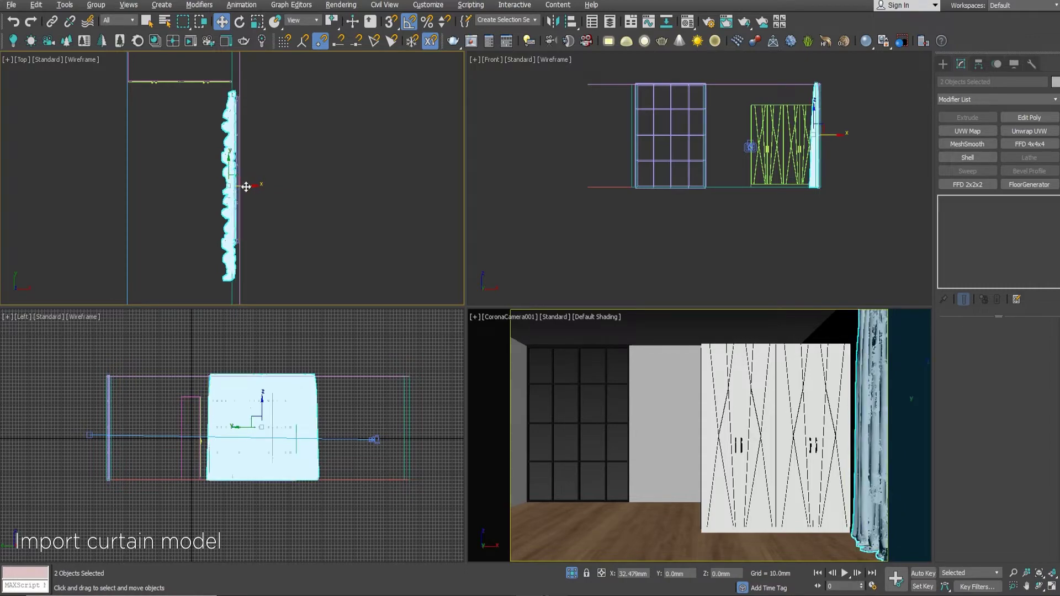
click(263, 141)
key(alt+w)
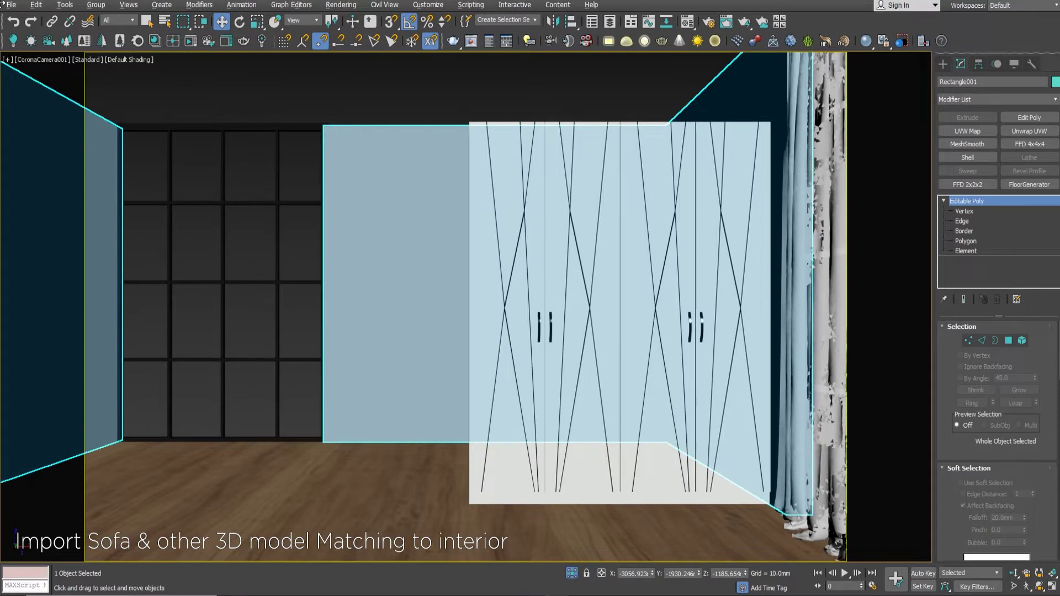
click(11, 5)
Merge the sofa objects from Granpiumotto_Busnelli_2.max into the scene.
click(147, 184)
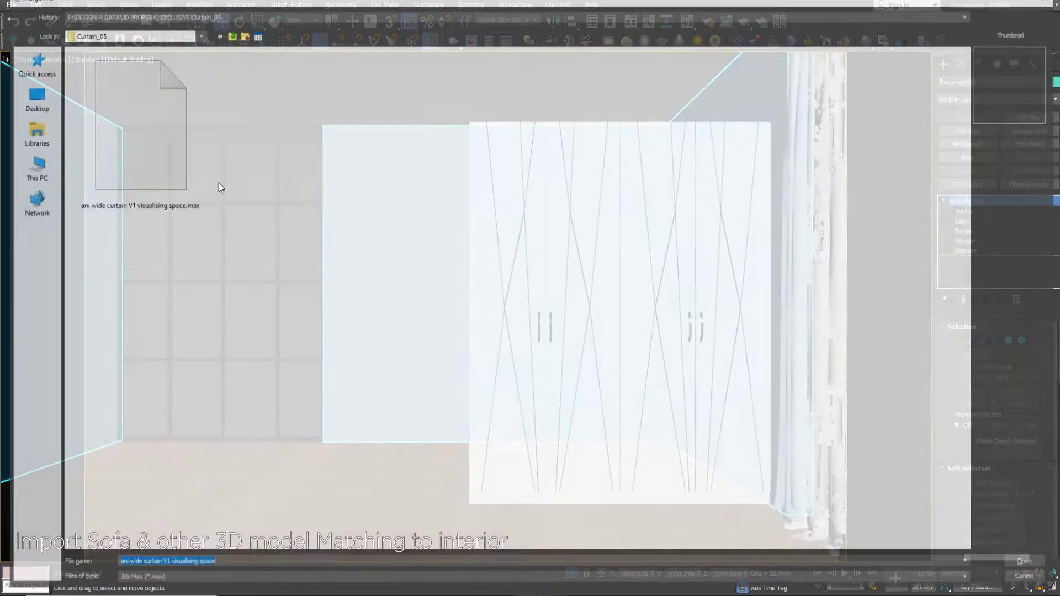
click(229, 34)
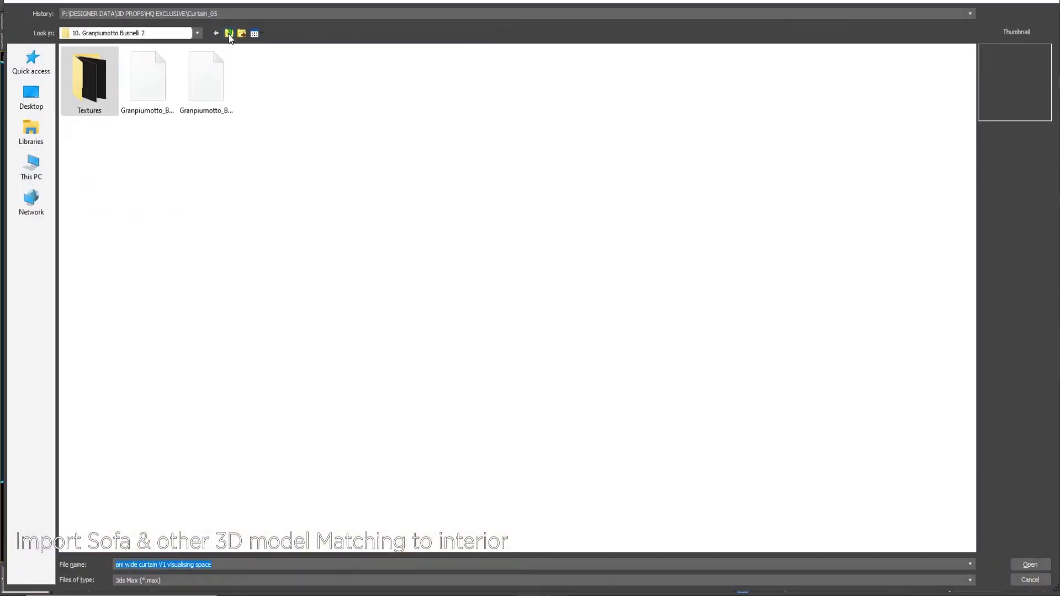
click(211, 94)
click(255, 34)
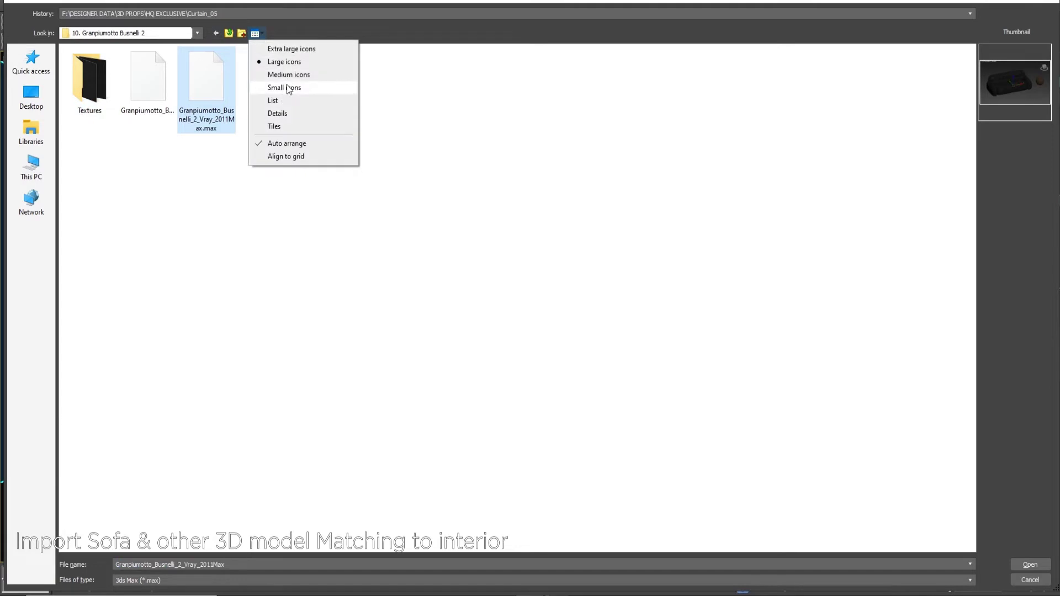
click(288, 88)
click(138, 63)
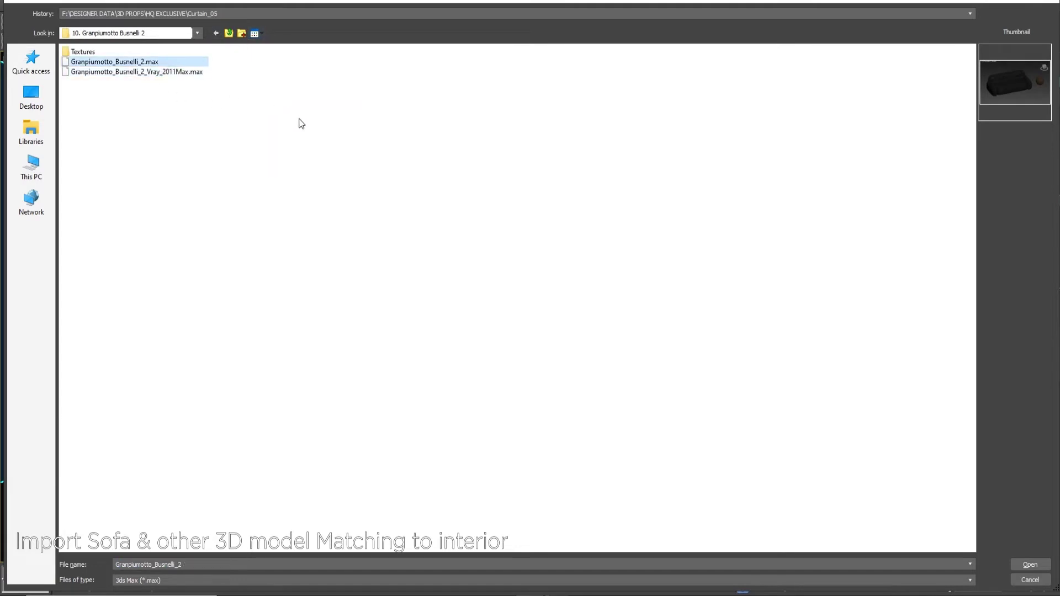
key(Return)
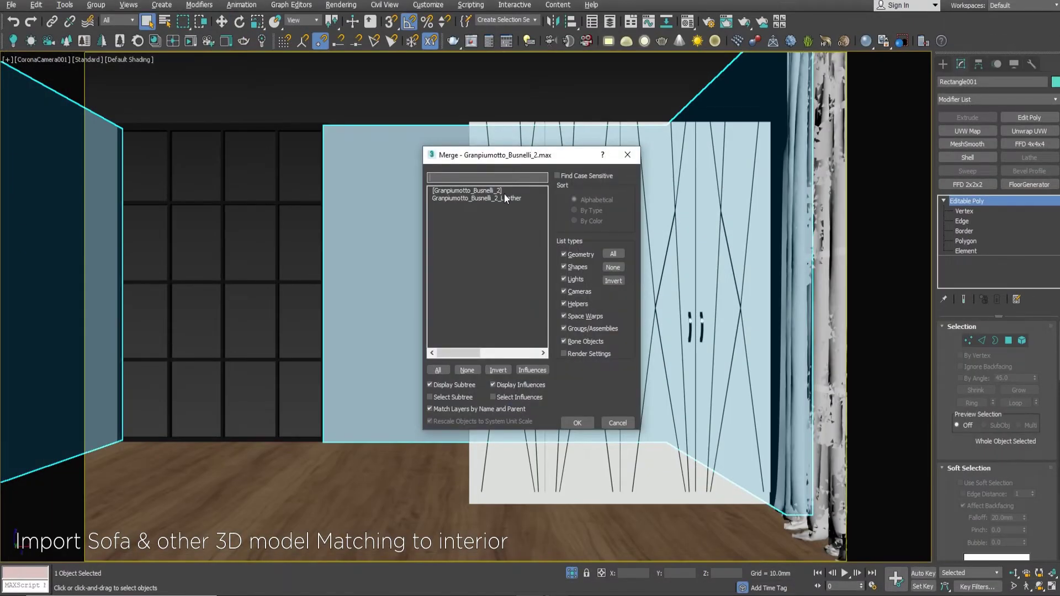
click(499, 192)
click(573, 423)
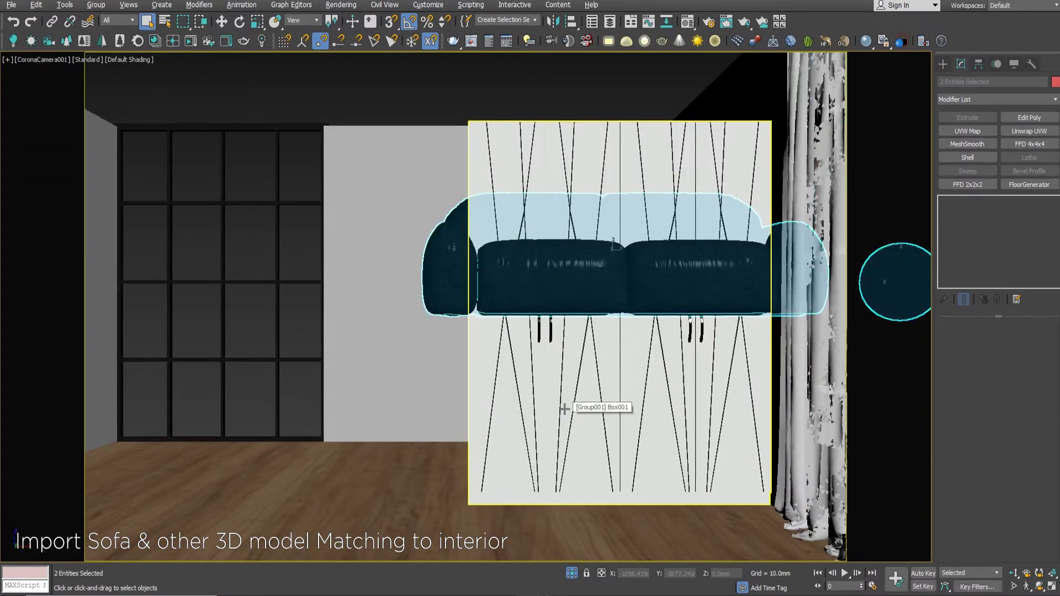
Frame the merged sofa, move the sofa and ball right, and raise the sofa.
key(t)
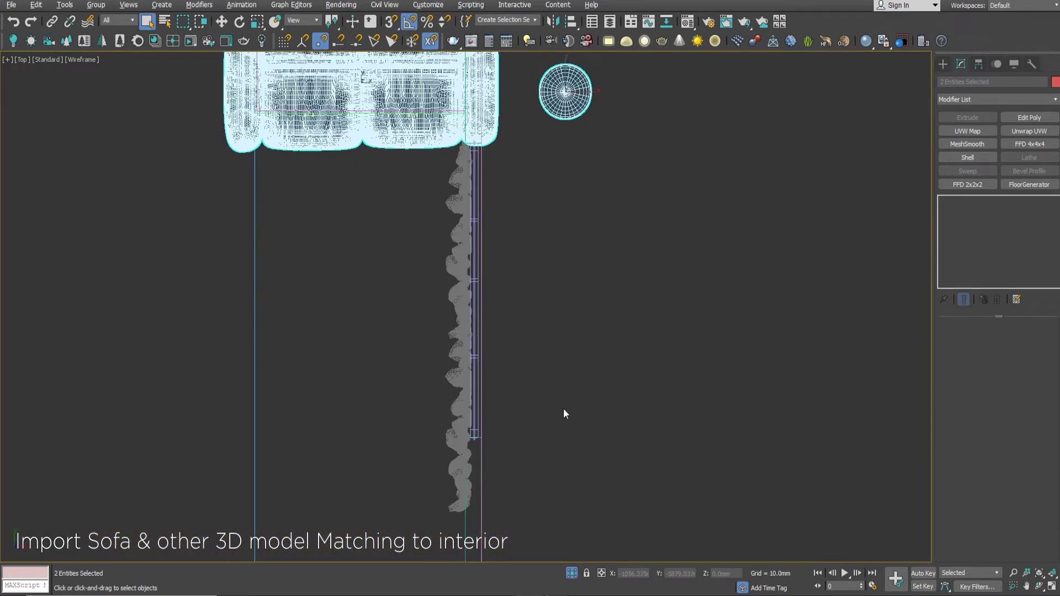
key(z)
key(p)
alt+middle_drag(575, 398, 573, 331)
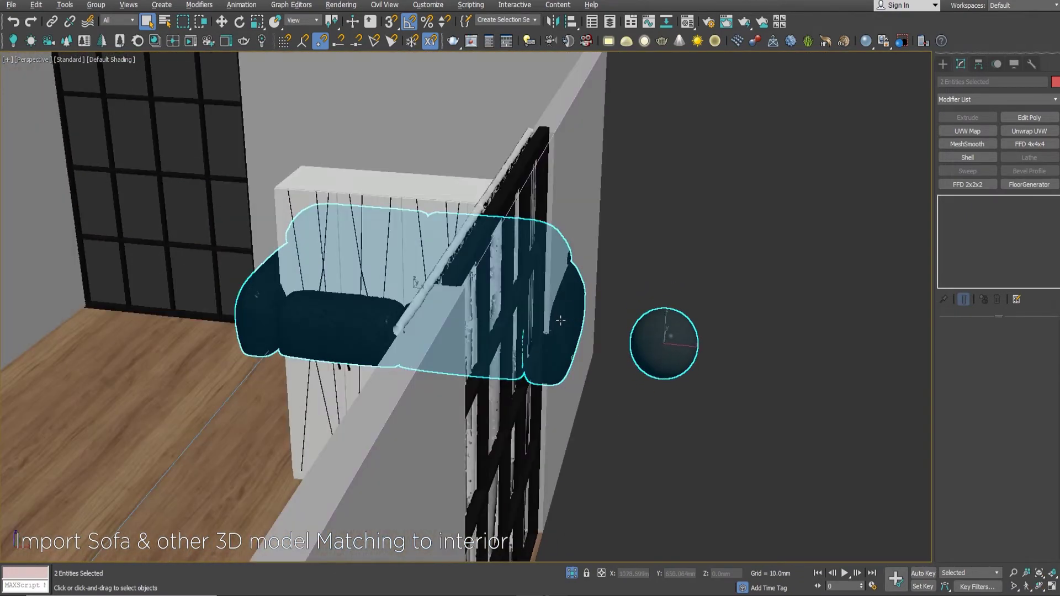
key(w)
scroll(571, 326, down, 5)
drag(571, 326, 766, 383)
click(766, 383)
mouse_move(766, 383)
alt+middle_down()
mouse_move(674, 338)
mouse_move(688, 206)
mouse_move(619, 237)
alt+middle_up()
click(618, 237)
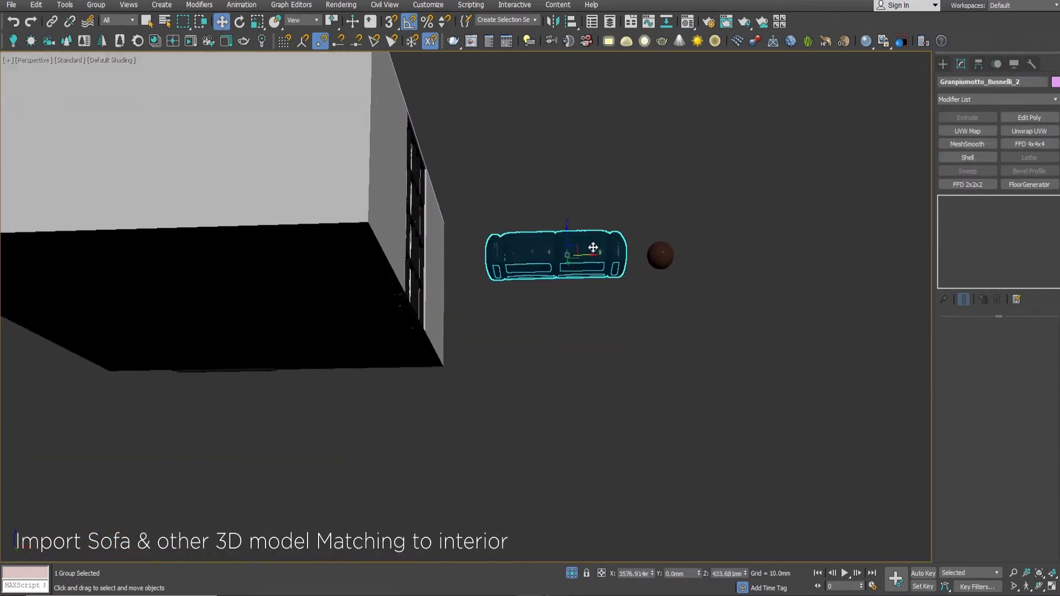
drag(594, 246, 580, 193)
In Front view, move the sofa and then the ball left into the room.
key(f)
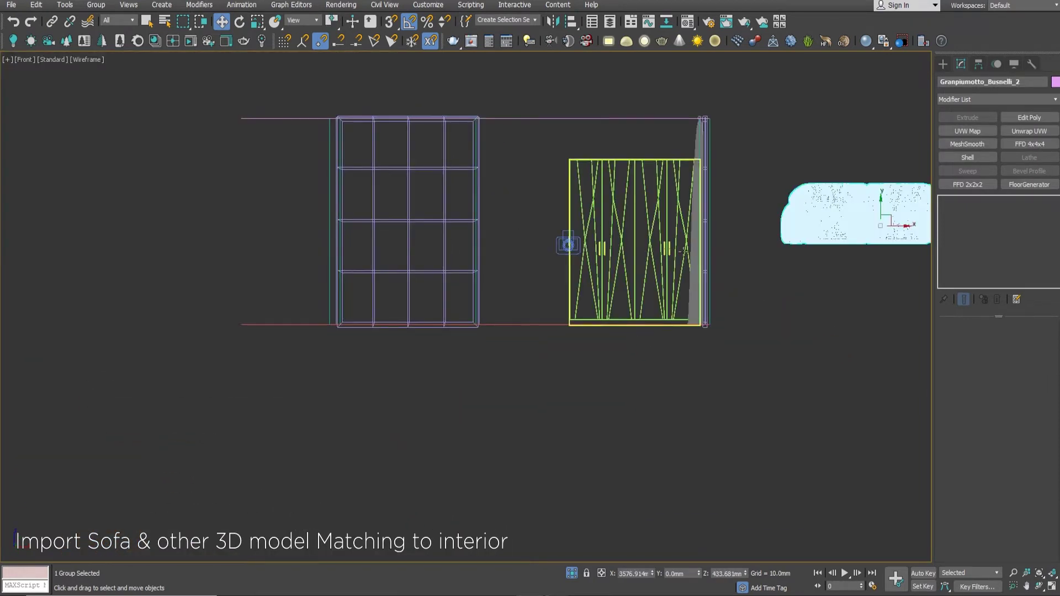
drag(891, 217, 639, 263)
scroll(464, 304, up, 6)
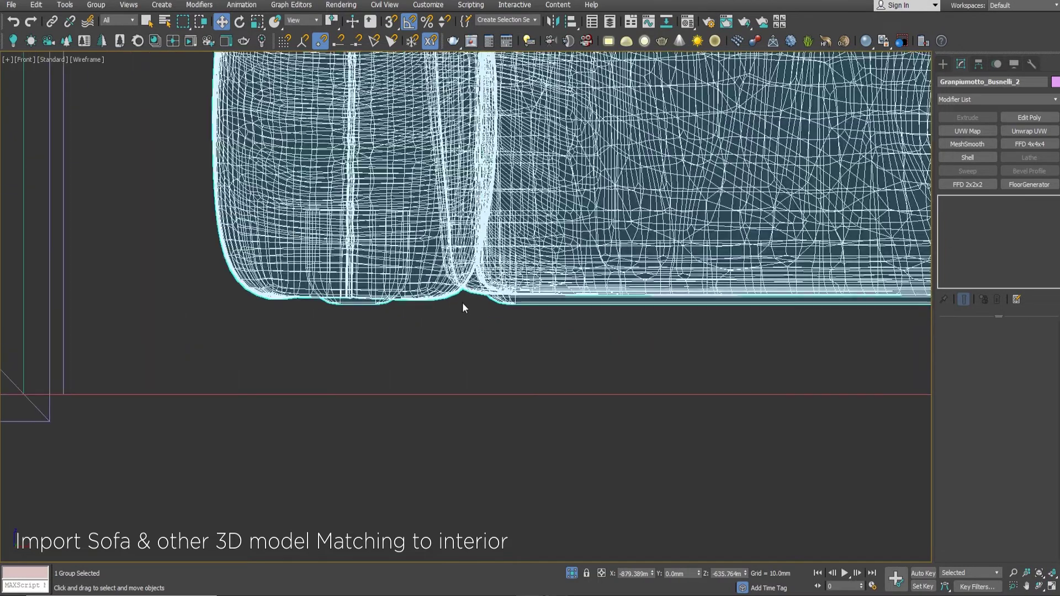
scroll(342, 364, up, 2)
scroll(343, 365, down, 3)
scroll(367, 347, down, 3)
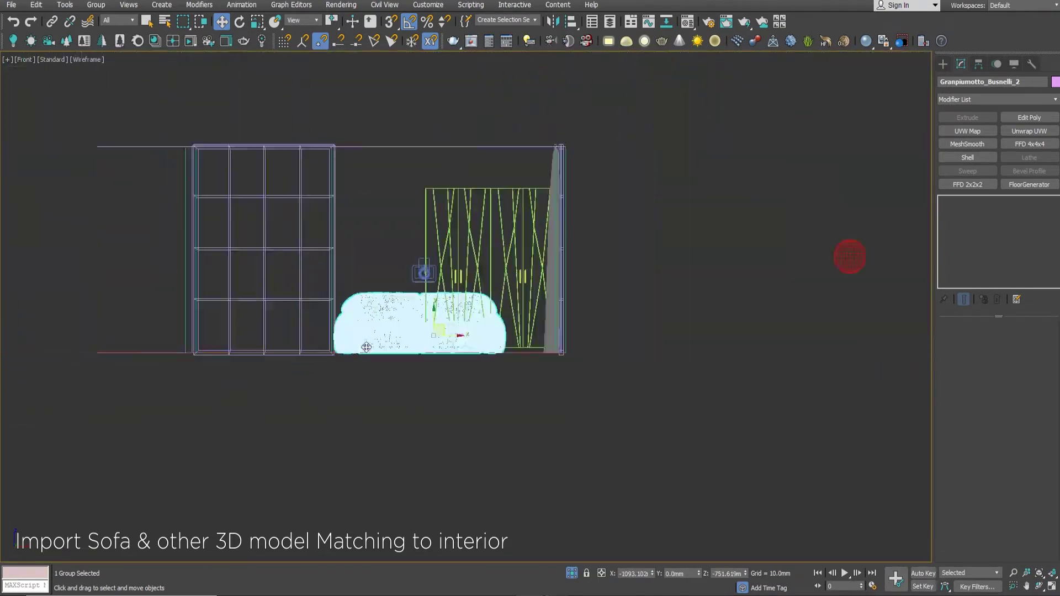
click(853, 259)
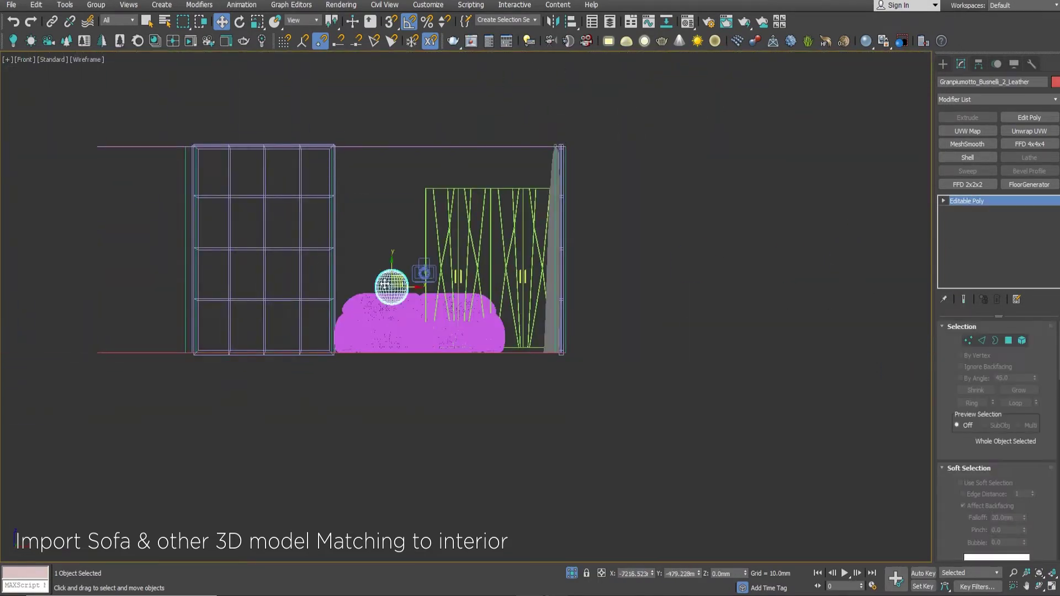
mouse_move(869, 254)
mouse_down()
mouse_move(287, 331)
mouse_move(296, 310)
mouse_move(389, 324)
mouse_up()
scroll(289, 331, up, 5)
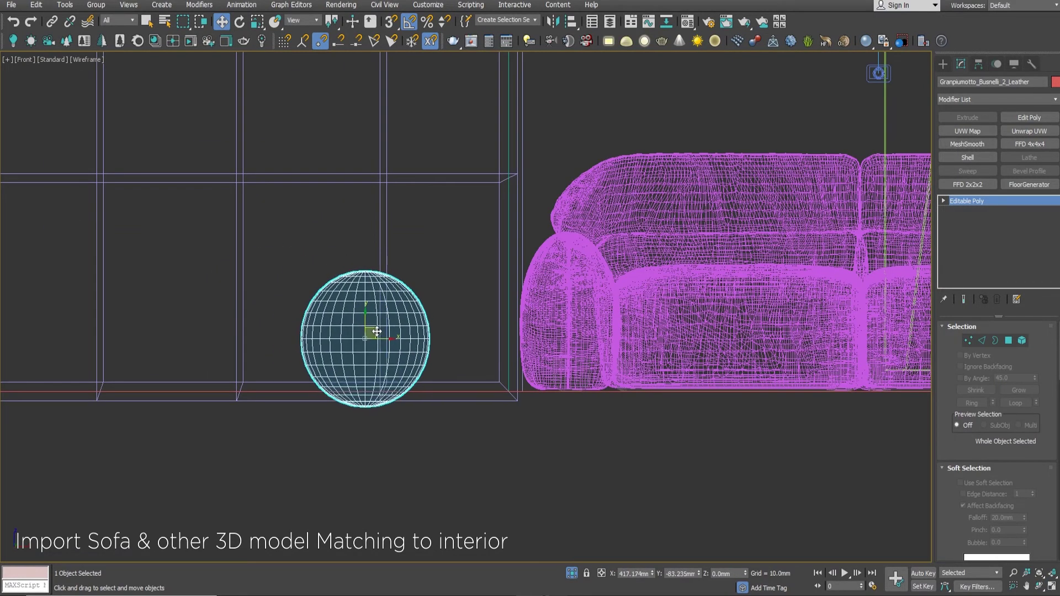
In Top view, move the ball to the left side of the room.
key(t)
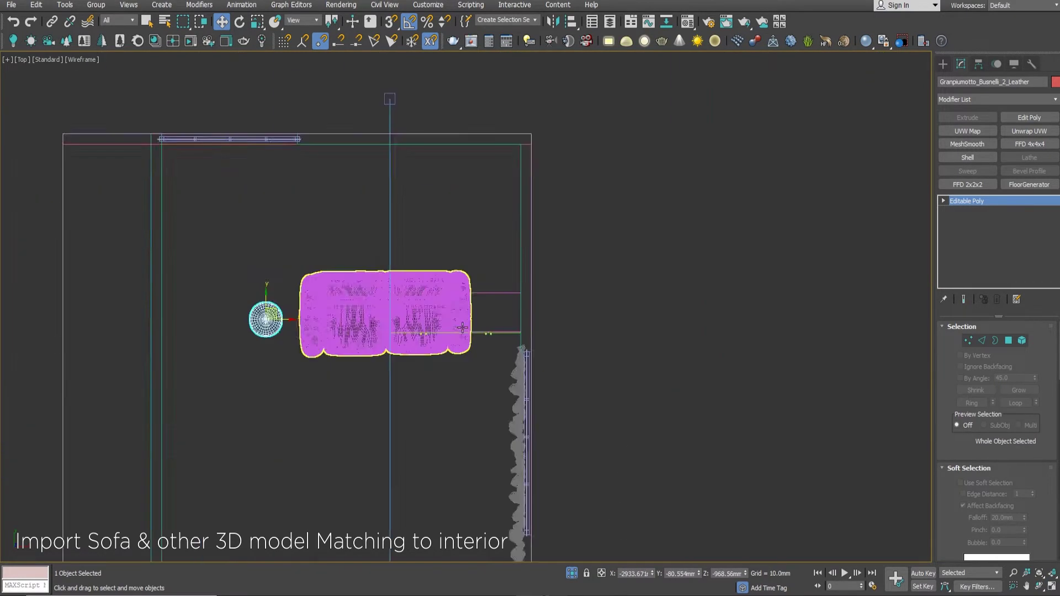
ctrl+click(400, 298)
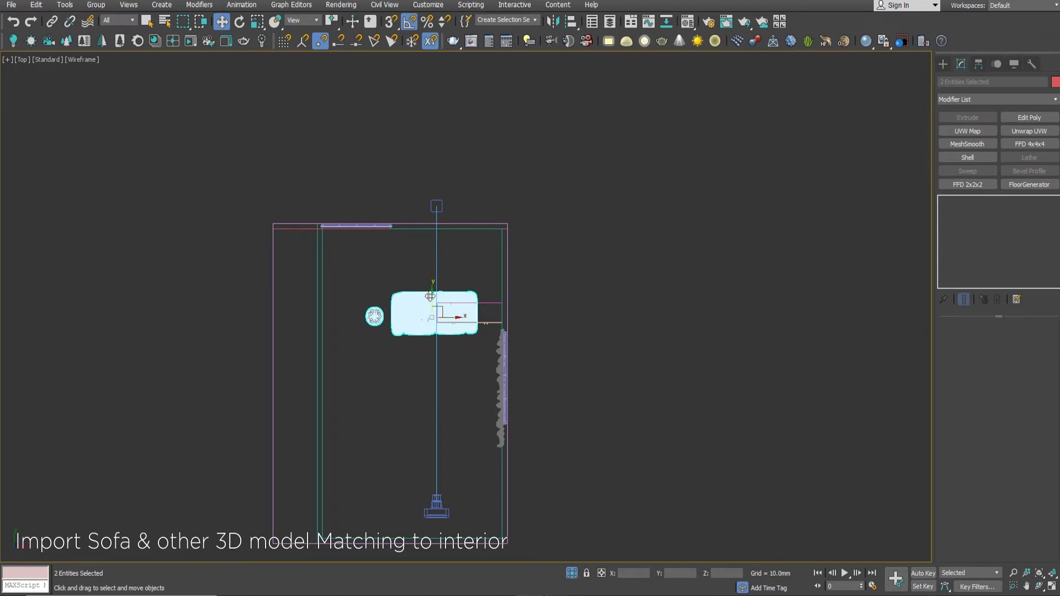
key(z)
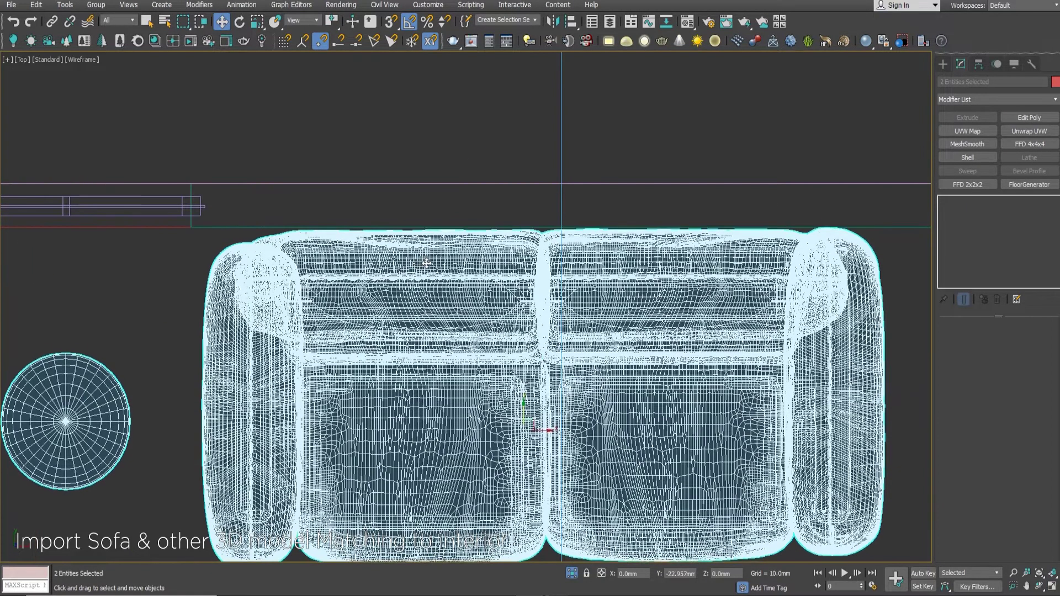
scroll(198, 346, down, 5)
click(170, 360)
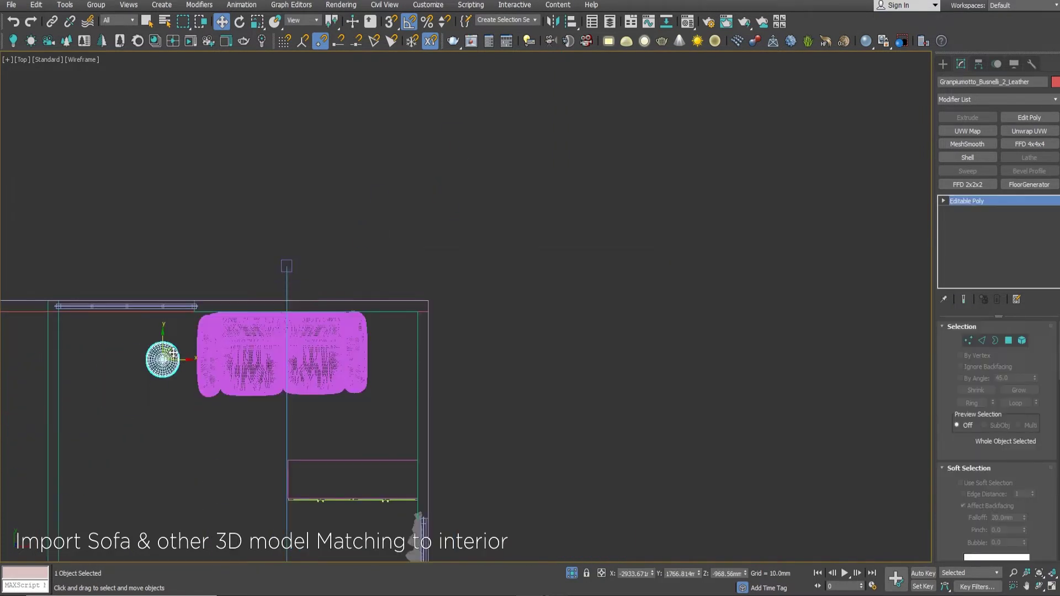
drag(174, 354, 106, 338)
key(alt+w)
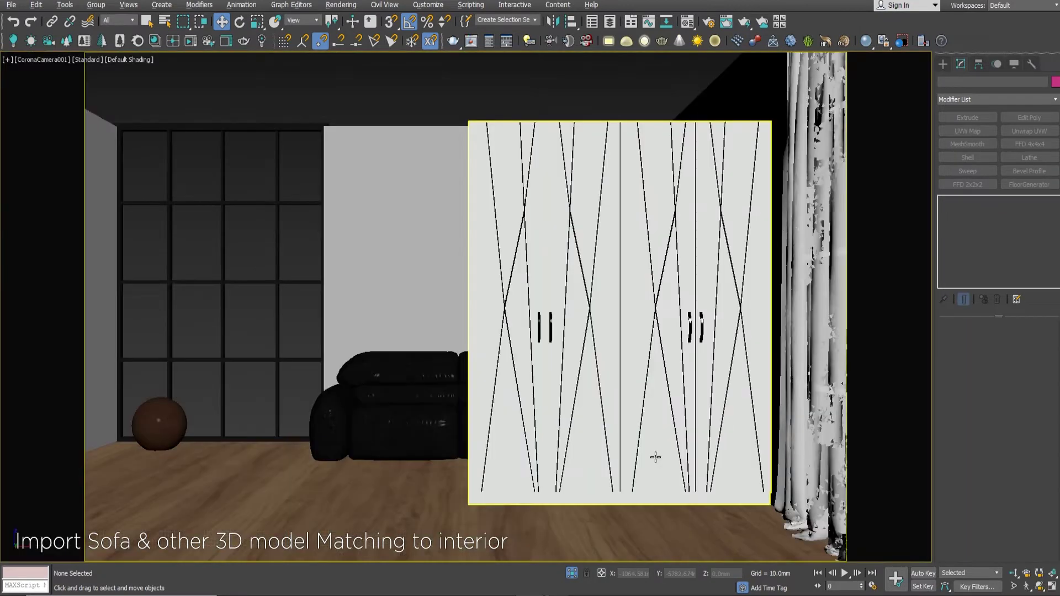
Raise the brown ball in Front view so it sits on the floor.
click(159, 422)
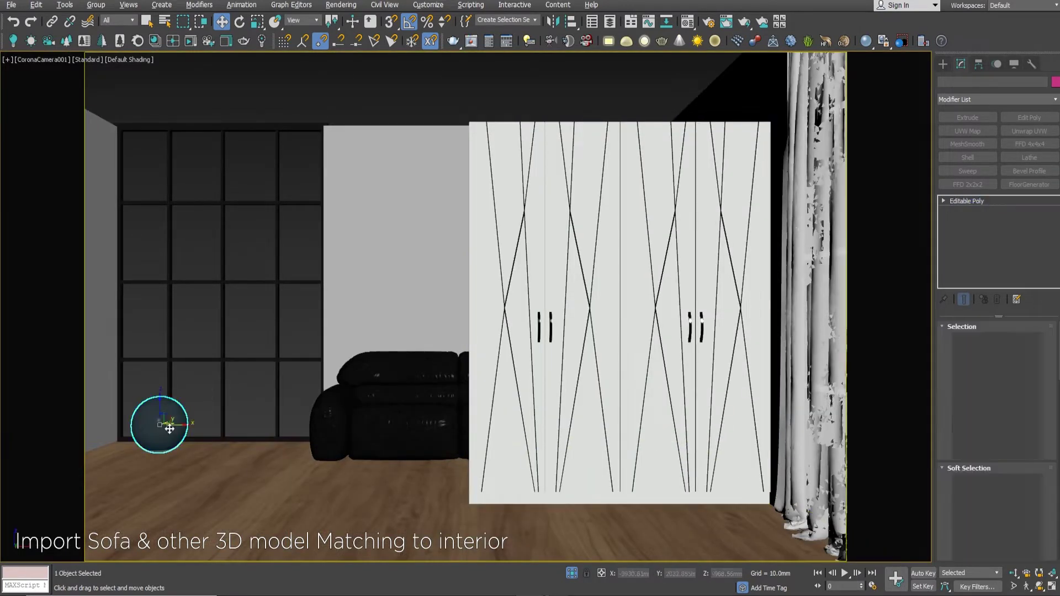
key(t)
key(f)
key(z)
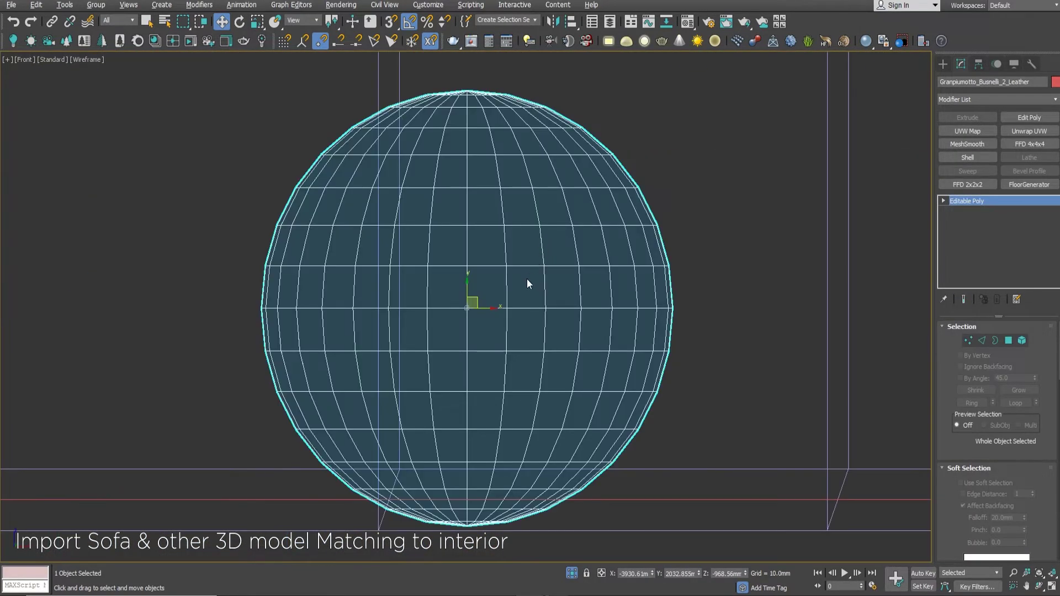
scroll(530, 314, down, 5)
scroll(591, 263, up, 4)
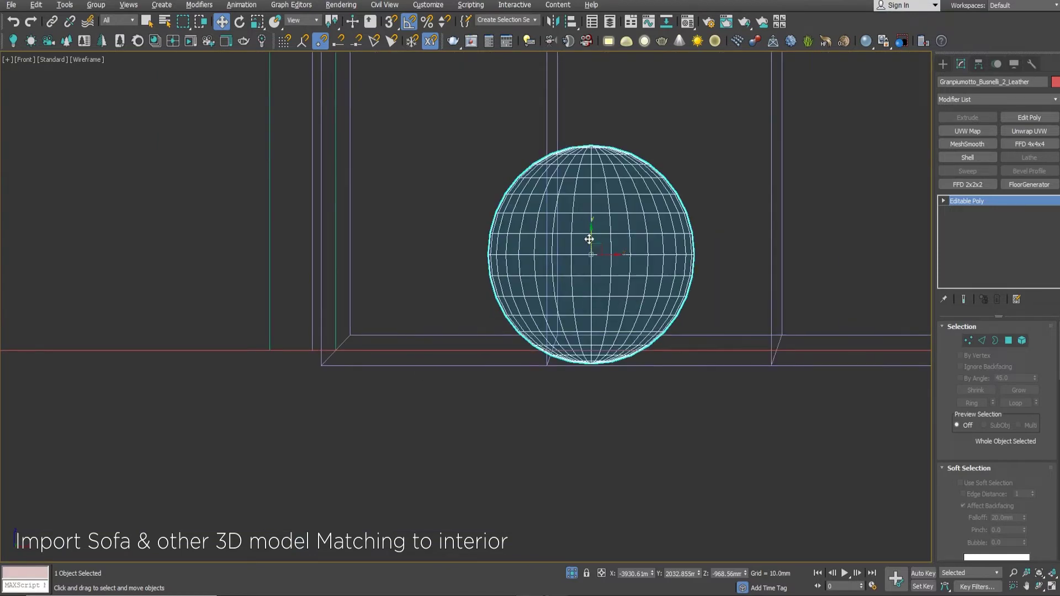
drag(586, 249, 604, 219)
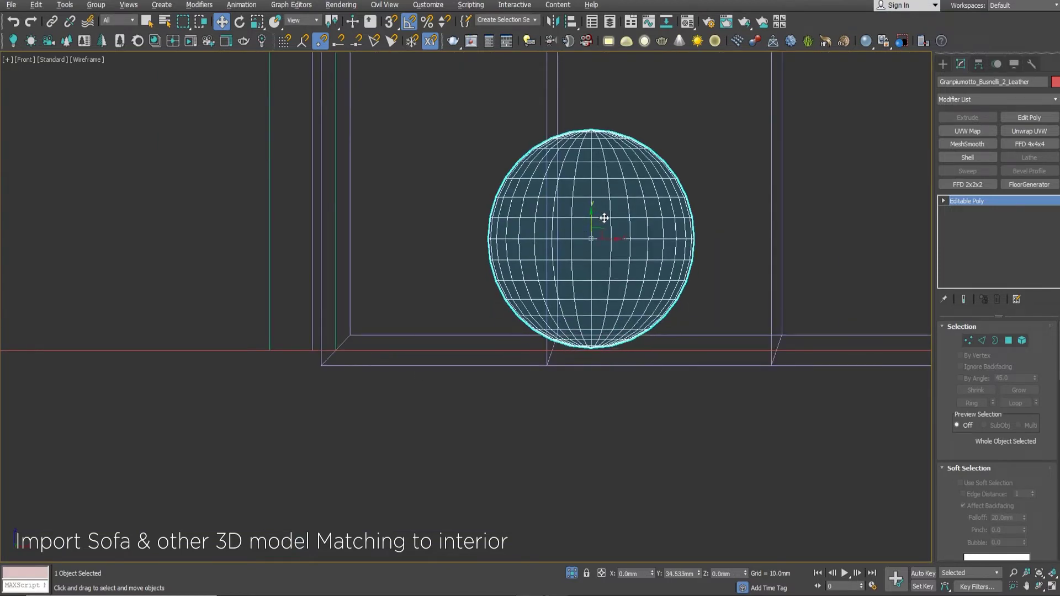
scroll(619, 263, down, 2)
scroll(619, 263, down, 3)
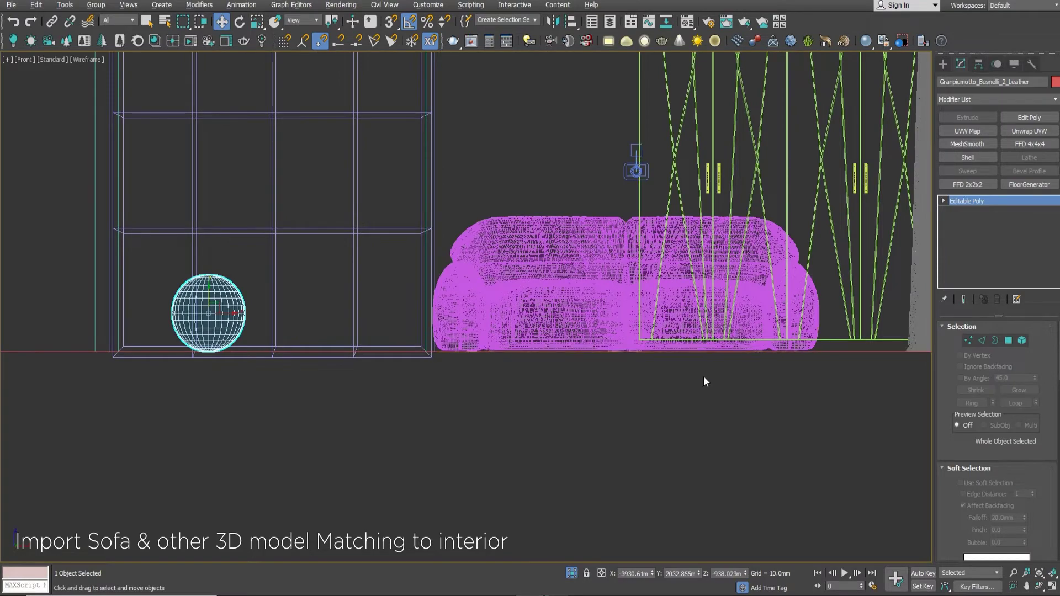
key(alt+w)
click(11, 4)
Merge the armchair from Arm chair-1.max into the scene.
click(146, 176)
key(Return)
click(104, 94)
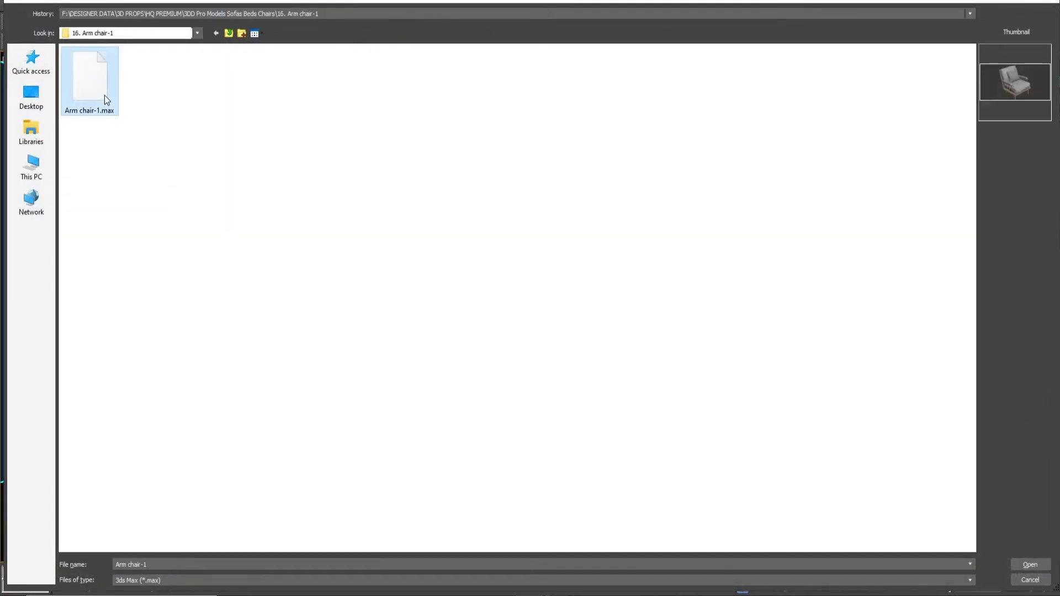
double_click(104, 95)
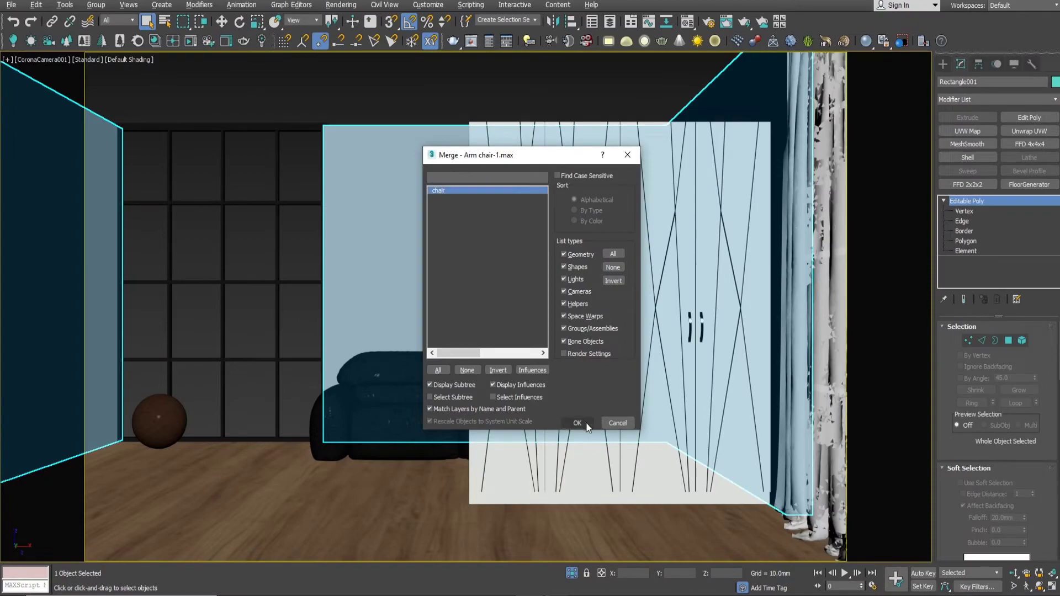
click(586, 425)
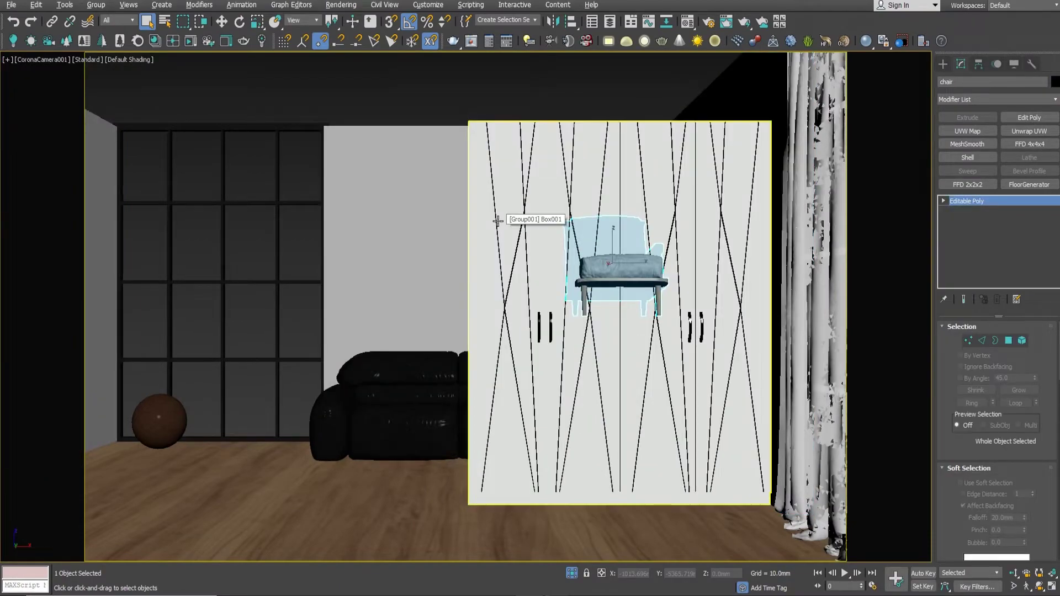
In wireframe Top view, move the armchair left and switch to rotating it.
key(t)
key(w)
key(F3)
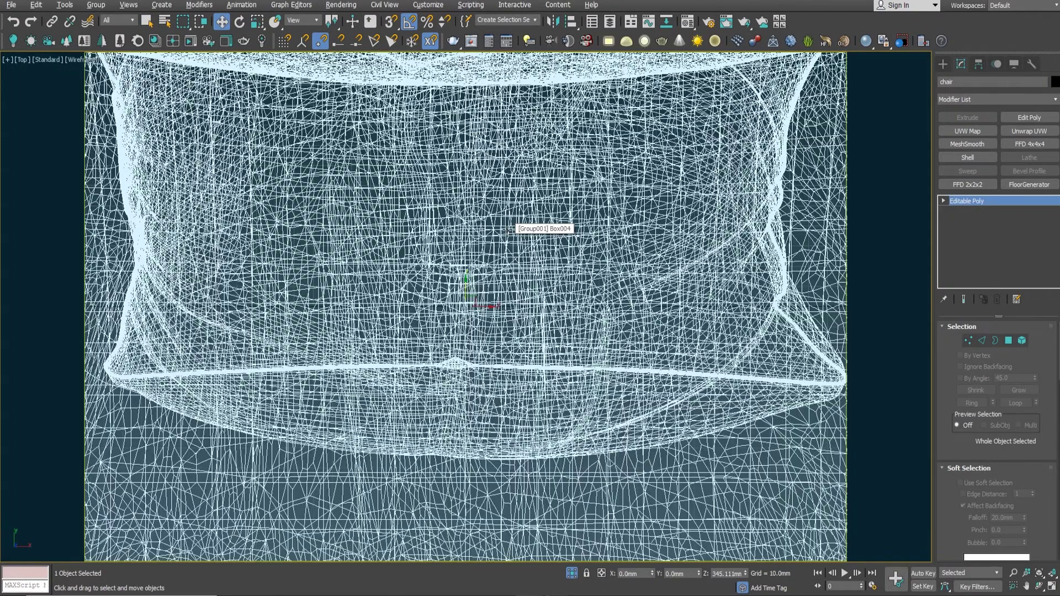
scroll(507, 230, down, 10)
mouse_move(507, 229)
mouse_down()
mouse_move(400, 221)
mouse_move(429, 233)
mouse_move(433, 248)
mouse_move(463, 190)
mouse_up()
key(g)
scroll(402, 230, up, 3)
key(e)
key(alt+w)
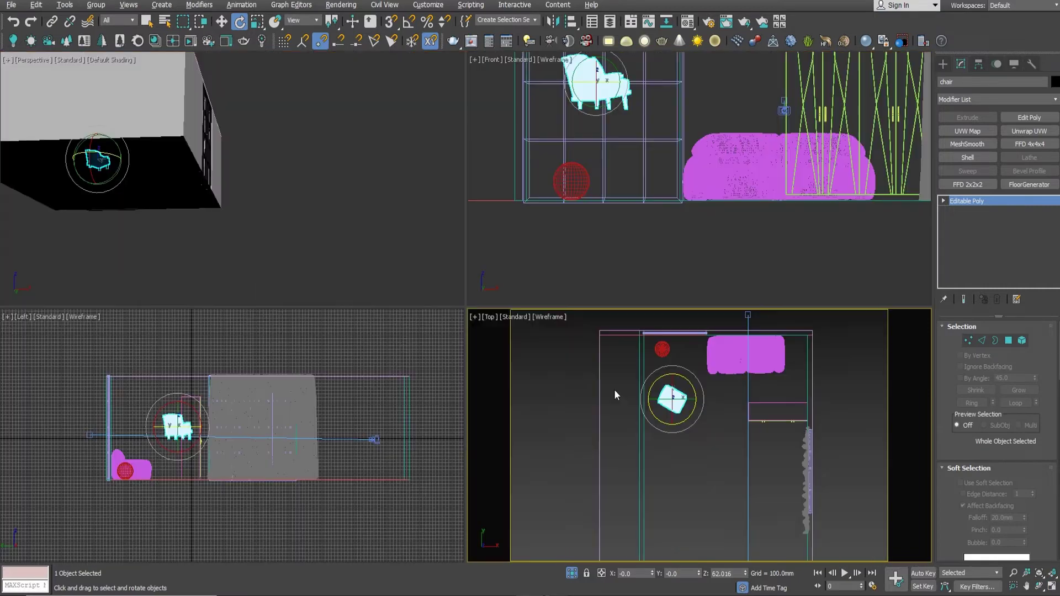
In Front view, lower the armchair so its legs meet the floor.
key(F3)
middle_click(611, 221)
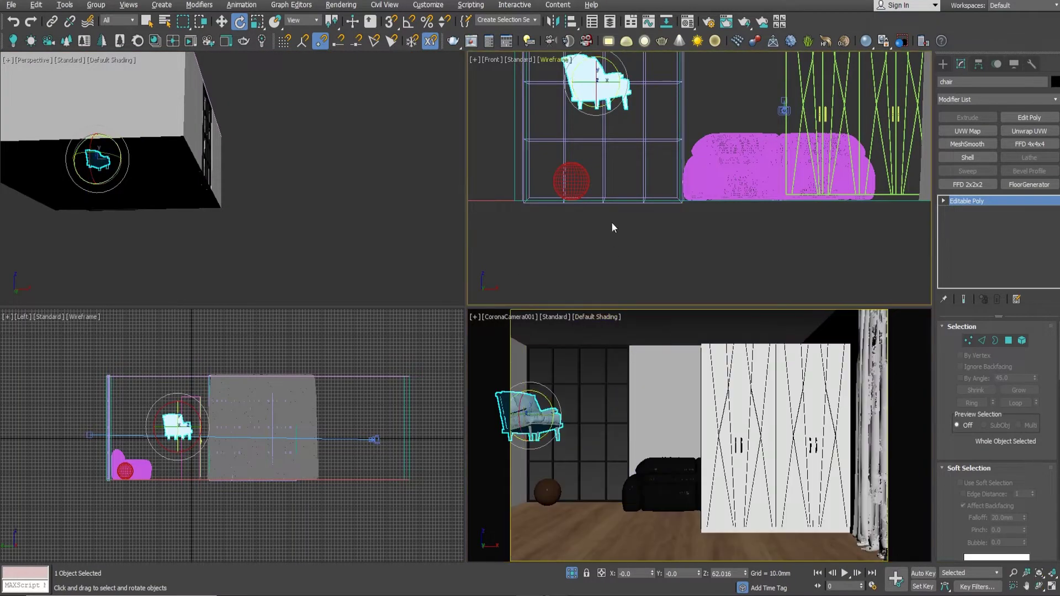
key(w)
key(alt+w)
drag(261, 94, 262, 285)
scroll(206, 423, up, 5)
scroll(206, 422, up, 3)
mouse_move(206, 422)
mouse_down()
mouse_move(210, 359)
mouse_move(216, 369)
mouse_up()
key(alt+w)
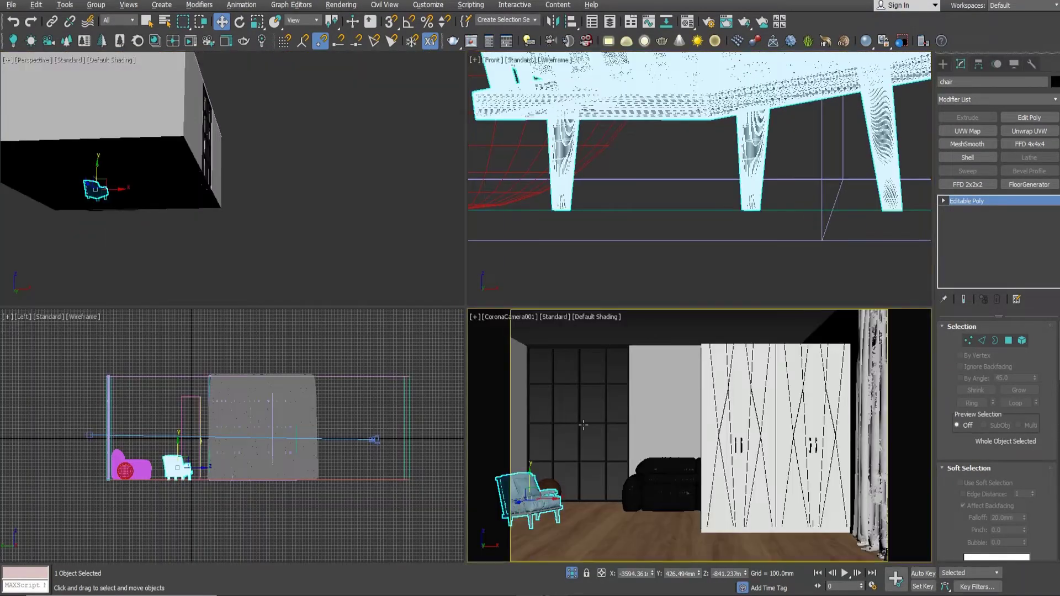
key(alt+w)
key(alt+w)
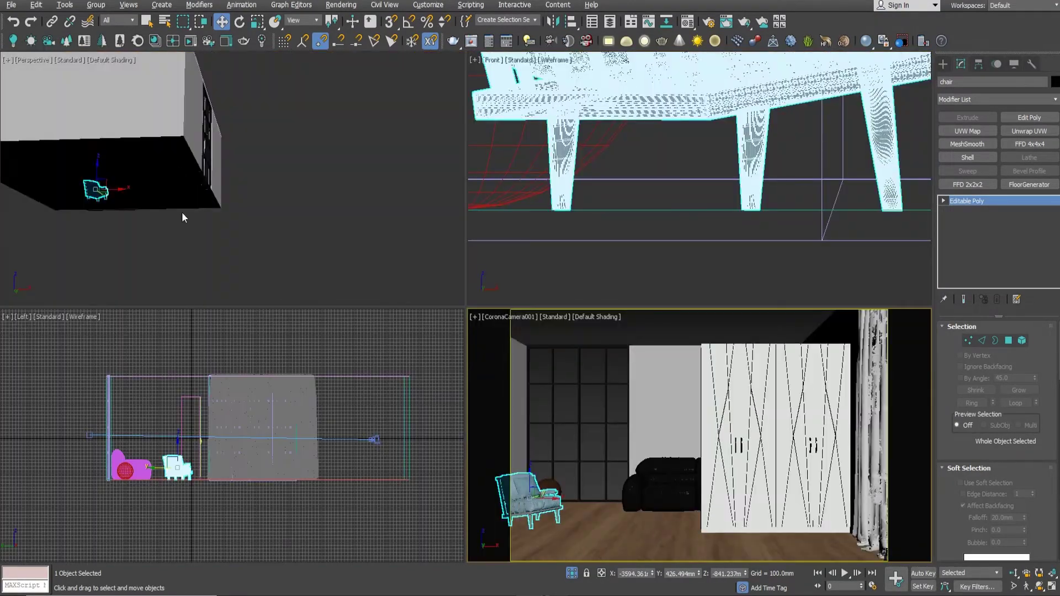
Slide the armchair right in plan and scale it uniformly to about 107%.
scroll(182, 170, up, 5)
scroll(189, 186, up, 2)
key(F3)
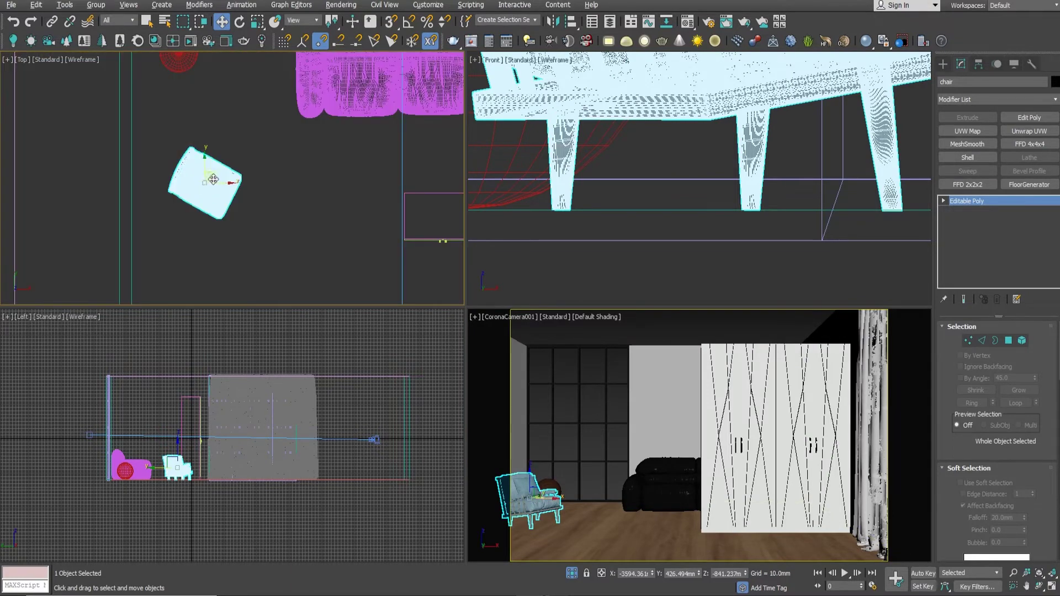
drag(189, 186, 208, 186)
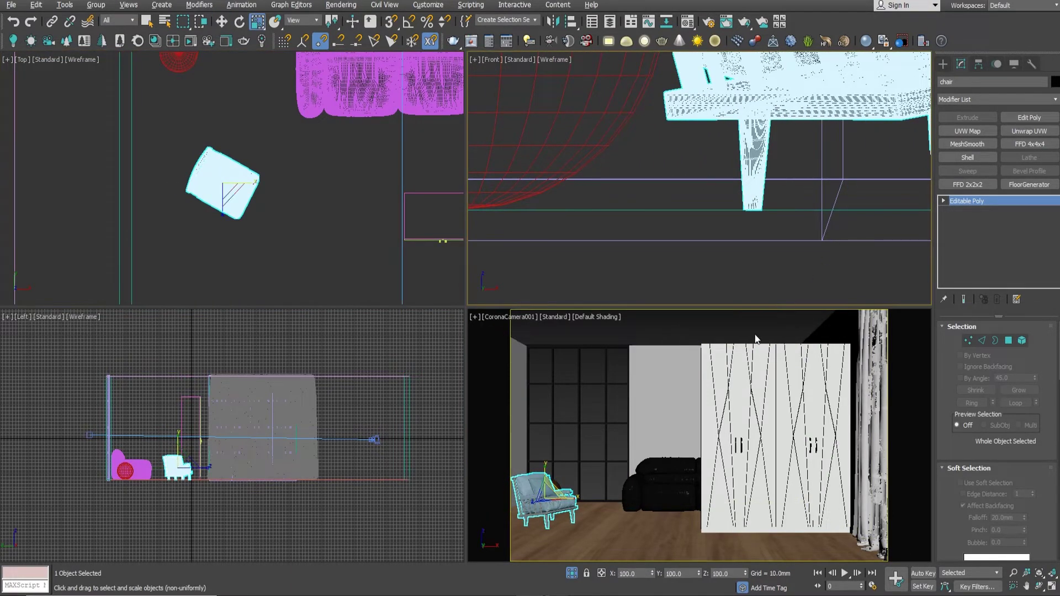
key(alt+w)
key(r)
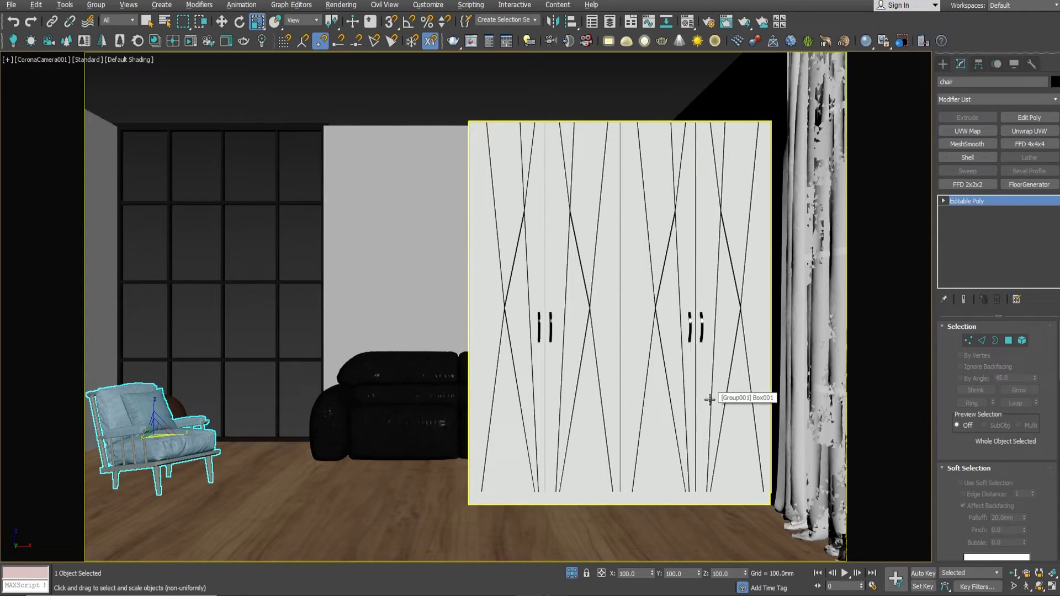
key(alt+w)
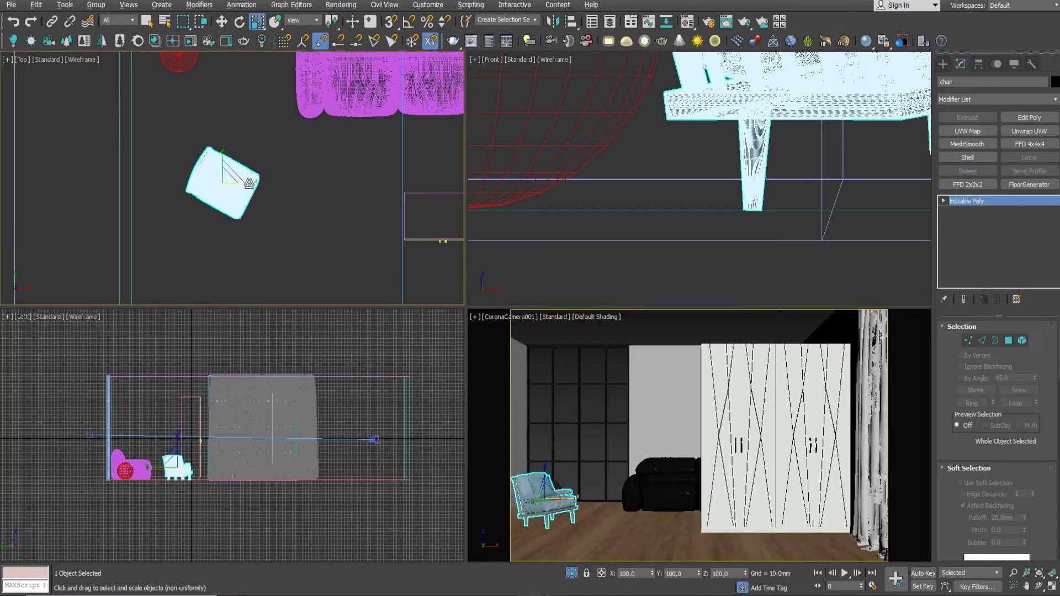
drag(249, 182, 654, 161)
Raise the scaled armchair slightly in Front view.
key(w)
scroll(714, 171, down, 2)
scroll(714, 171, down, 3)
scroll(700, 206, down, 2)
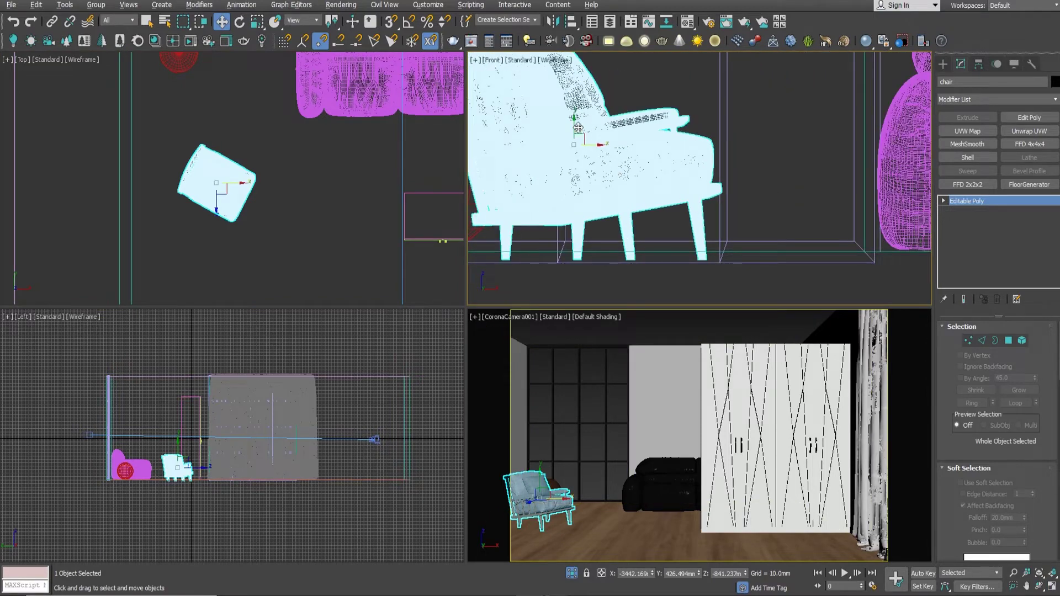
drag(576, 127, 596, 118)
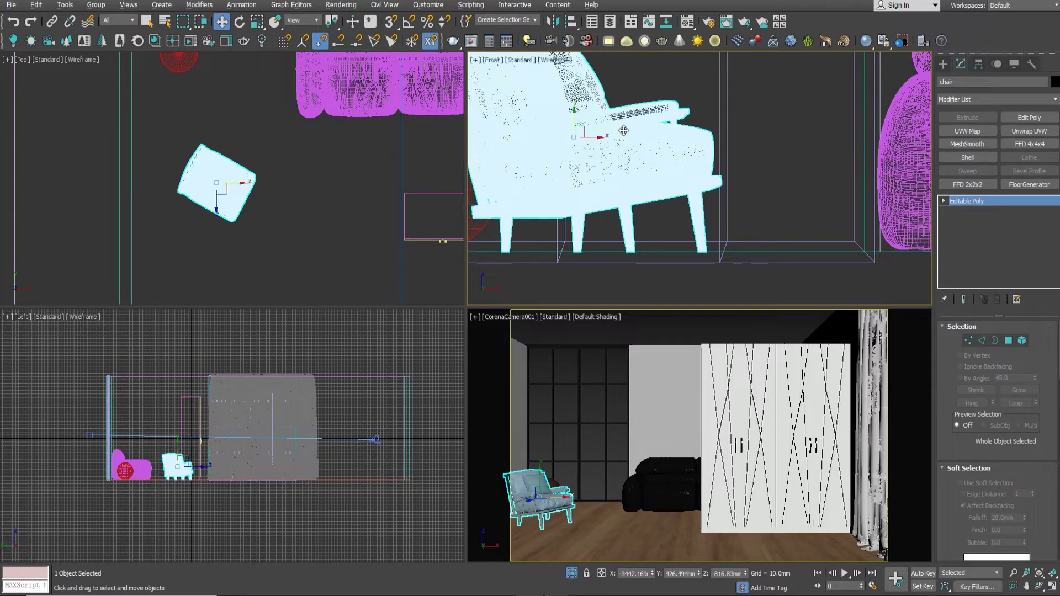
key(alt+w)
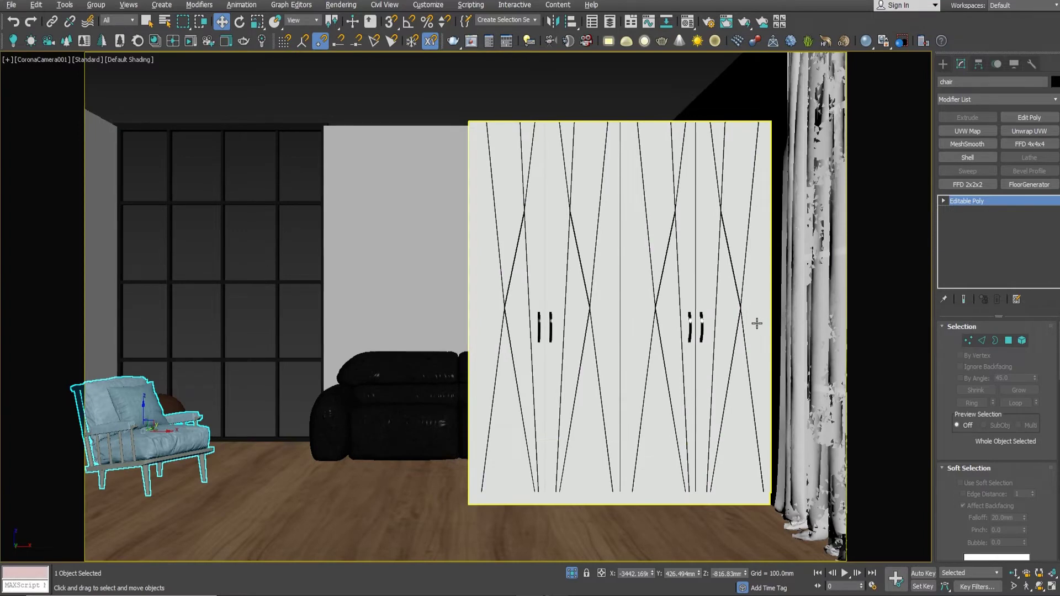
Move the leather sphere beside the sofa.
click(204, 423)
drag(204, 423, 309, 438)
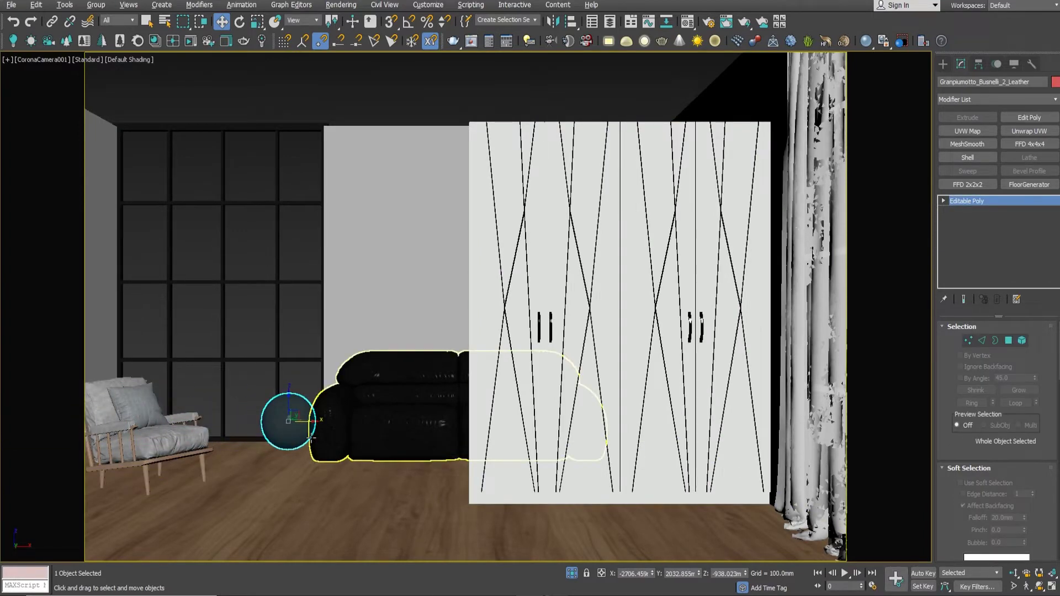
click(193, 415)
key(alt+w)
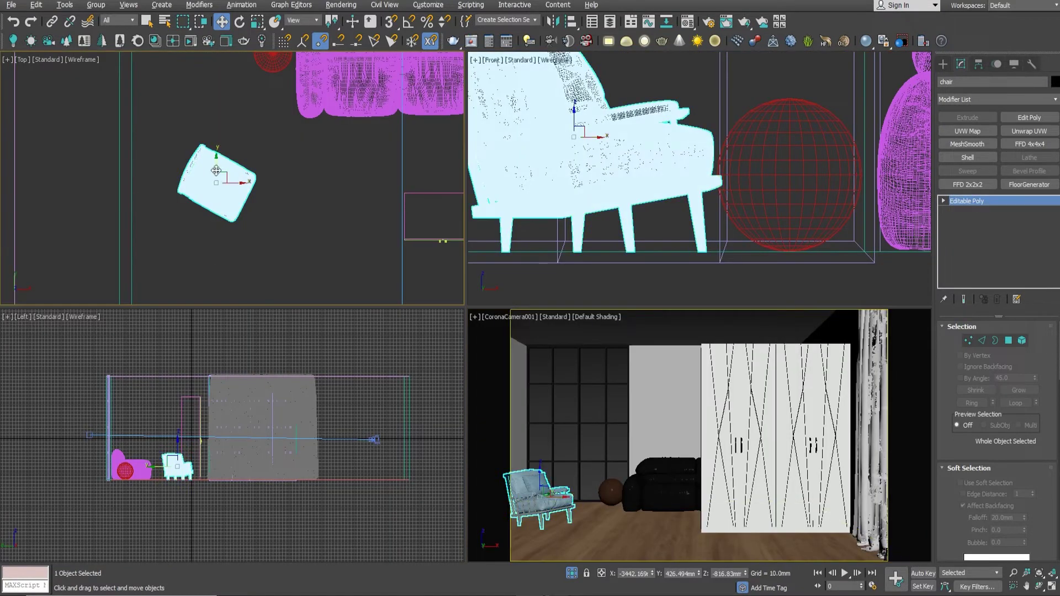
click(277, 183)
Nudge the armchair back slightly in the Top view.
click(611, 451)
key(alt+w)
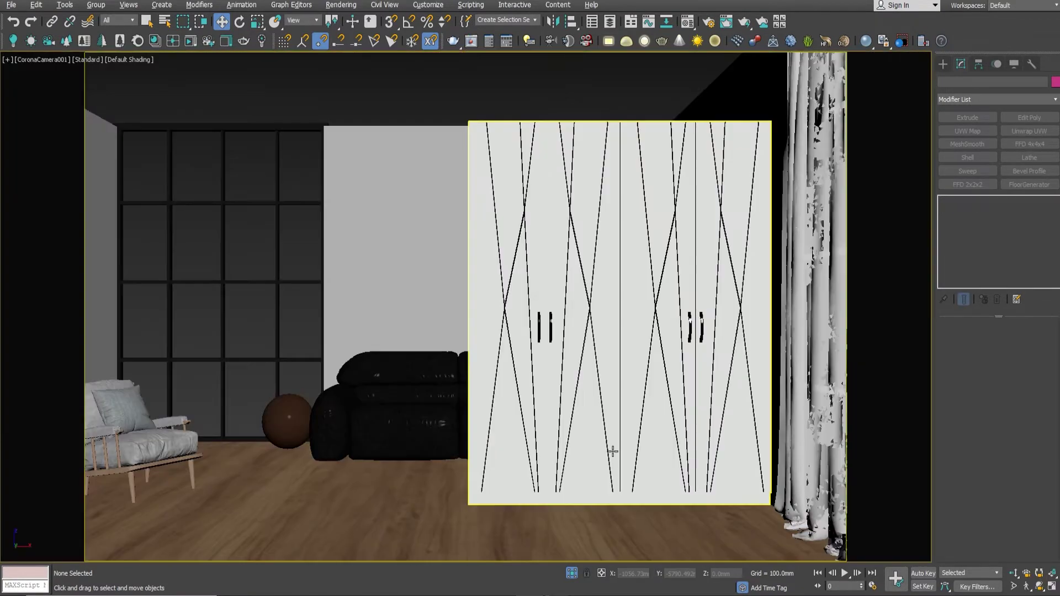
key(alt+w)
click(226, 191)
drag(226, 185, 221, 159)
click(693, 429)
key(alt+w)
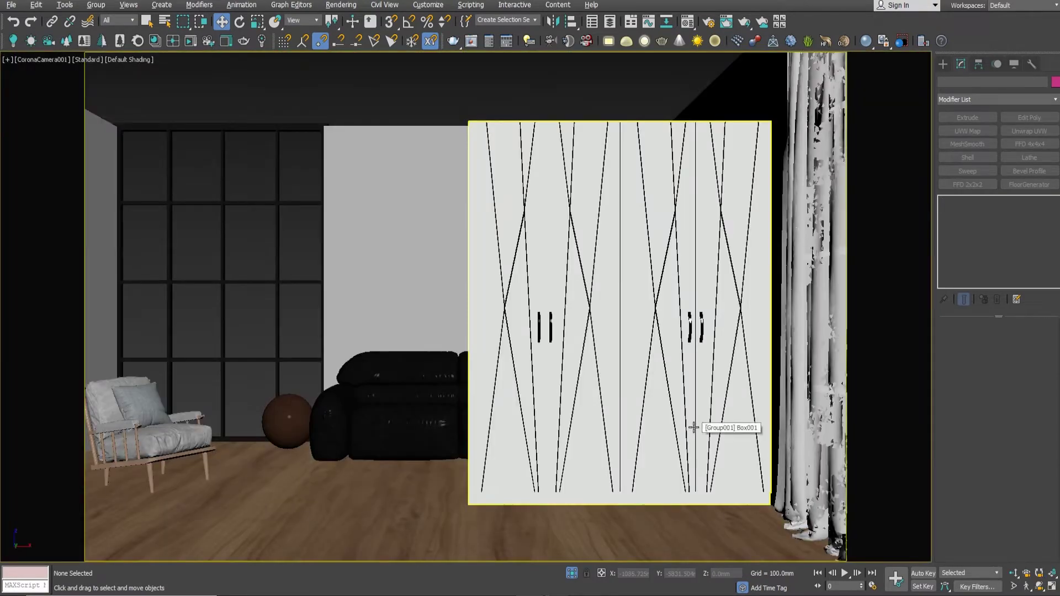
click(17, 6)
Merge every object from Bonaldo_Penat B_2.max into the scene.
mouse_move(50, 183)
click(143, 183)
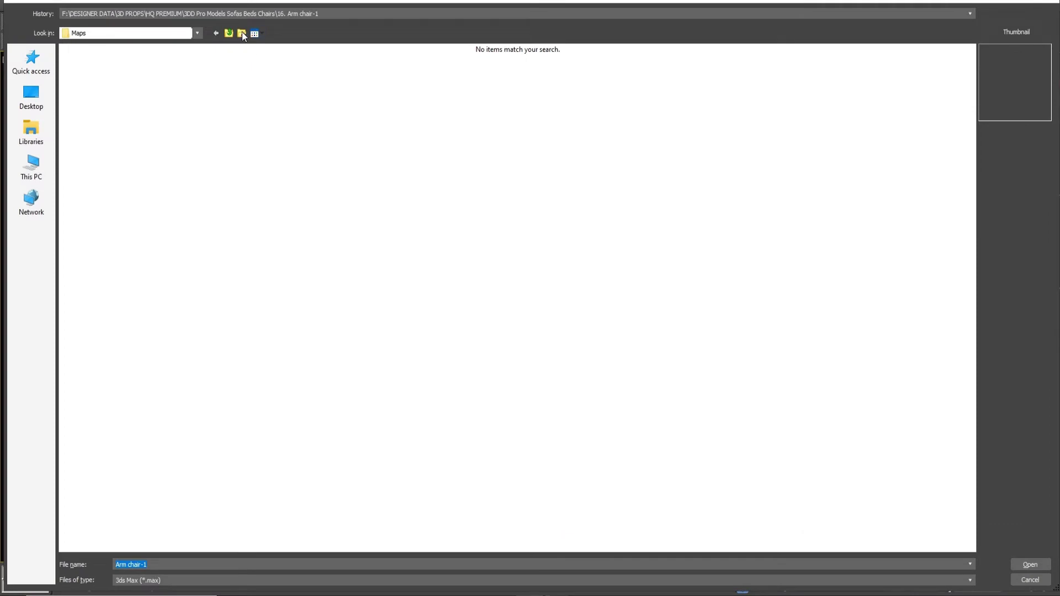
click(243, 34)
double_click(157, 94)
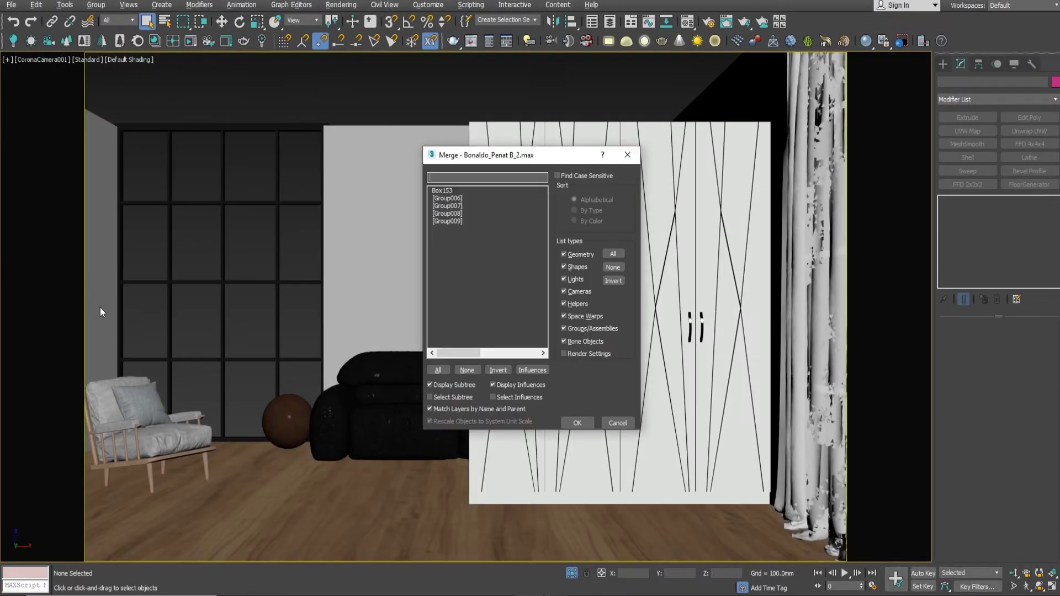
drag(453, 193, 454, 237)
click(573, 423)
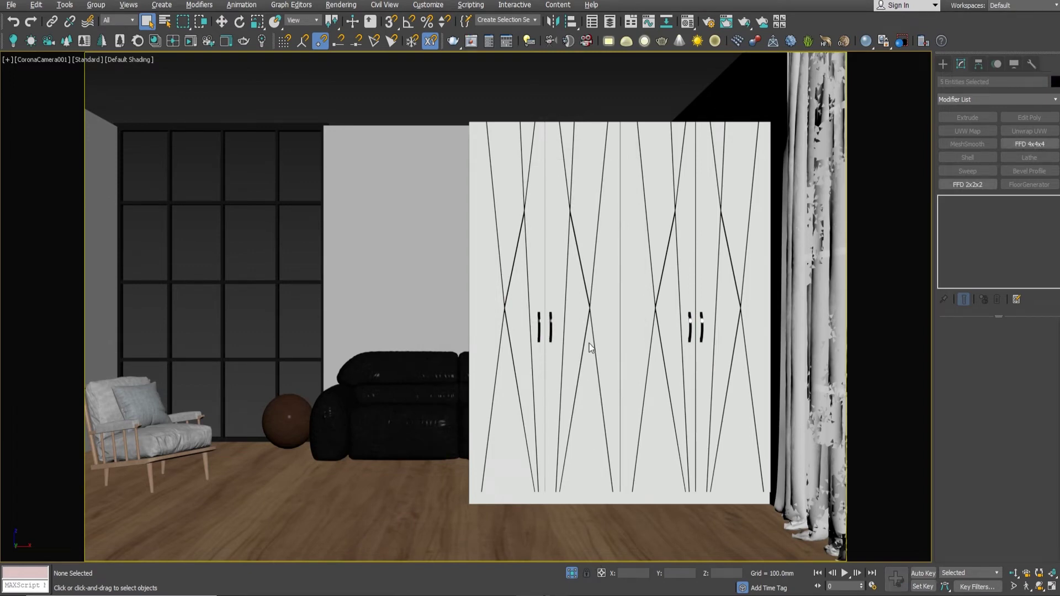
Isolate the merged sofa set, then unhide everything and orbit to view the sofa and rug.
key(F3)
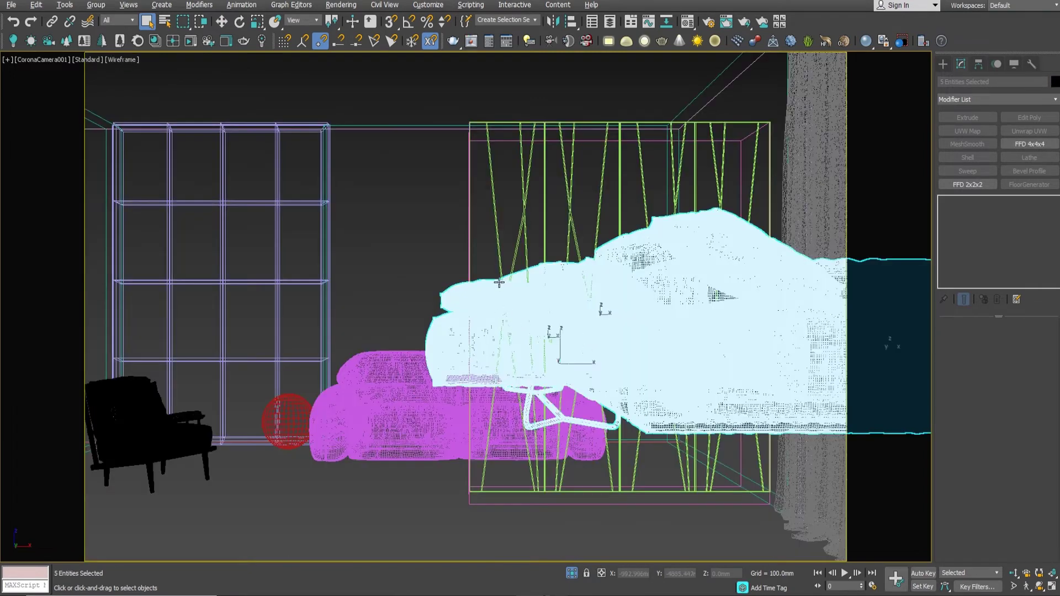
key(alt+q)
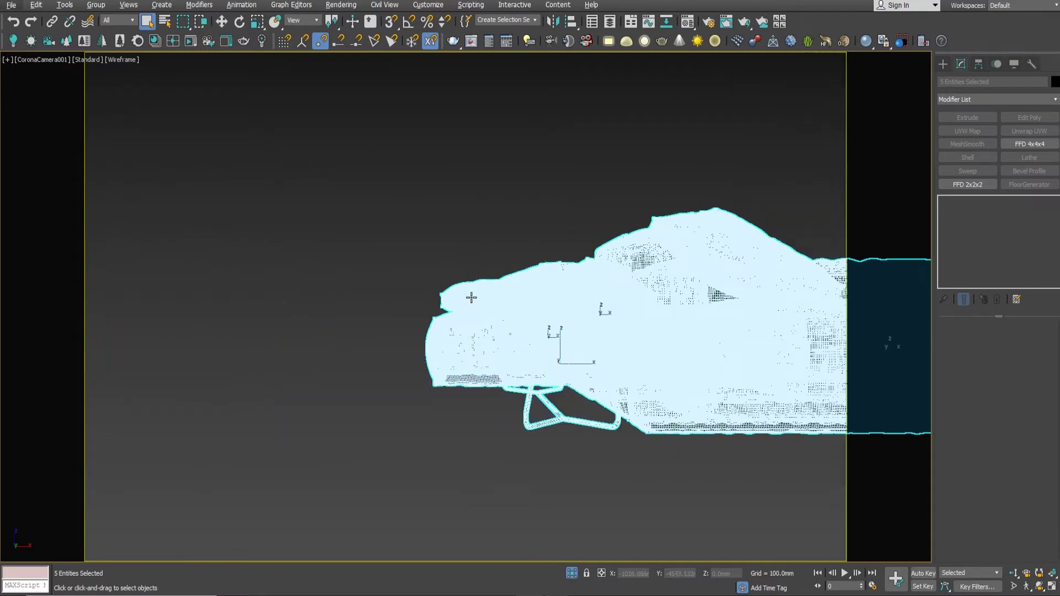
click(450, 184)
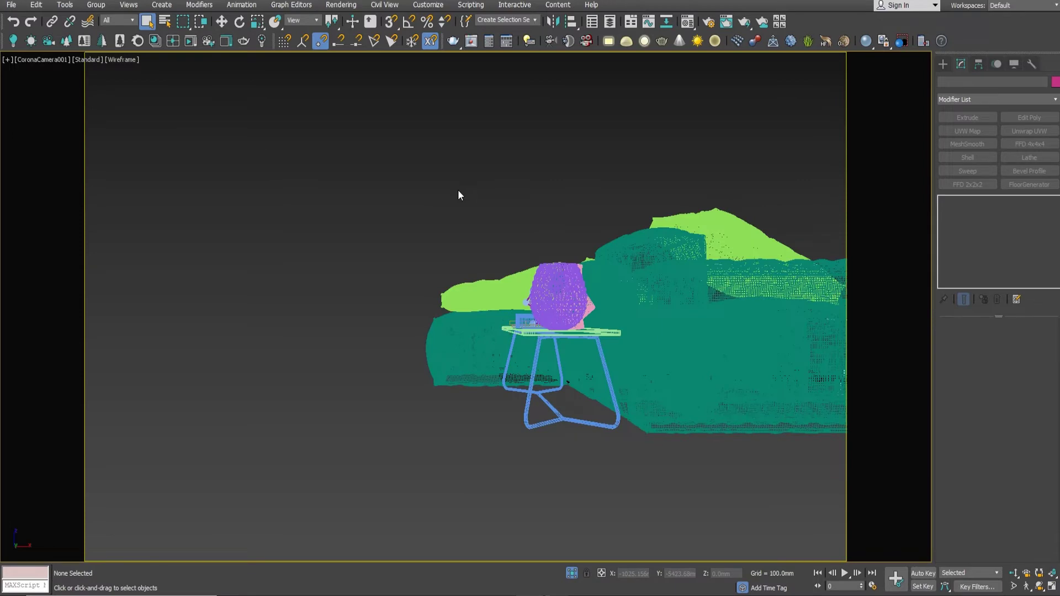
key(F3)
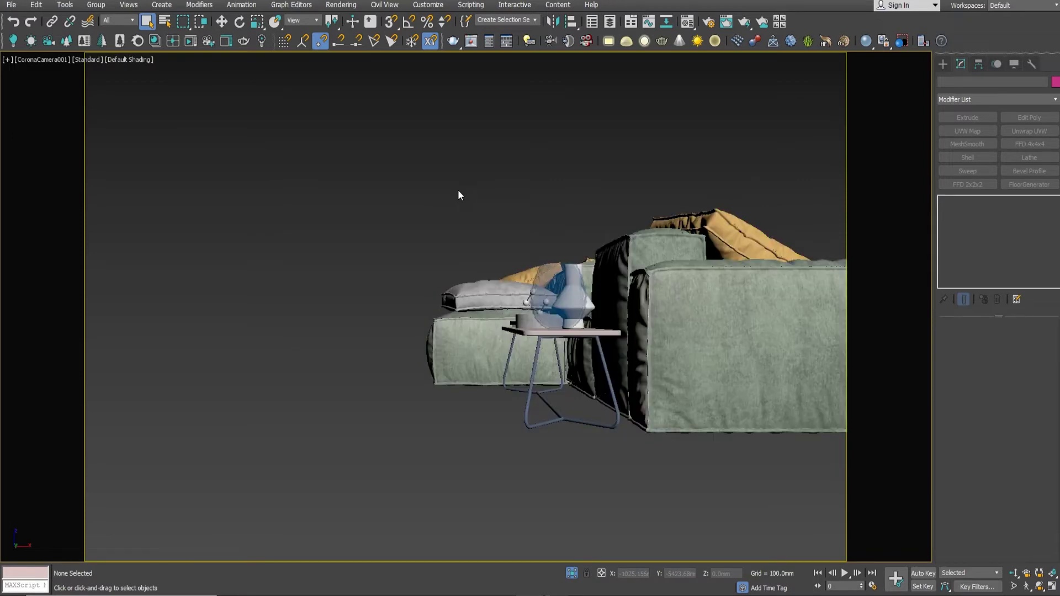
key(p)
mouse_move(458, 195)
alt+middle_down()
mouse_move(363, 320)
mouse_move(426, 303)
mouse_move(440, 347)
mouse_move(527, 267)
alt+middle_up()
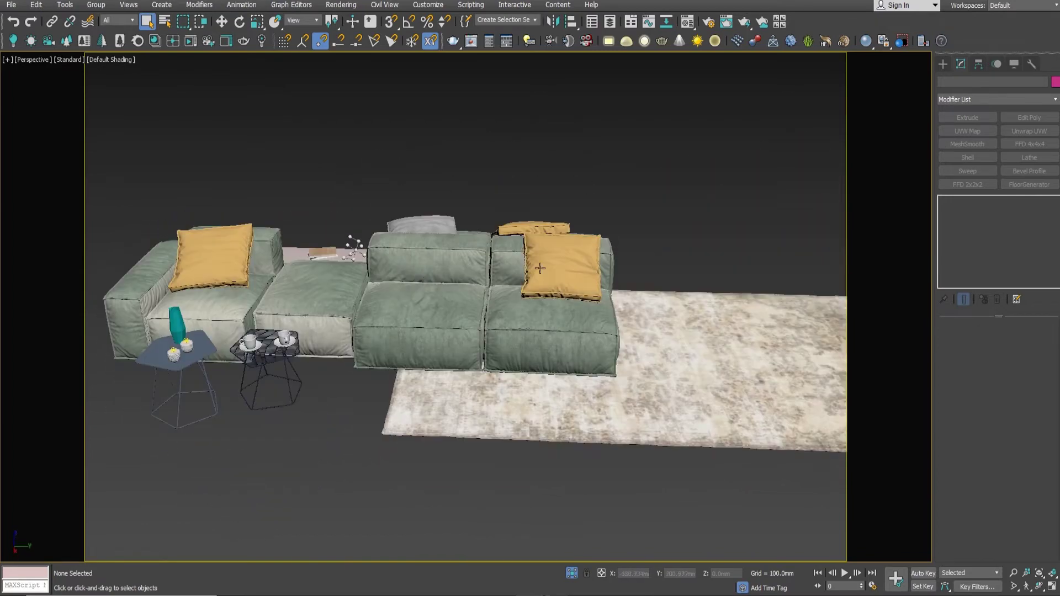
Ungroup the sofa group into its separate parts.
click(564, 266)
key(w)
click(96, 5)
click(111, 29)
Hide the front yellow, orange and grey back pillows.
click(514, 116)
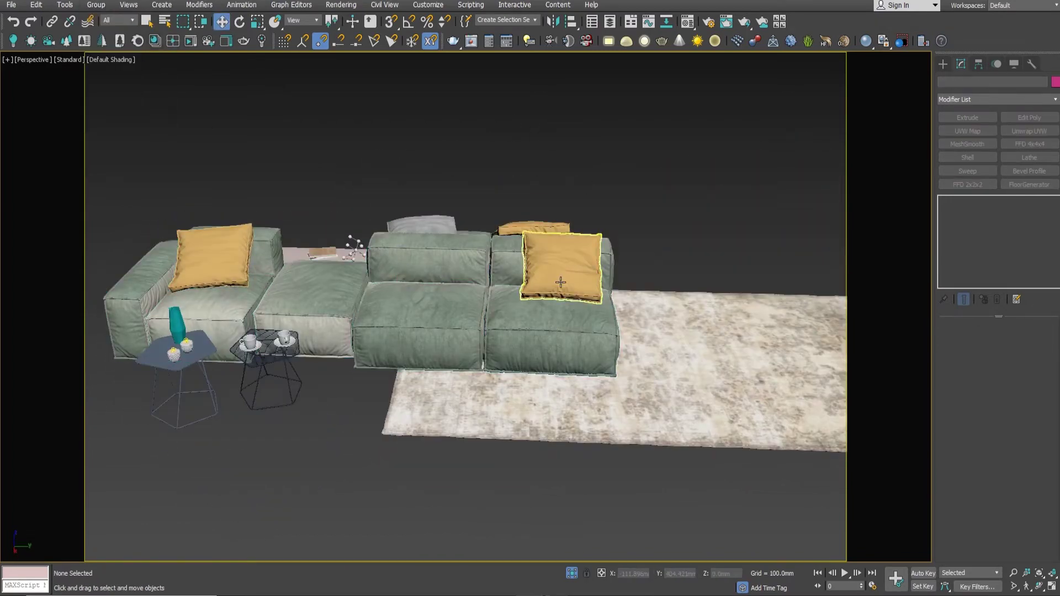
click(560, 282)
key(Delete)
click(532, 227)
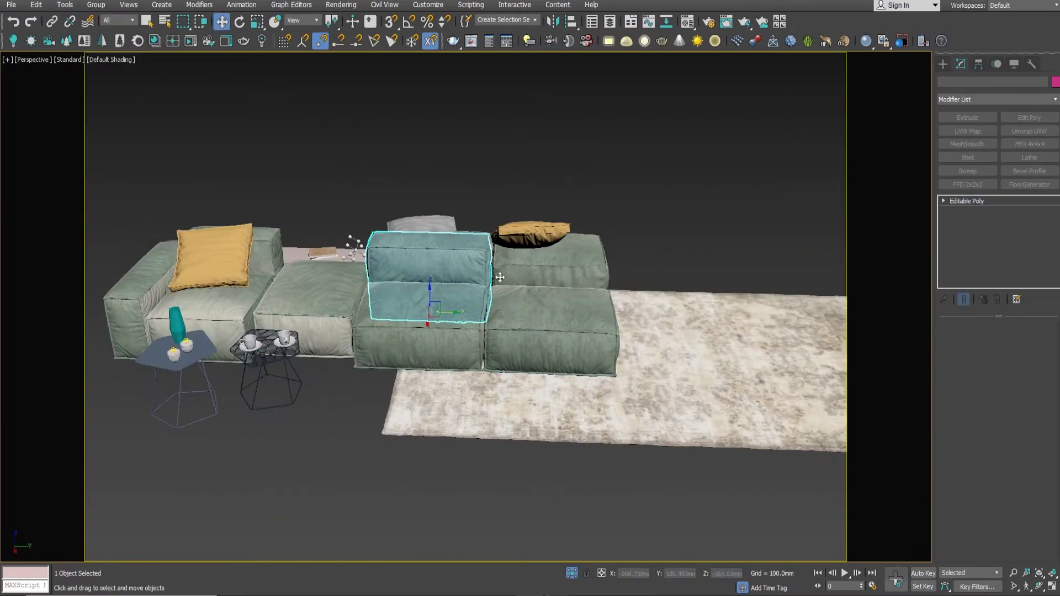
key(Delete)
click(459, 275)
key(Delete)
Hide the seat cushions, middle sofa piece and left sofa back.
click(549, 260)
key(Delete)
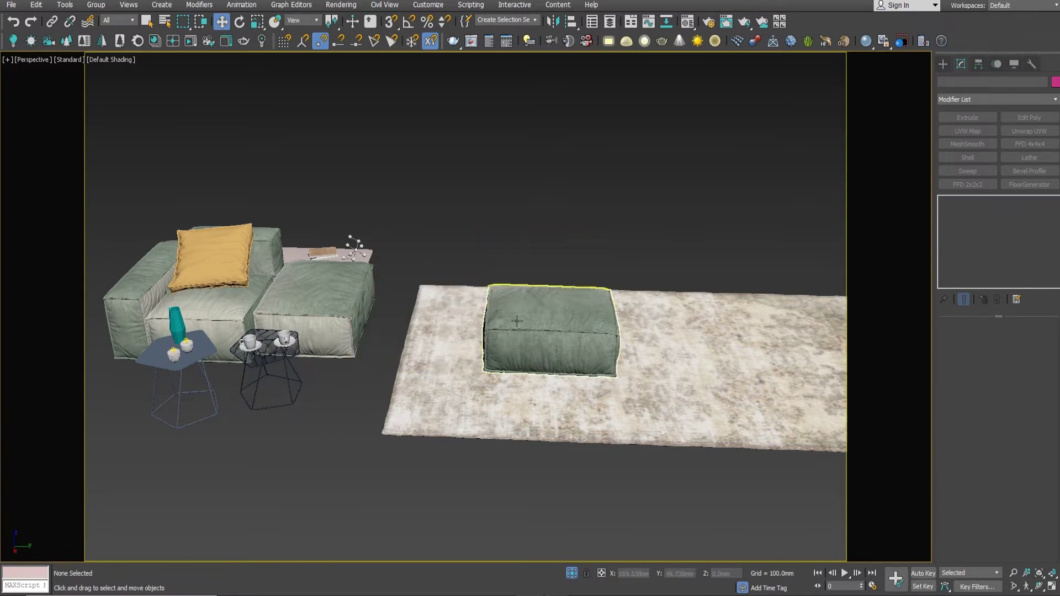
key(Delete)
key(Delete)
click(260, 288)
key(Delete)
click(221, 254)
key(Delete)
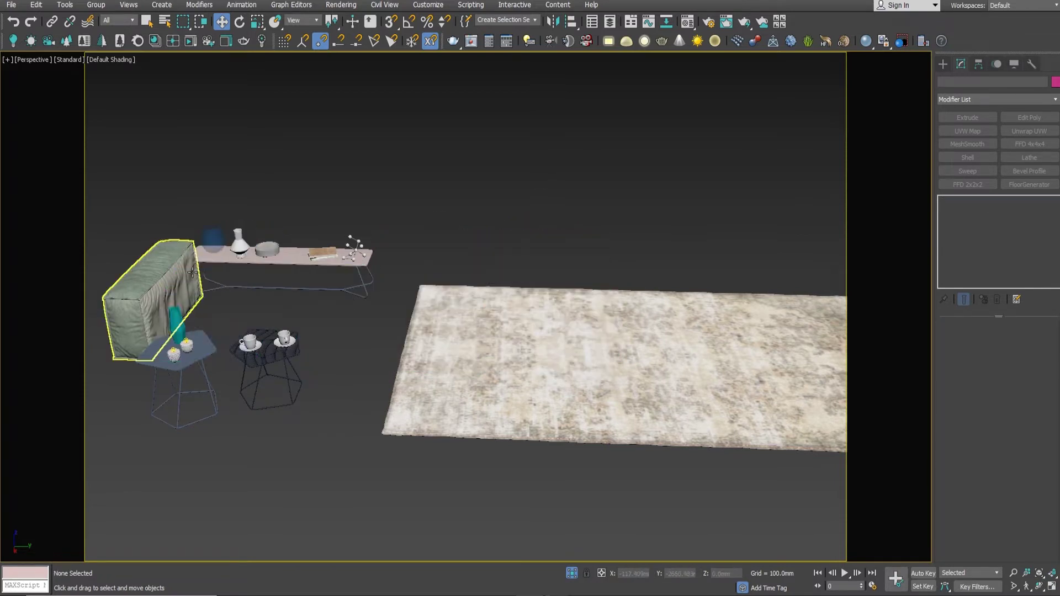
click(149, 298)
key(Delete)
Check the rug selection and switch the viewport to the top view.
click(536, 386)
click(627, 466)
scroll(627, 465, down, 5)
click(596, 414)
click(540, 322)
key(shift+f)
click(483, 411)
click(511, 393)
Show the top view in wireframe and frame the rug.
key(t)
key(z)
scroll(574, 374, down, 3)
scroll(607, 369, down, 3)
key(z)
scroll(642, 369, down, 4)
scroll(643, 369, down, 4)
Unhide all objects through the viewport quad menu.
right_click(642, 368)
click(702, 307)
scroll(496, 306, up, 3)
scroll(497, 309, up, 3)
scroll(519, 342, up, 3)
scroll(617, 376, up, 2)
scroll(617, 376, down, 2)
Rotate the rug -90° with Angle Snap enabled.
click(557, 296)
key(e)
drag(542, 164, 476, 322)
key(a)
key(w)
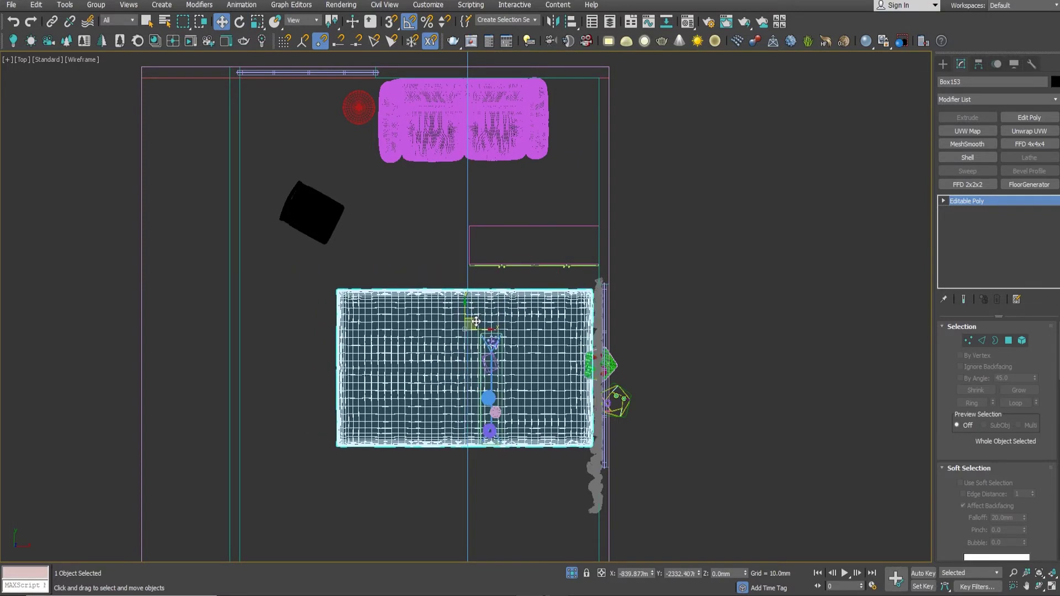
Move the narrow console with vases beside the black armchair.
scroll(495, 348, up, 5)
click(507, 351)
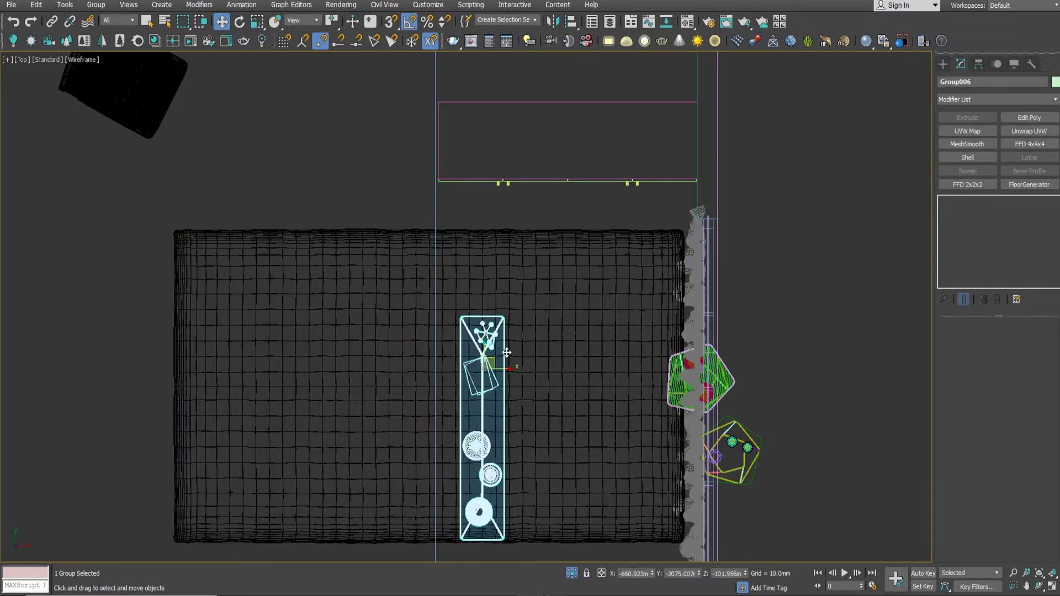
scroll(507, 351, down, 6)
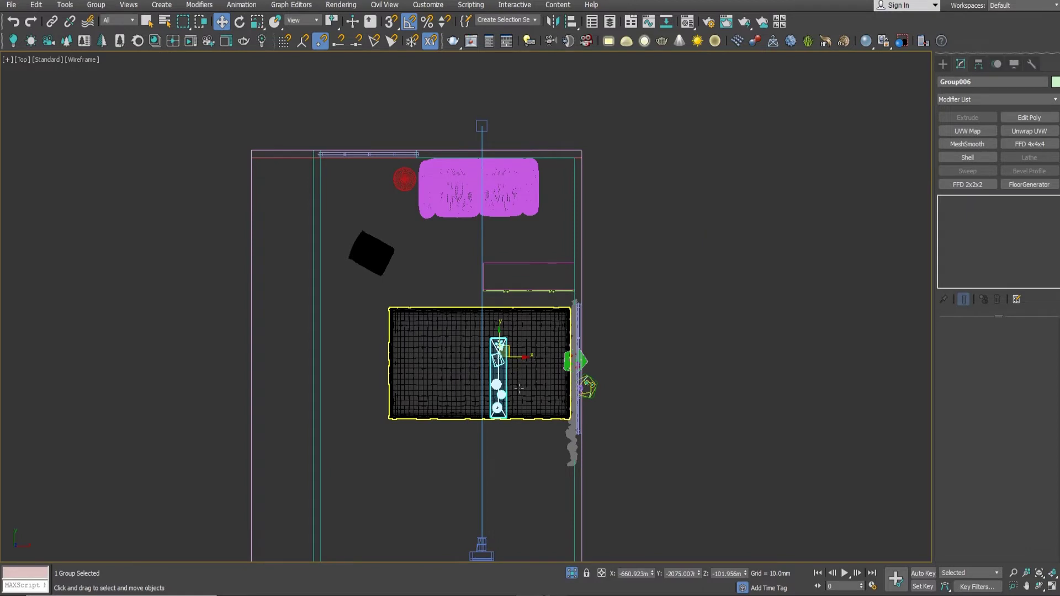
mouse_move(505, 348)
mouse_down()
mouse_move(401, 266)
mouse_move(342, 184)
mouse_up()
Marquee-select both pentagon side tables, move them onto the rug and rotate them.
scroll(590, 380, up, 5)
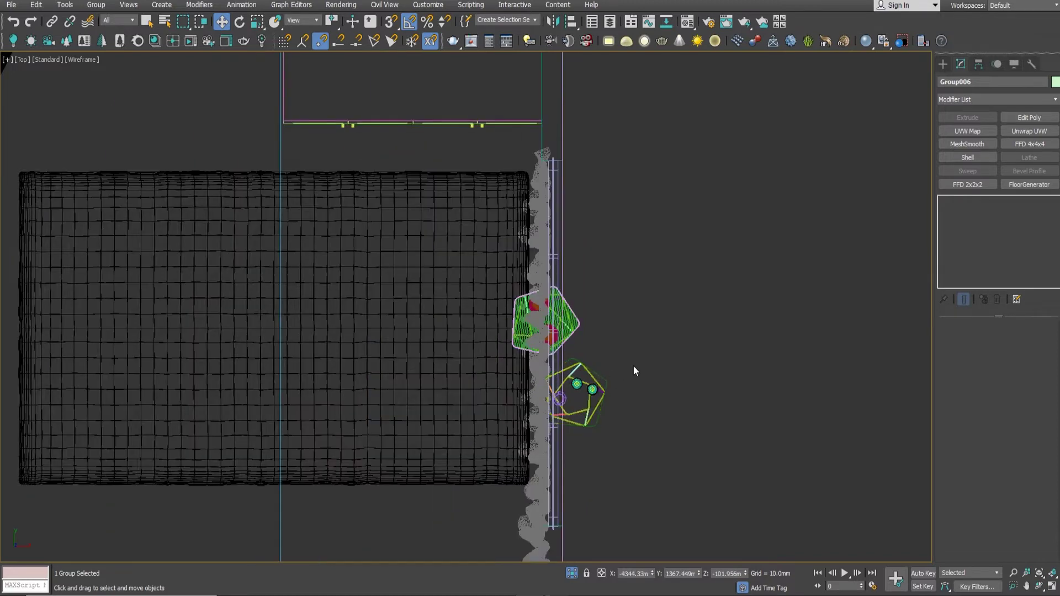
click(587, 361)
drag(457, 288, 481, 303)
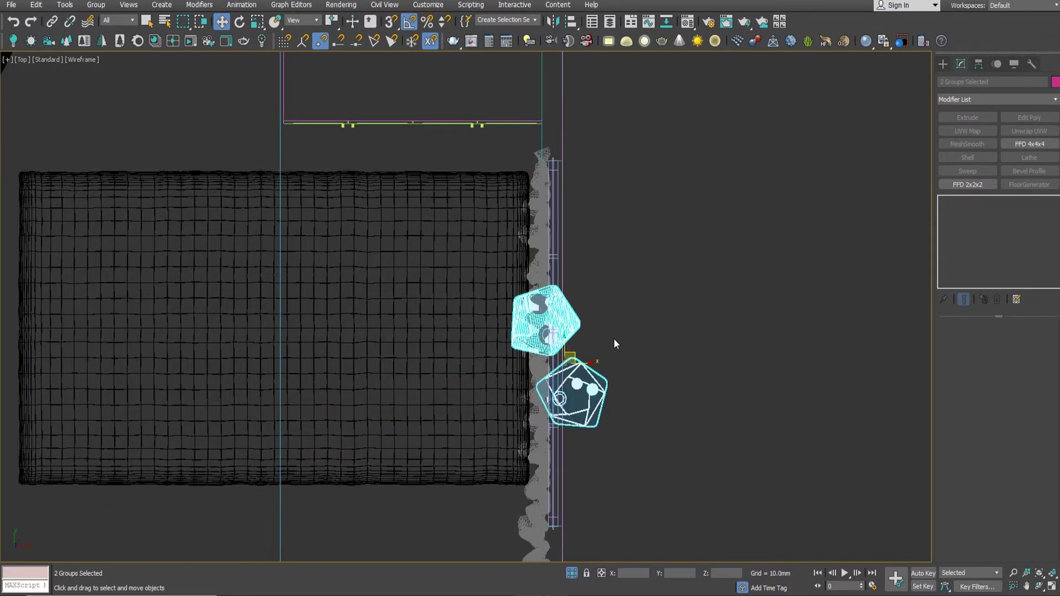
mouse_move(579, 361)
mouse_down()
mouse_move(210, 356)
mouse_move(220, 376)
mouse_move(154, 214)
mouse_up()
key(e)
key(w)
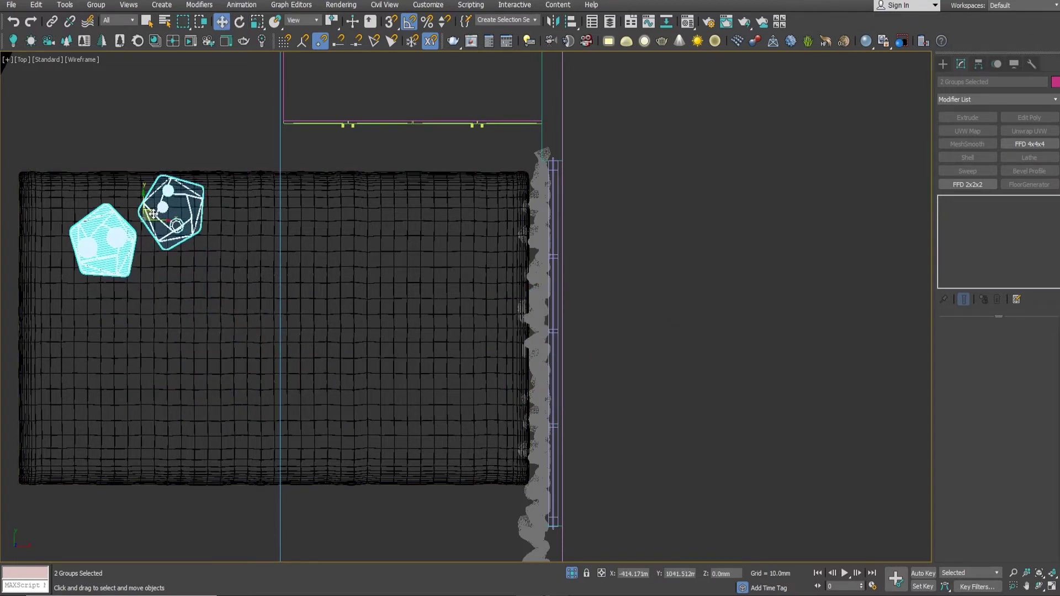
Maximise the camera viewport.
key(alt+w)
middle_click(696, 423)
key(alt+w)
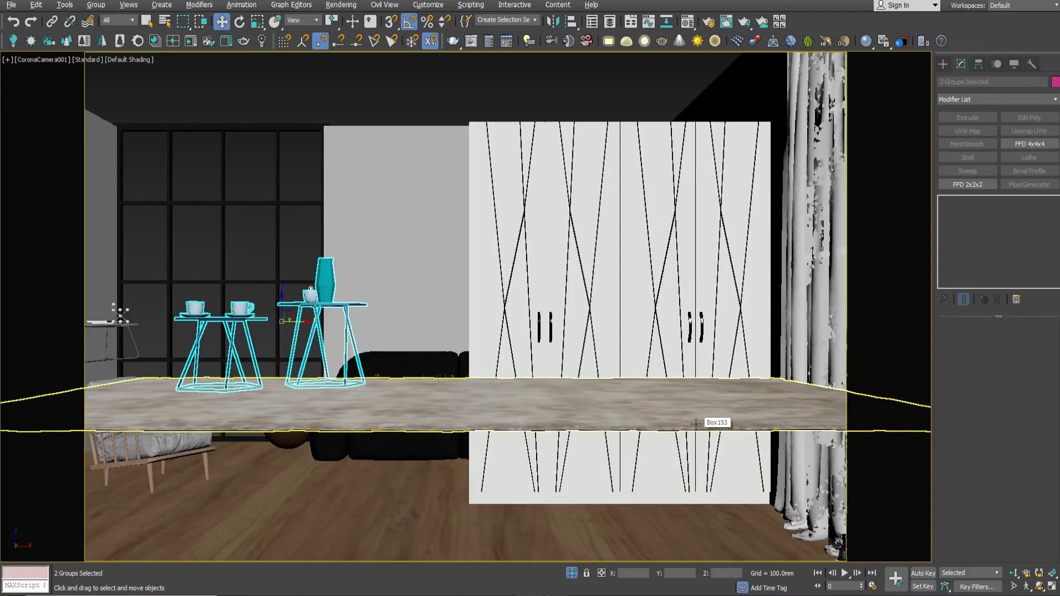
Maximise the front view and centre it on the room.
key(alt+w)
middle_click(703, 206)
key(alt+w)
scroll(703, 205, down, 4)
scroll(703, 205, down, 2)
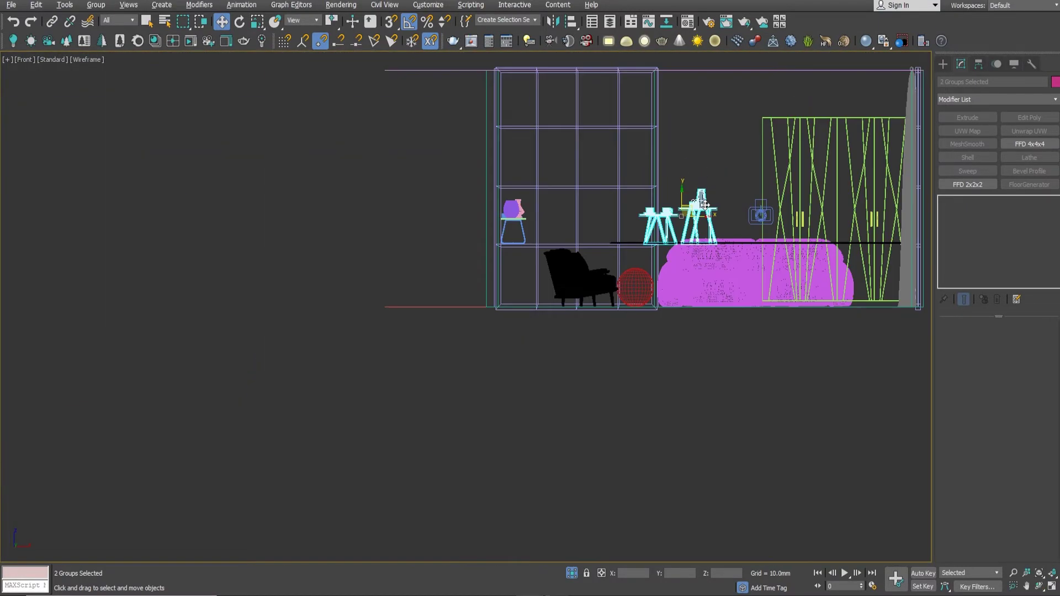
middle_drag(701, 211, 696, 230)
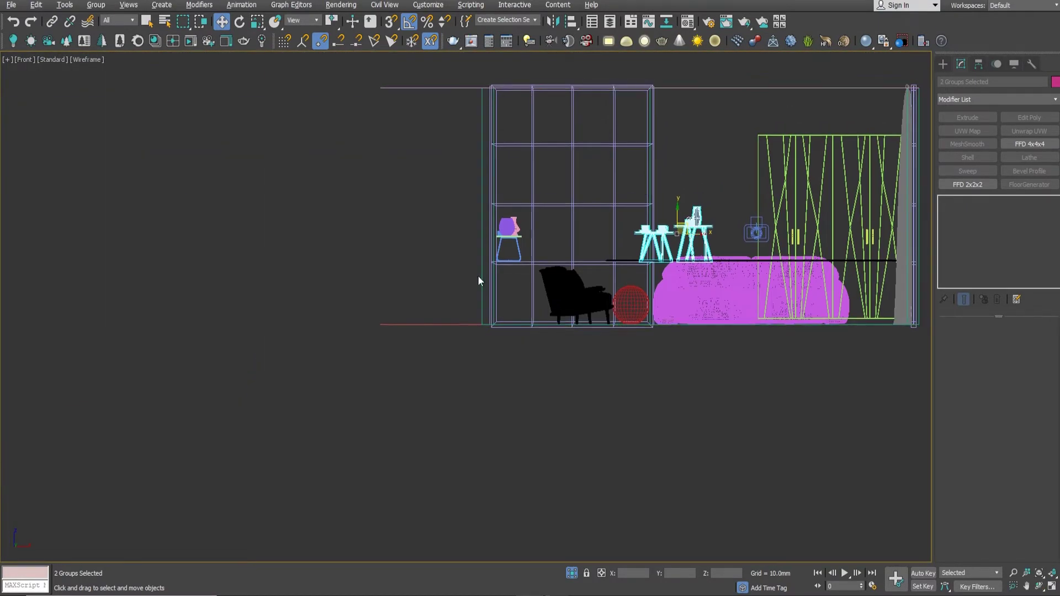
middle_drag(798, 269, 579, 244)
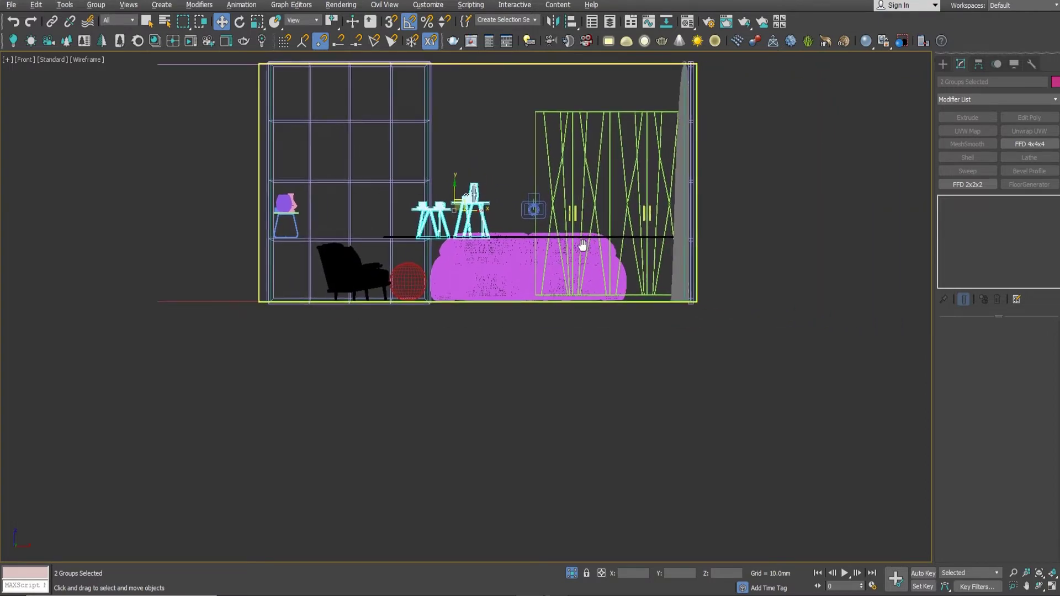
scroll(399, 228, up, 3)
Lower the rug, console and side tables to floor level.
ctrl+click(399, 229)
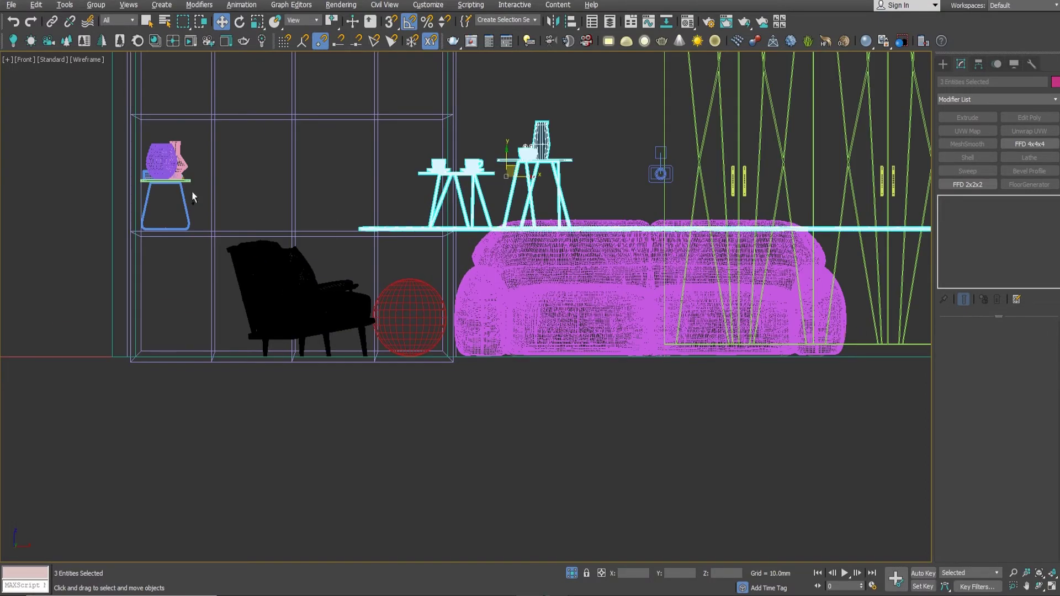
ctrl+click(163, 181)
drag(369, 155, 371, 243)
scroll(440, 340, up, 5)
drag(480, 281, 507, 385)
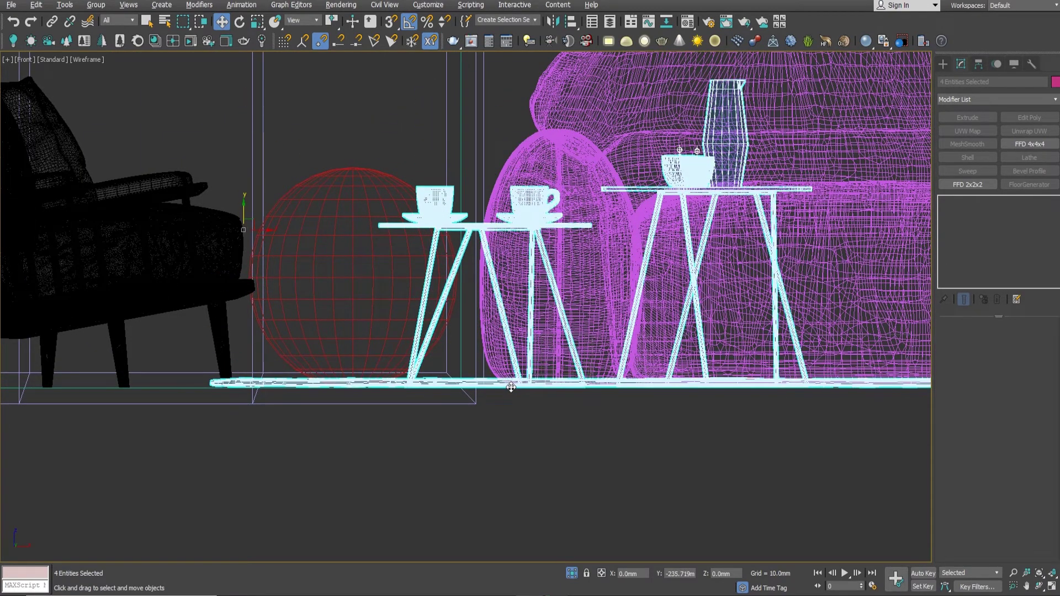
scroll(507, 385, down, 4)
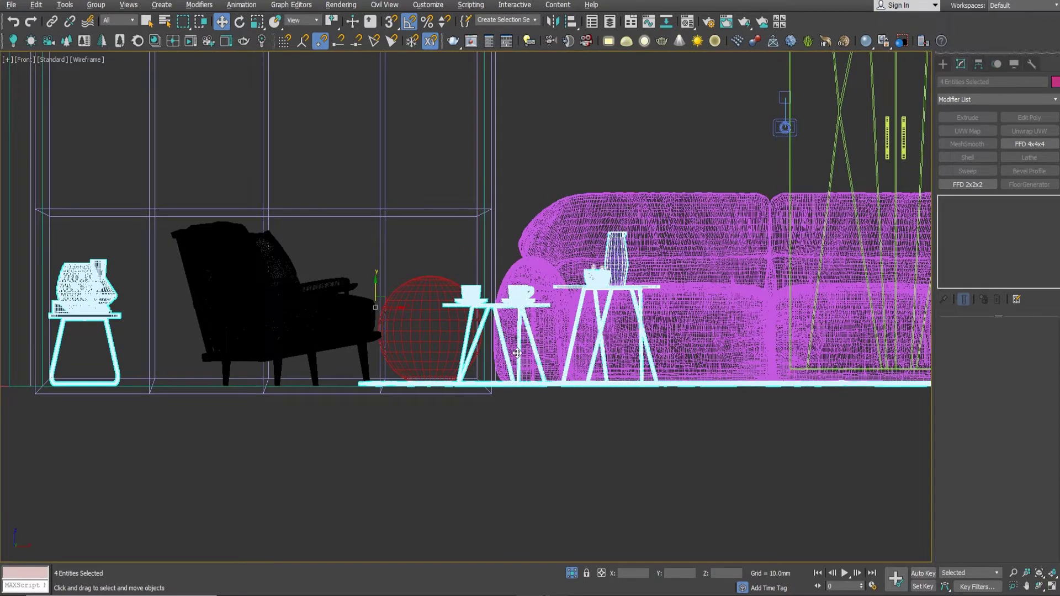
scroll(517, 353, down, 3)
scroll(517, 353, down, 3)
In the top view, move the two pentagon side tables beside the sofa.
key(alt+w)
key(alt+w)
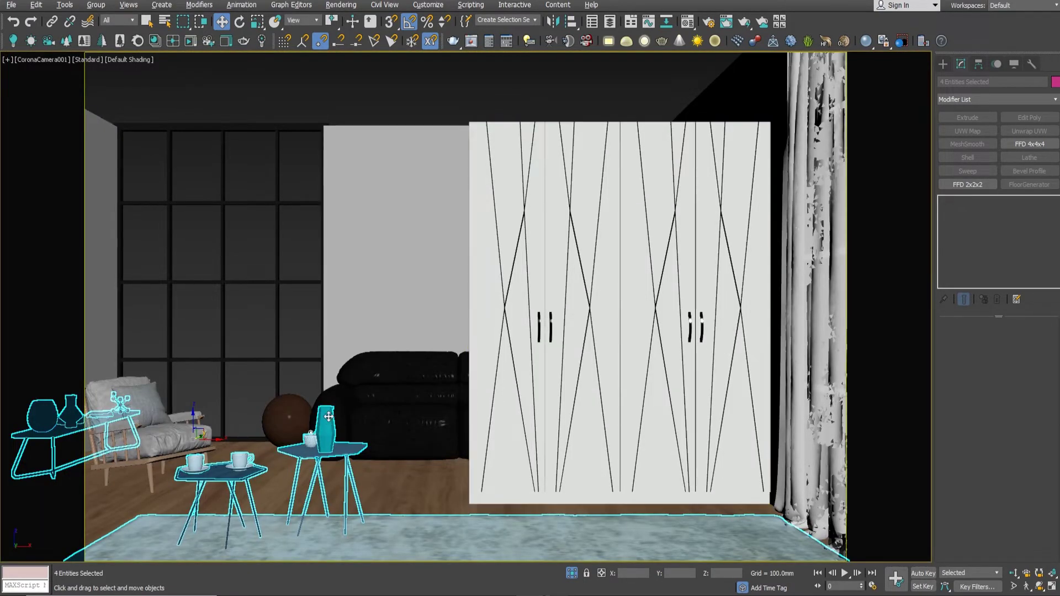
key(alt+w)
middle_click(303, 253)
key(alt+w)
click(679, 320)
scroll(737, 338, down, 5)
mouse_move(528, 263)
mouse_down()
mouse_move(578, 319)
mouse_move(574, 228)
mouse_move(586, 207)
mouse_up()
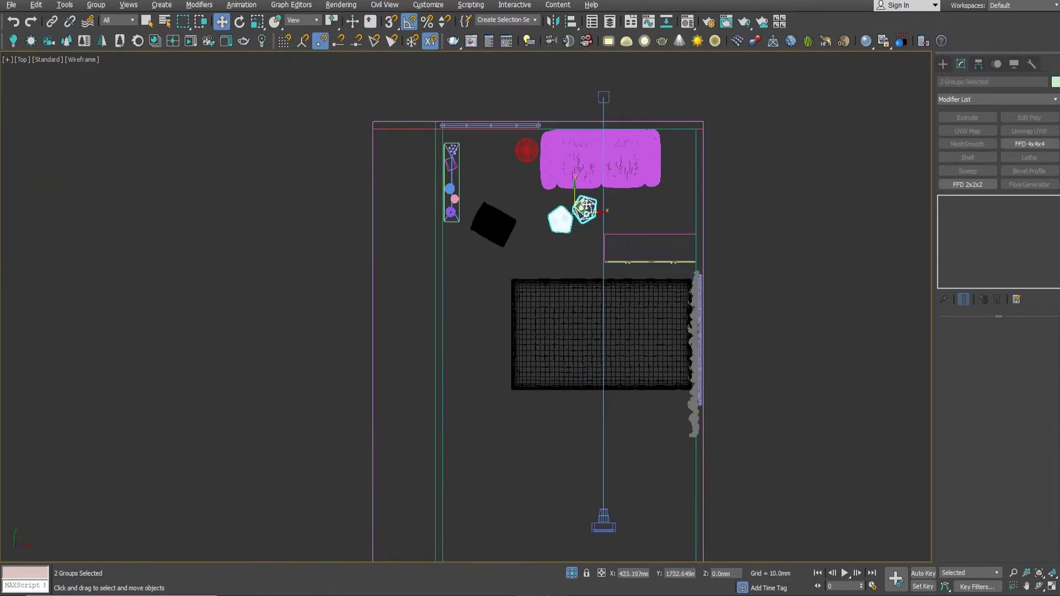
key(c)
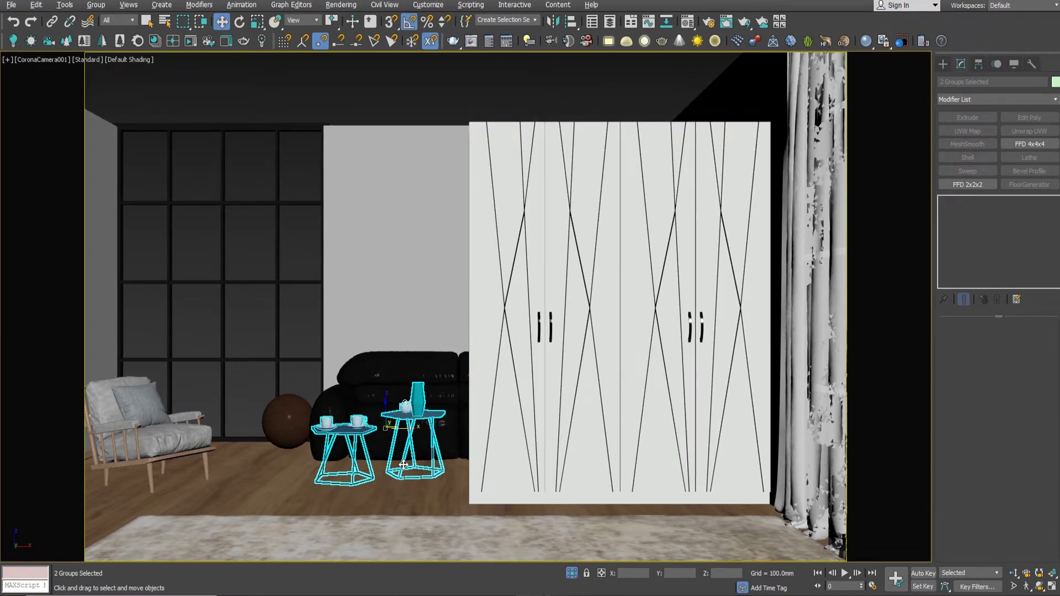
click(271, 419)
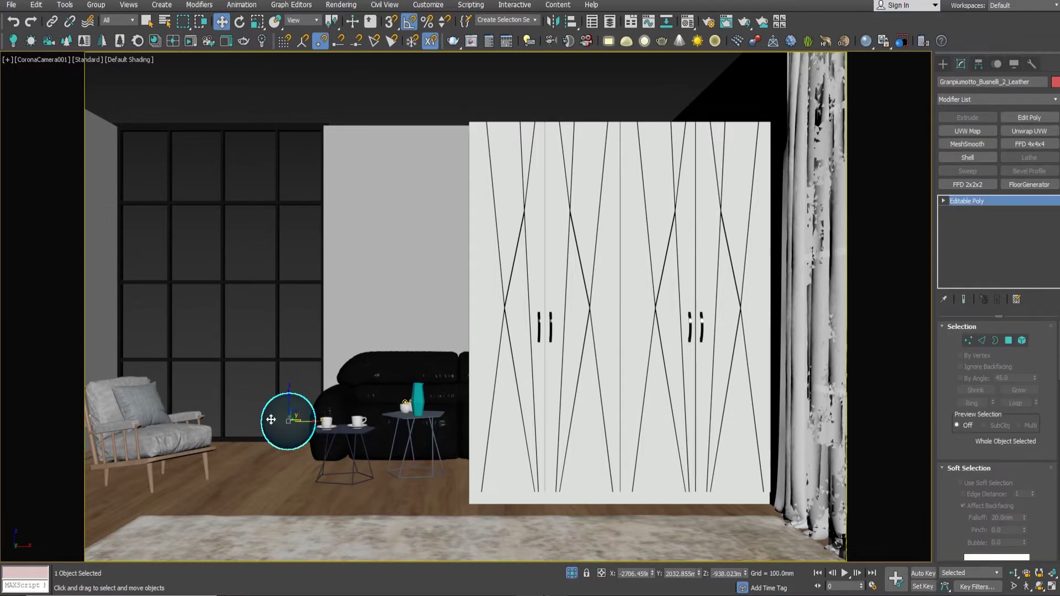
Shift the armchair slightly to the right.
click(178, 435)
key(alt+w)
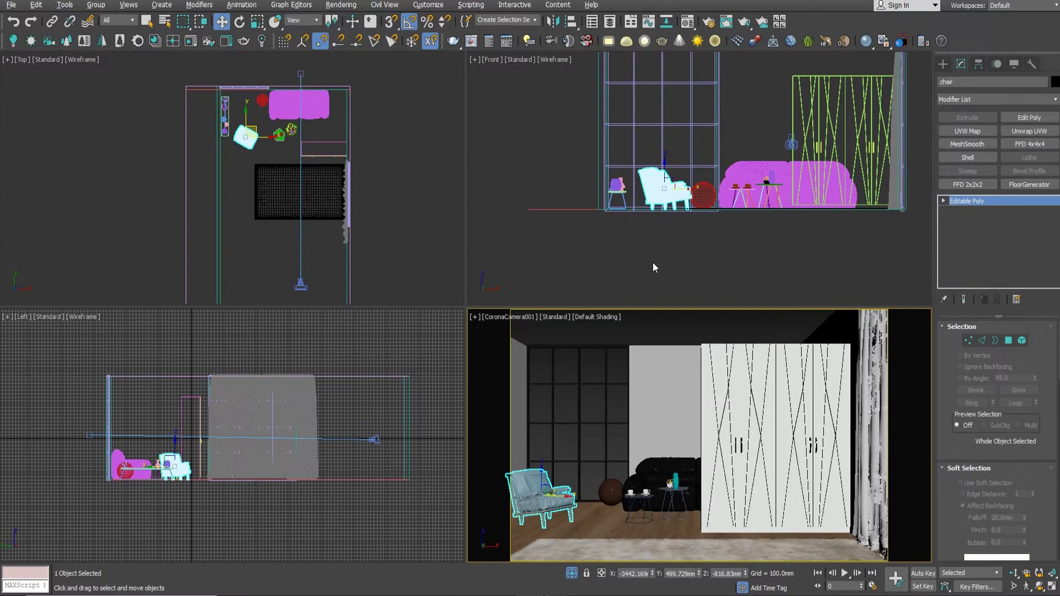
key(alt+w)
key(r)
key(w)
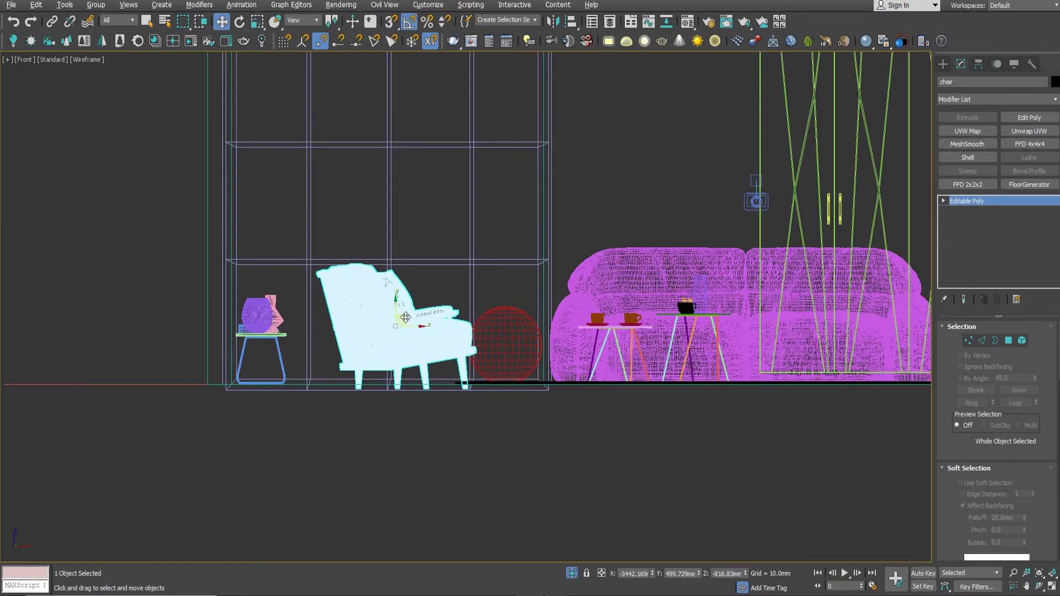
scroll(393, 320, up, 6)
scroll(394, 313, up, 2)
drag(394, 313, 396, 314)
Move the round pouf to the rug's right edge.
click(745, 334)
key(t)
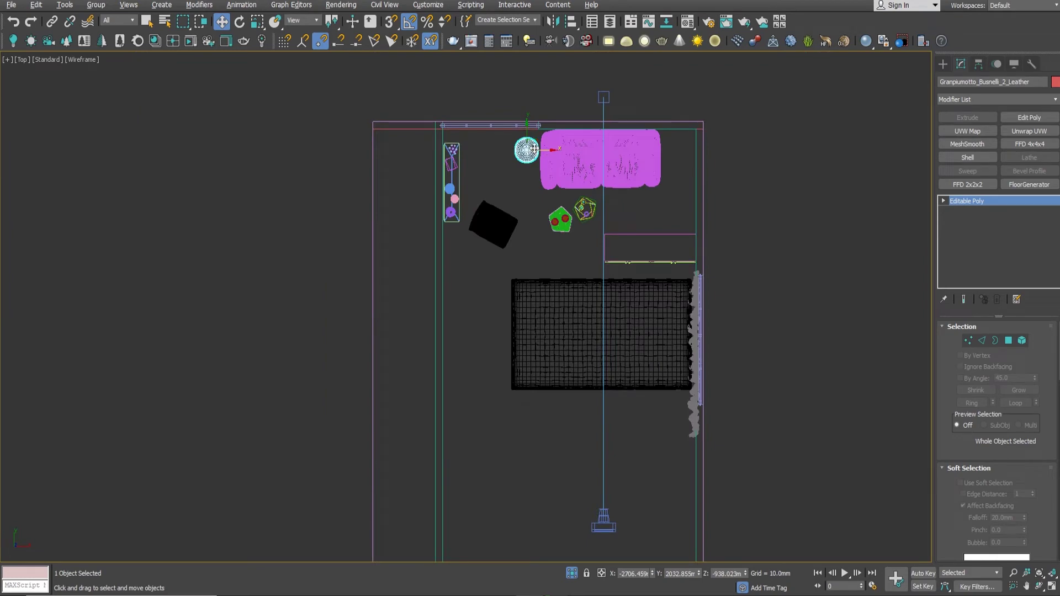
drag(534, 149, 644, 149)
drag(646, 146, 676, 314)
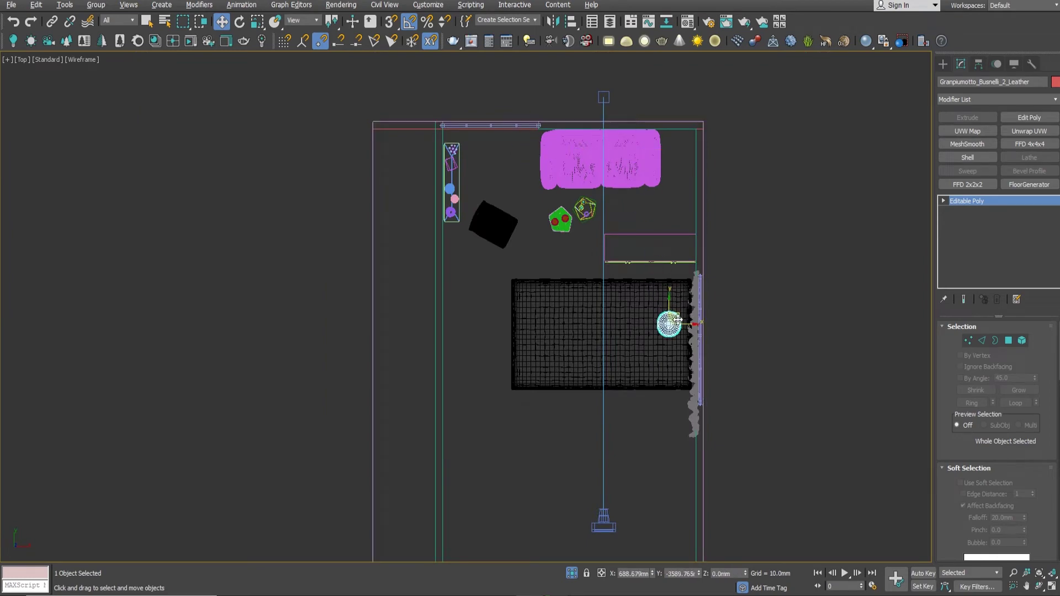
key(alt+w)
key(alt+w)
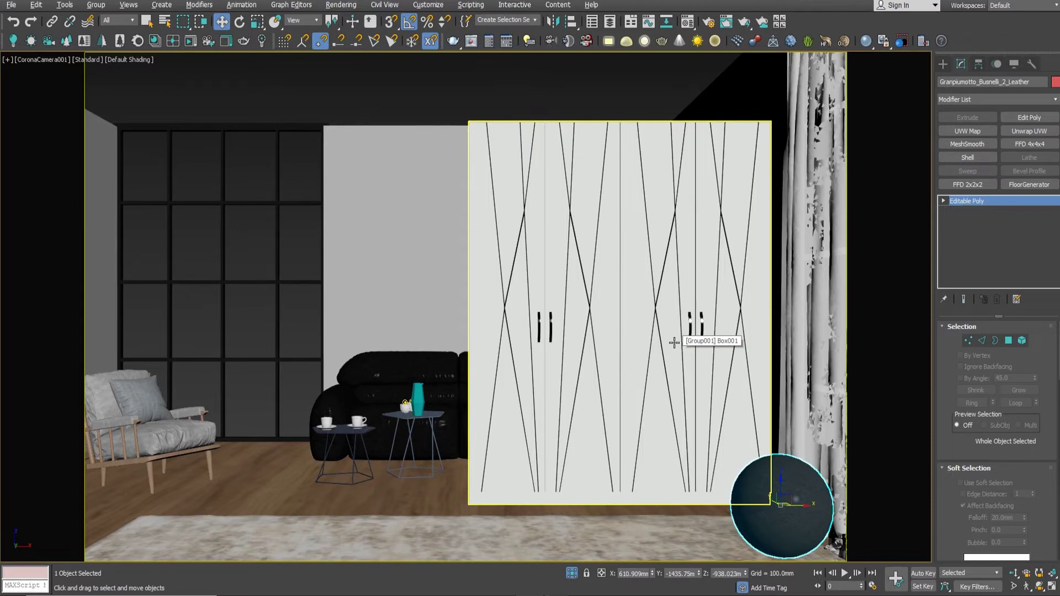
key(ctrl+z)
key(ctrl+z)
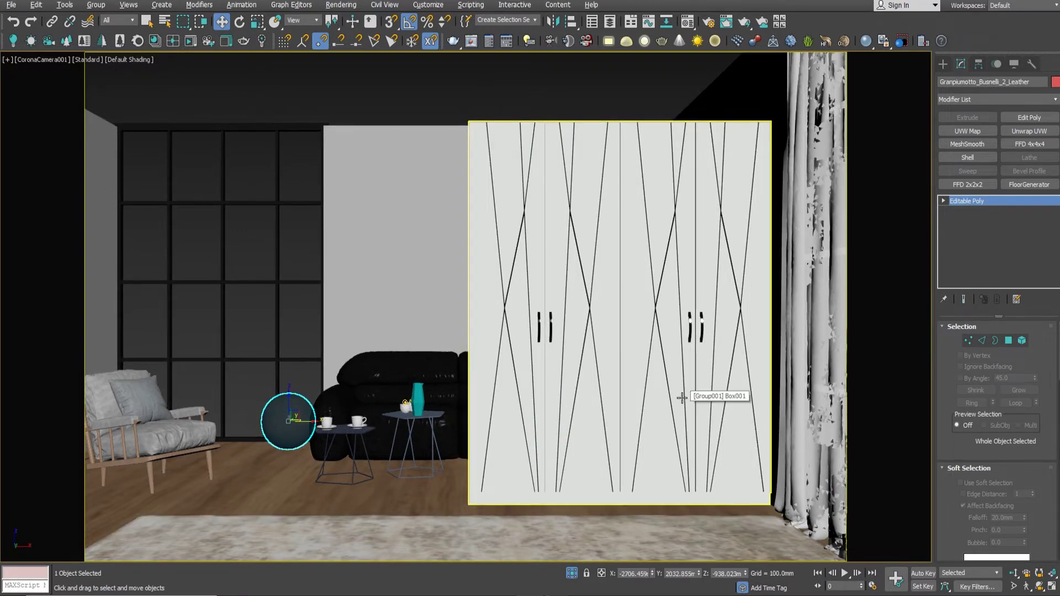
key(alt+w)
key(alt+w)
Reposition the side tables, placing the cup table in the left foreground.
click(571, 224)
drag(571, 224, 733, 343)
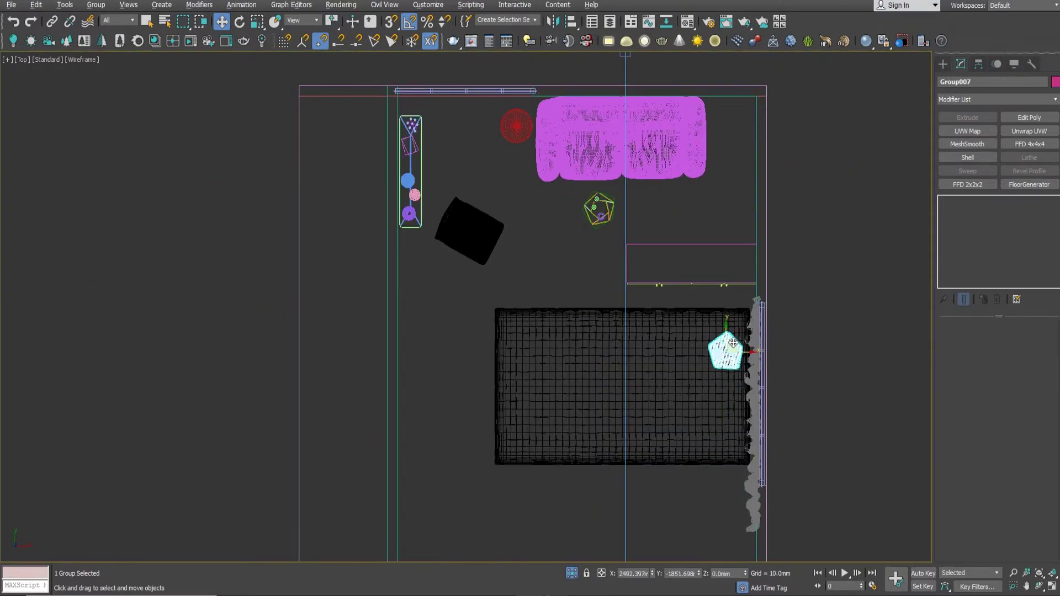
key(alt+w)
key(alt+w)
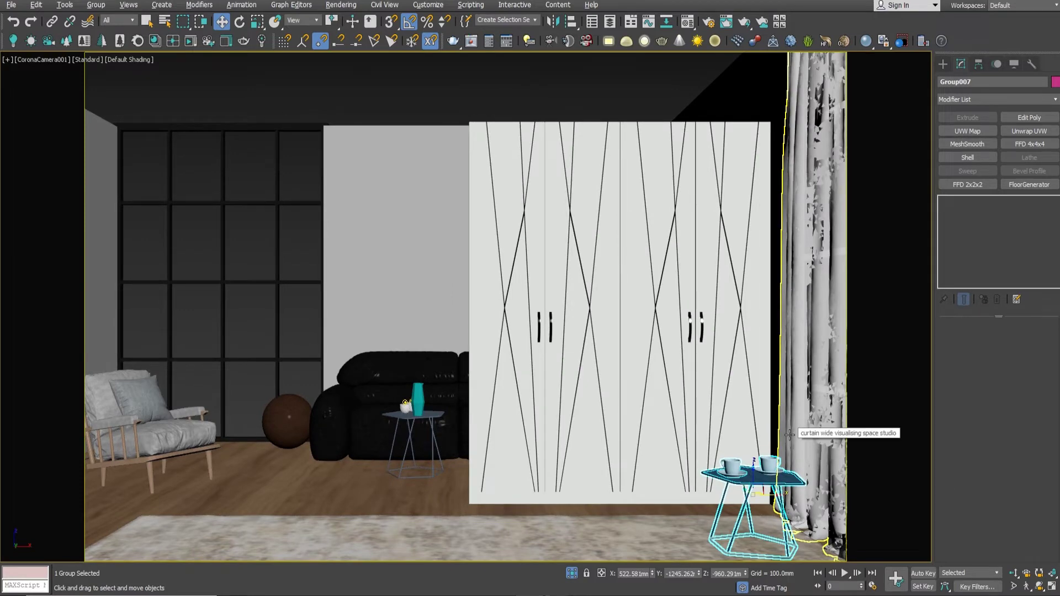
key(alt+w)
drag(362, 181, 375, 195)
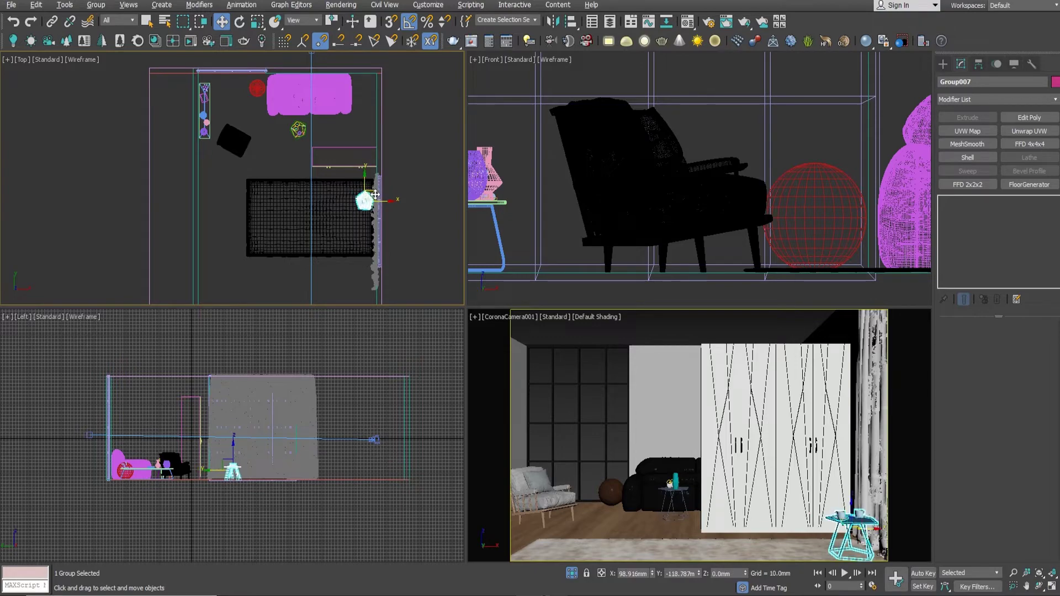
key(alt+w)
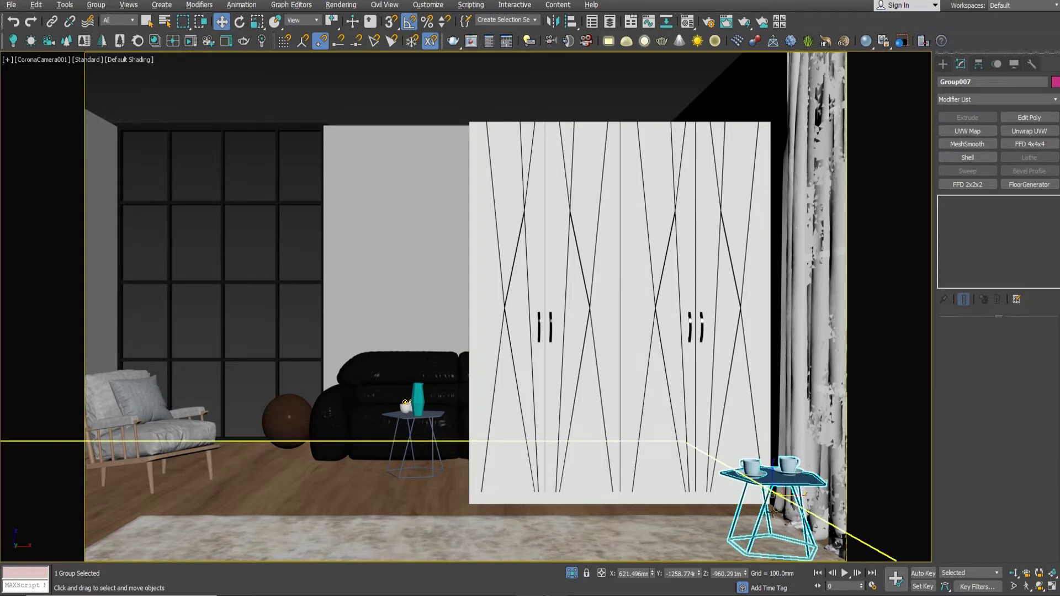
mouse_move(773, 497)
mouse_down()
mouse_move(273, 507)
mouse_move(303, 513)
mouse_up()
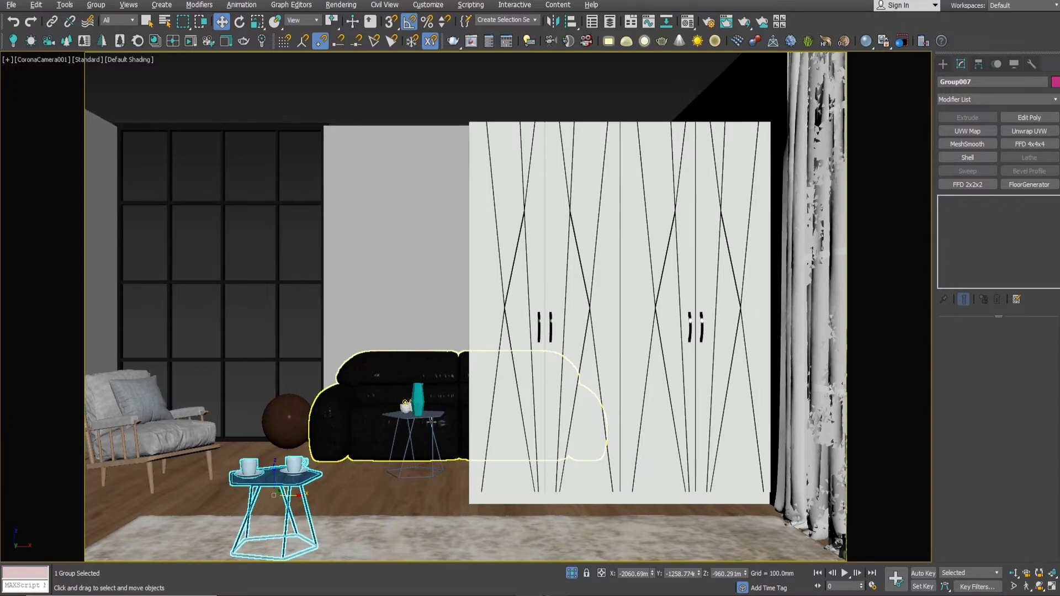
Move the small vase table next to the armchair.
click(414, 422)
key(alt+w)
key(alt+w)
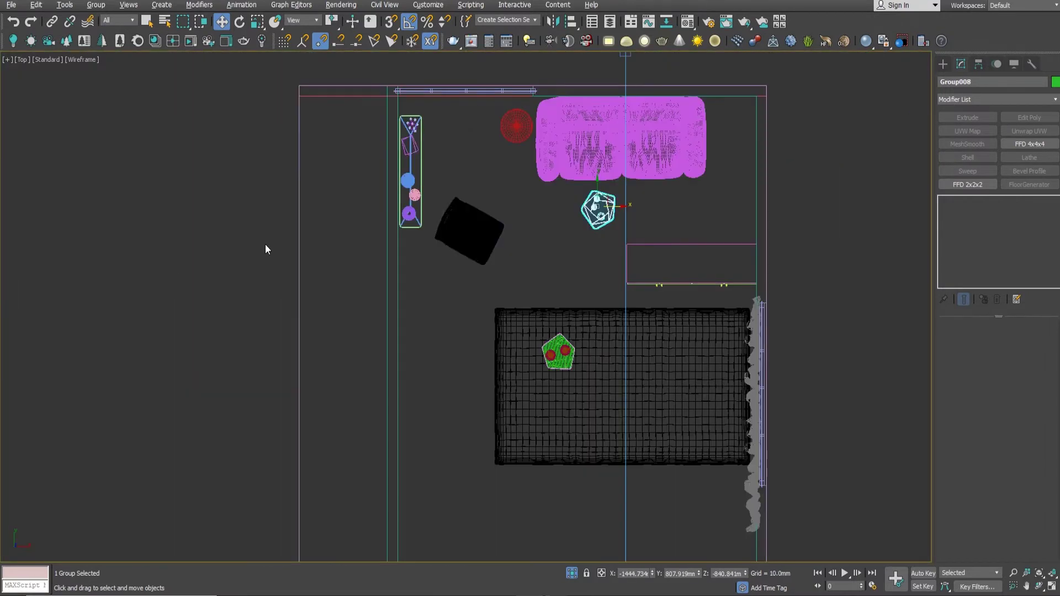
drag(612, 204, 521, 211)
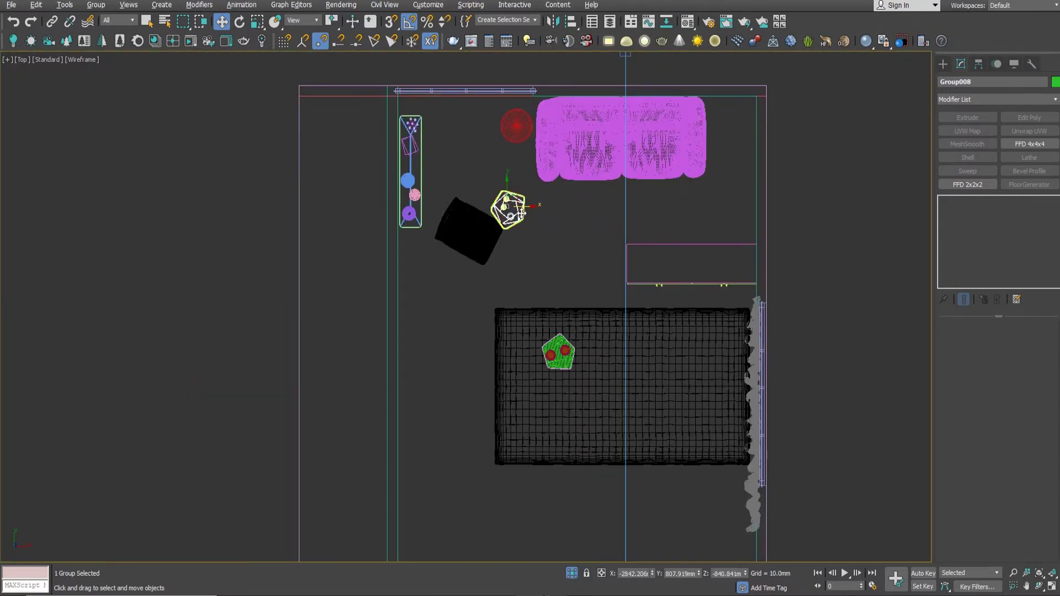
key(alt+w)
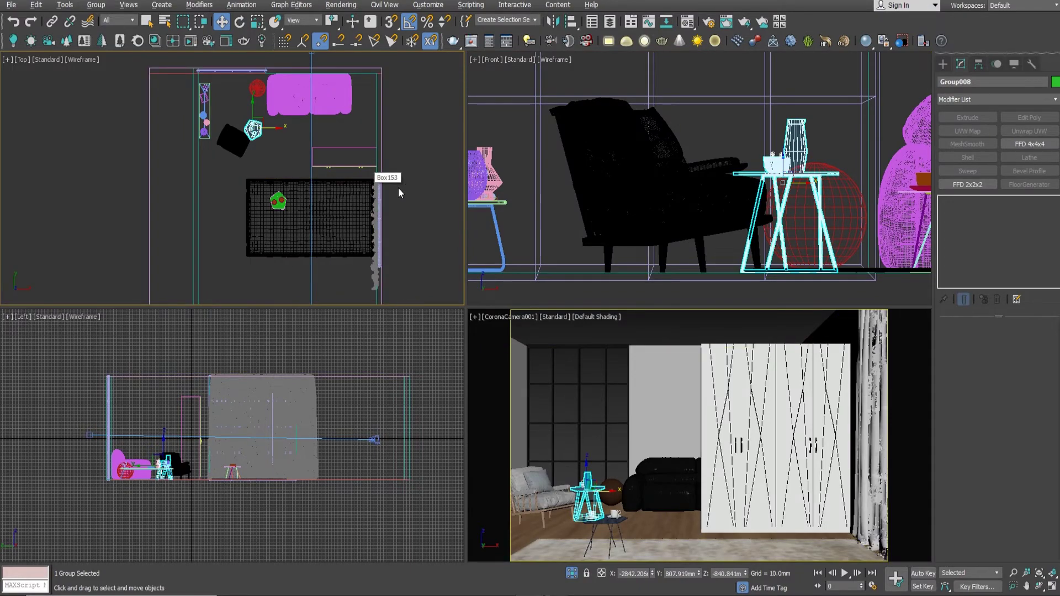
Place the tall narrow shelf unit beside the rug near the curtain.
click(206, 102)
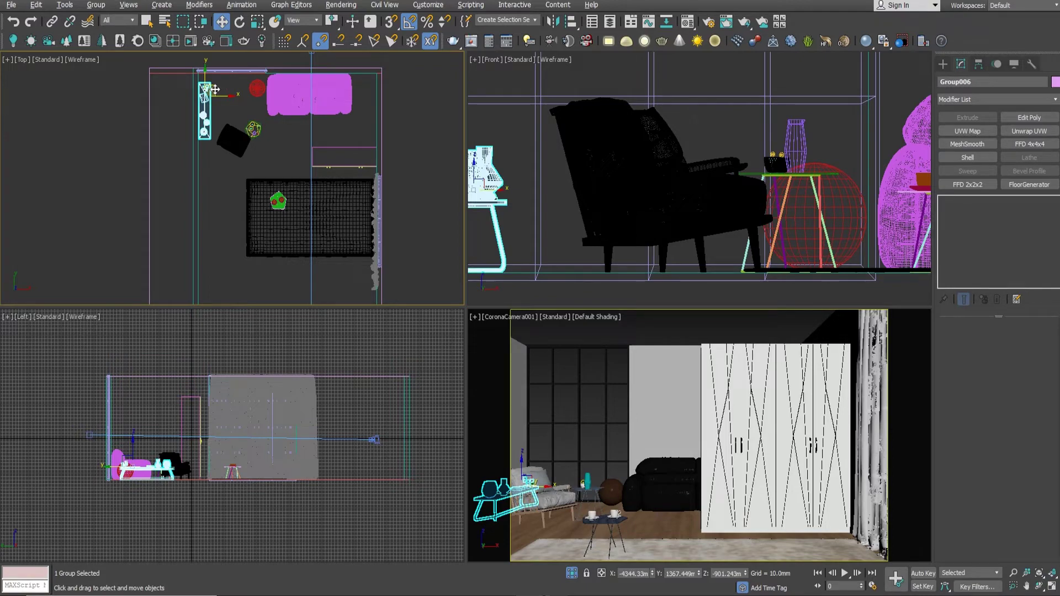
mouse_move(214, 89)
mouse_down()
mouse_move(277, 173)
mouse_move(365, 198)
mouse_move(368, 233)
mouse_up()
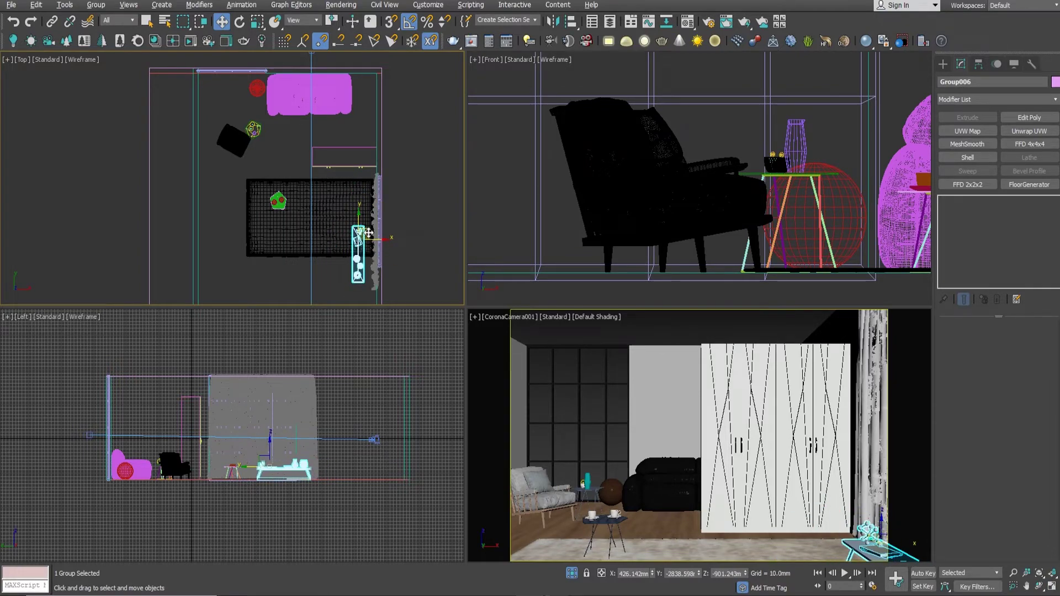
key(alt+w)
scroll(744, 448, up, 3)
drag(625, 399, 647, 400)
key(c)
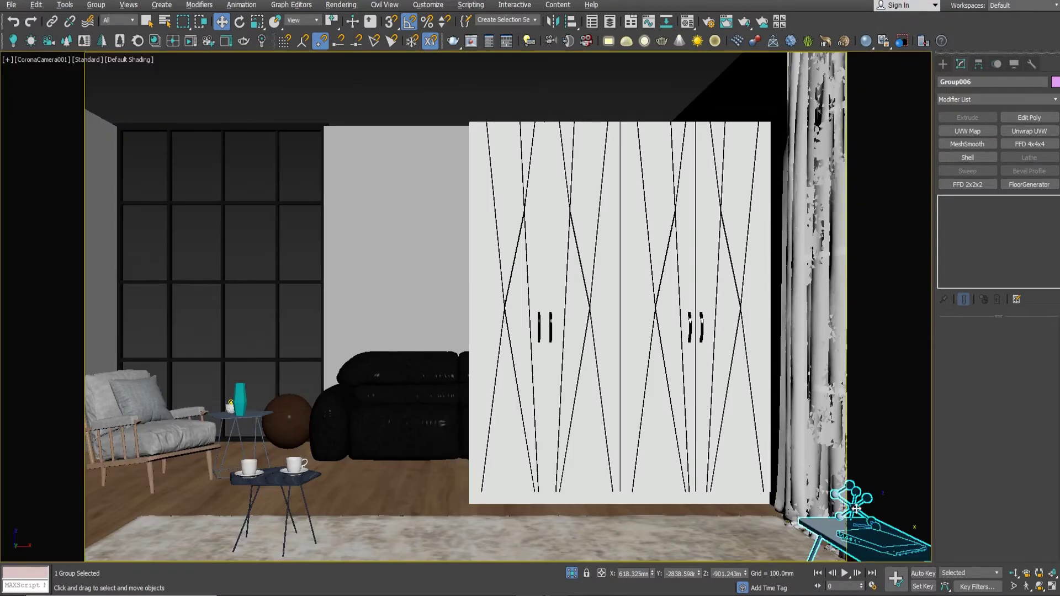
key(alt+w)
drag(319, 210, 319, 193)
Clear the selection and review the arrangement in the camera view.
key(ctrl+d)
key(alt+w)
key(c)
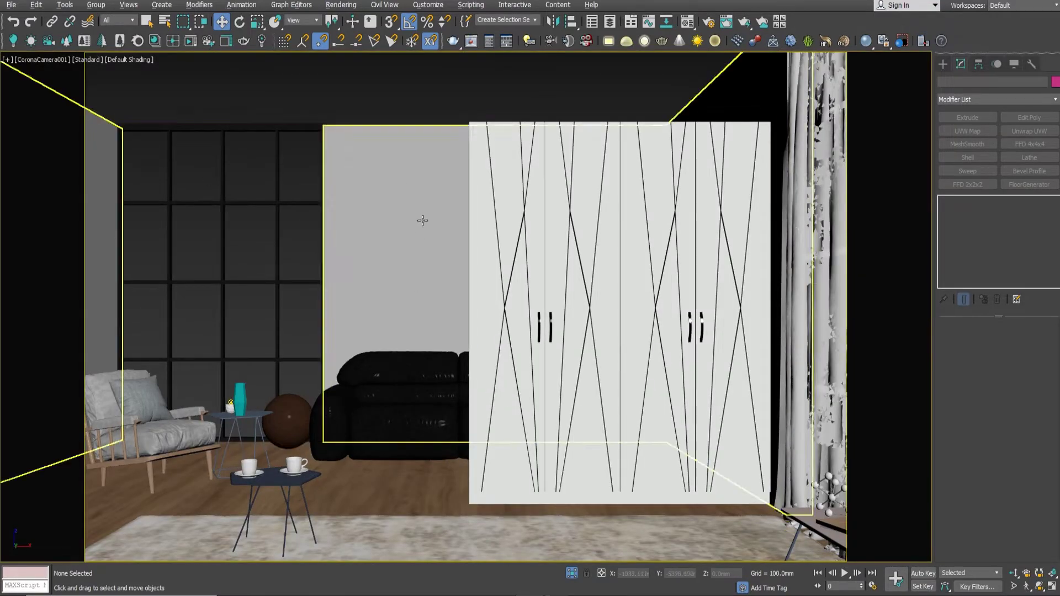
click(237, 420)
key(alt+w)
Move the vase table, then slide the cup table up beside it in the Top view.
middle_drag(171, 153, 196, 331)
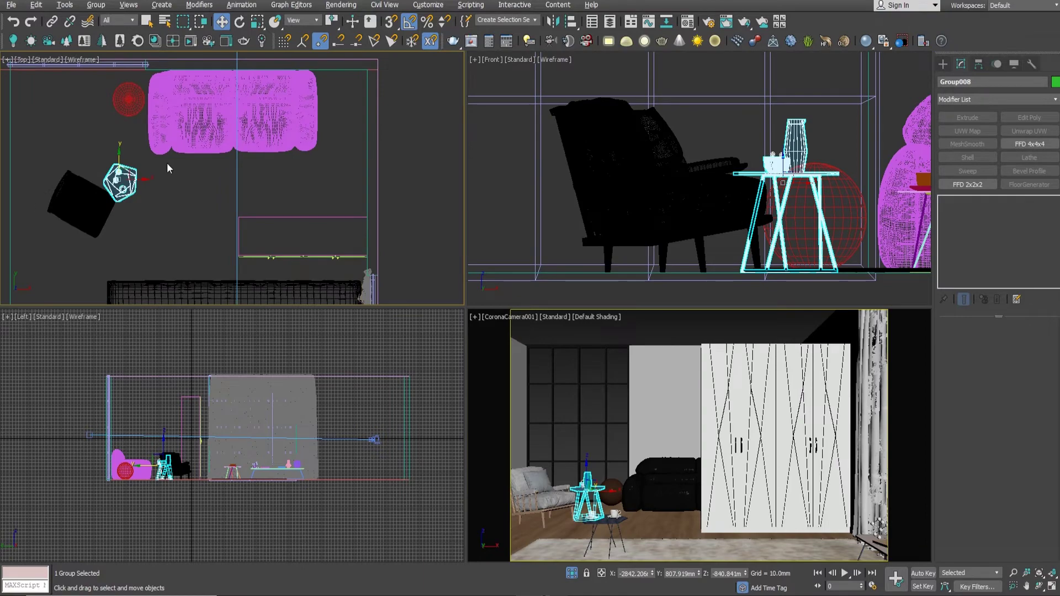
drag(133, 170, 141, 218)
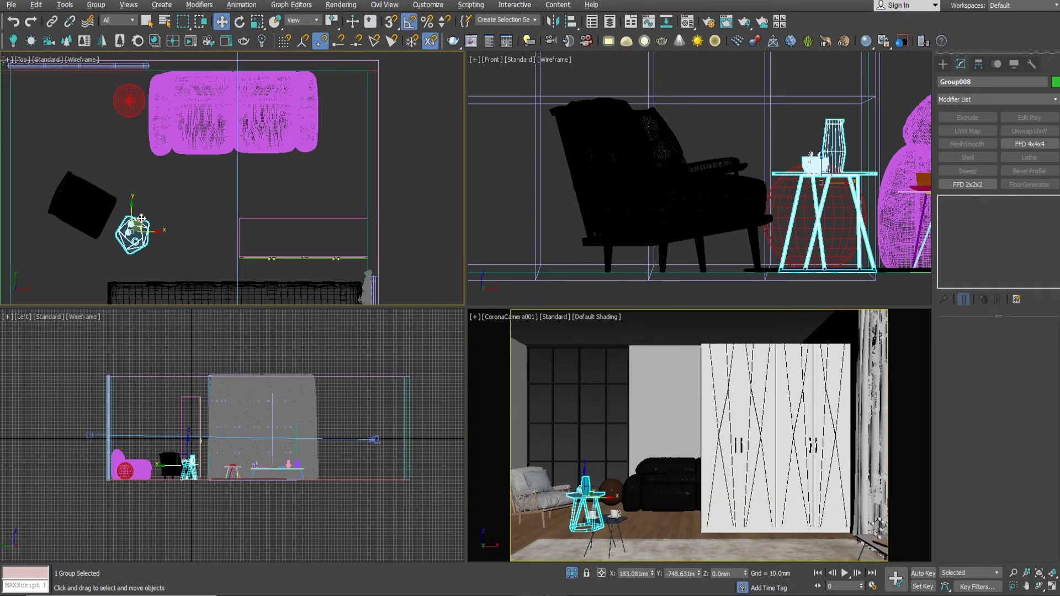
middle_drag(144, 255, 157, 117)
click(190, 199)
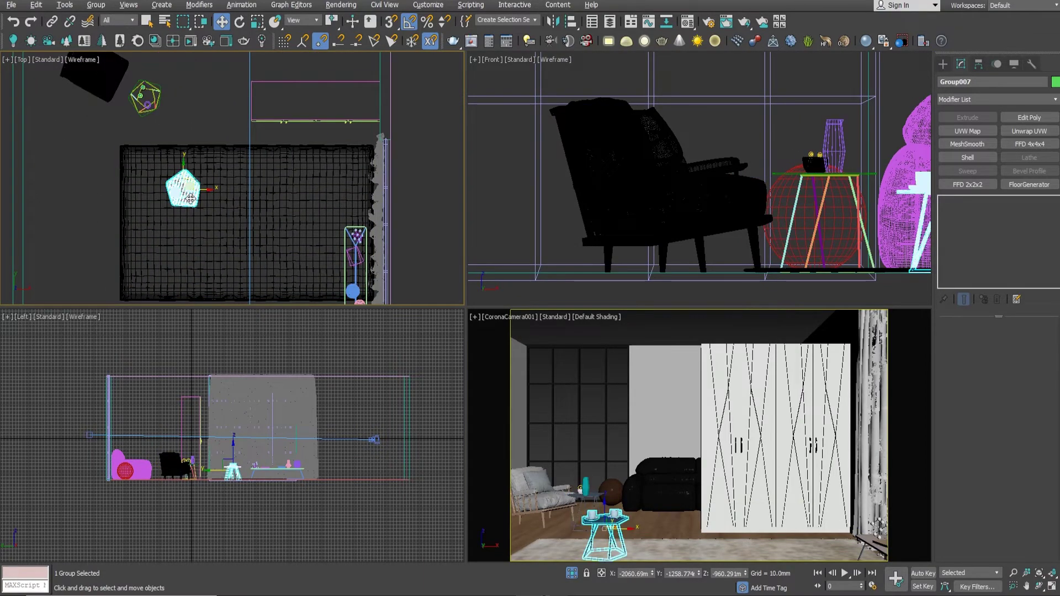
mouse_move(191, 199)
mouse_down()
mouse_move(166, 168)
mouse_move(167, 177)
mouse_up()
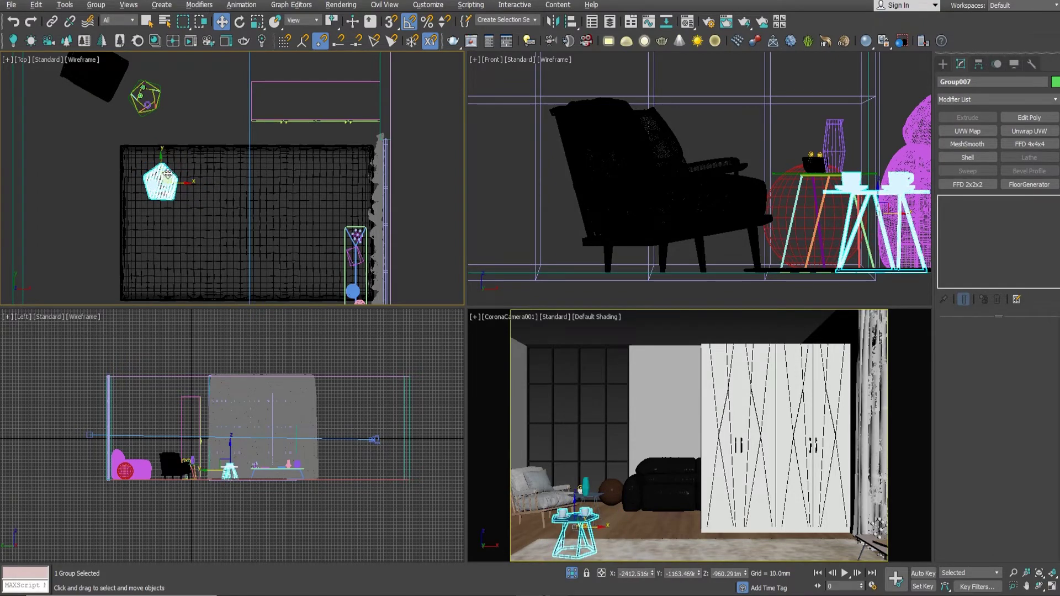
click(496, 442)
Raise the cup table slightly in the Front view so it sits at floor level.
key(alt+w)
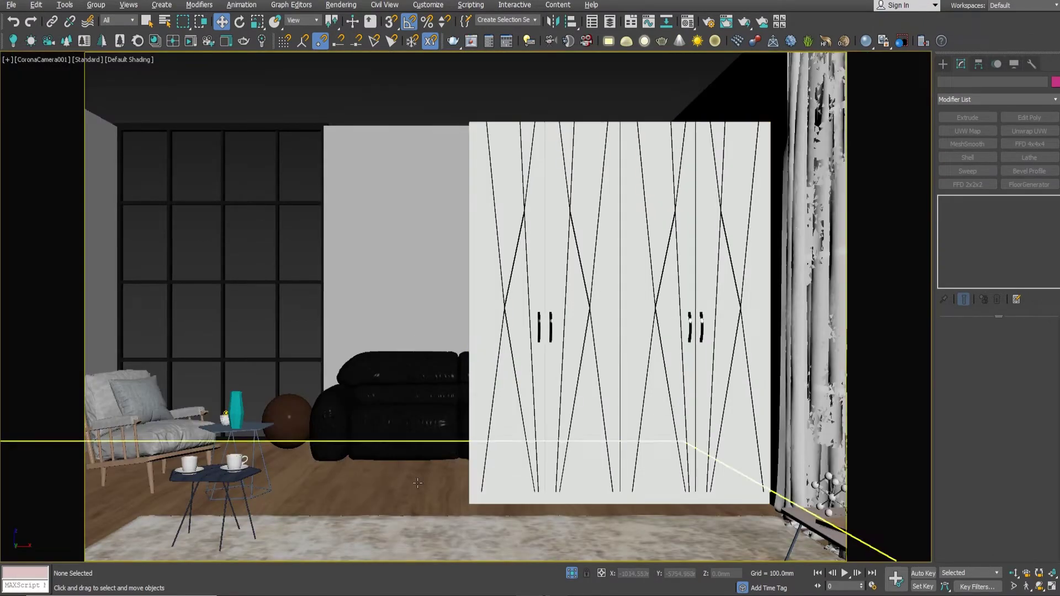
click(218, 475)
key(alt+w)
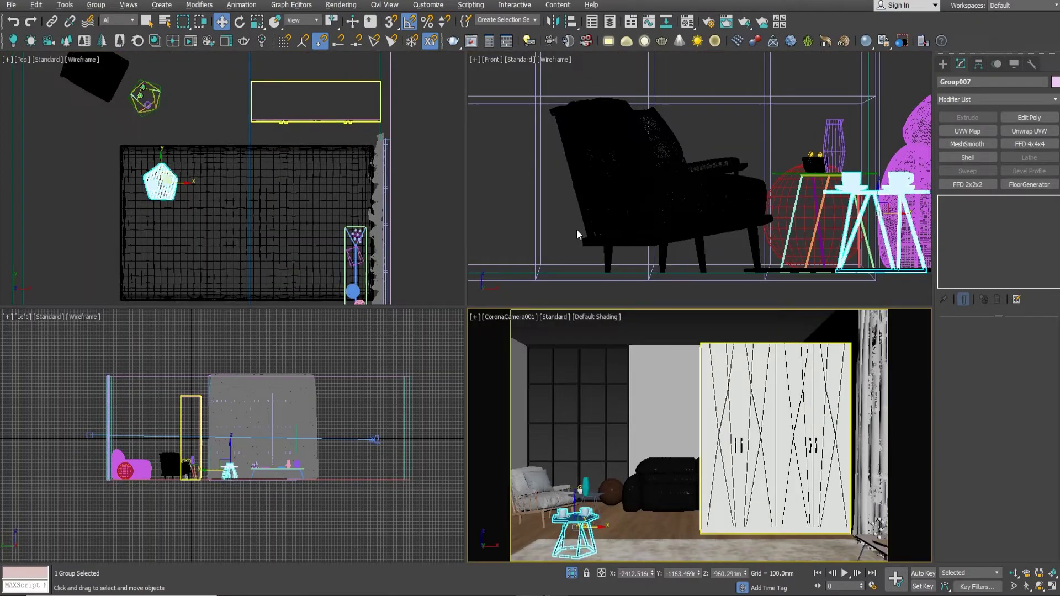
key(alt+w)
key(z)
scroll(450, 342, down, 4)
scroll(449, 320, up, 2)
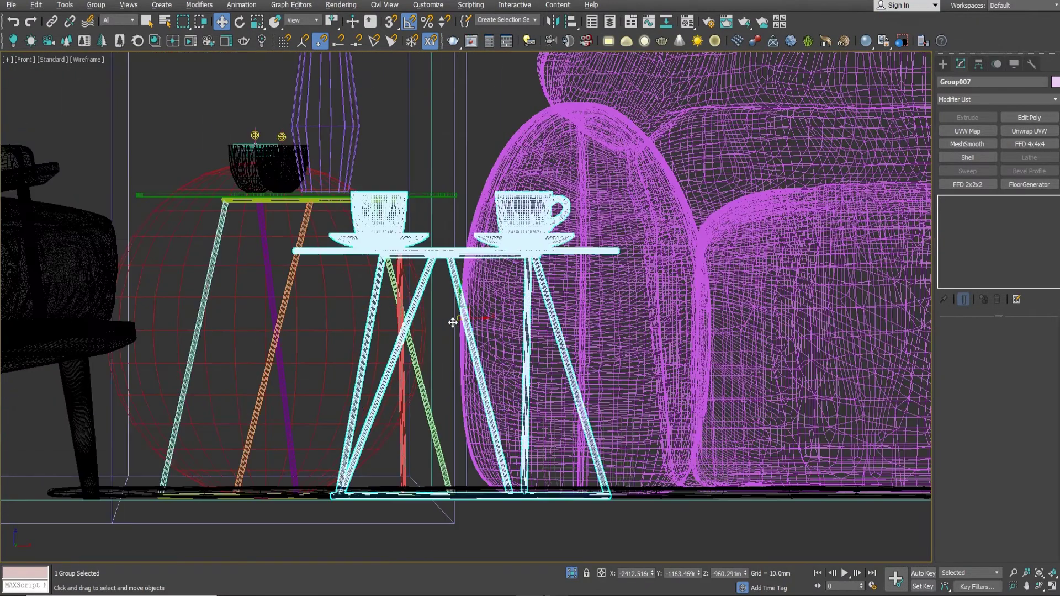
drag(463, 302, 465, 294)
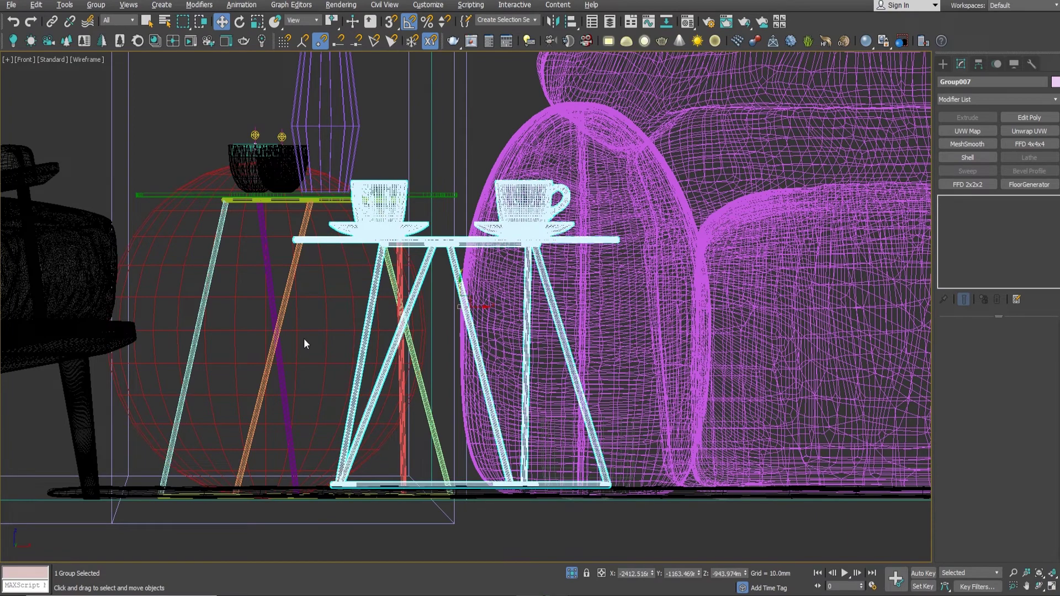
Return to the maximized camera view and save the scene.
click(268, 367)
key(alt+w)
middle_click(627, 510)
key(alt+w)
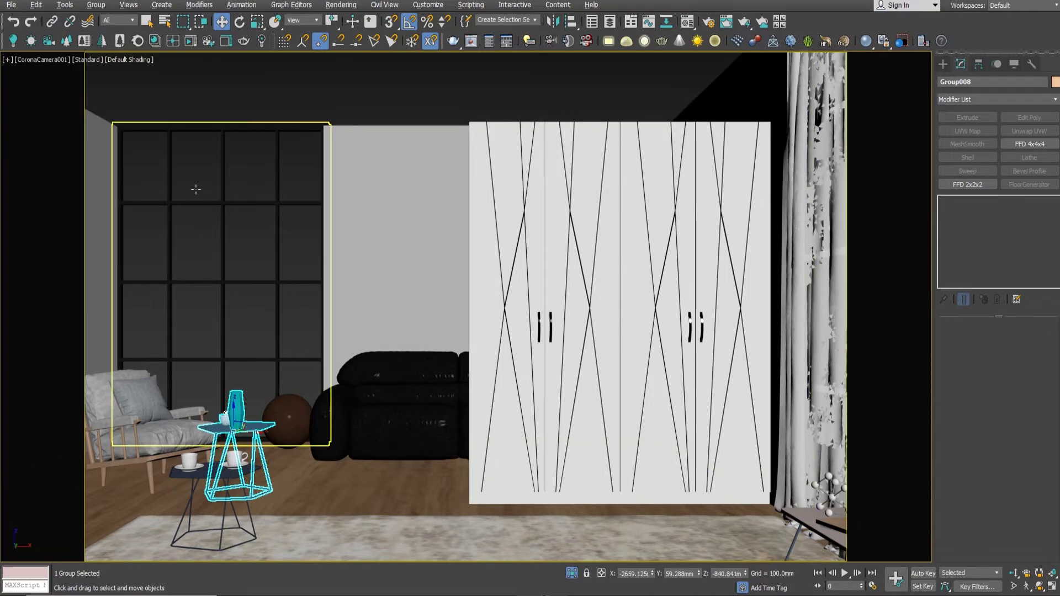
click(11, 4)
click(23, 101)
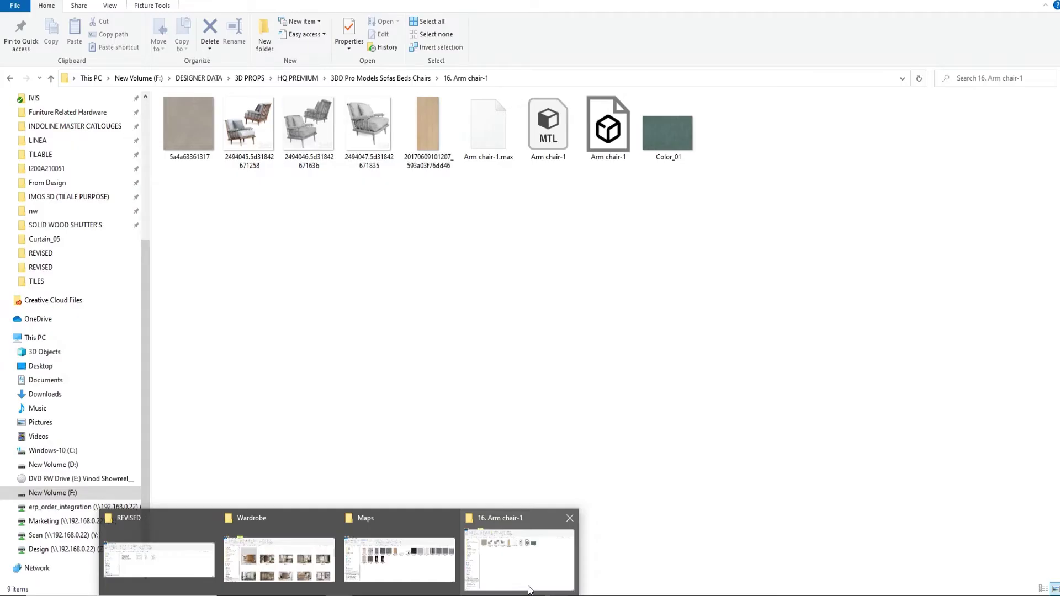
click(528, 589)
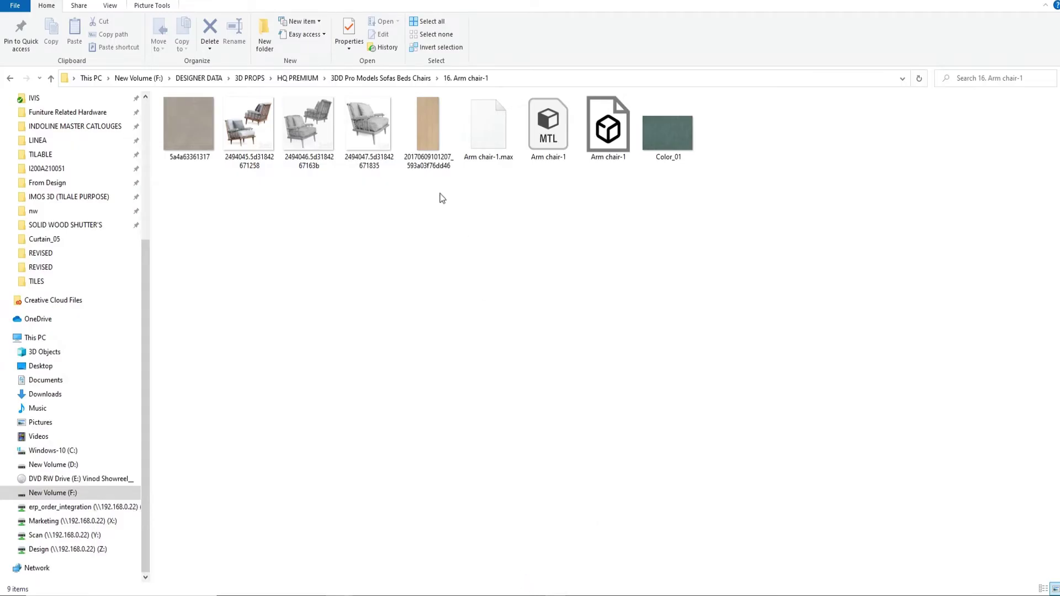
click(551, 586)
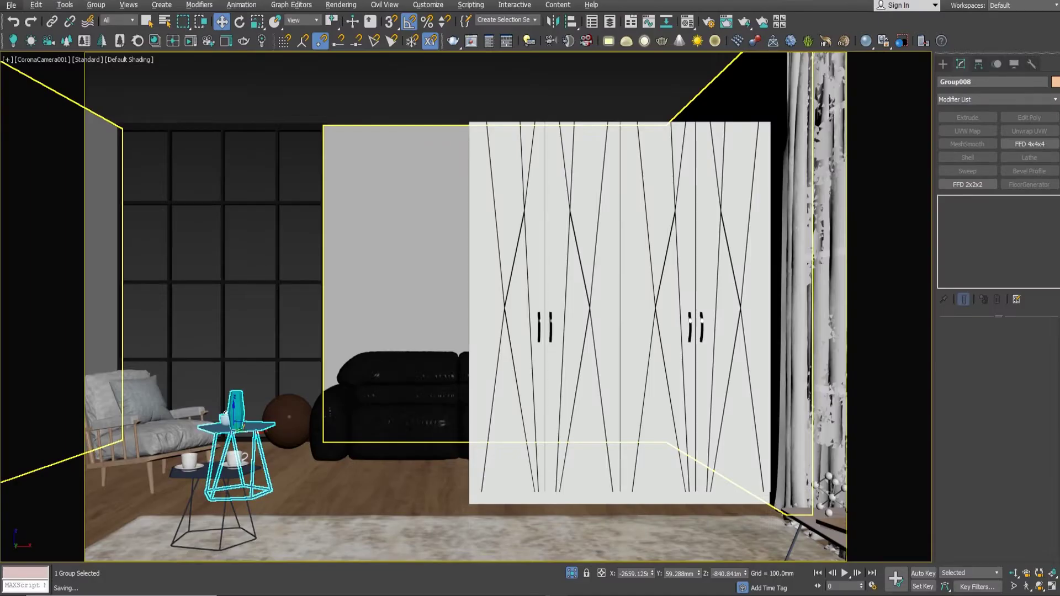
Draw a roughly 1205 × 891 mm box on the wall above the sofa in the Front view.
key(alt+w)
key(alt+w)
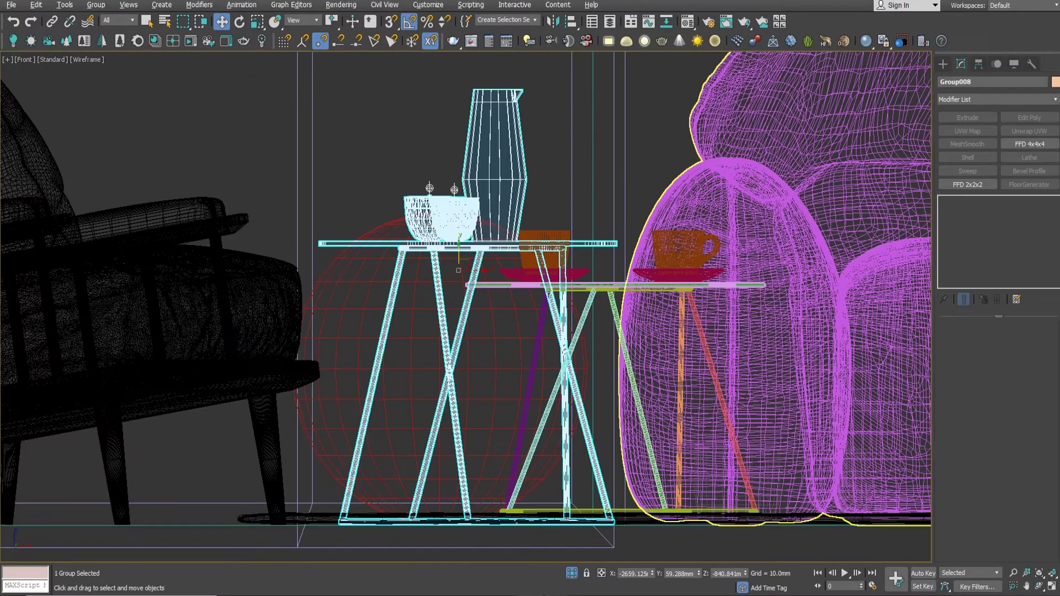
scroll(734, 221, down, 5)
scroll(734, 237, down, 8)
key(F3)
middle_drag(729, 248, 669, 330)
key(F3)
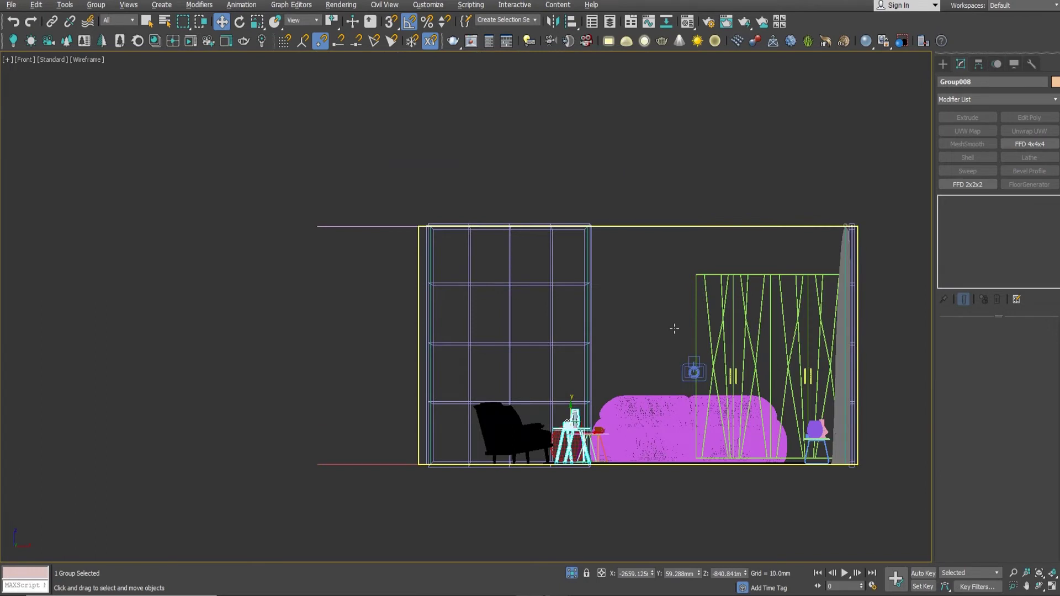
scroll(666, 309, up, 2)
click(943, 64)
click(943, 97)
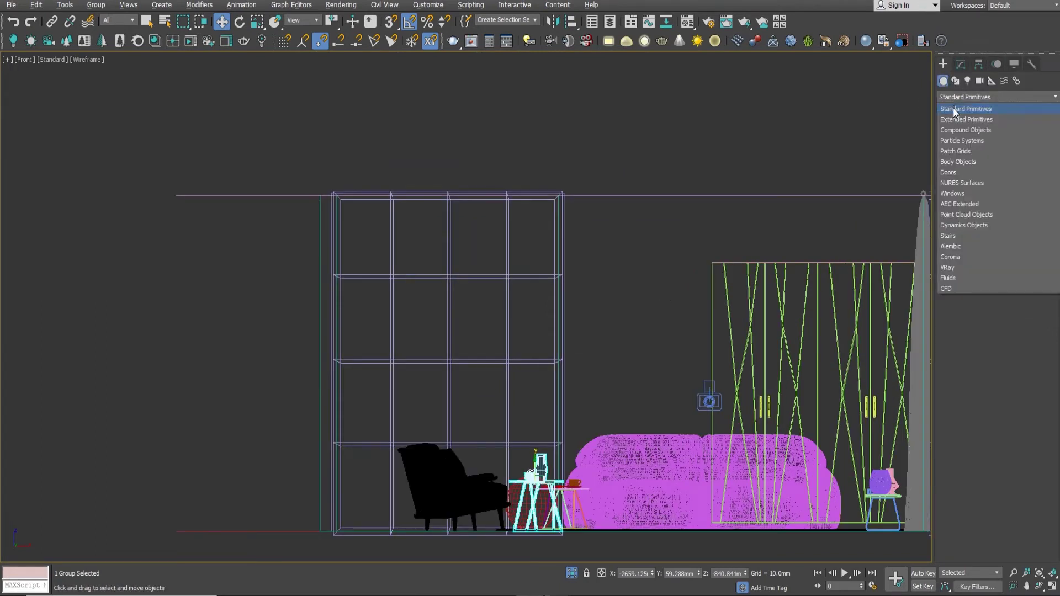
click(974, 135)
drag(593, 268, 689, 403)
click(689, 403)
Move the box back in the Top view until it sits flush against the back wall.
key(w)
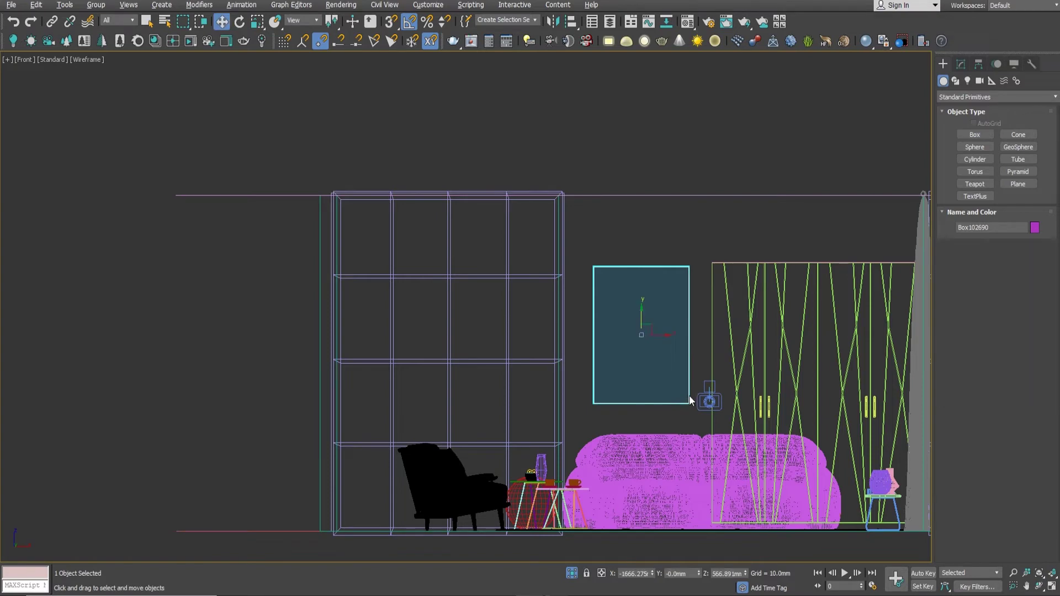
key(t)
key(z)
scroll(689, 390, down, 10)
drag(676, 360, 689, 215)
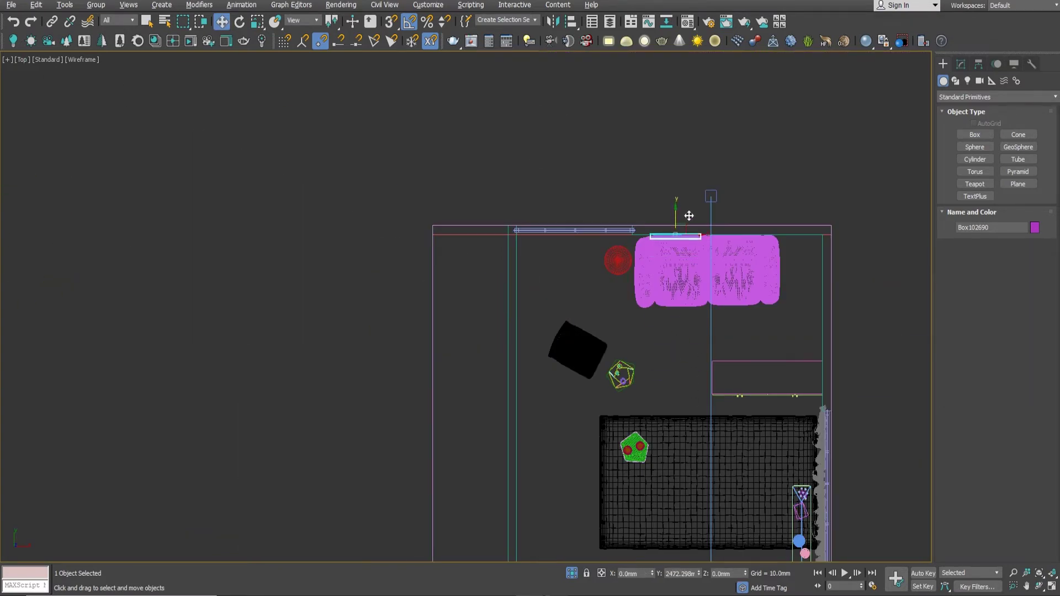
scroll(689, 216, up, 5)
drag(635, 274, 642, 265)
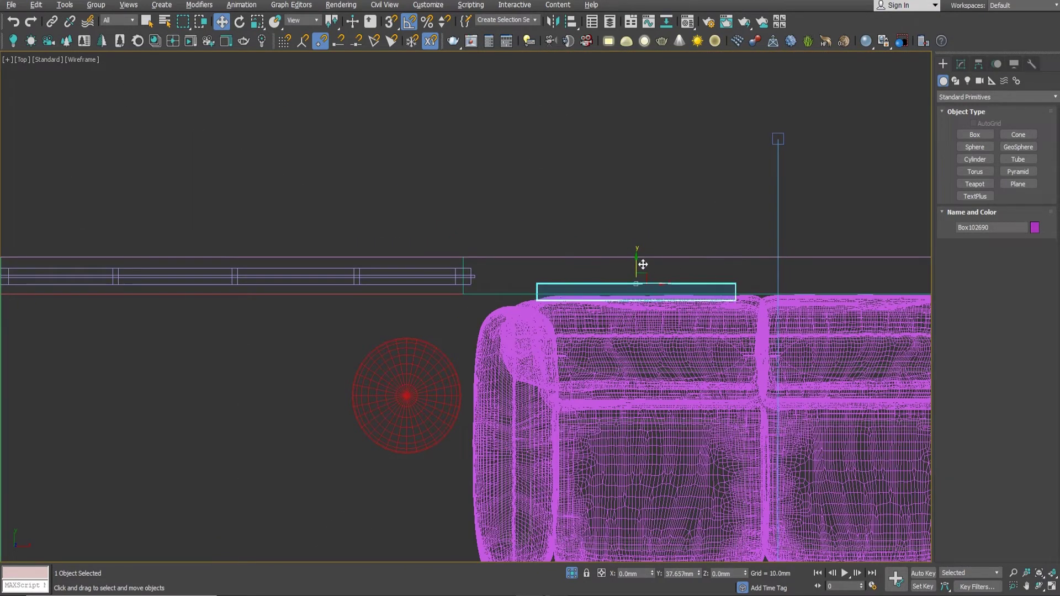
key(alt+w)
key(alt+w)
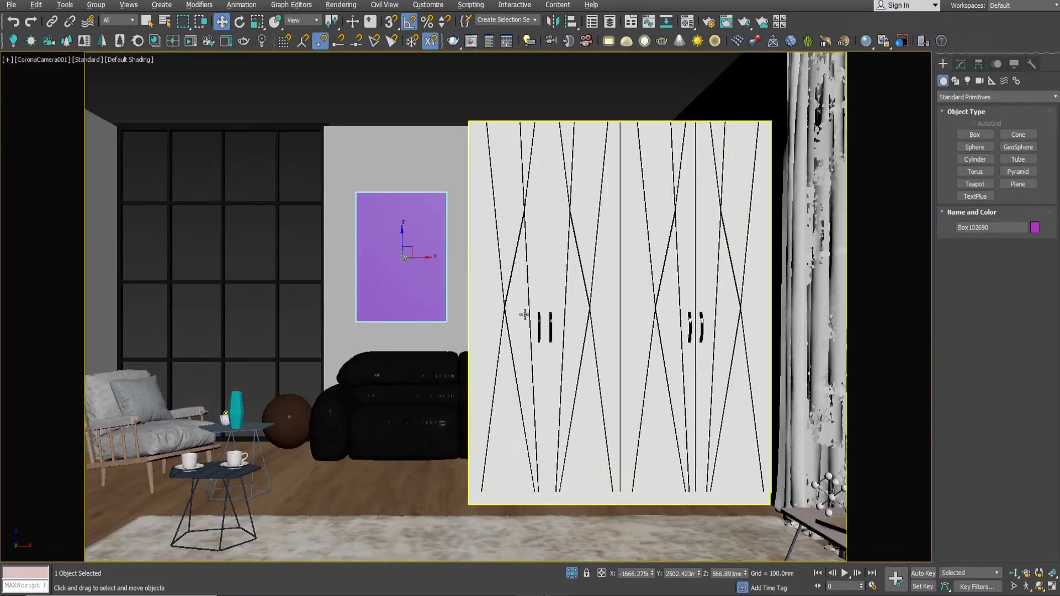
Convert the wall panel to Editable Poly and select its front face.
drag(424, 257, 431, 257)
right_click(533, 255)
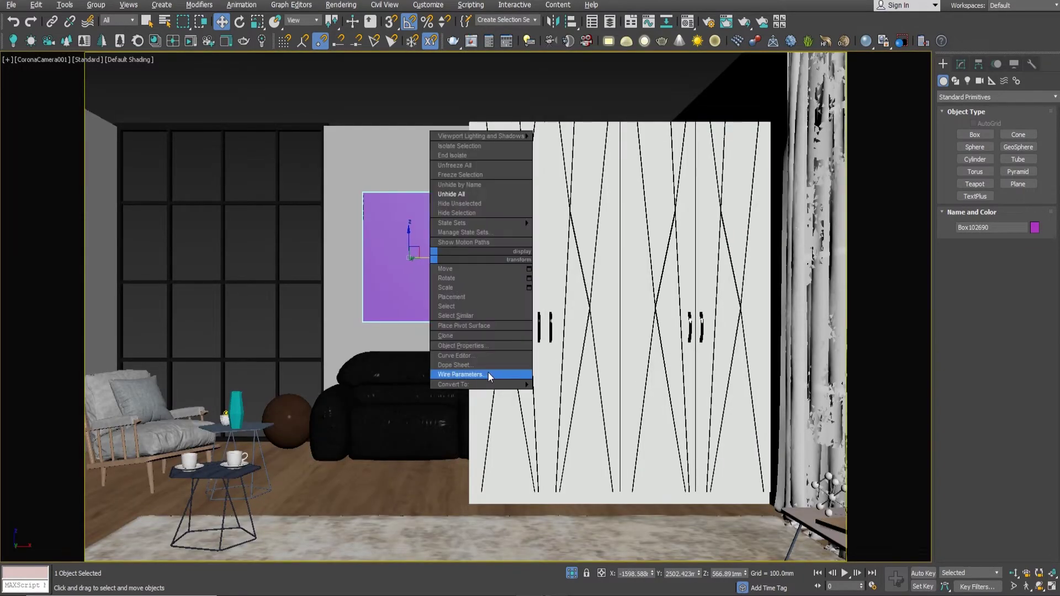
click(557, 393)
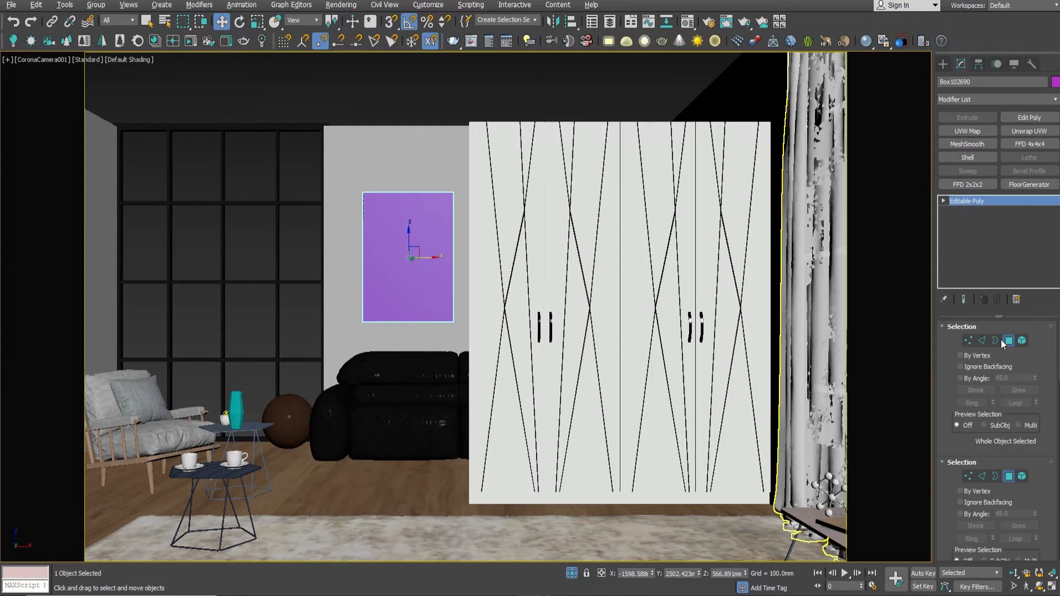
click(1008, 340)
click(421, 214)
key(p)
key(z)
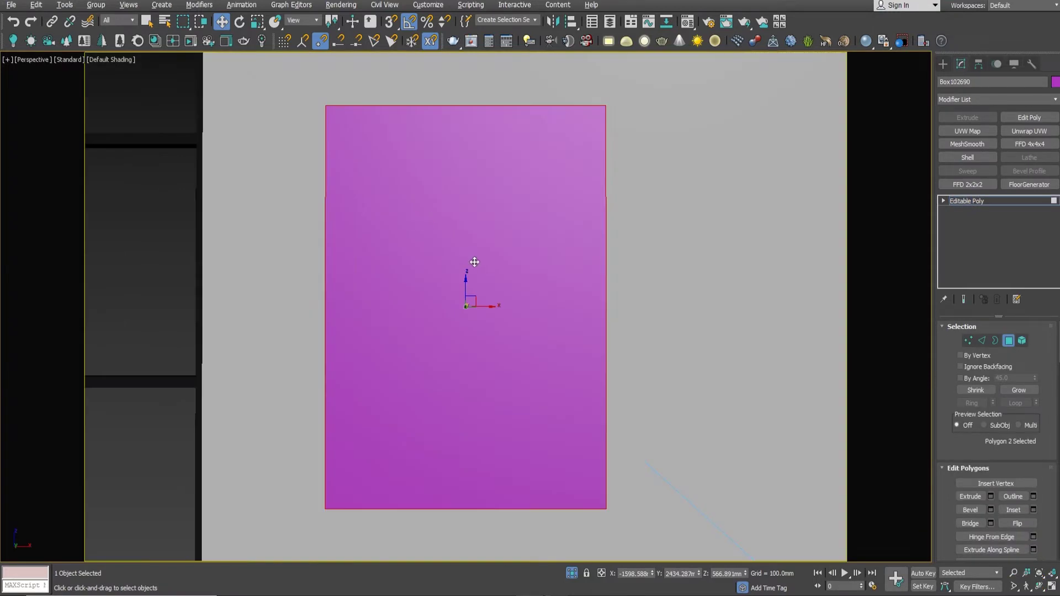
key(shift+z)
scroll(994, 441, down, 2)
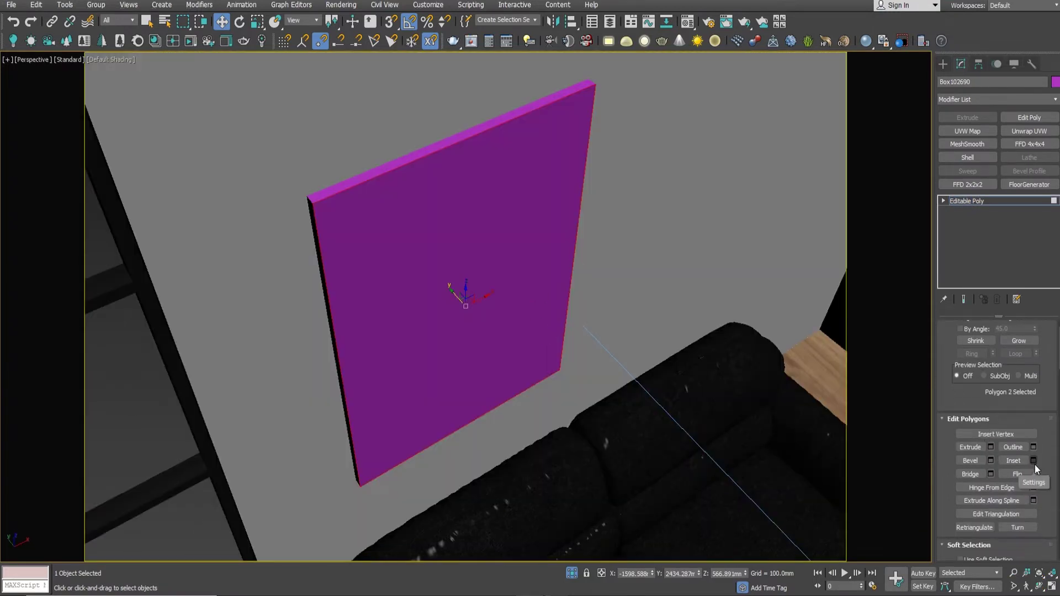
Inset the front face by 20 and extrude it by -20 mm to recess it.
click(1033, 460)
text(20)
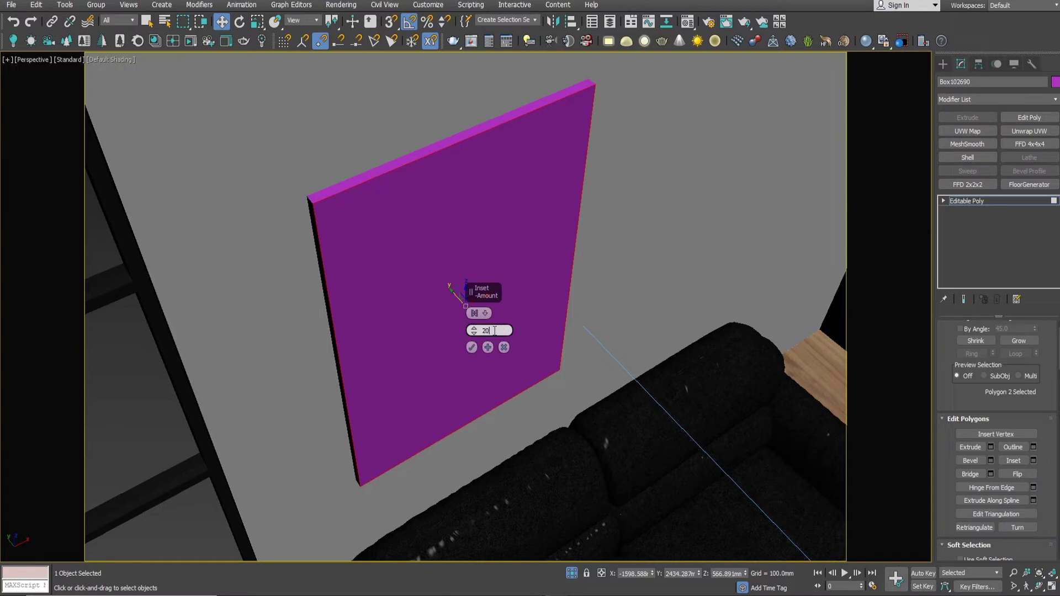
click(472, 348)
click(965, 201)
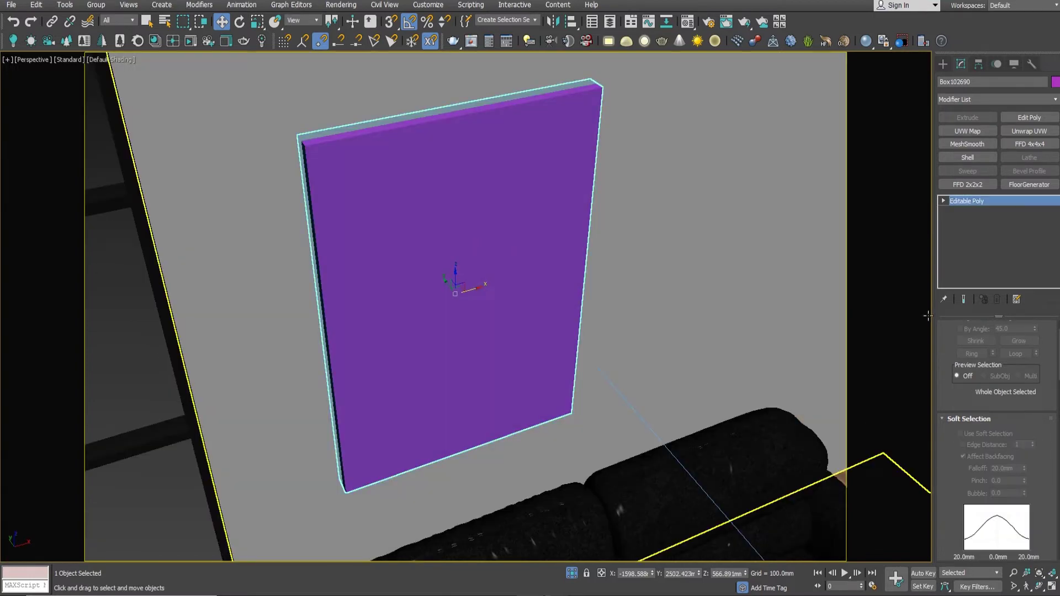
click(991, 239)
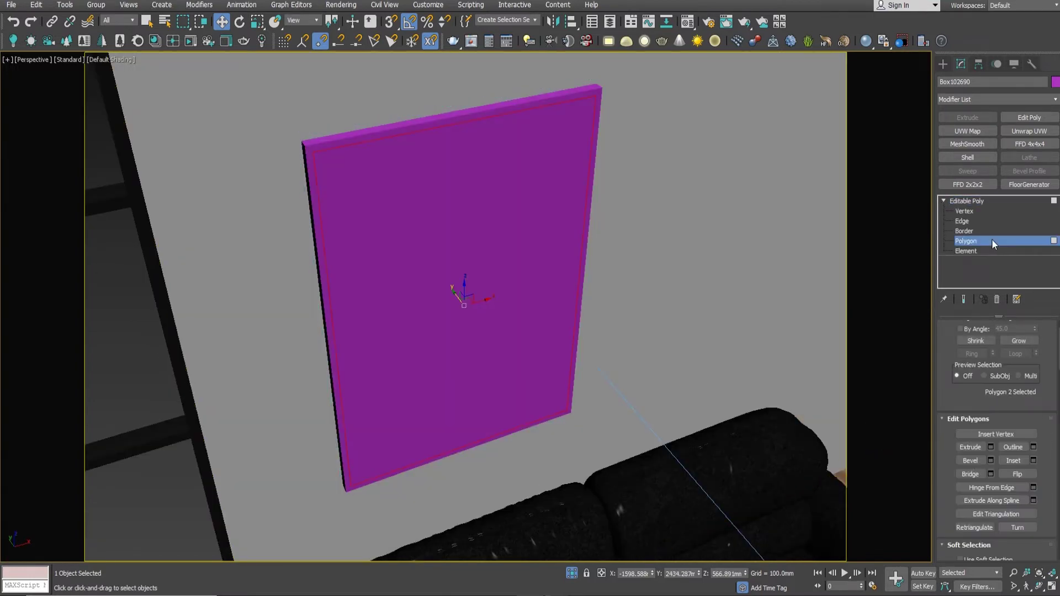
click(992, 446)
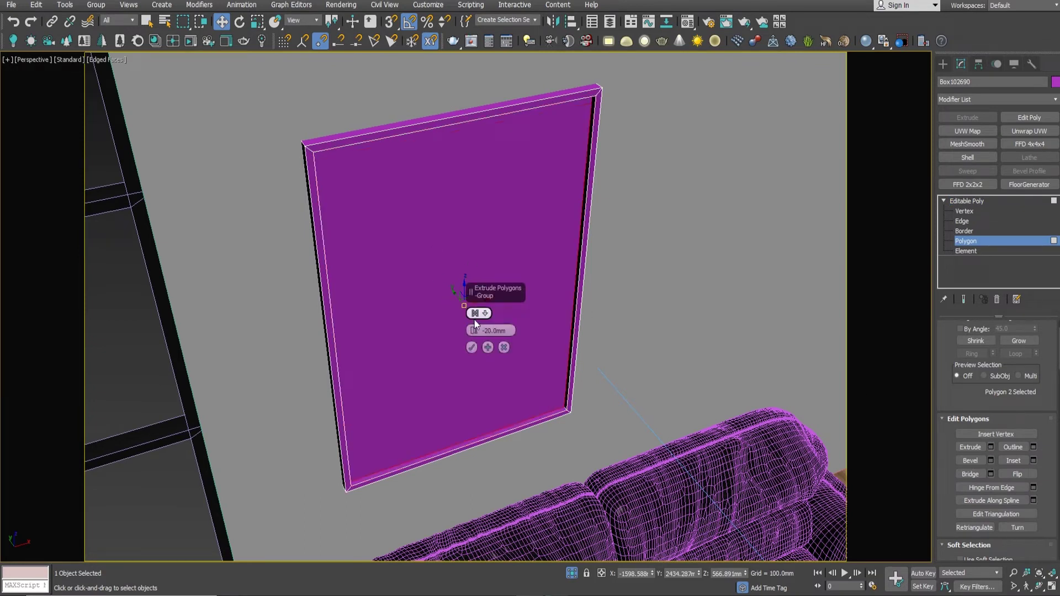
click(471, 345)
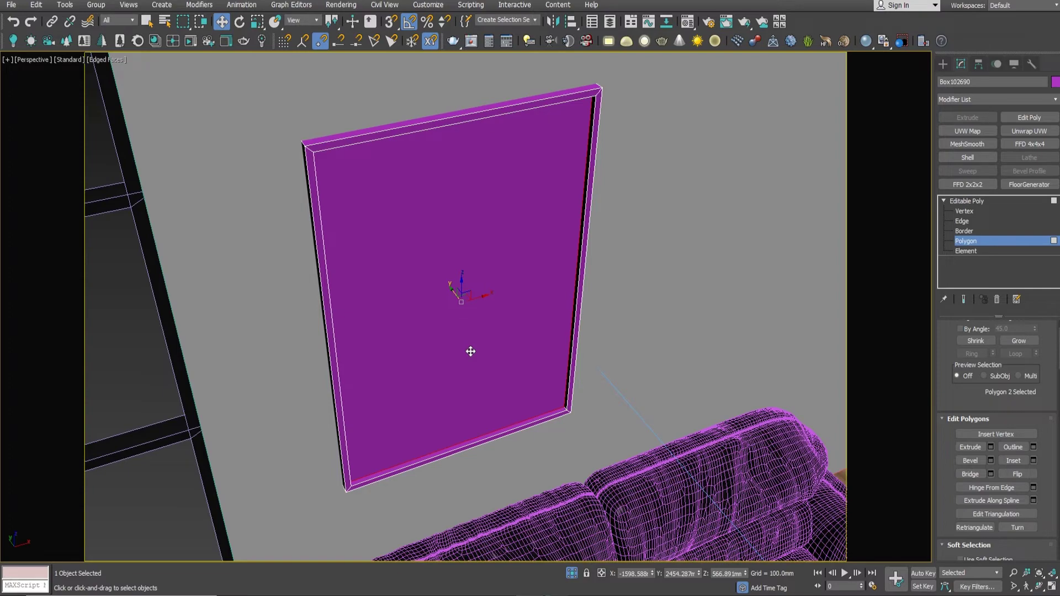
click(959, 202)
alt+middle_drag(614, 276, 688, 277)
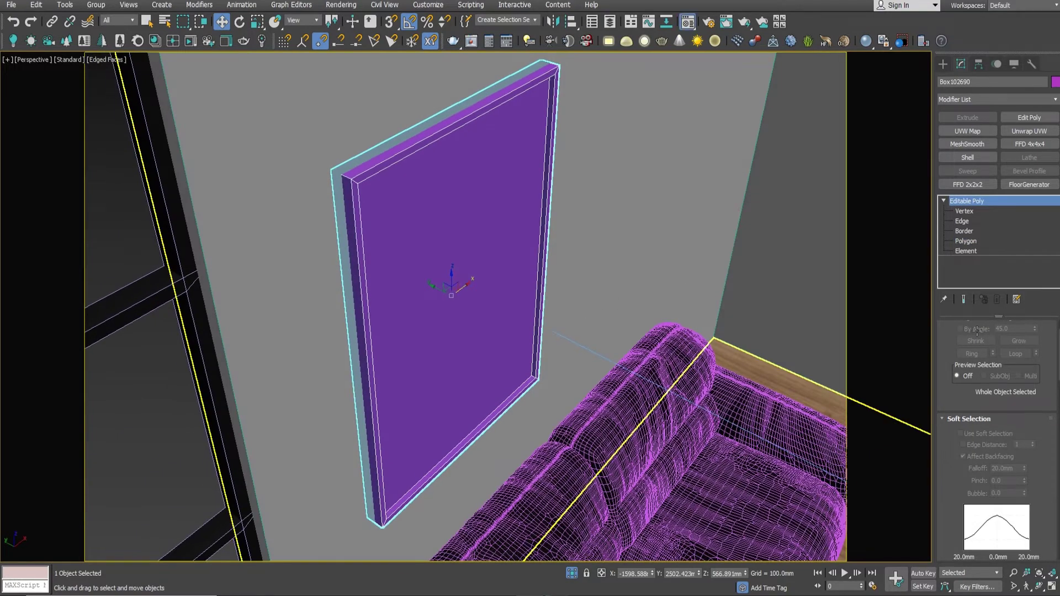
Try the grey default material on the frame, then switch to the room's black Corona material.
key(m)
click(197, 187)
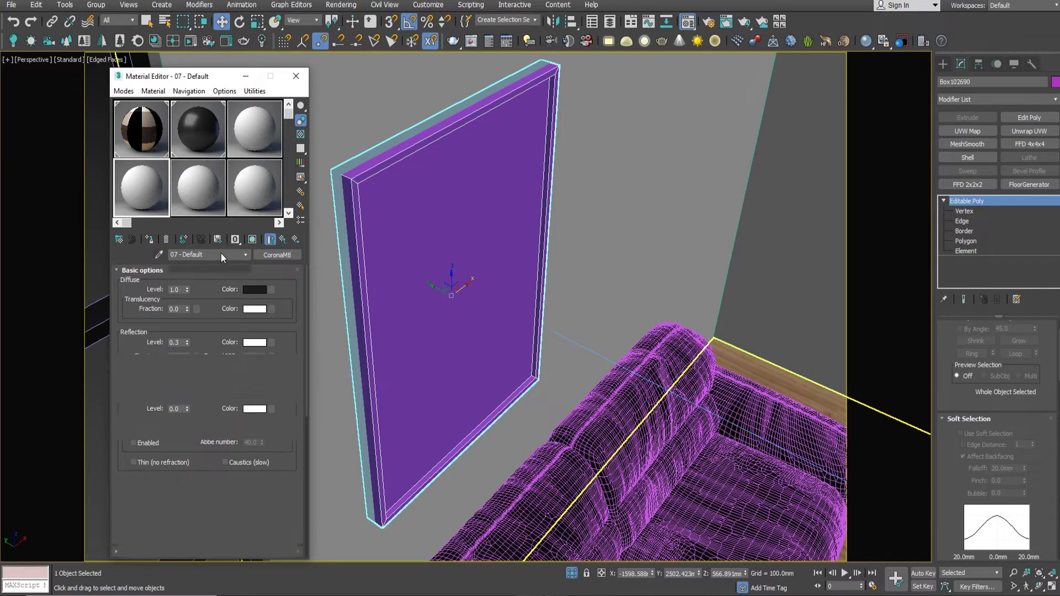
click(149, 239)
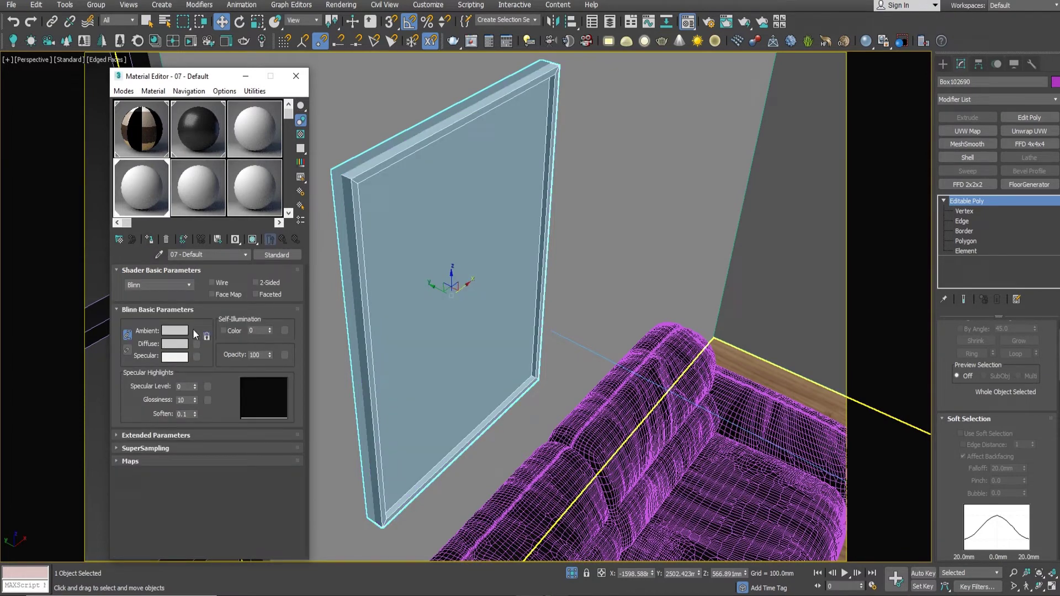
click(174, 343)
drag(409, 121, 354, 120)
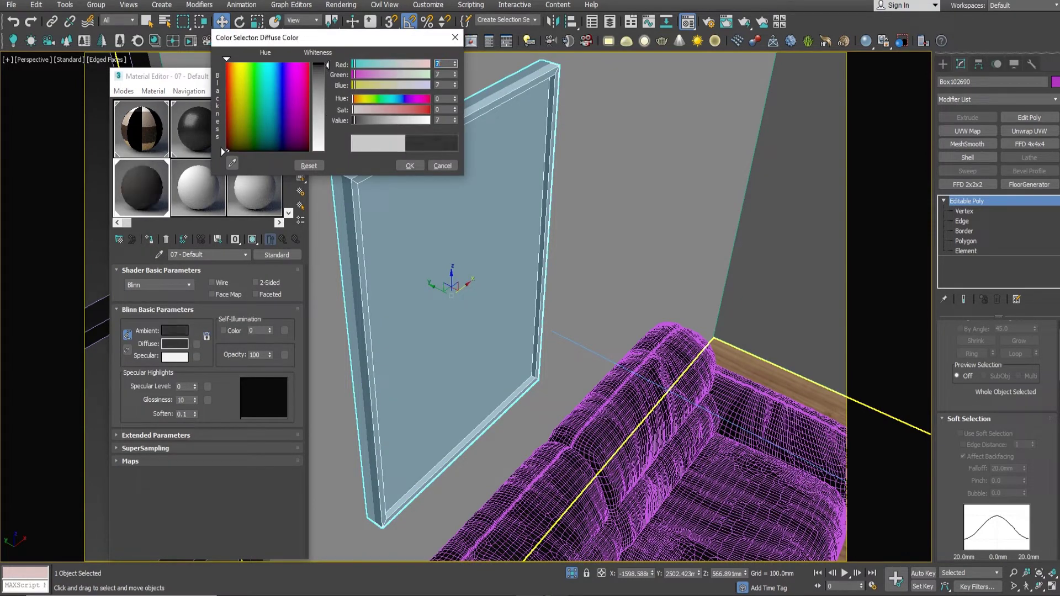
click(442, 166)
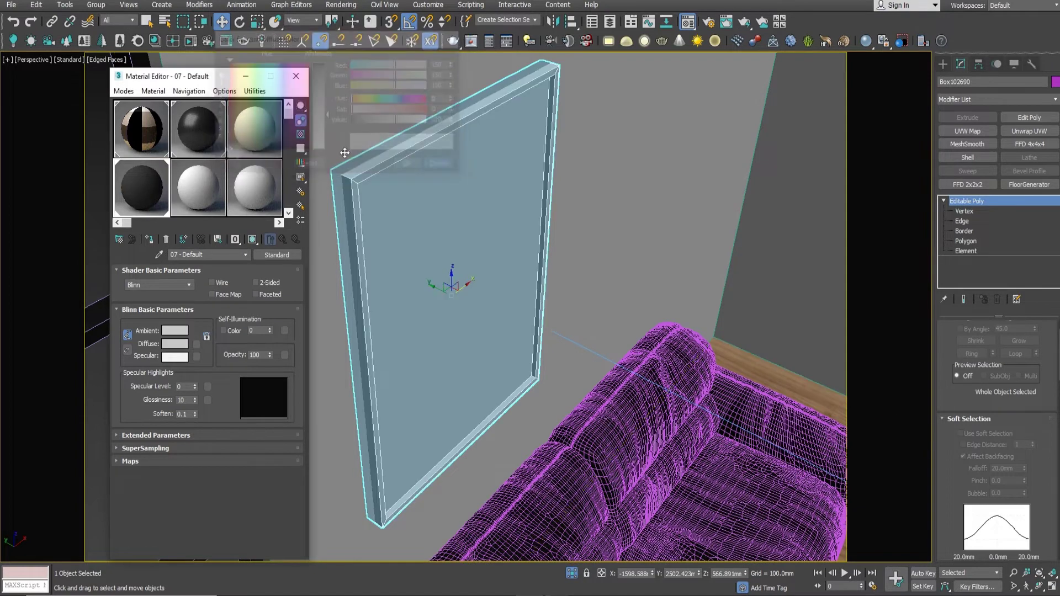
click(209, 127)
click(283, 240)
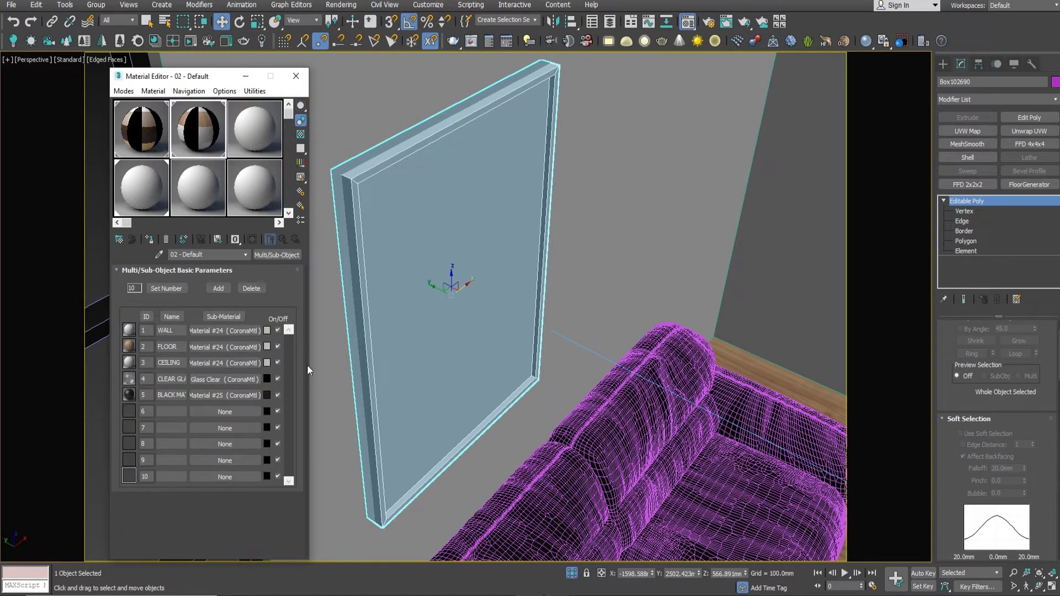
Assign the 02 - Default multi-material to the frame and name sub-material slot 6 PAINTING.
click(1001, 249)
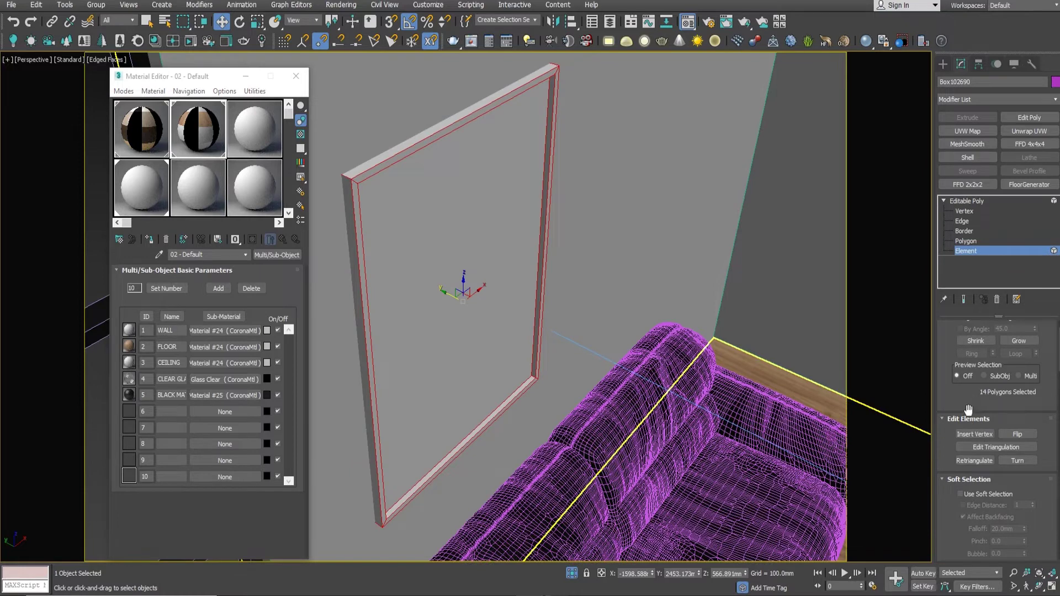
scroll(970, 404, down, 3)
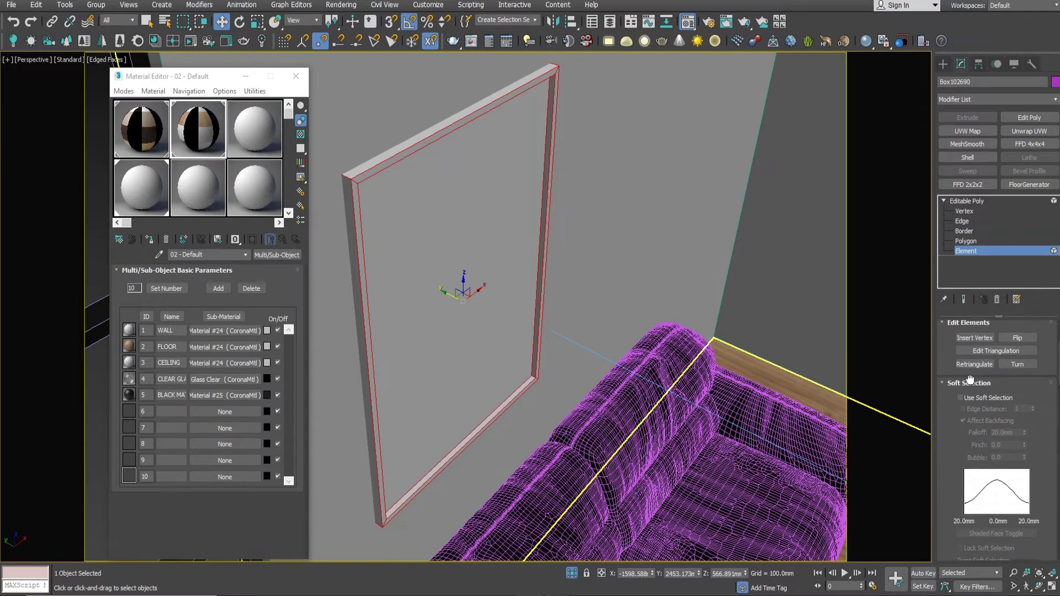
scroll(988, 430, down, 3)
scroll(1004, 458, down, 3)
scroll(1023, 486, down, 2)
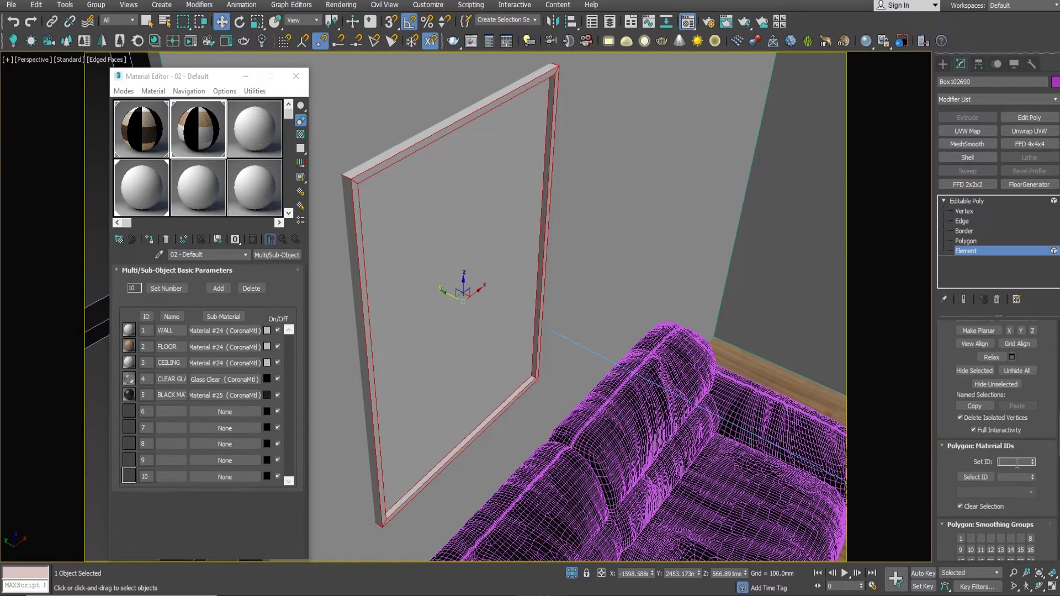
click(966, 201)
click(149, 239)
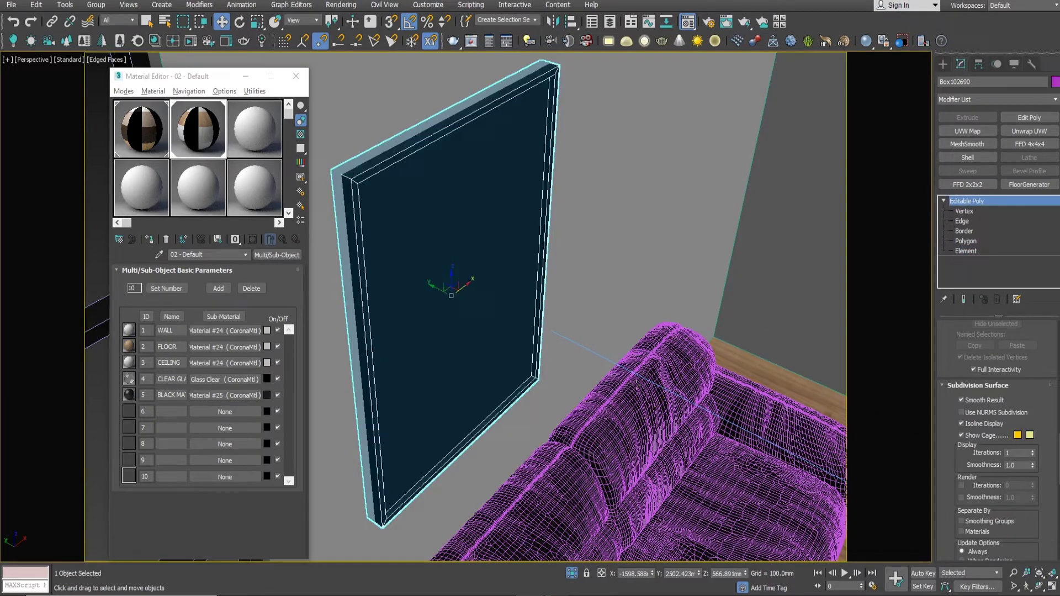
alt+middle_drag(642, 385, 626, 378)
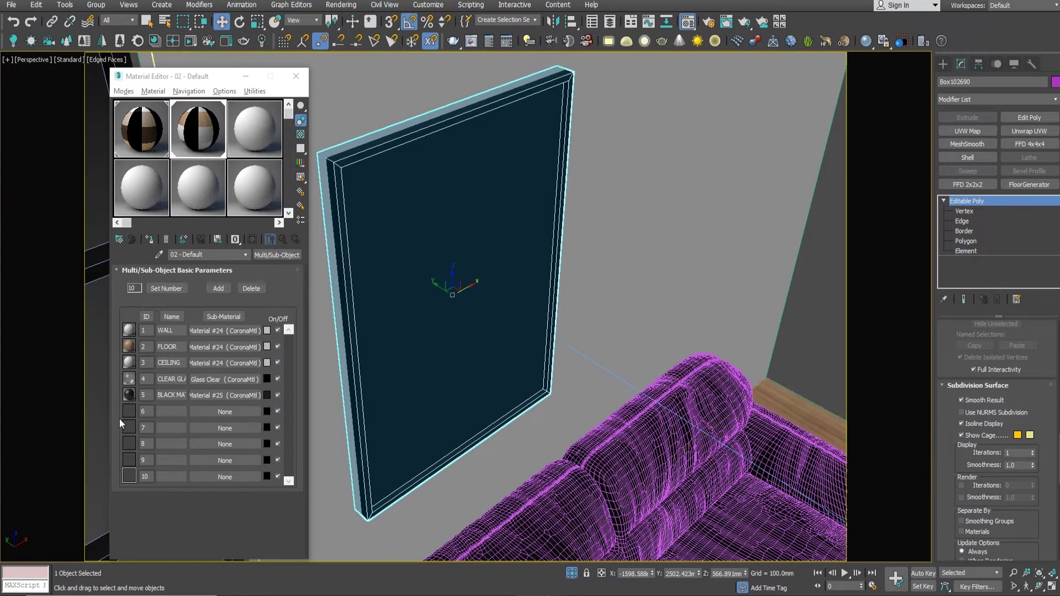
click(180, 412)
text(PAINTING)
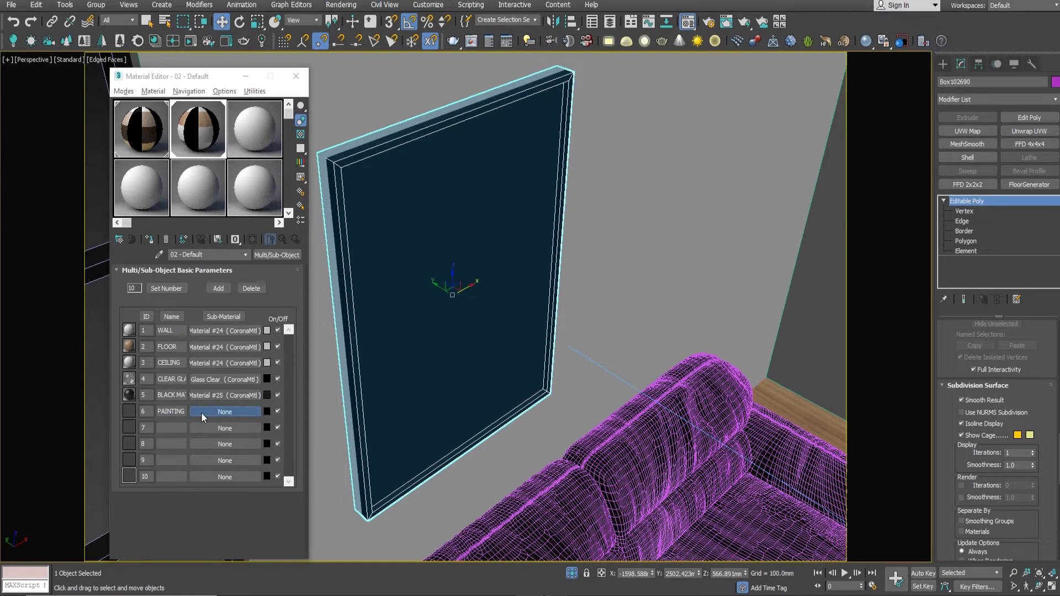
click(200, 411)
Give the PAINTING slot a new material with a Corona bitmap of the horse painting.
double_click(602, 384)
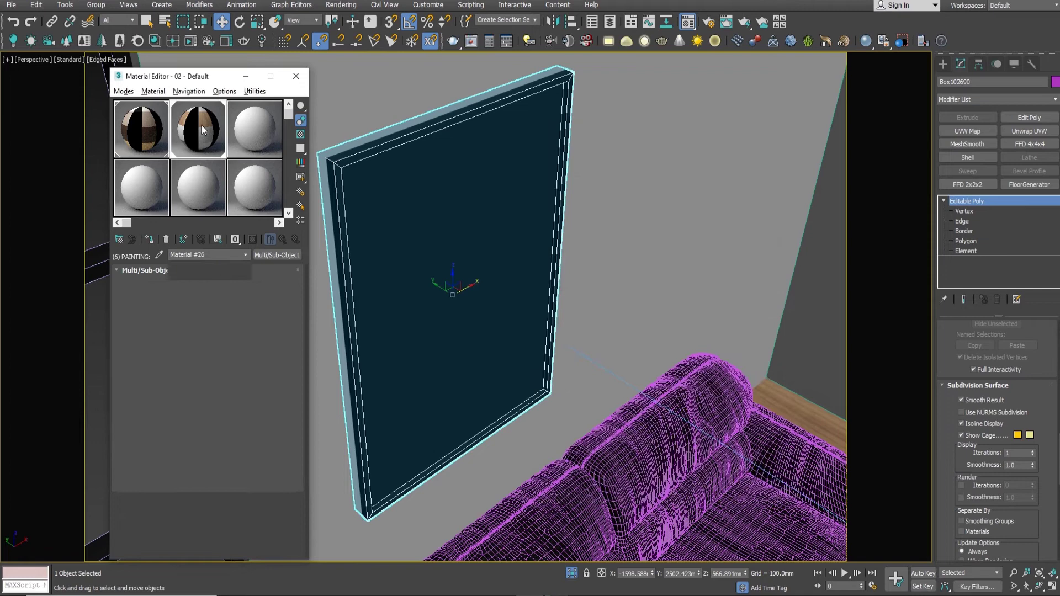
click(270, 289)
scroll(657, 356, down, 5)
double_click(611, 445)
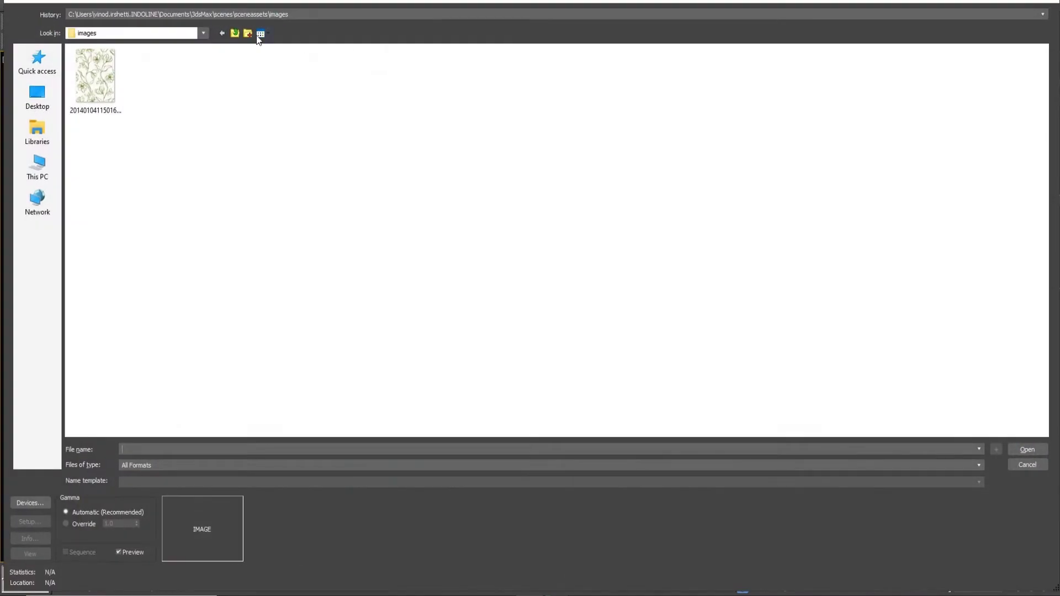
click(304, 13)
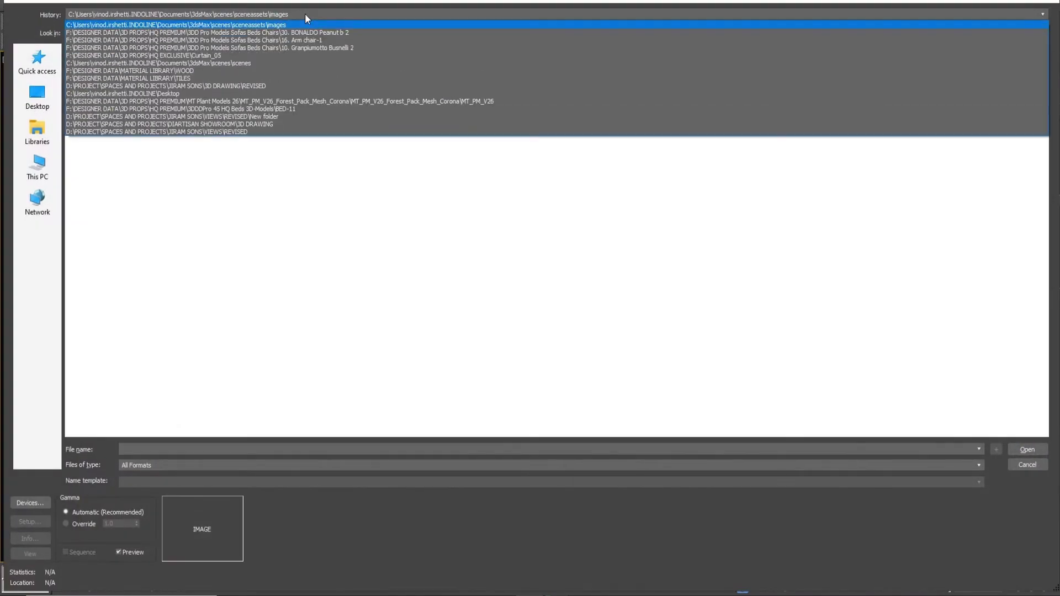
click(189, 79)
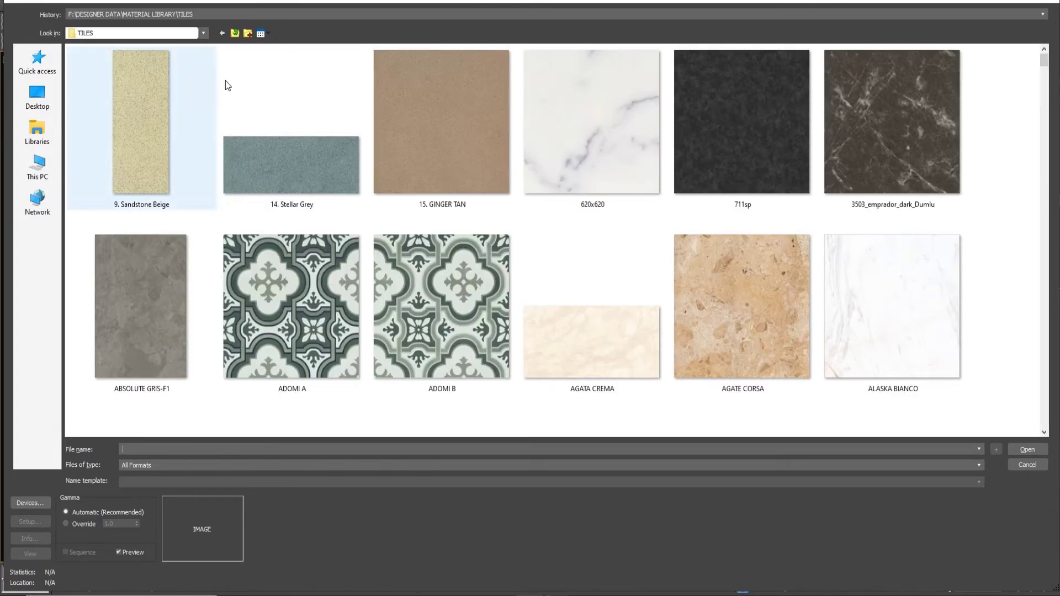
click(235, 33)
key(p)
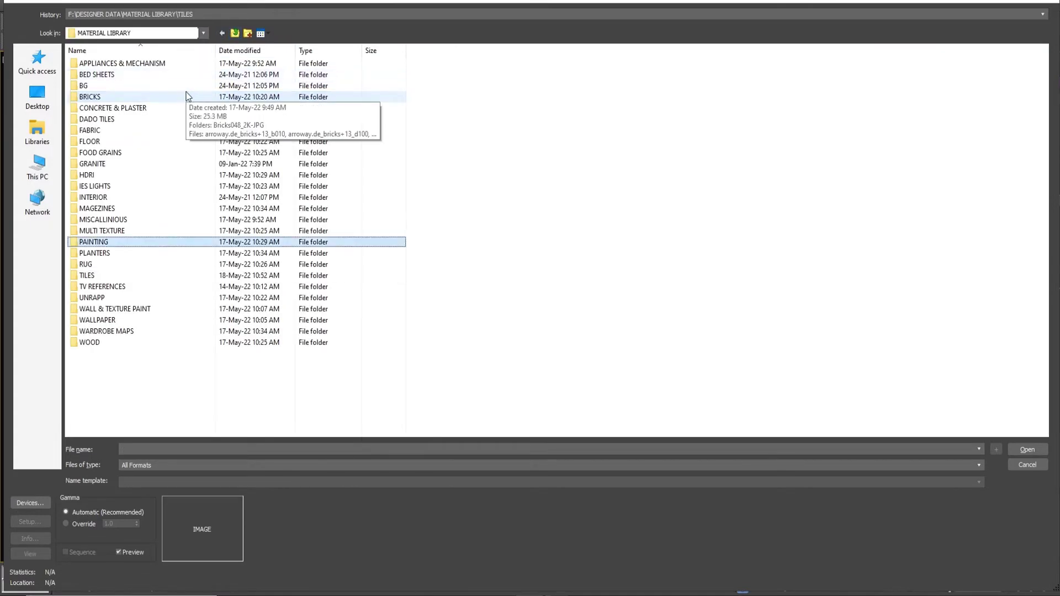
key(Return)
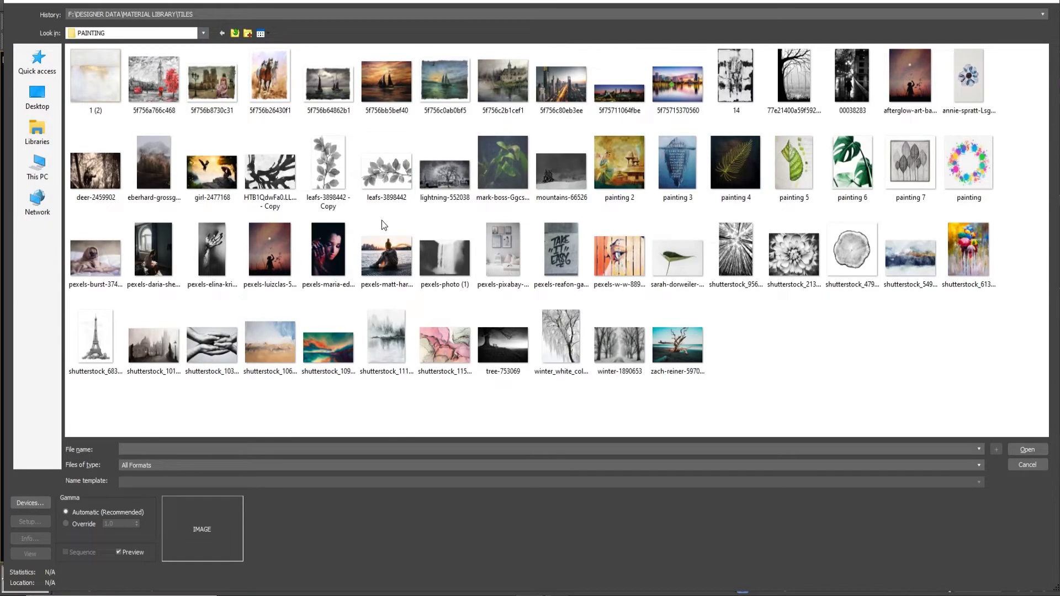
double_click(276, 80)
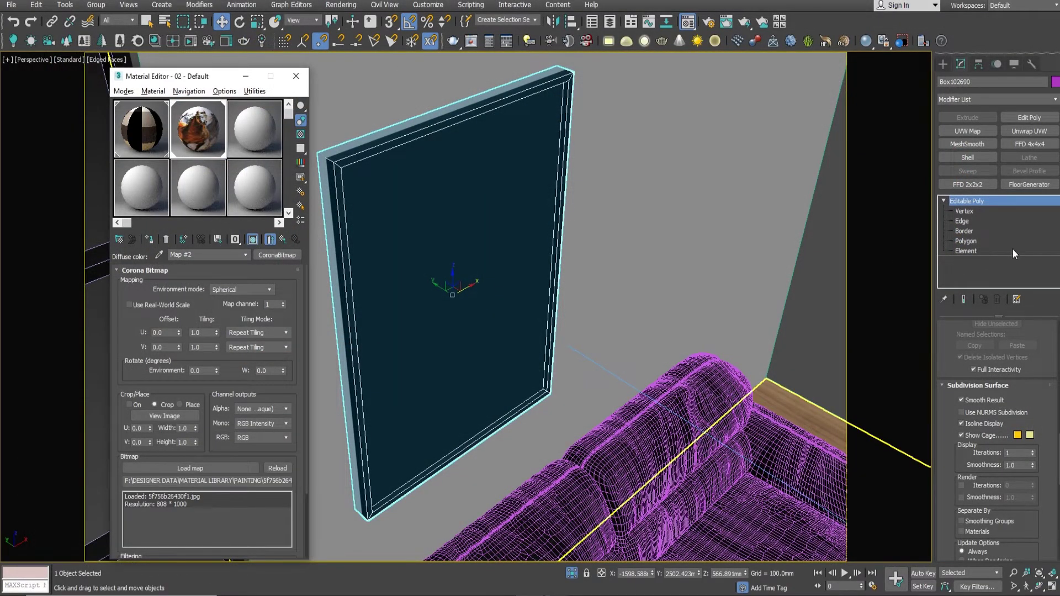
Set the inner face to material ID 6, close the editor, and orbit overhead.
click(966, 241)
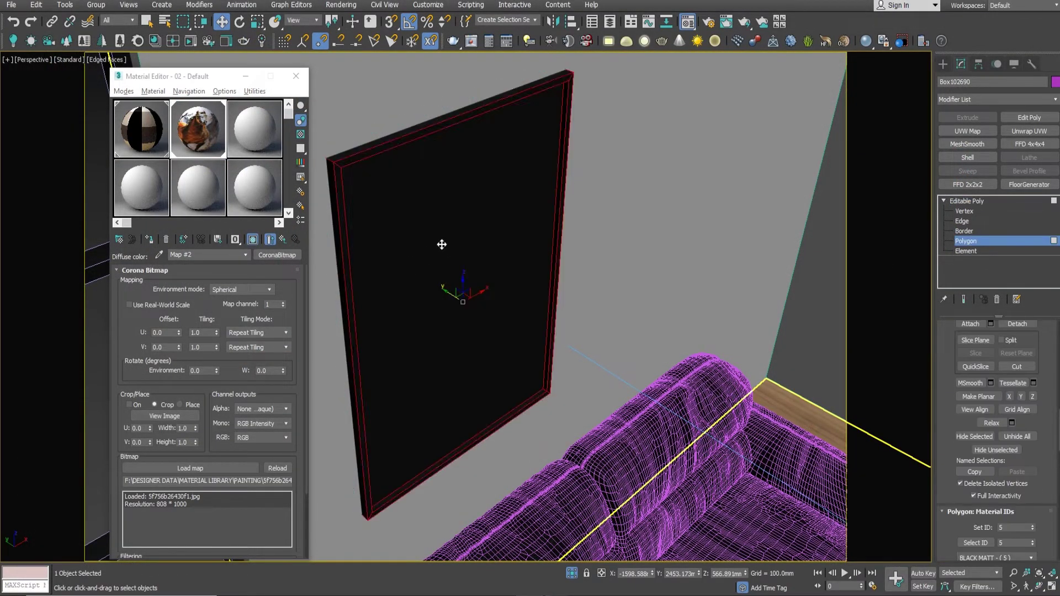
click(282, 239)
click(281, 239)
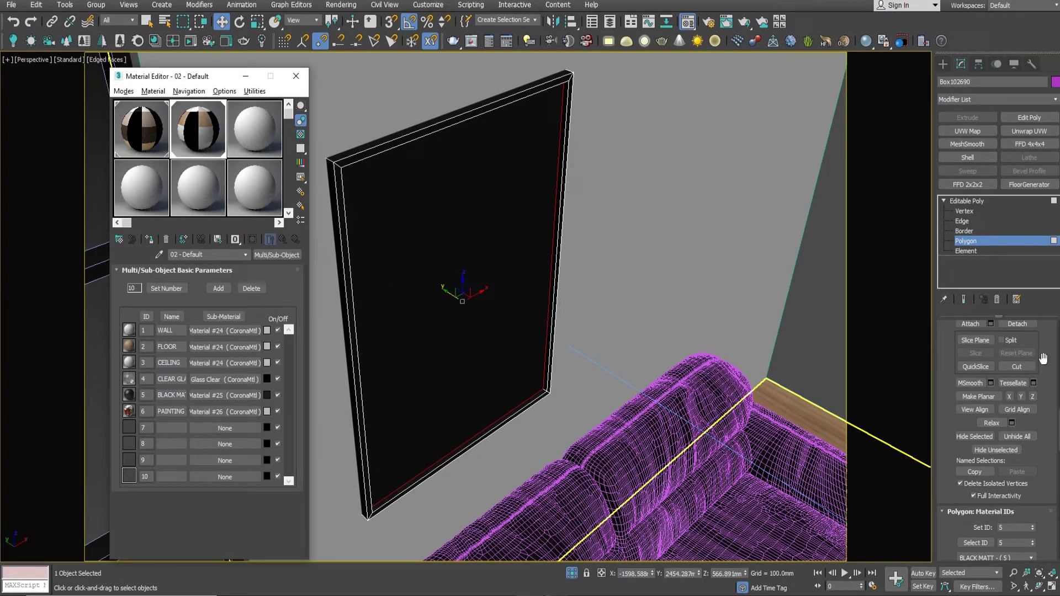
click(1031, 525)
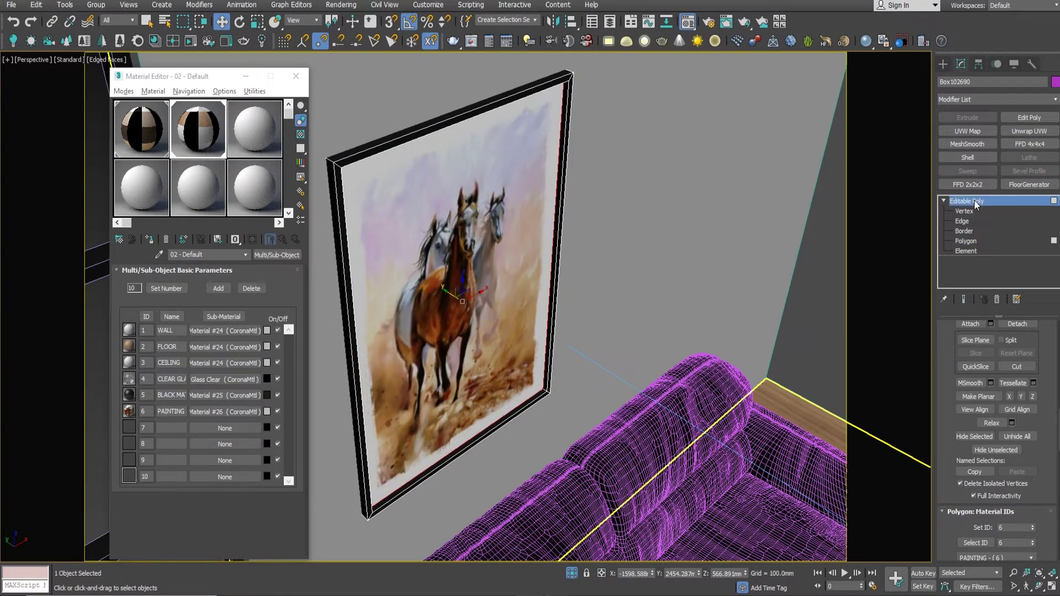
click(973, 201)
key(c)
key(F4)
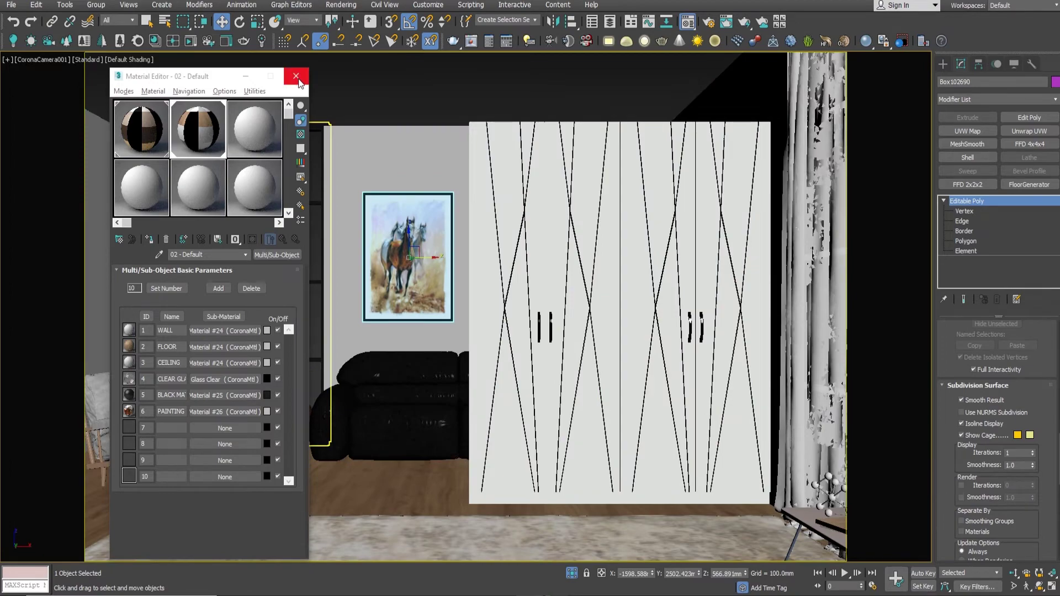
click(297, 79)
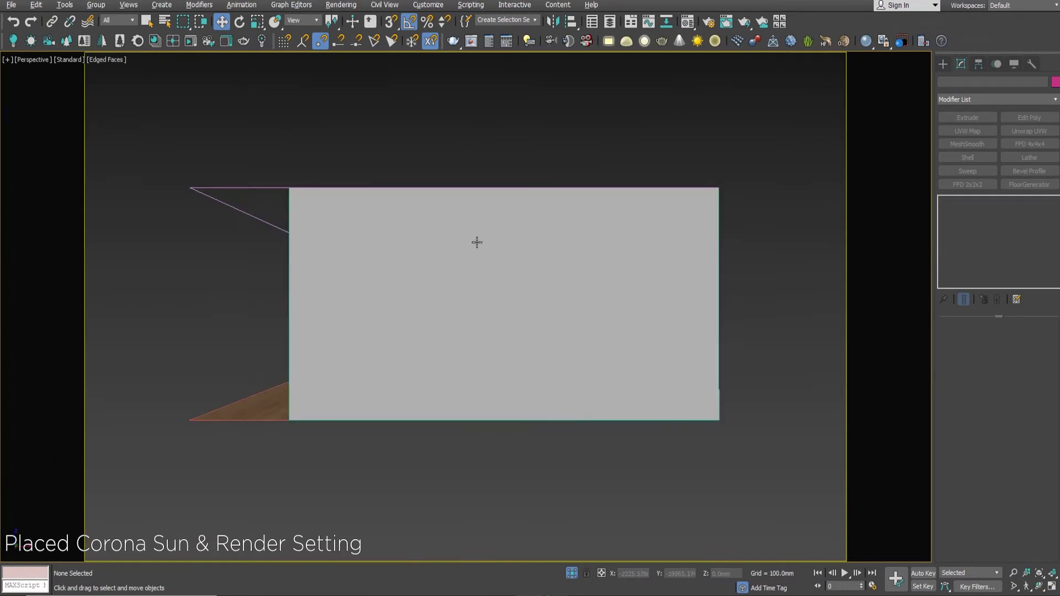
mouse_move(476, 242)
alt+middle_down()
mouse_move(480, 262)
mouse_move(756, 219)
alt+middle_up()
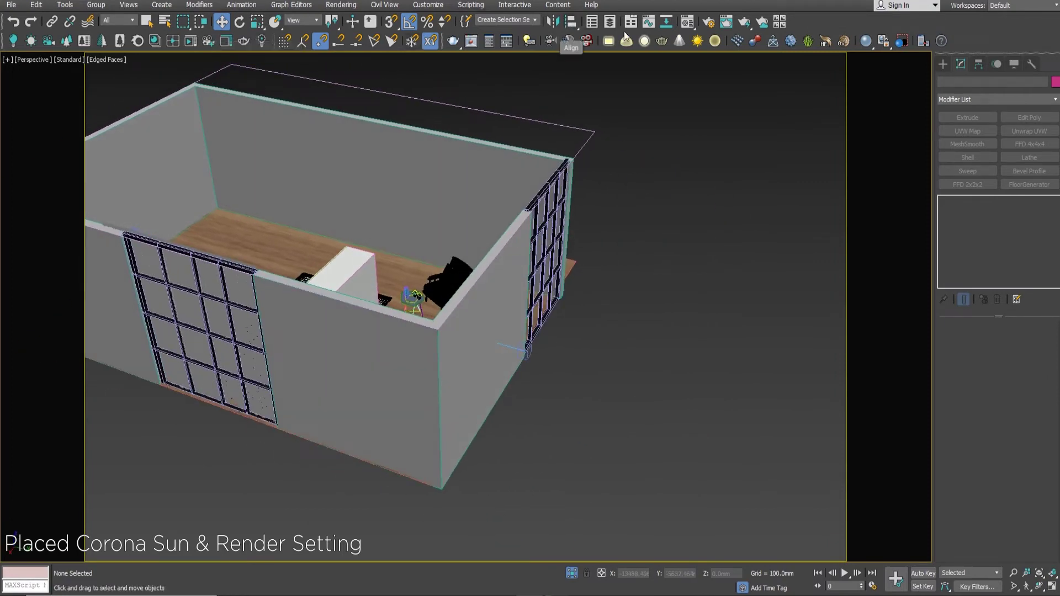
Create a CoronaSun light with its target pointing into the room.
click(30, 41)
mouse_move(399, 210)
alt+middle_down()
mouse_move(489, 246)
mouse_move(625, 108)
alt+middle_up()
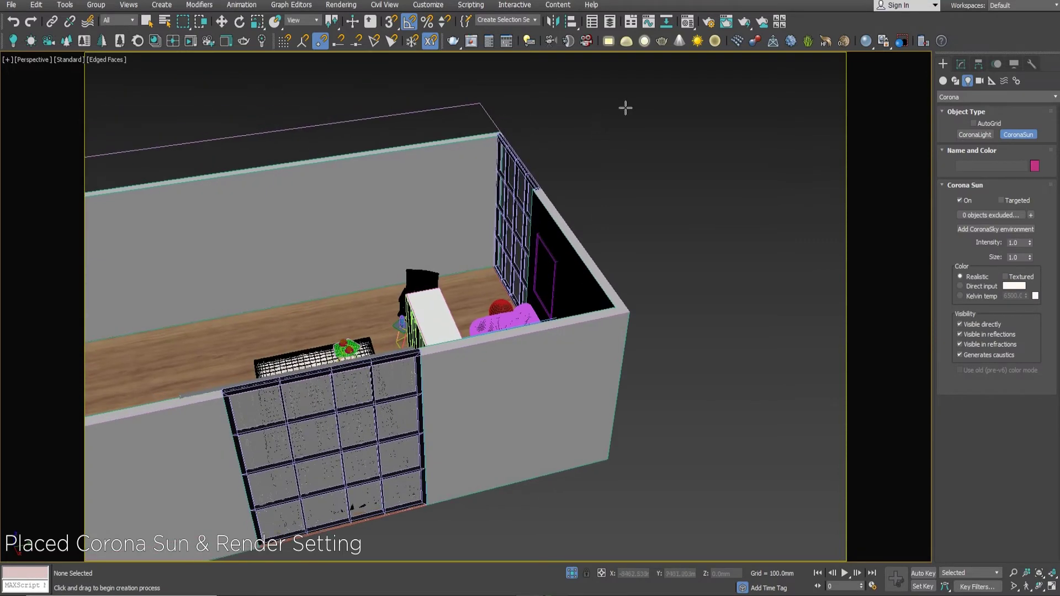
drag(643, 87, 500, 259)
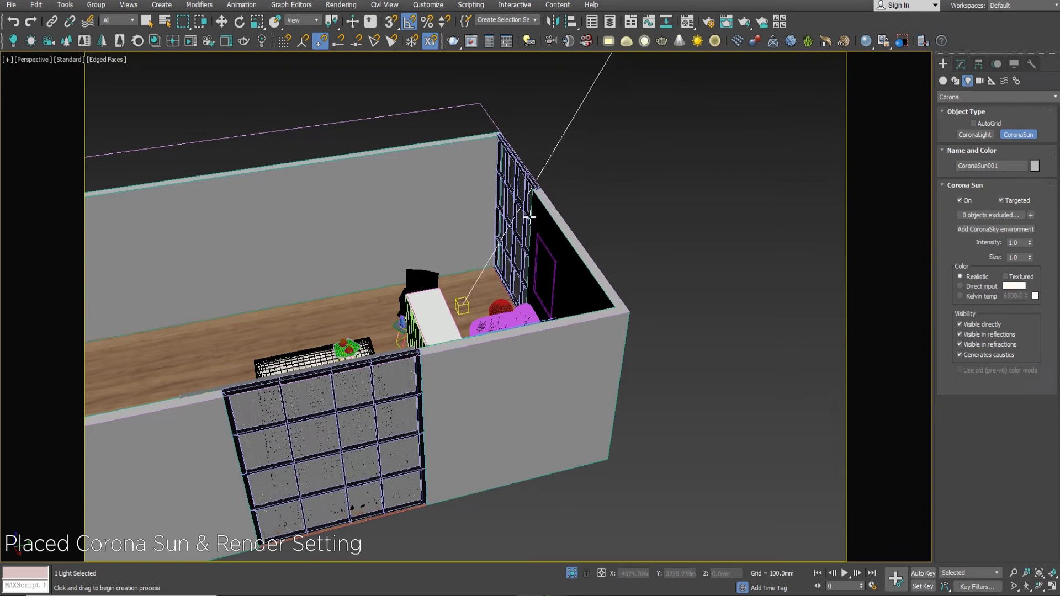
right_click(697, 230)
scroll(698, 230, down, 5)
mouse_move(697, 230)
alt+middle_down()
mouse_move(802, 255)
mouse_move(691, 254)
mouse_move(714, 154)
alt+middle_up()
mouse_move(617, 90)
alt+middle_down()
mouse_move(792, 348)
mouse_move(837, 362)
mouse_move(894, 357)
mouse_move(758, 305)
alt+middle_up()
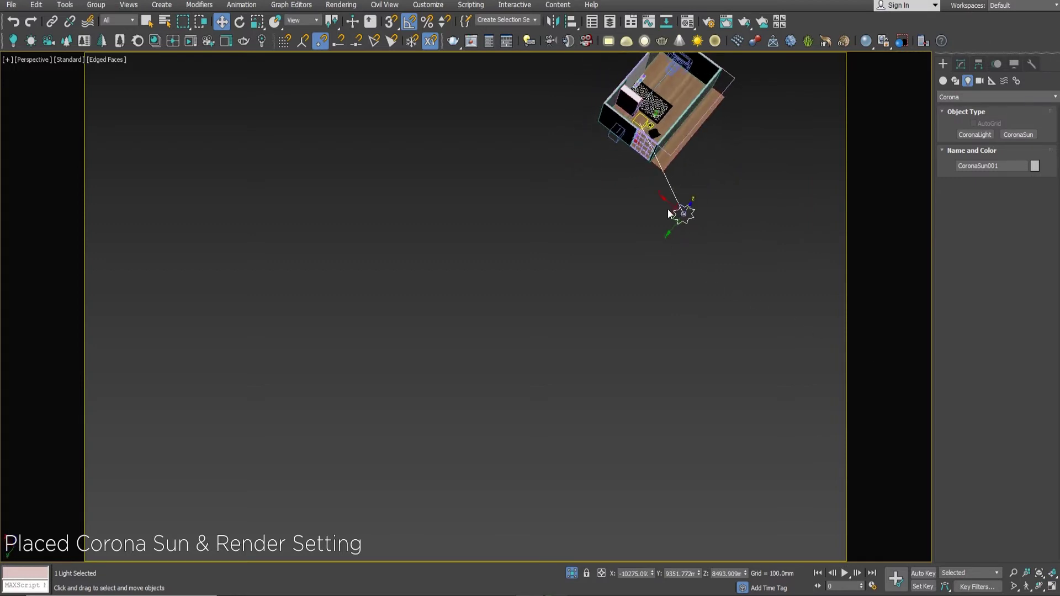
Move the sun farther outside and lower its target onto the table area.
drag(668, 208, 635, 190)
mouse_move(634, 190)
alt+middle_down()
mouse_move(577, 203)
mouse_move(593, 94)
alt+middle_up()
scroll(717, 221, up, 3)
click(687, 179)
key(t)
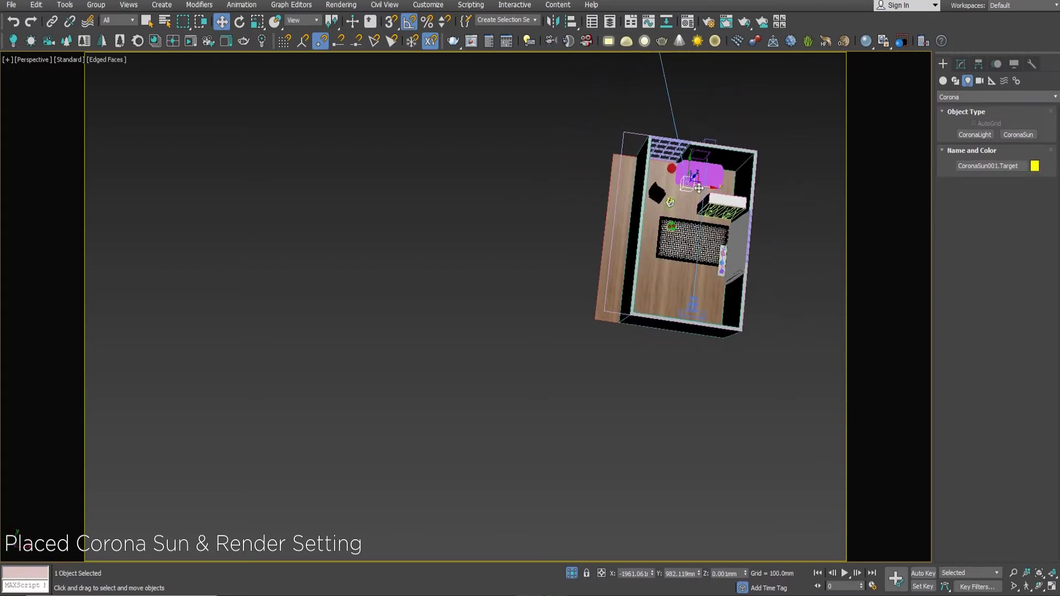
key(c)
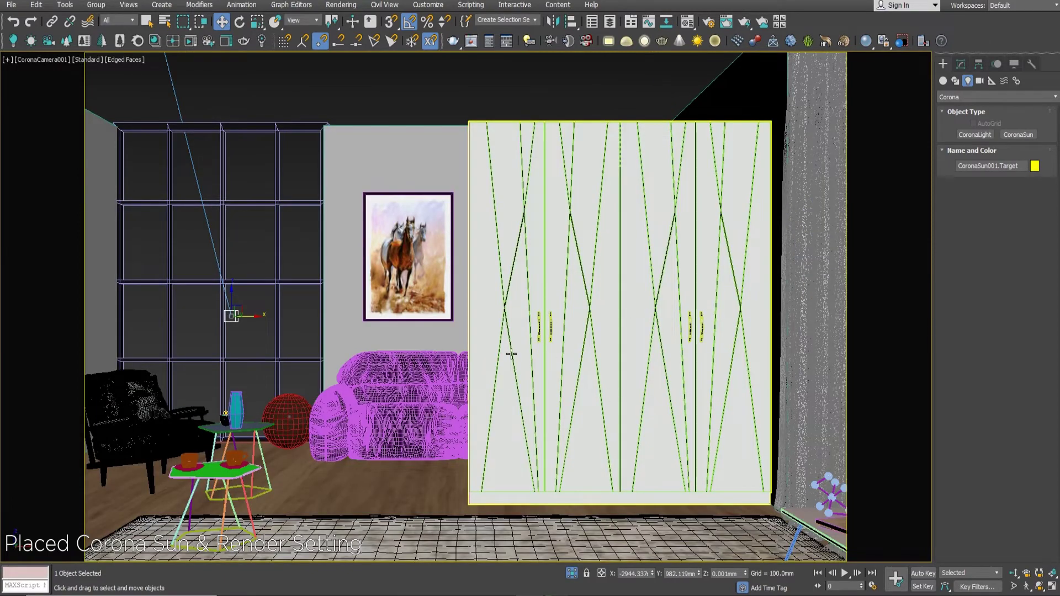
drag(230, 309, 227, 437)
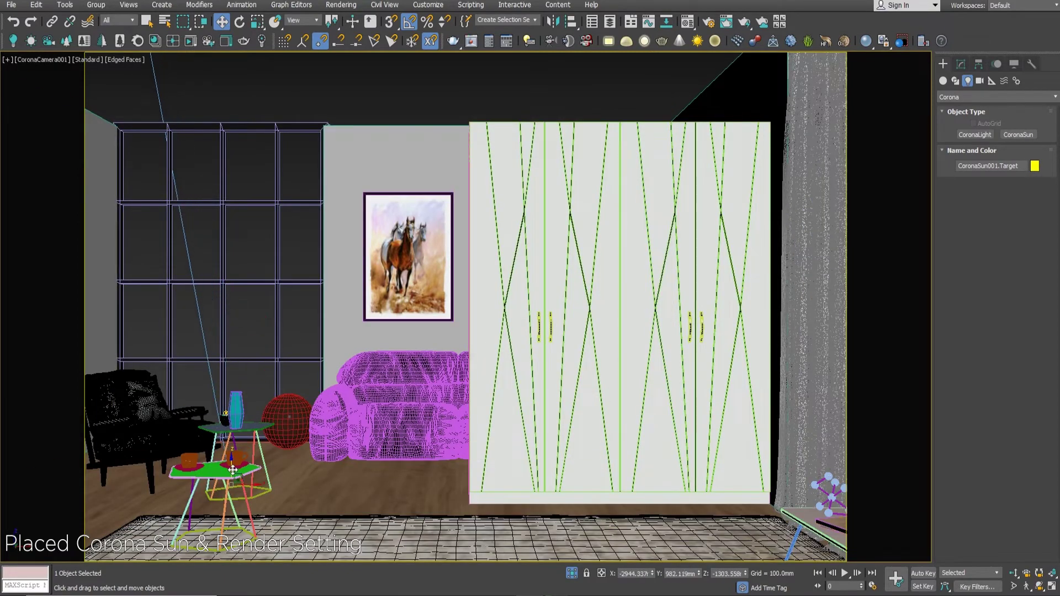
key(alt+w)
click(216, 91)
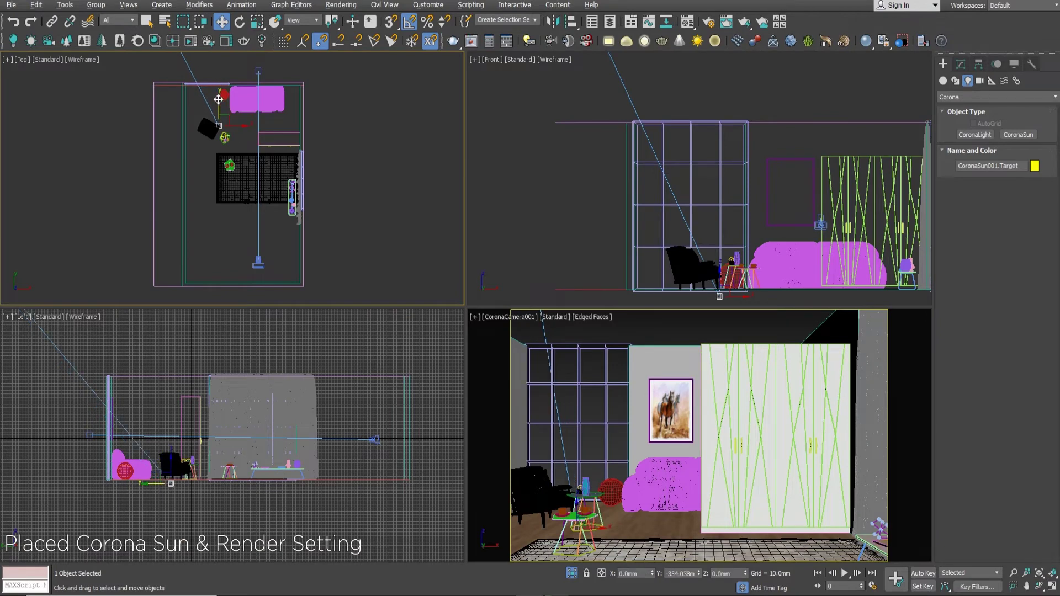
Set the Corona Sun's intensity to 0.1 and size to 2.0.
click(390, 156)
scroll(244, 85, down, 4)
click(224, 71)
click(961, 64)
double_click(1021, 383)
key(Tab)
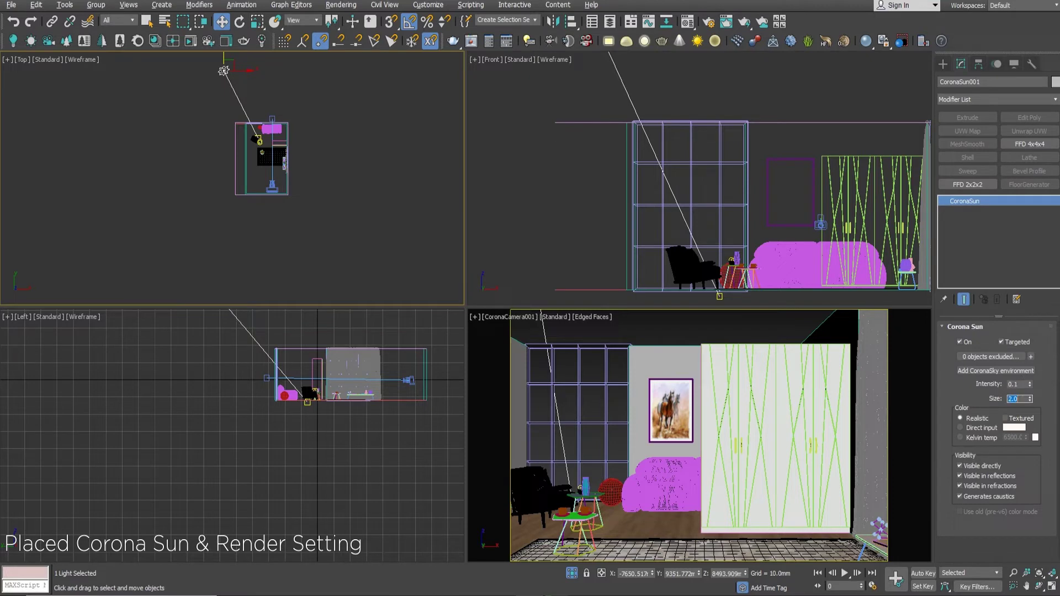
Add a CoronaSky environment, check it in Environment settings, and open Render Setup.
click(988, 370)
key(8)
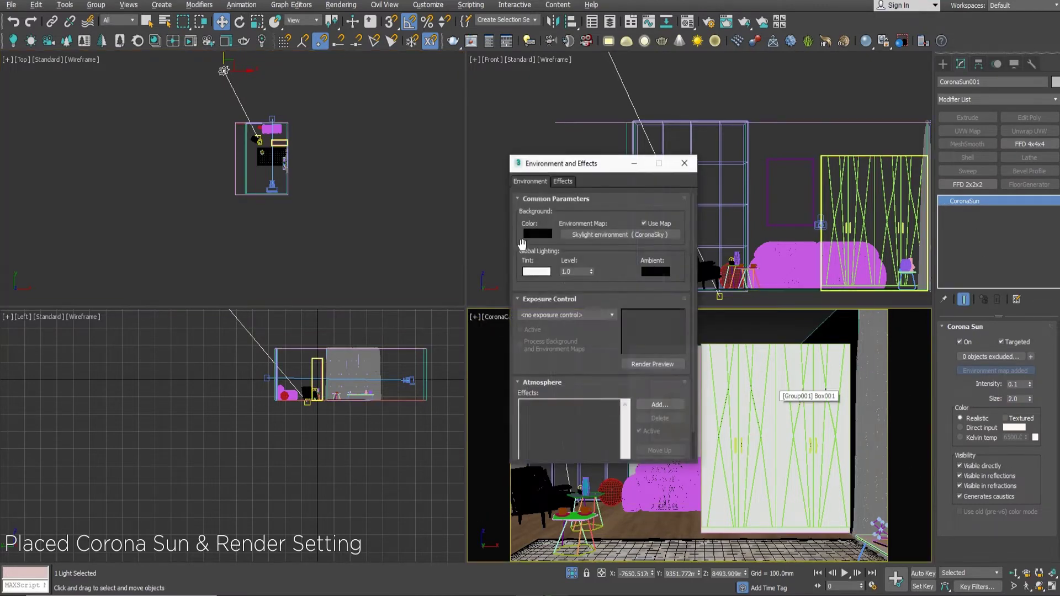
click(684, 163)
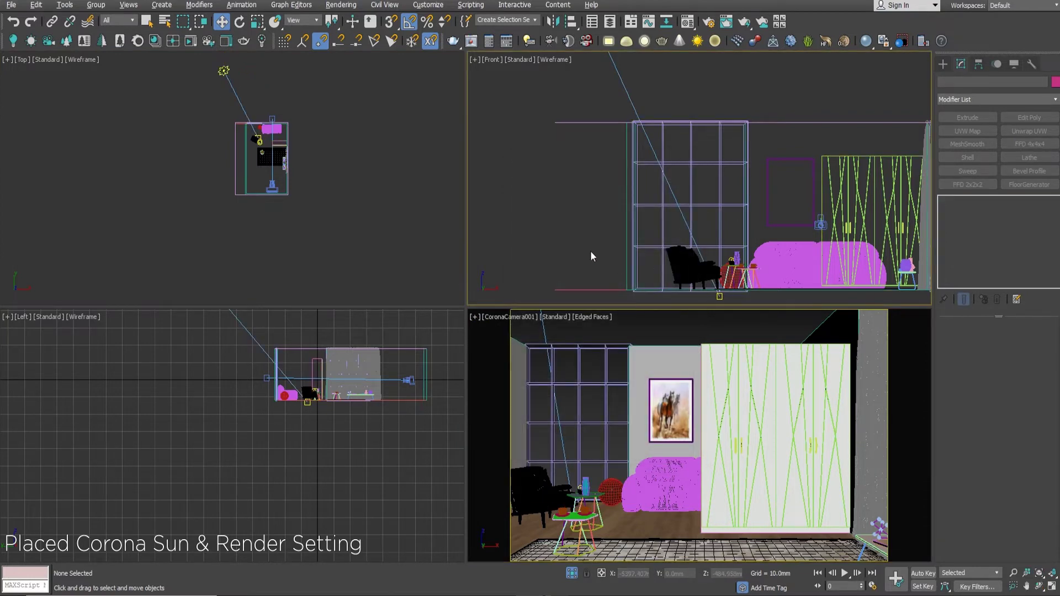
scroll(416, 250, up, 2)
key(alt+w)
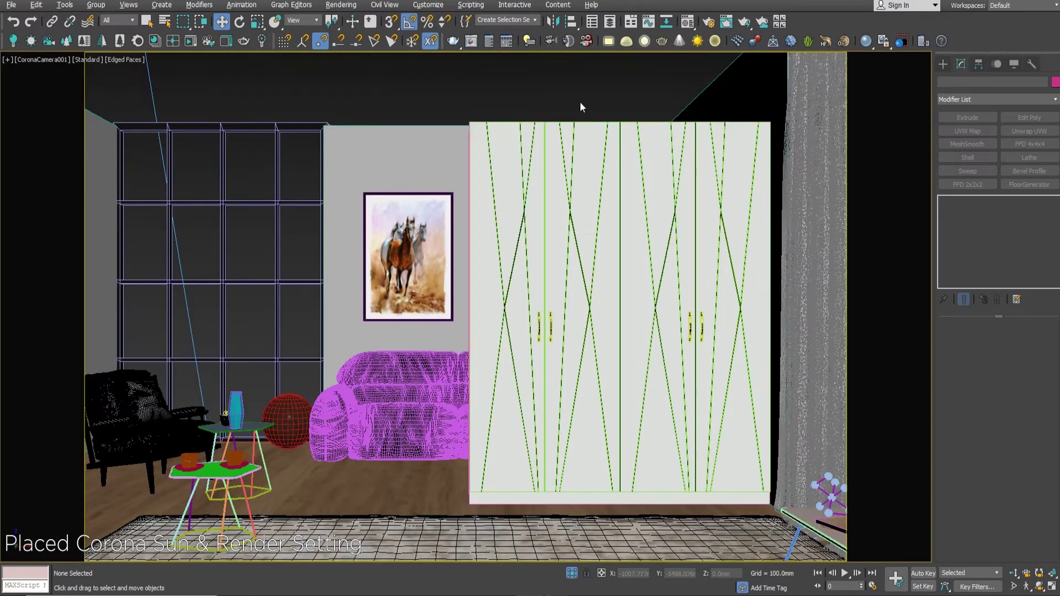
click(708, 22)
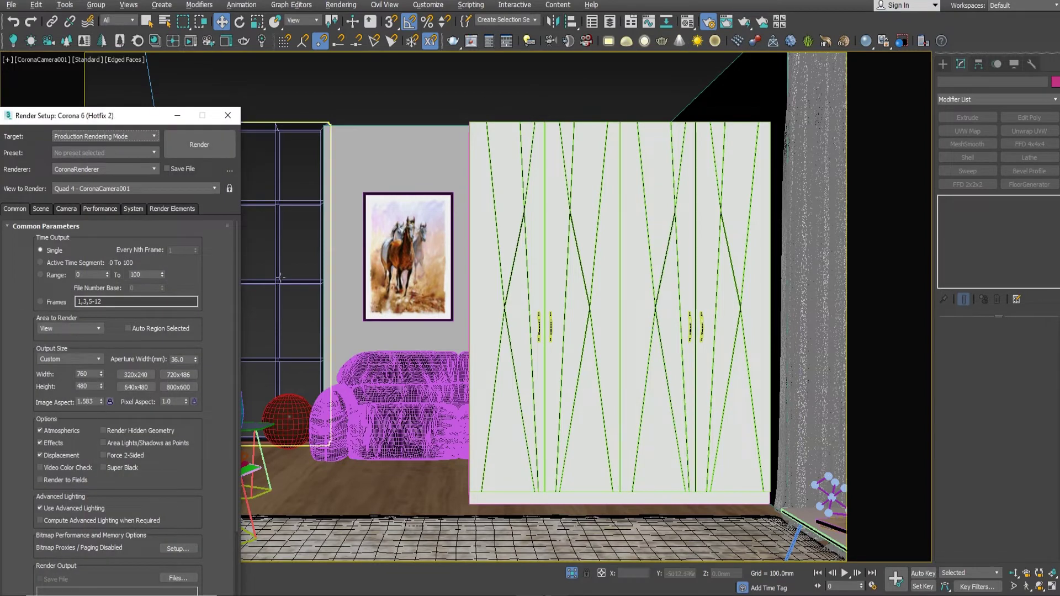
Set a 15-minute time limit and noise limit 4, and enable LUT and sharpening.
mouse_move(96, 118)
mouse_down()
mouse_move(533, 269)
mouse_move(444, 143)
mouse_up()
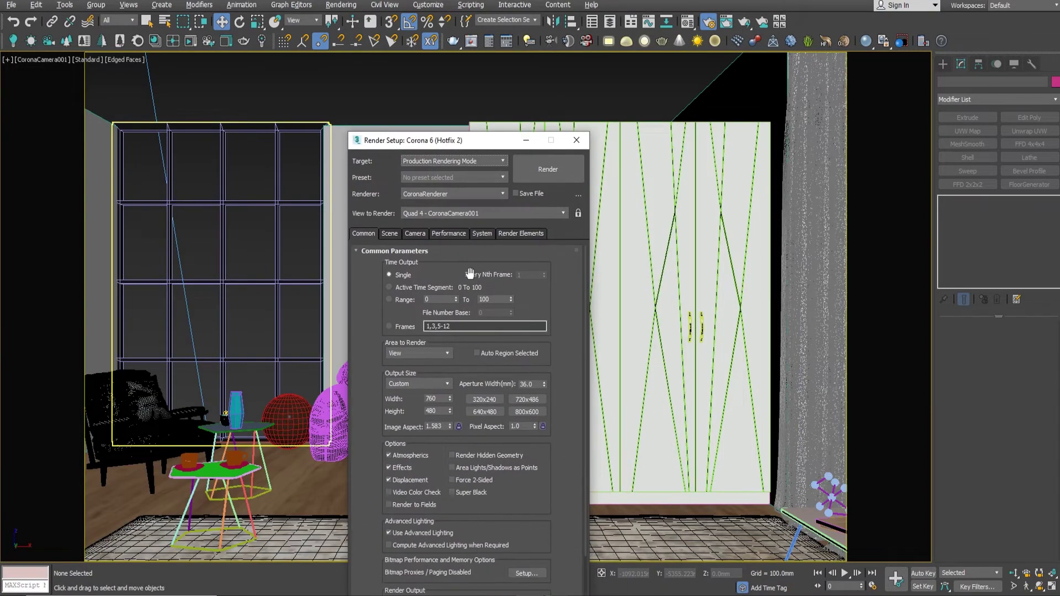
click(436, 396)
click(389, 233)
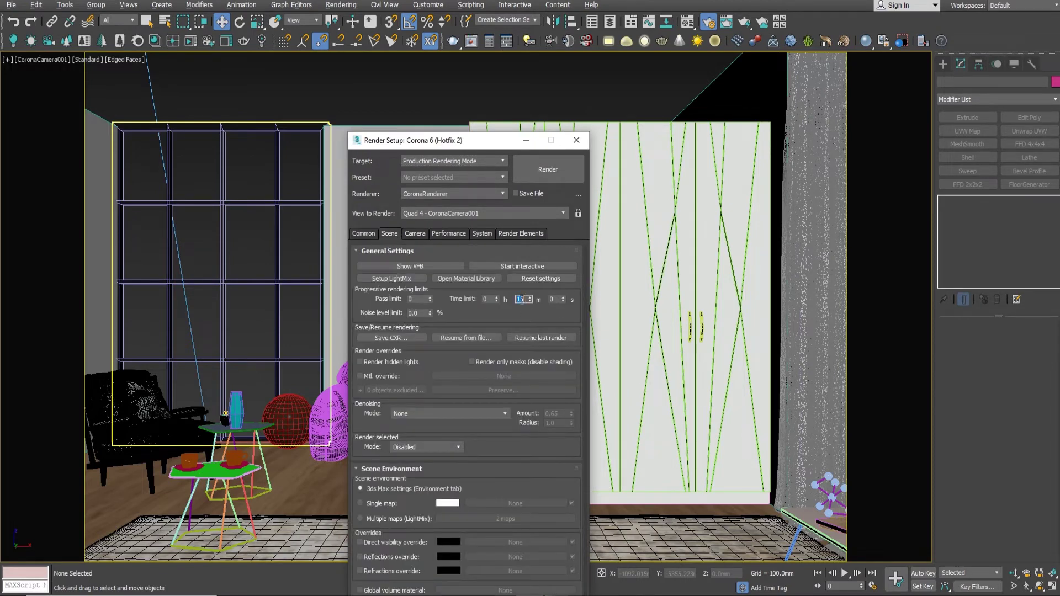
double_click(420, 312)
text(4)
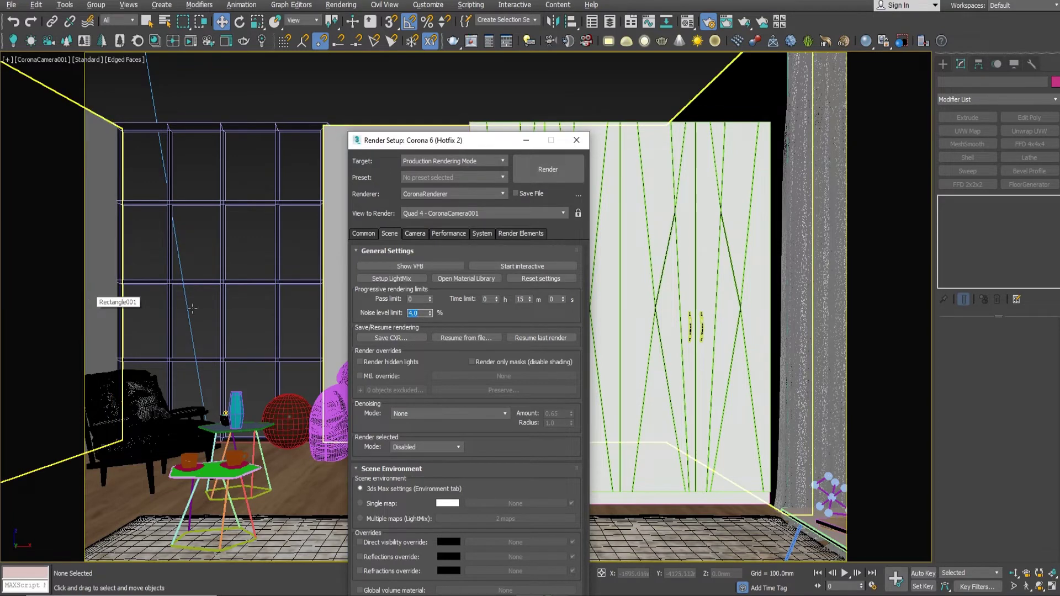
click(415, 233)
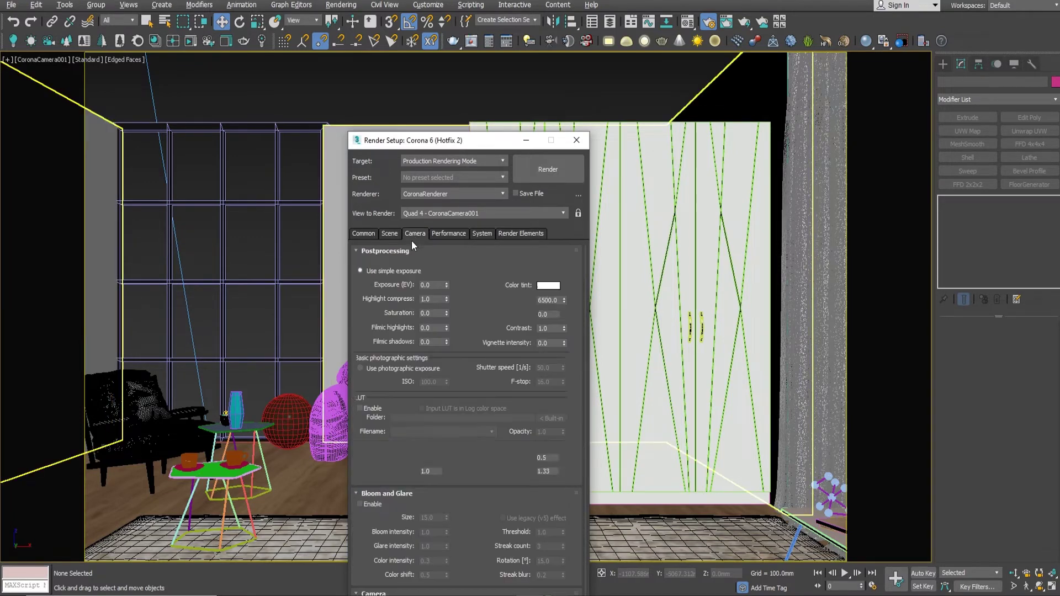
click(360, 408)
click(360, 458)
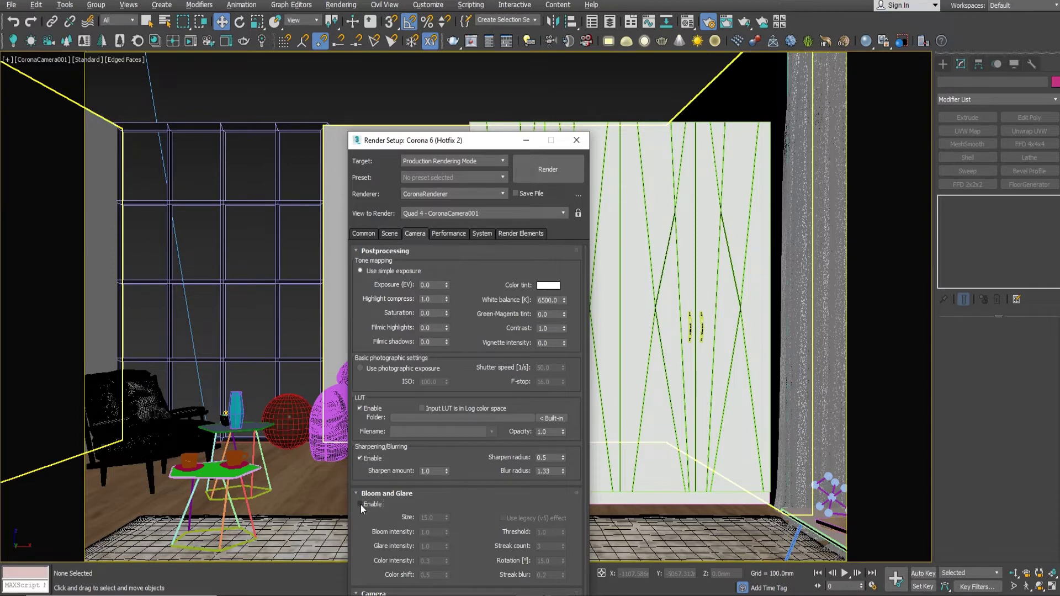
Enable material override with a new CoronaMtl, then close Render Setup.
click(387, 233)
click(360, 376)
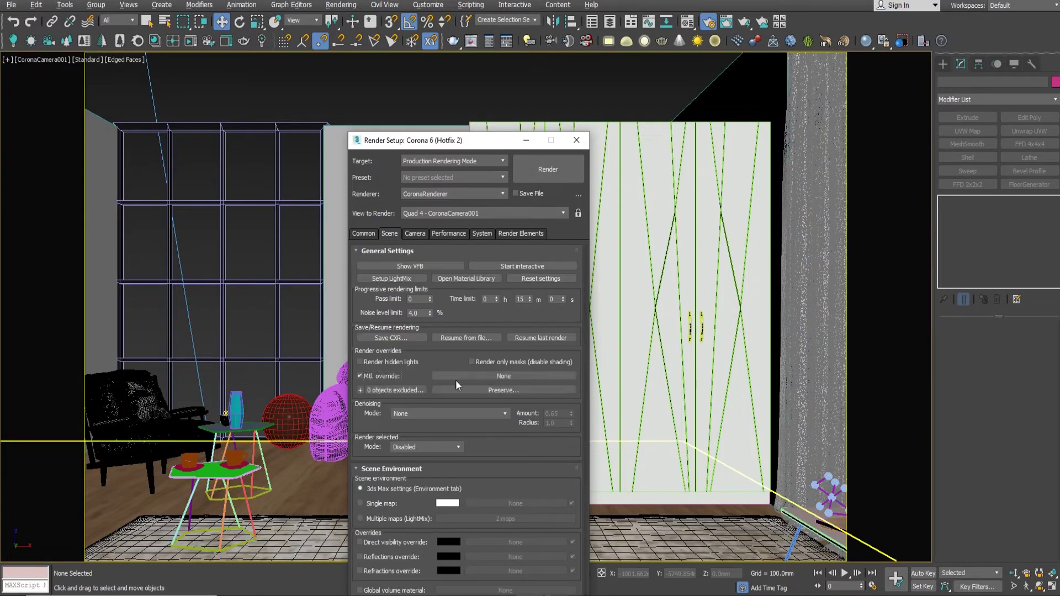
click(497, 376)
double_click(598, 358)
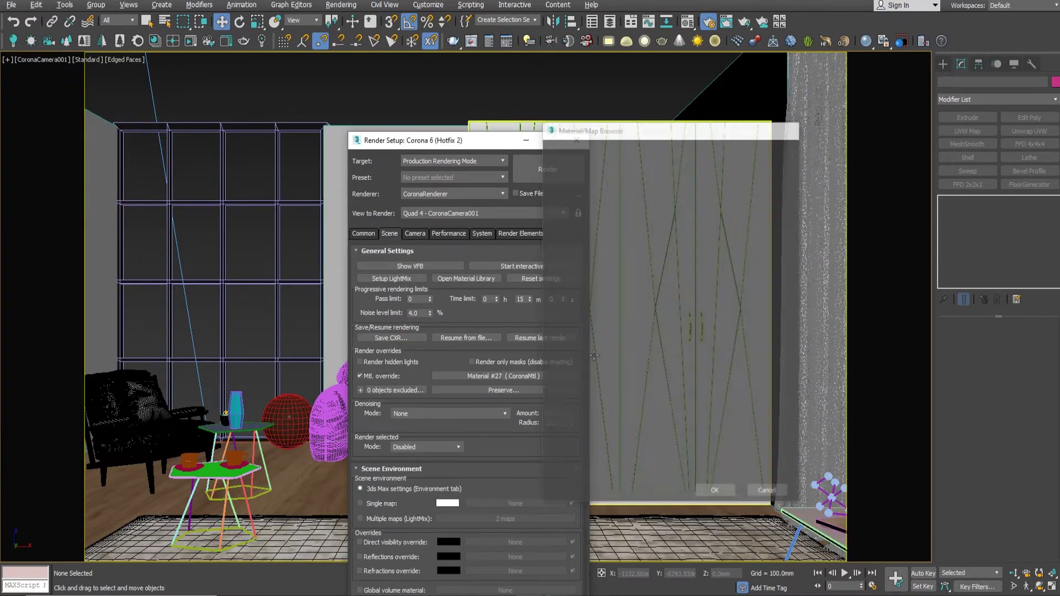
click(276, 208)
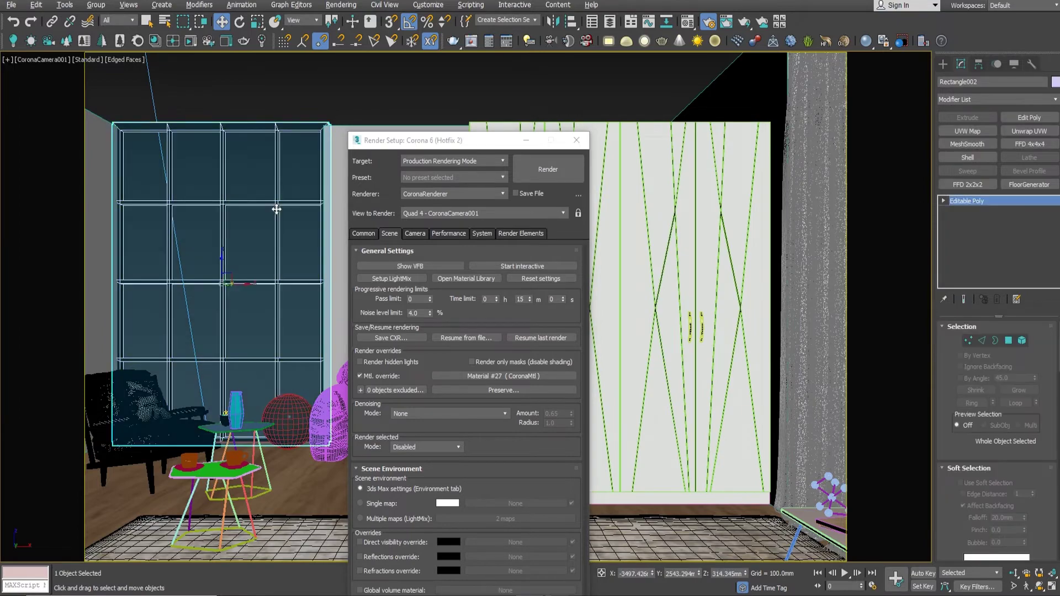
key(p)
key(F10)
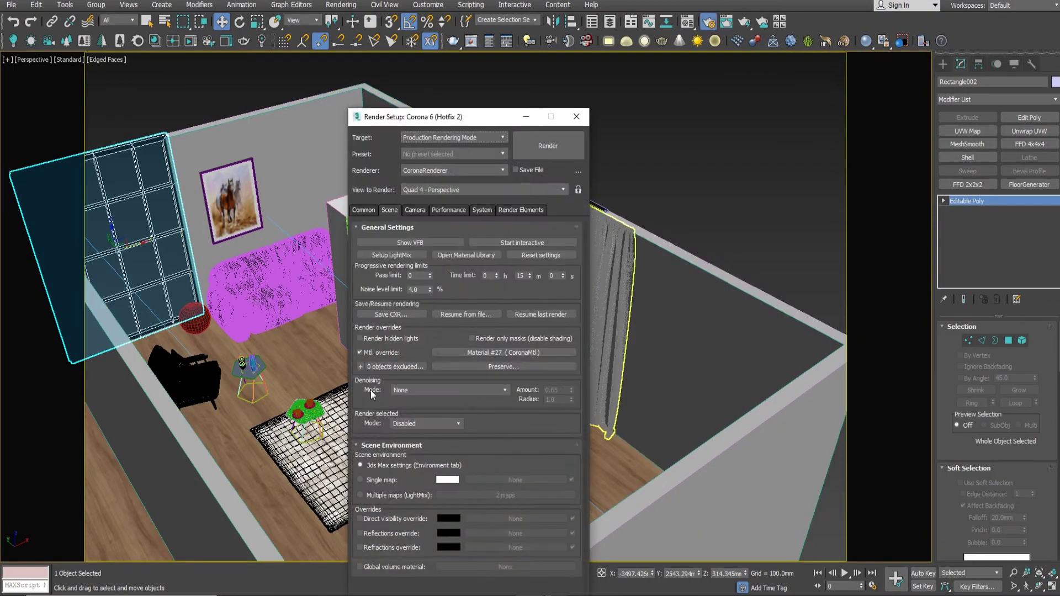
key(F10)
Start a full-screen Corona interactive render of the camera view.
key(c)
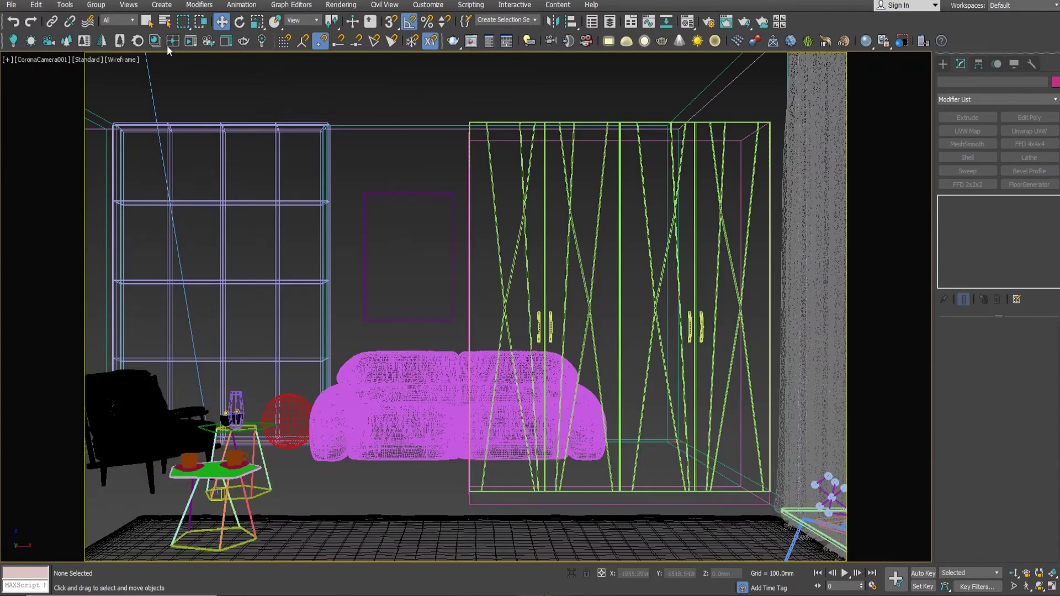
click(184, 41)
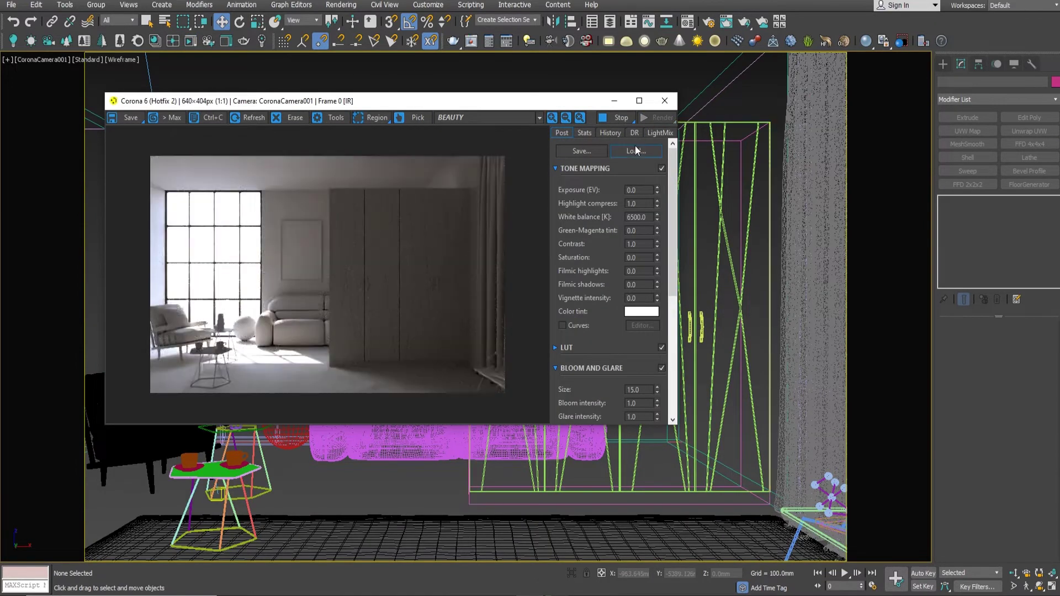
click(638, 100)
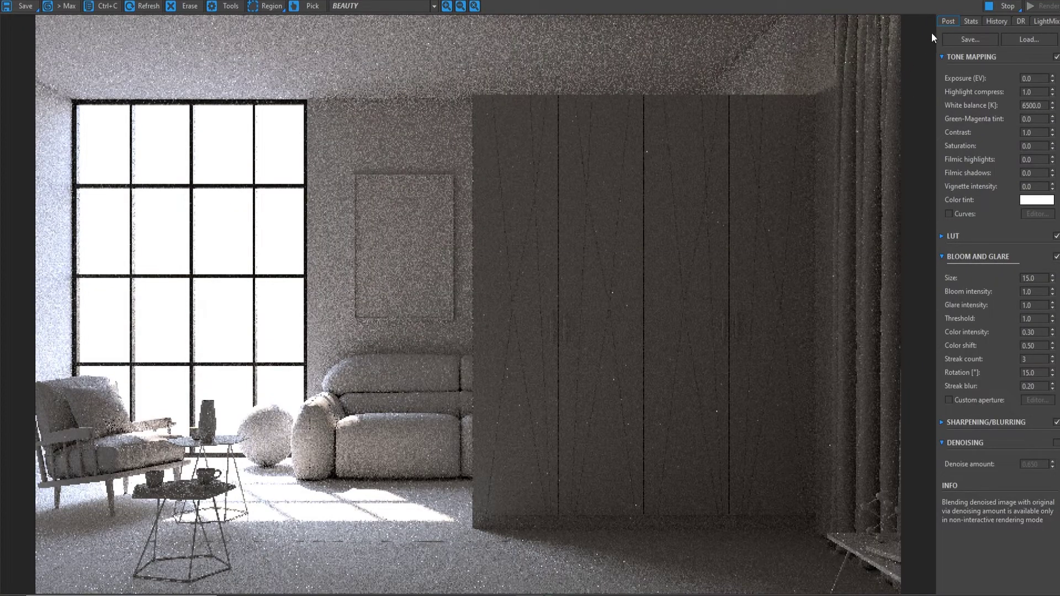
In Post, set exposure 1.0, highlight compress 20 and white balance 8500.
double_click(1036, 79)
text(1)
key(Return)
key(Tab)
text(20)
key(Return)
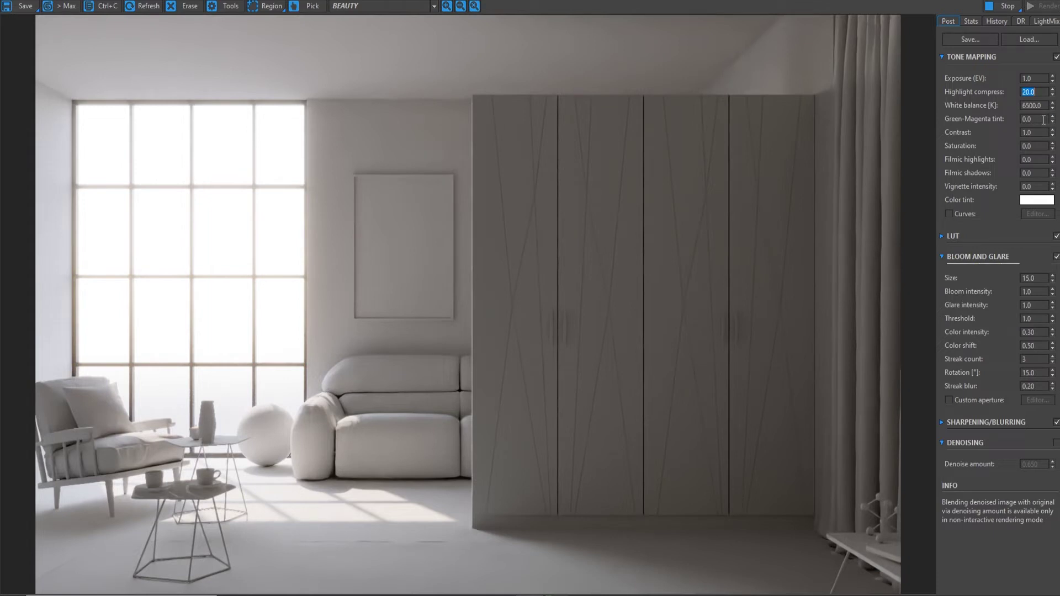
click(1023, 104)
text(8500)
key(Return)
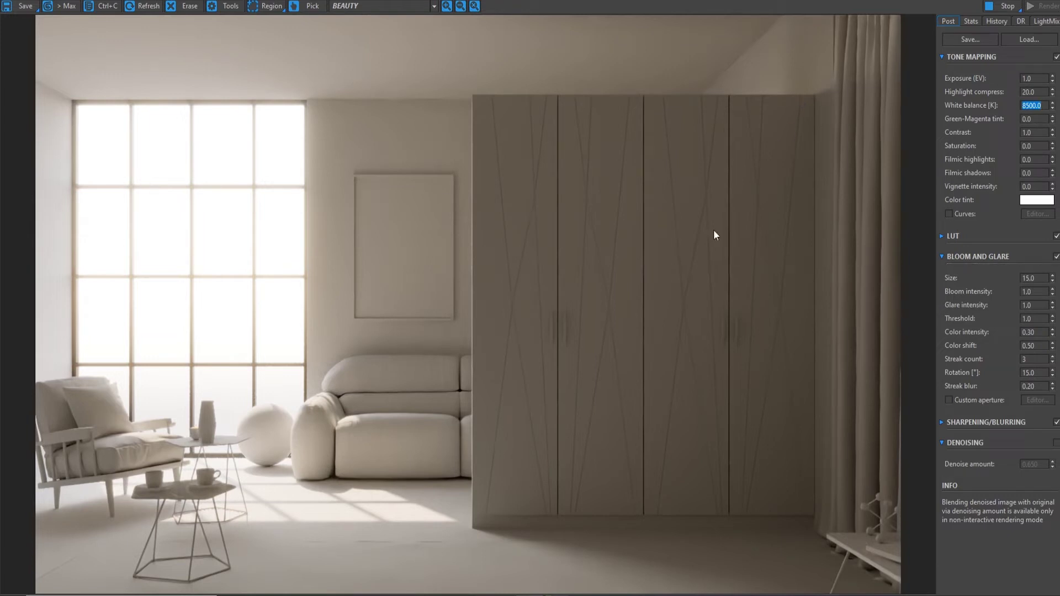
click(1046, 23)
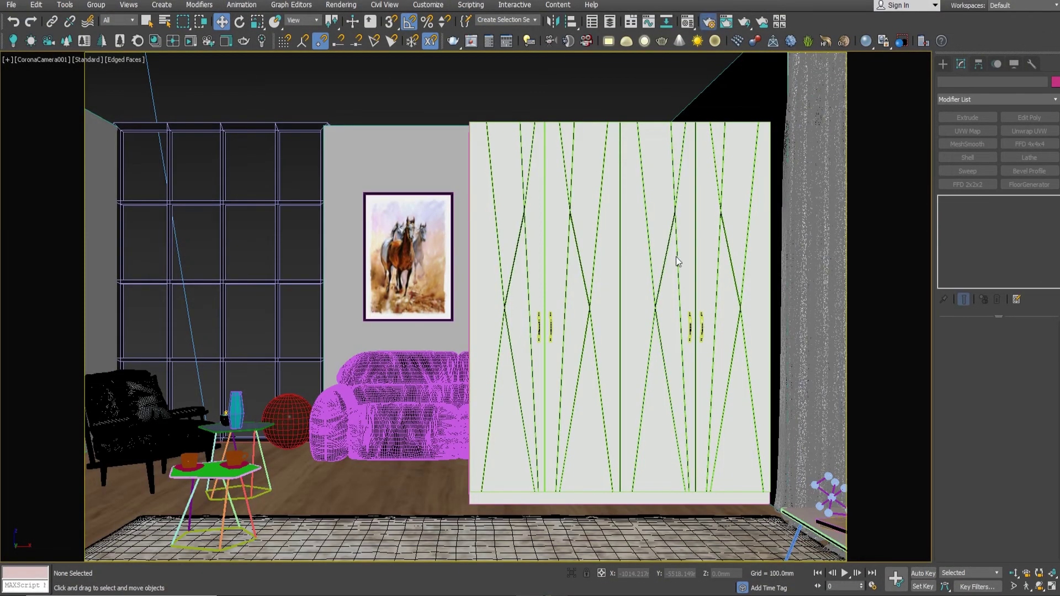
Set Corona denoising to Corona High Quality with amount 1.0.
key(F10)
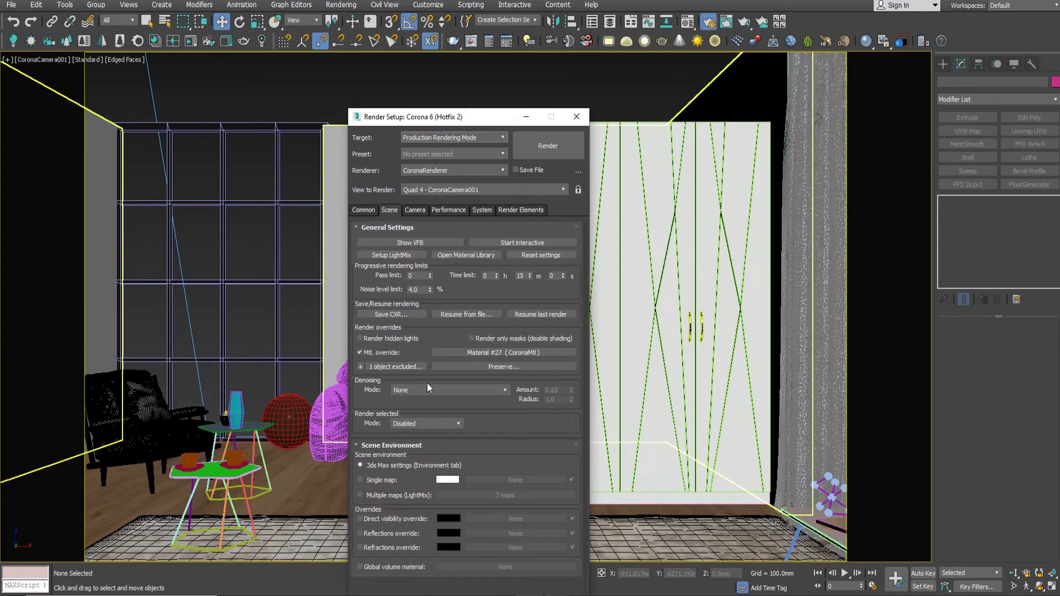
click(421, 392)
click(399, 439)
double_click(562, 391)
text(1.0)
key(Return)
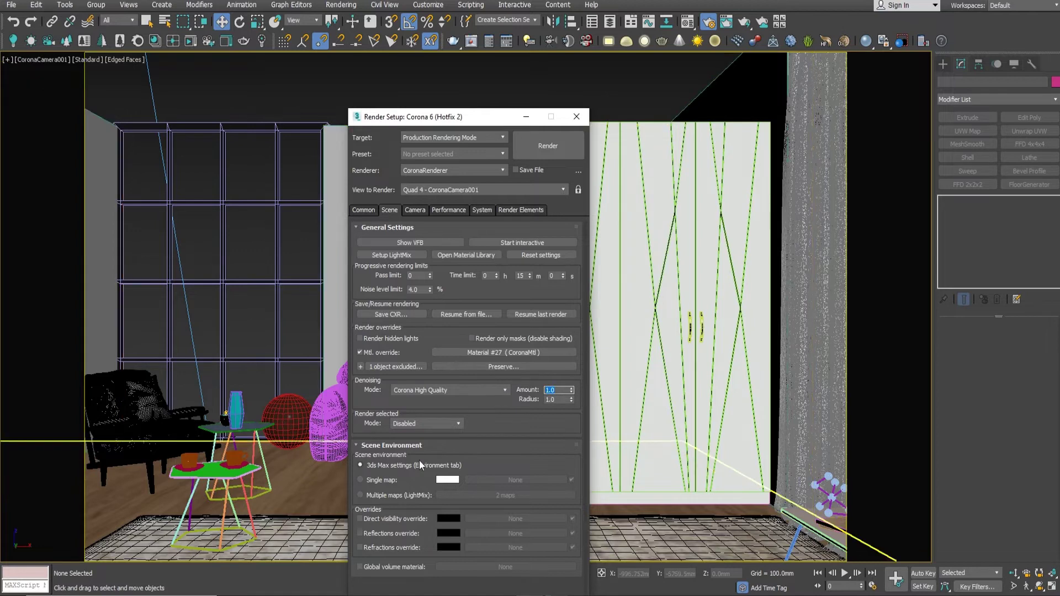
Generate LightMix light layers and restart the interactive render.
click(415, 210)
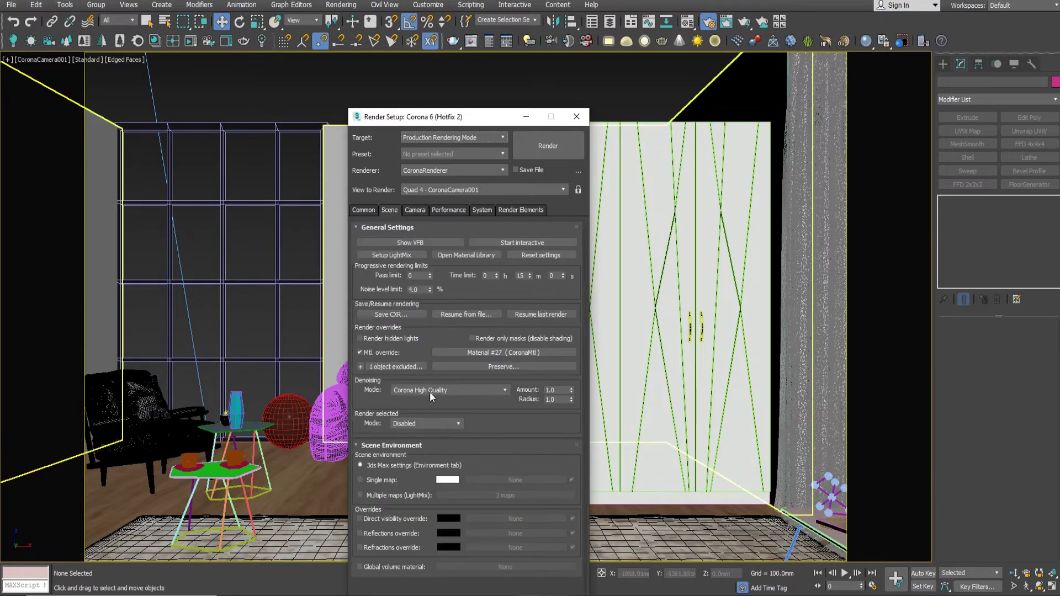
click(393, 253)
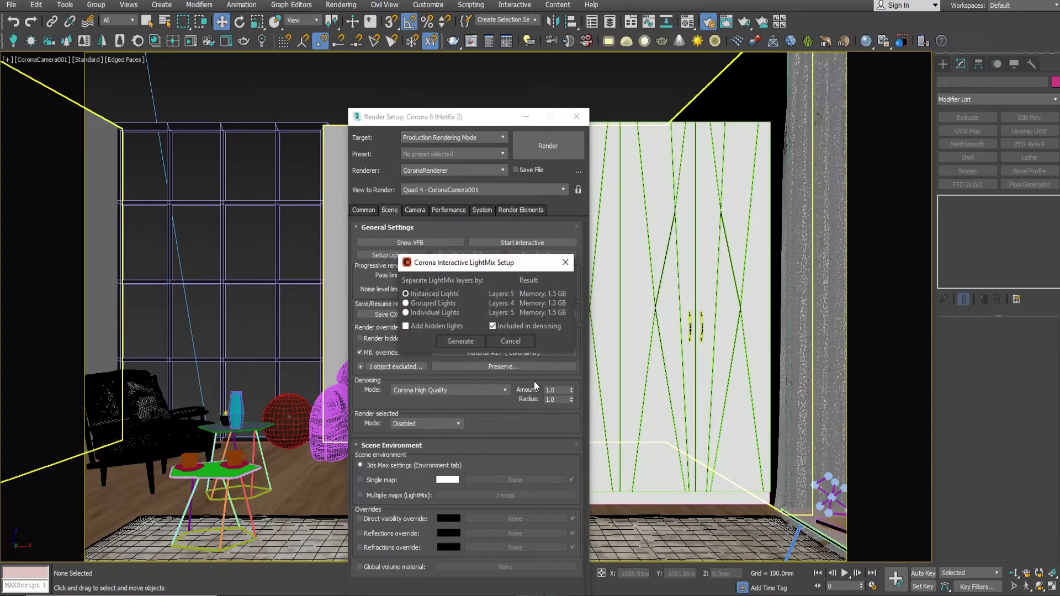
click(466, 341)
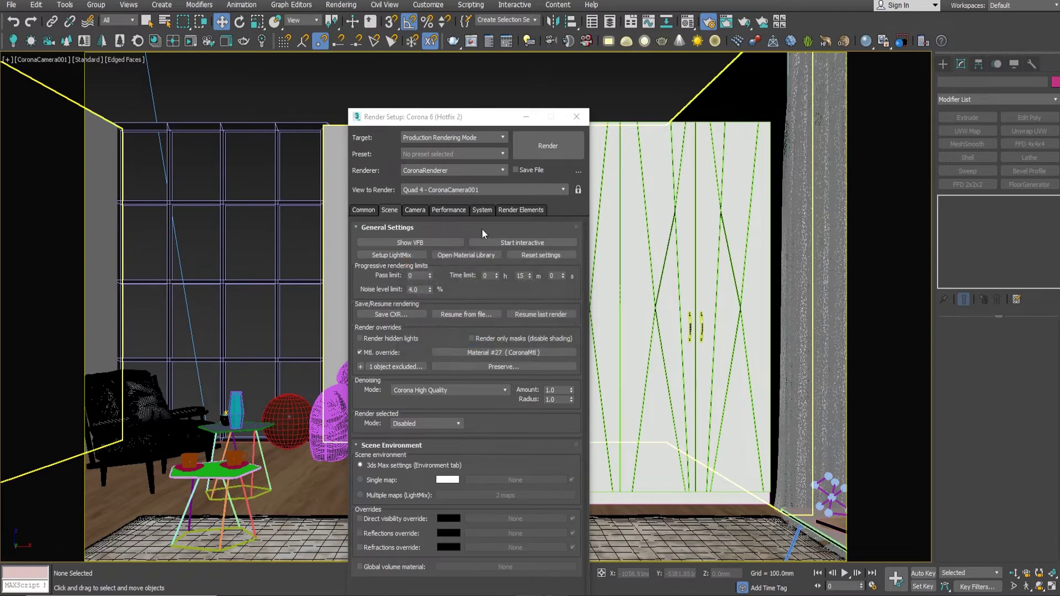
click(577, 117)
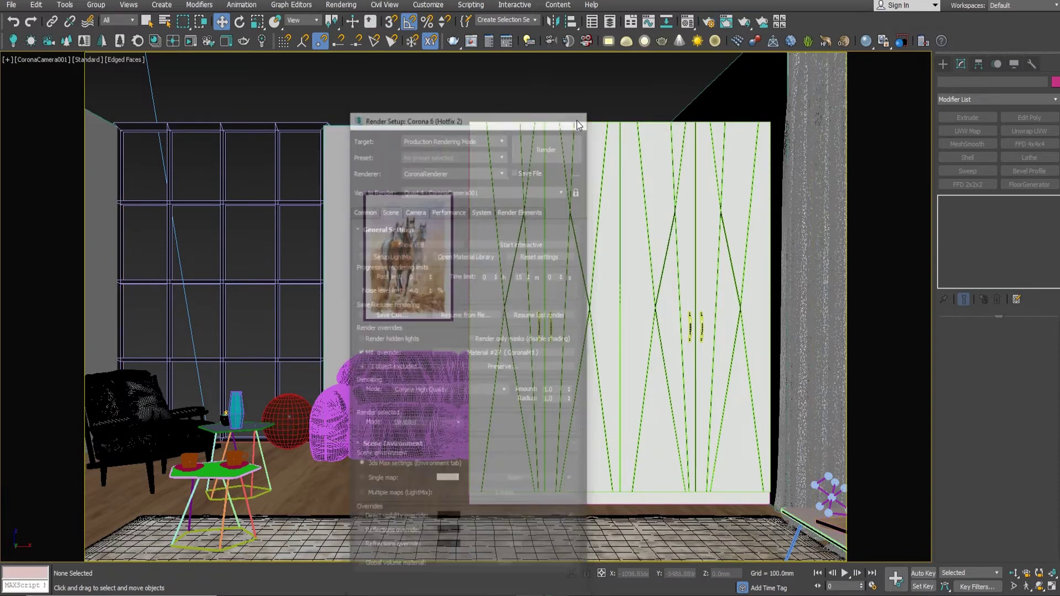
click(247, 43)
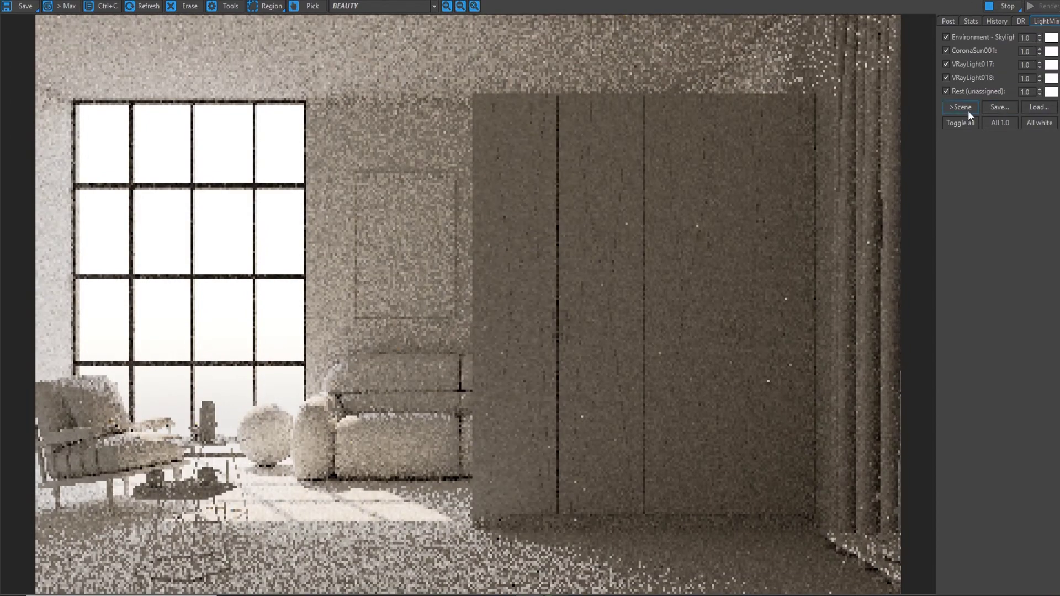
Disable VRayLight017 and the unassigned Rest layer in the LightMix, then show Post settings.
click(978, 65)
click(965, 91)
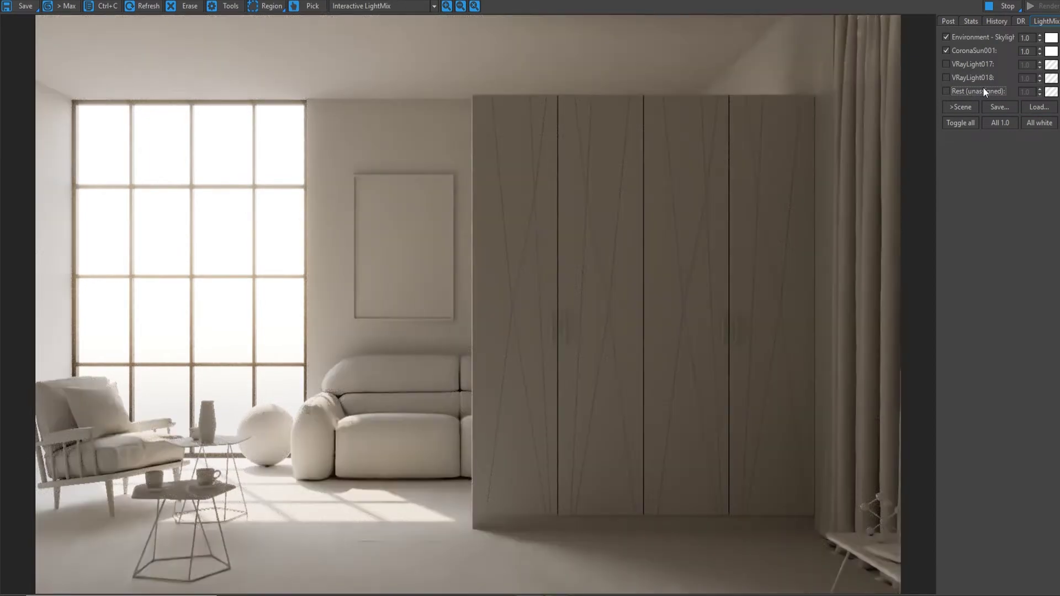
click(952, 21)
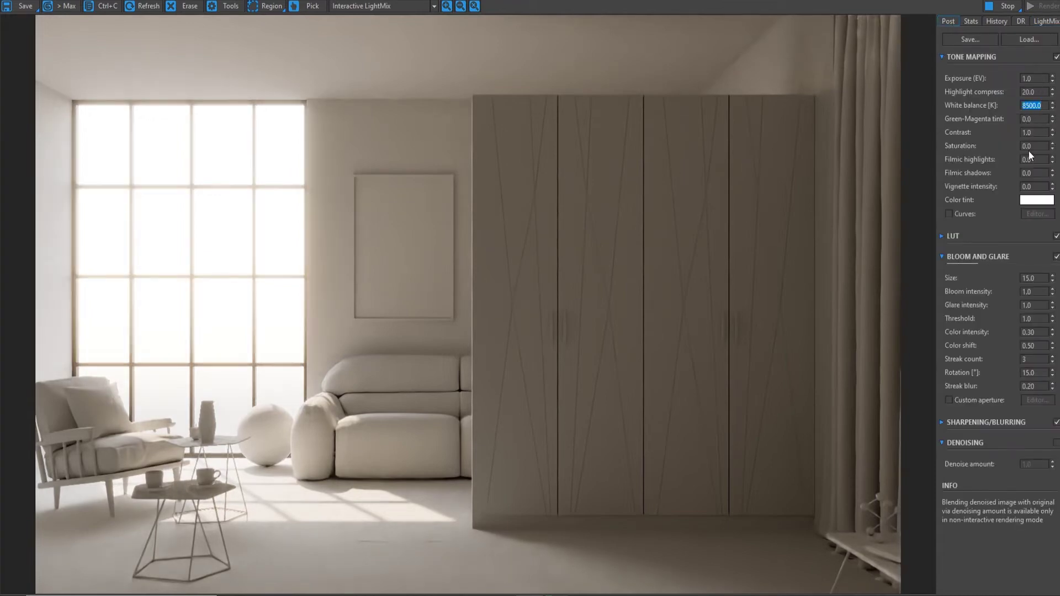
Enable LUT and choose a different LUT from the list.
click(1008, 240)
click(1050, 271)
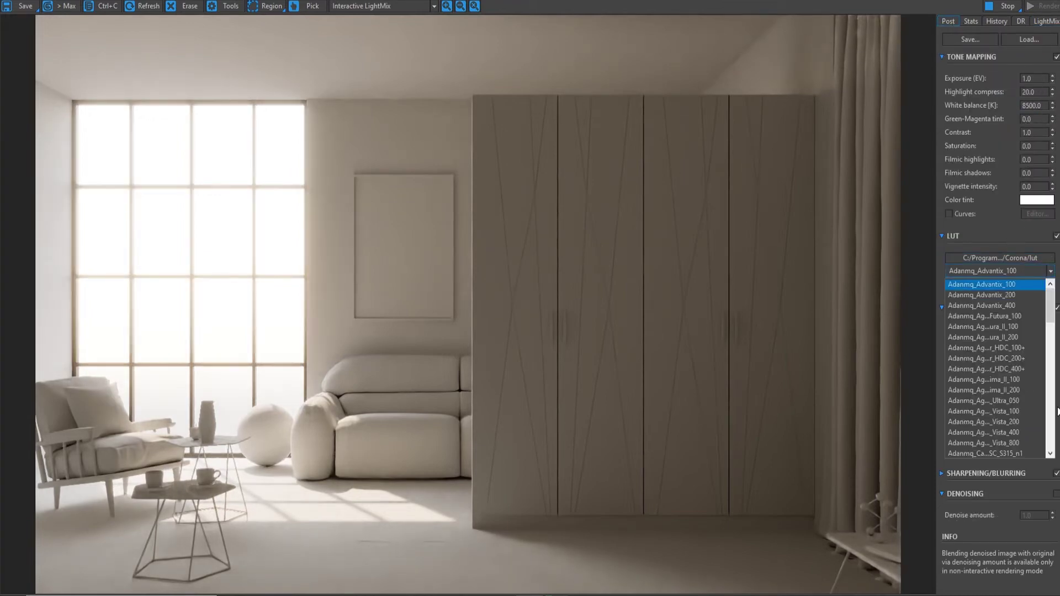
drag(1055, 310, 1050, 441)
click(1008, 414)
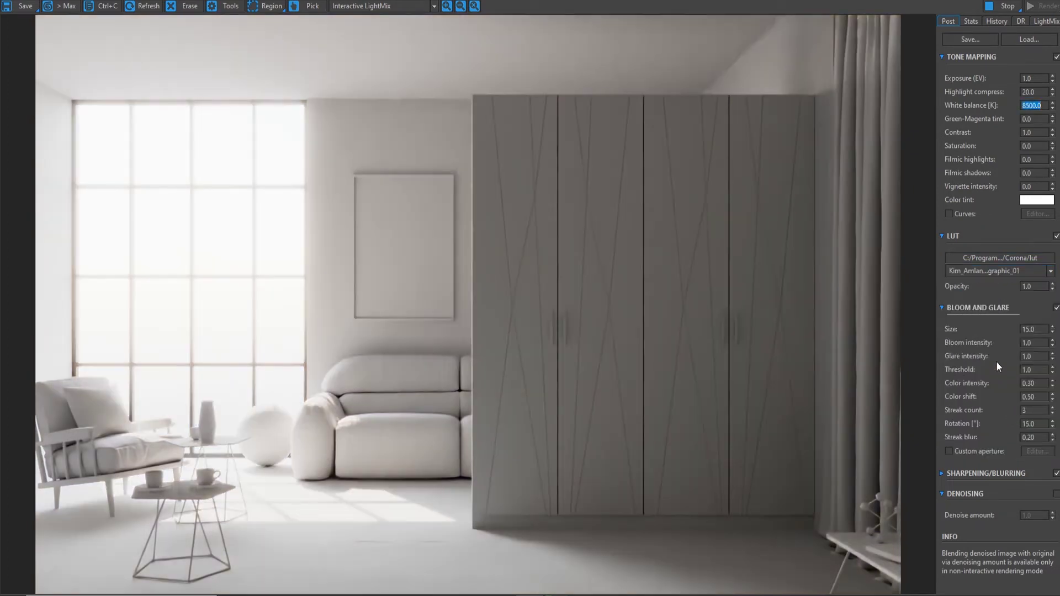
Set bloom size 3.0, bloom intensity 0.10 and glare 0.80.
double_click(1030, 329)
text(3)
key(Tab)
text(0.1)
key(Tab)
text(0.8)
key(Return)
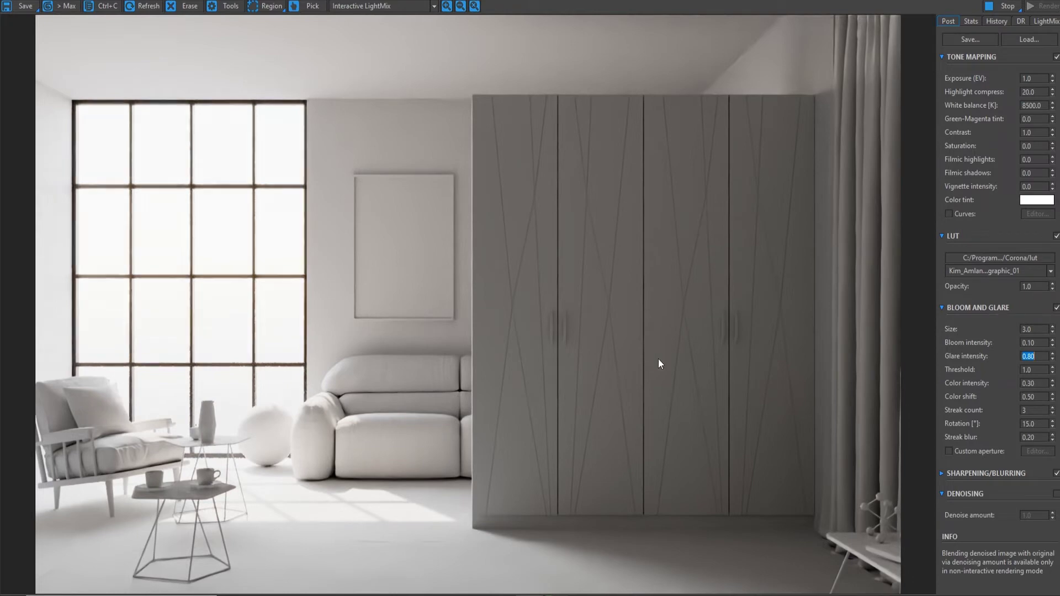
Set the LUT opacity to 0.70.
double_click(1028, 286)
text(0.7)
key(Return)
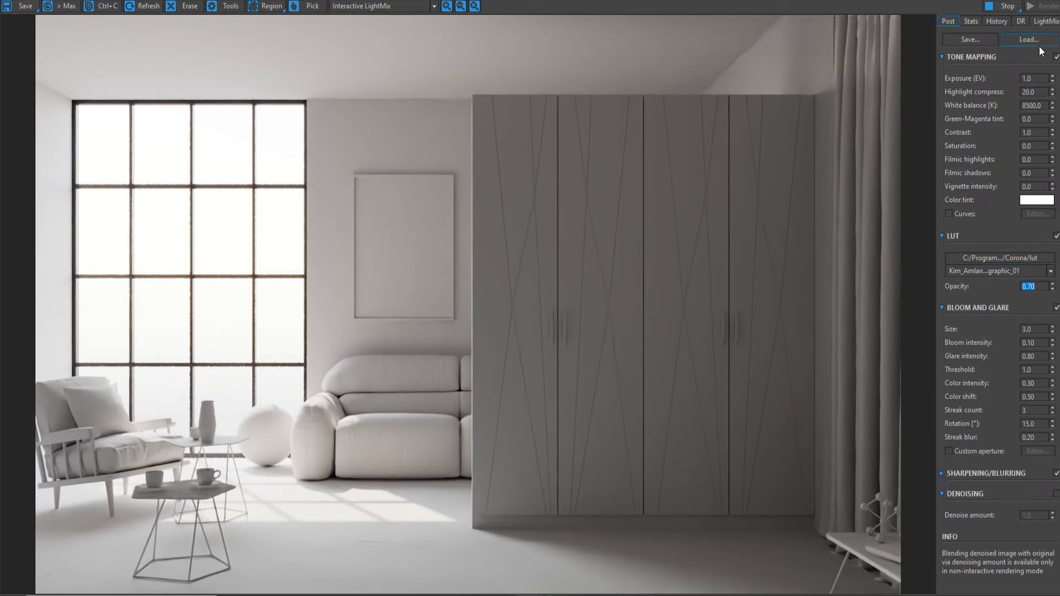
click(1053, 21)
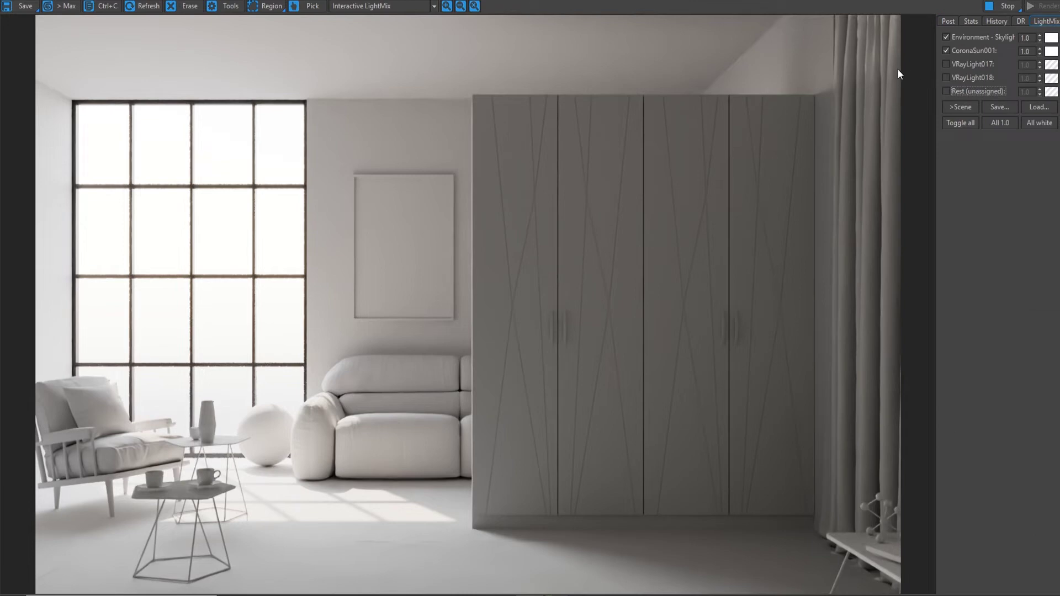
Lower CoronaSun001's LightMix multiplier and tint the sun and environment colours slightly.
double_click(1025, 50)
text(0.3)
key(Return)
click(1051, 51)
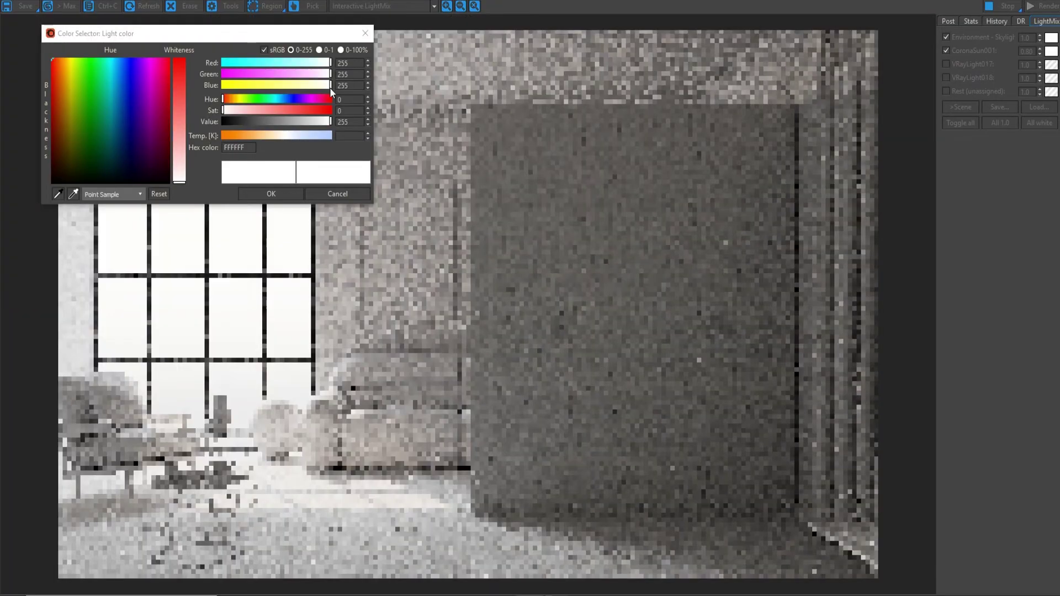
drag(330, 87, 324, 86)
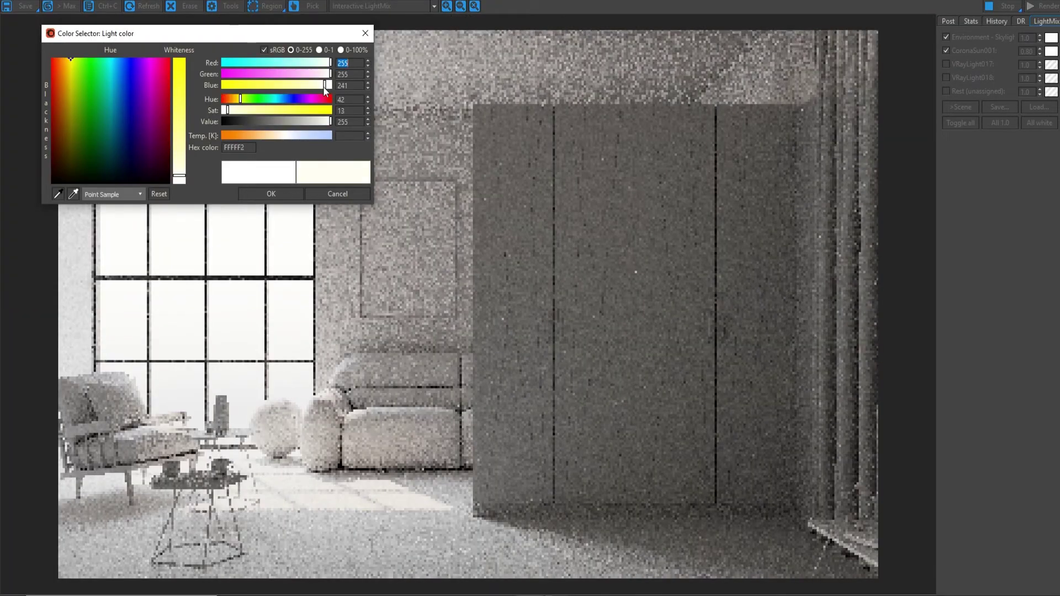
click(290, 191)
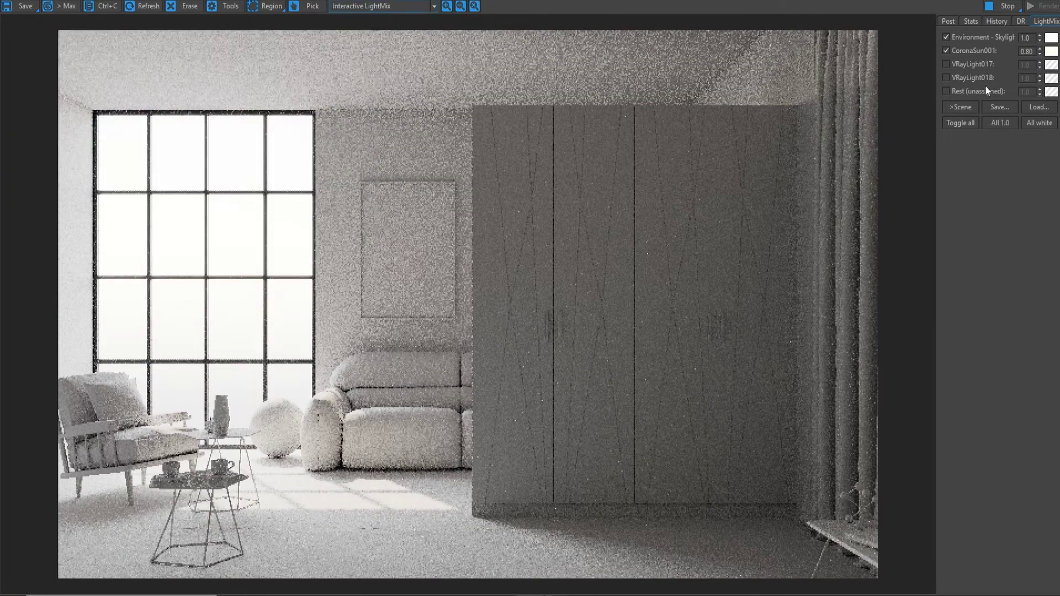
click(1051, 37)
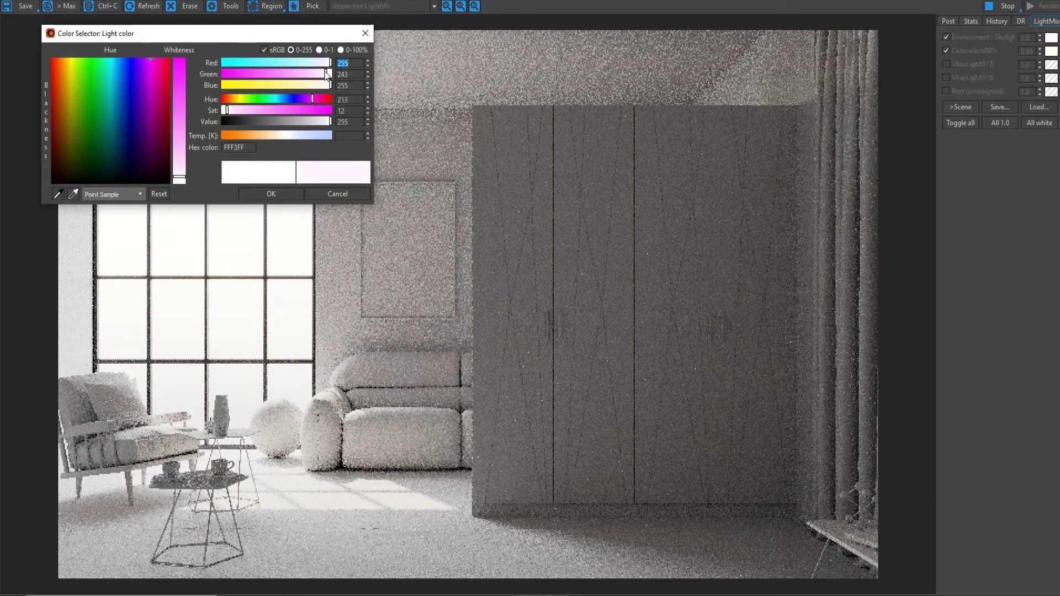
click(289, 194)
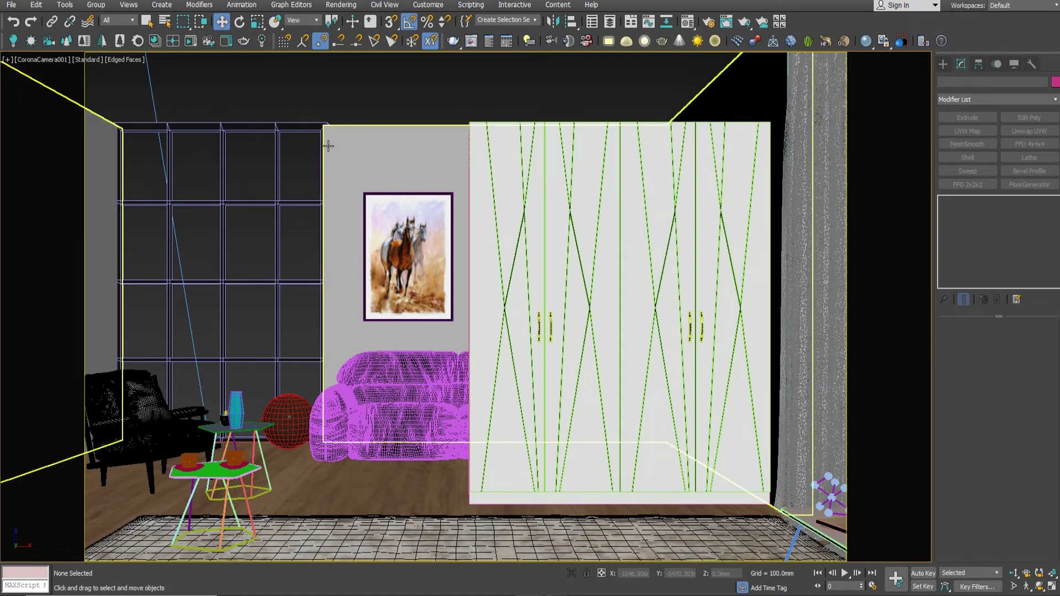
Load the black-and-white misty tree image into the PAINTING material's diffuse bitmap.
key(m)
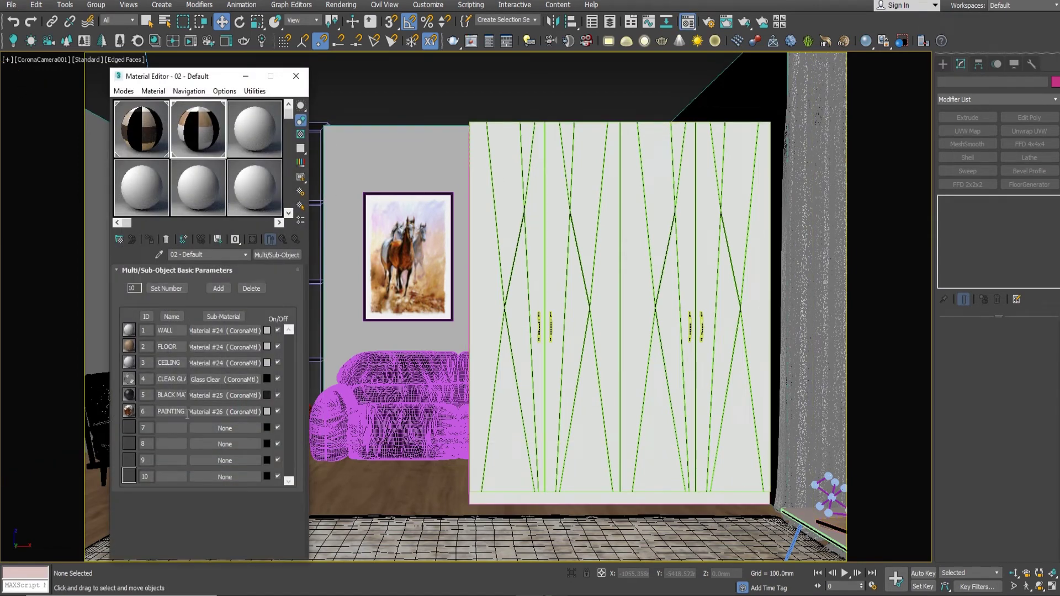
click(224, 411)
click(276, 291)
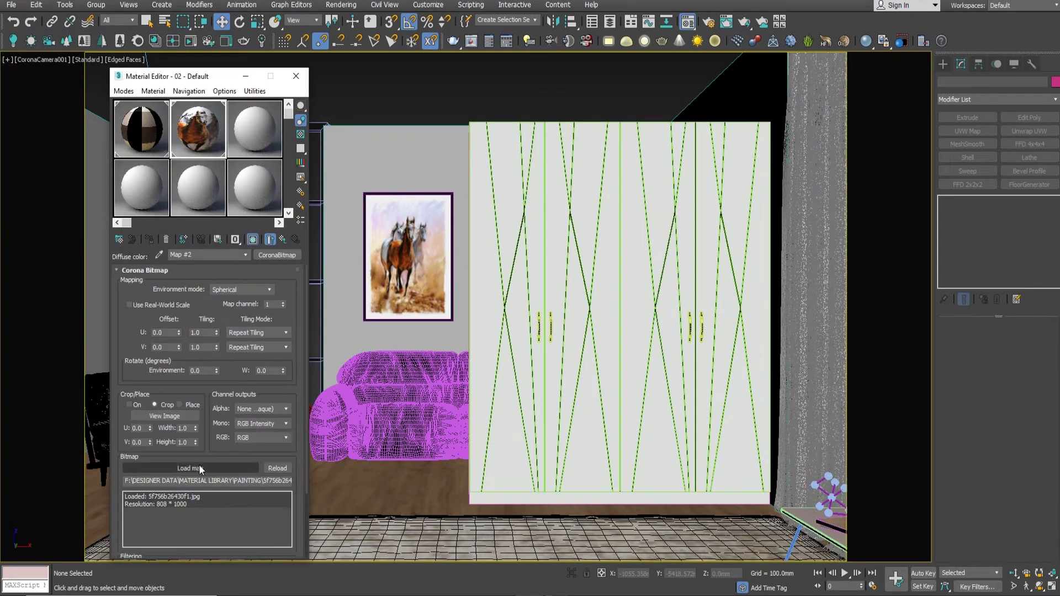
click(199, 468)
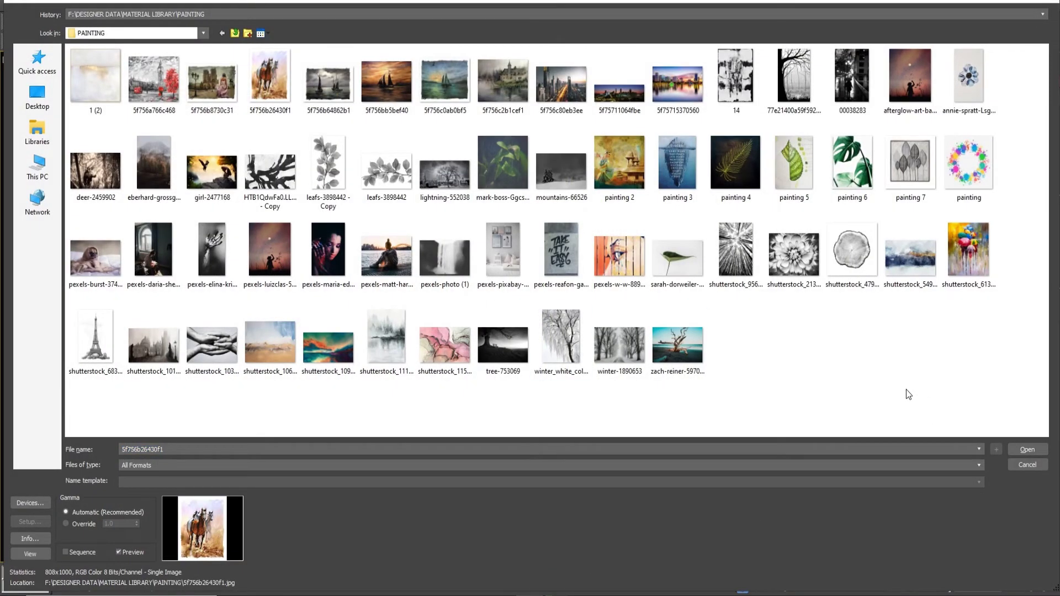
ctrl+scroll(226, 206, up, 2)
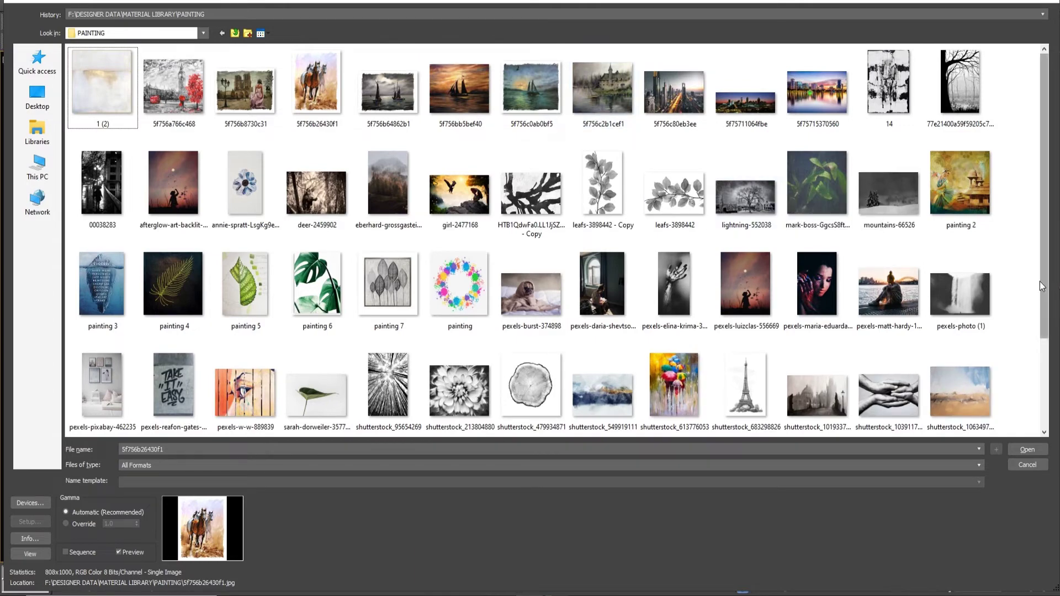
double_click(965, 85)
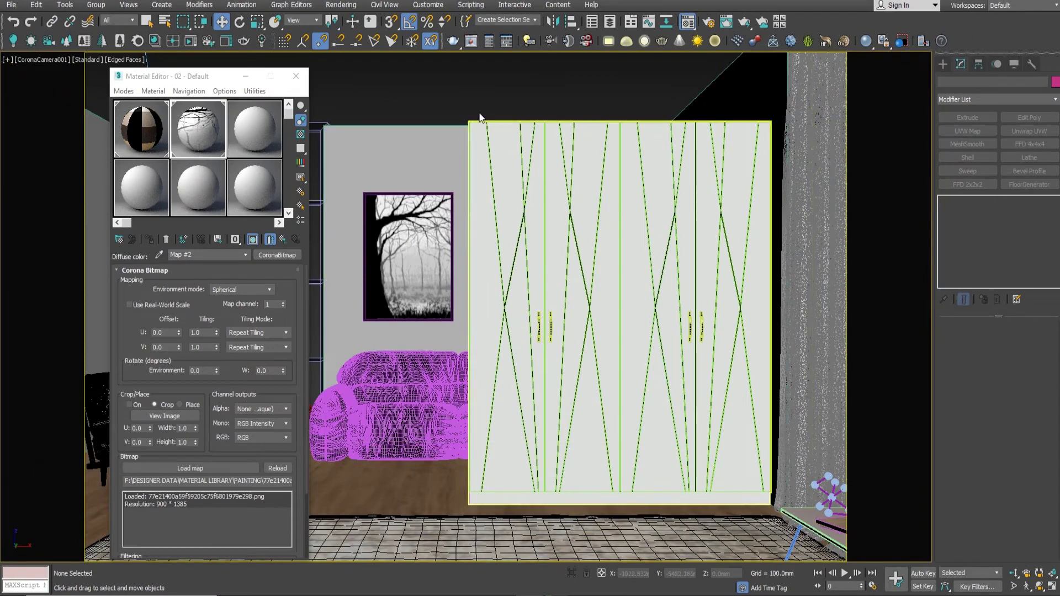
key(F10)
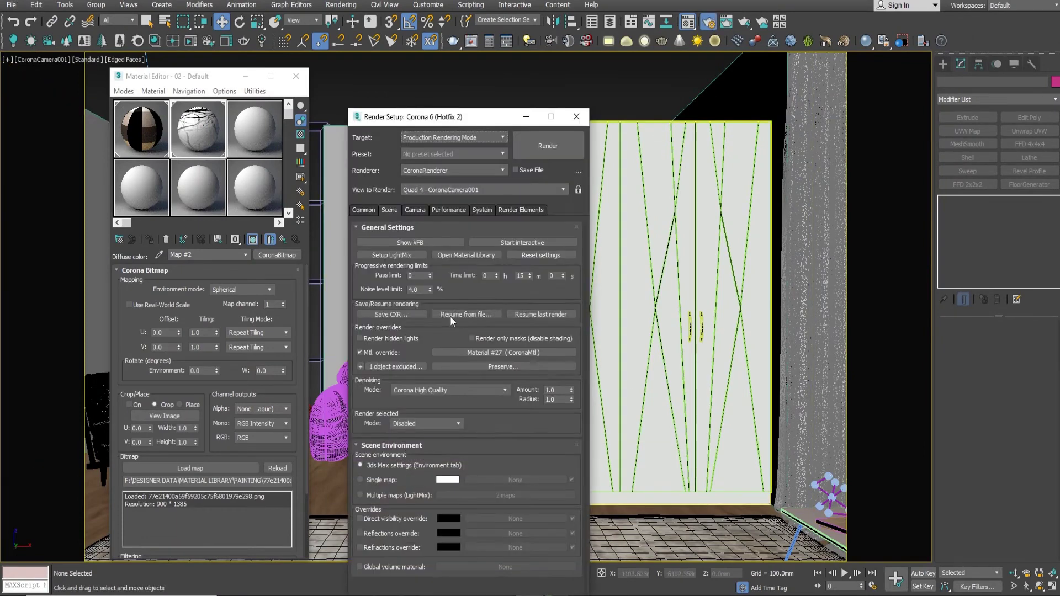
Disable Mtl. override and render the room with its real materials.
click(360, 353)
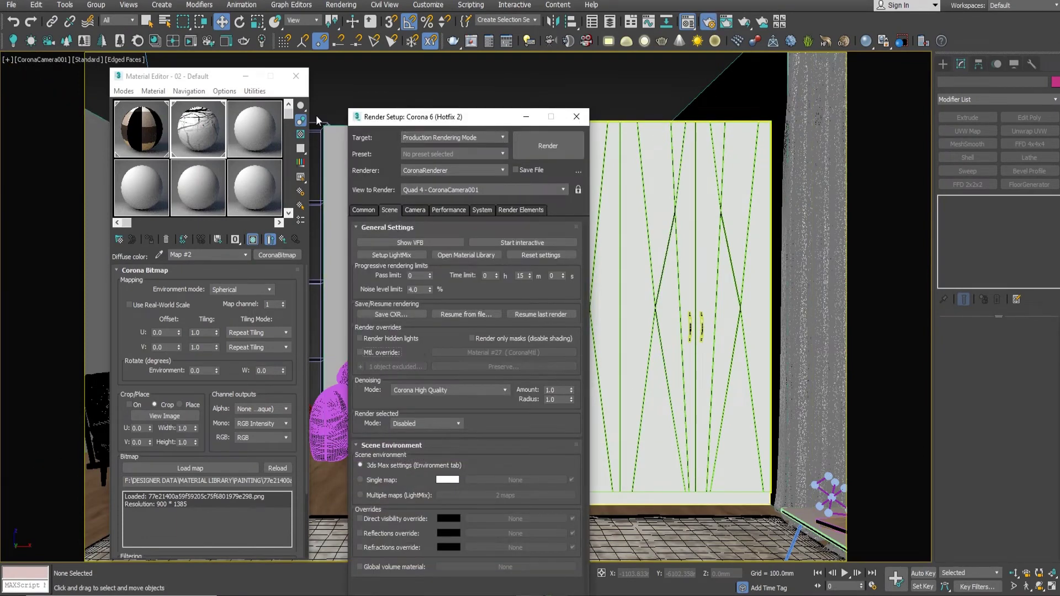
click(191, 43)
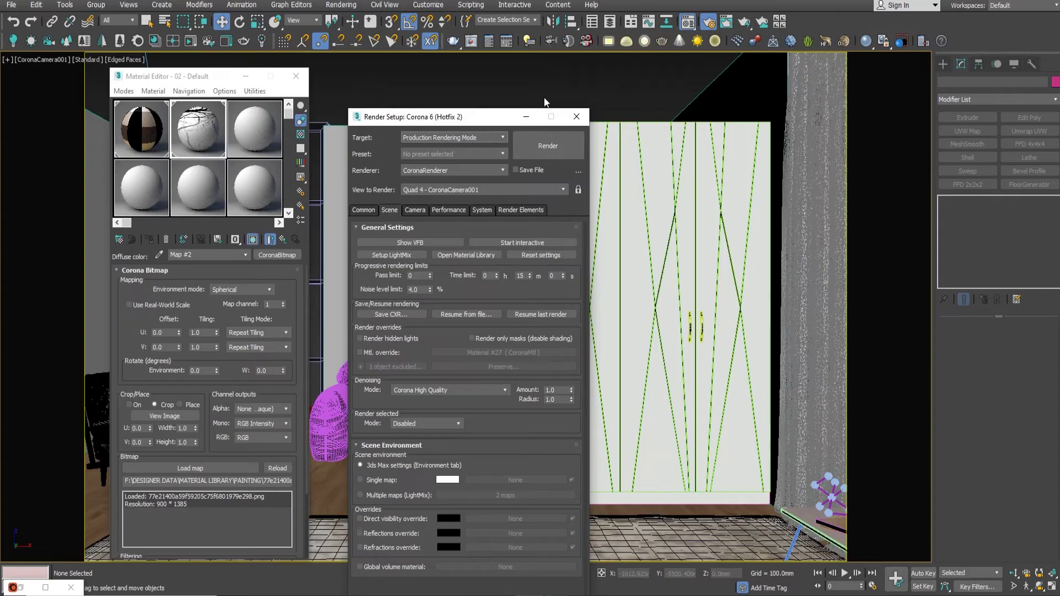
drag(453, 117, 671, 121)
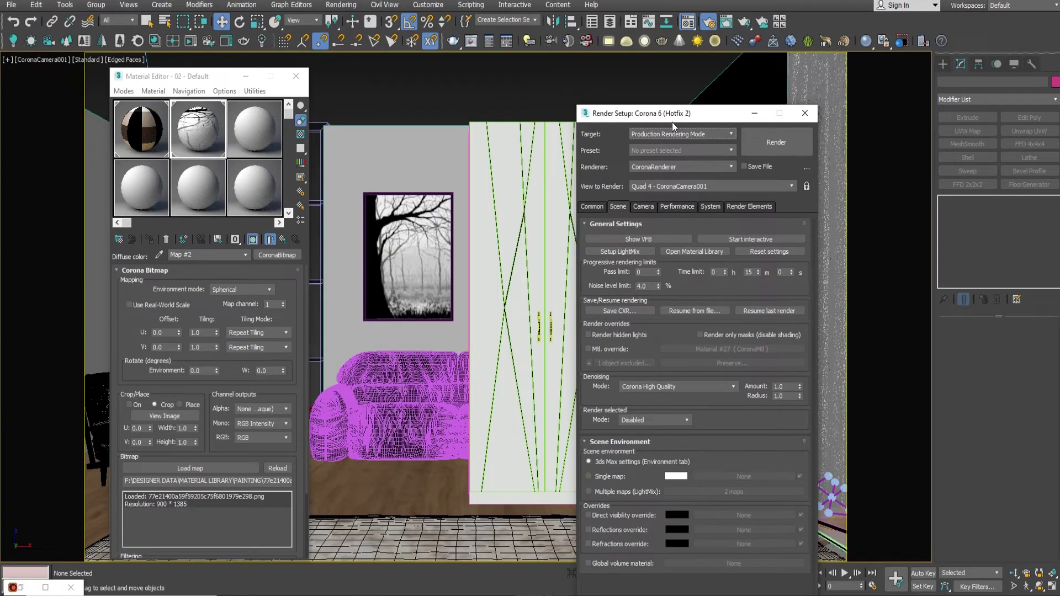
Give the sofa's black leather 0.2 reflection glossiness and a dark grey reflection colour.
click(260, 130)
click(159, 254)
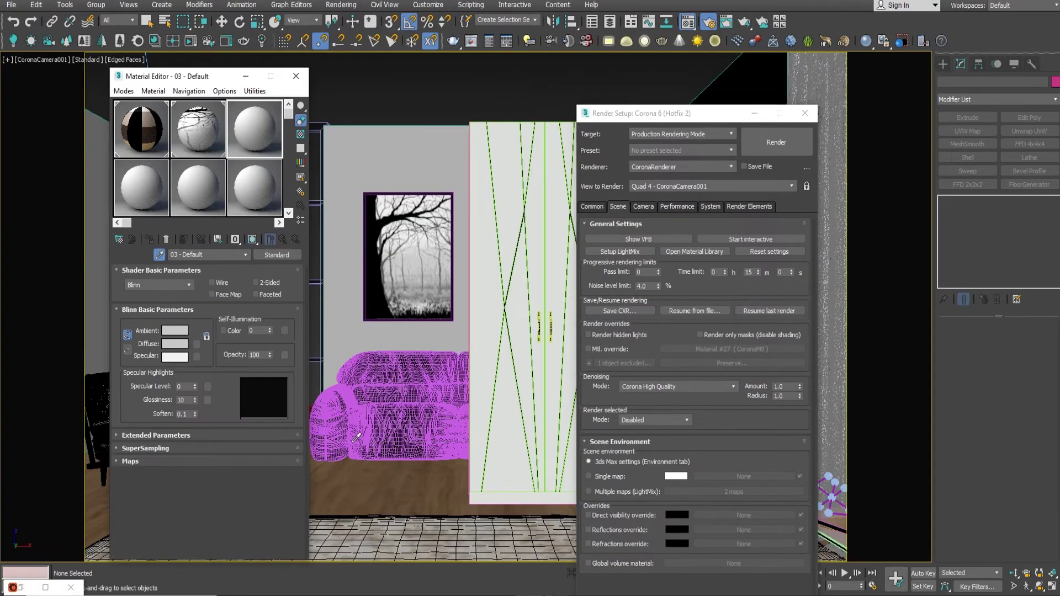
click(383, 409)
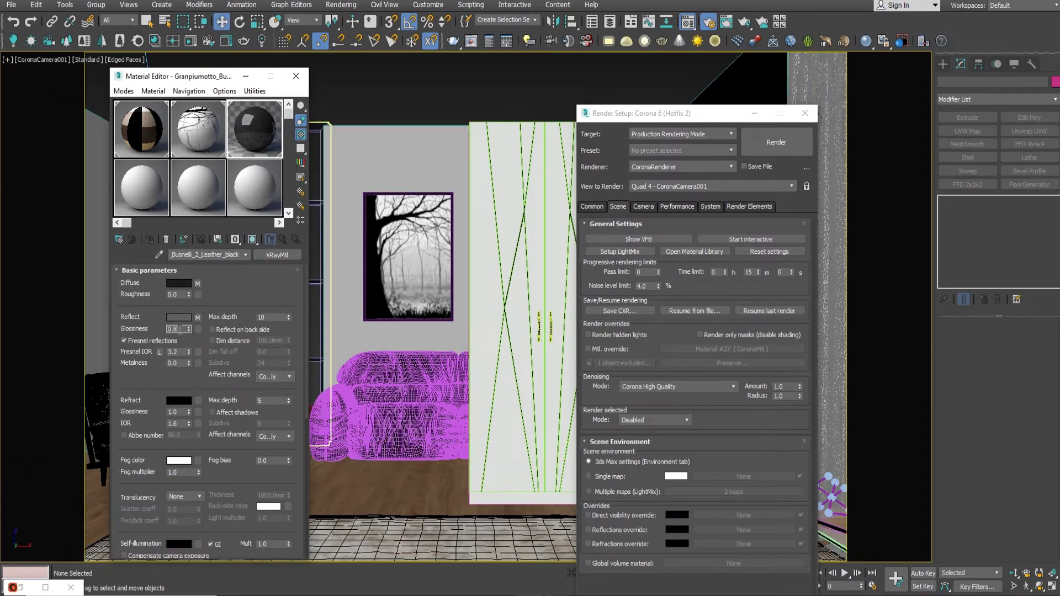
text(0.2)
key(Return)
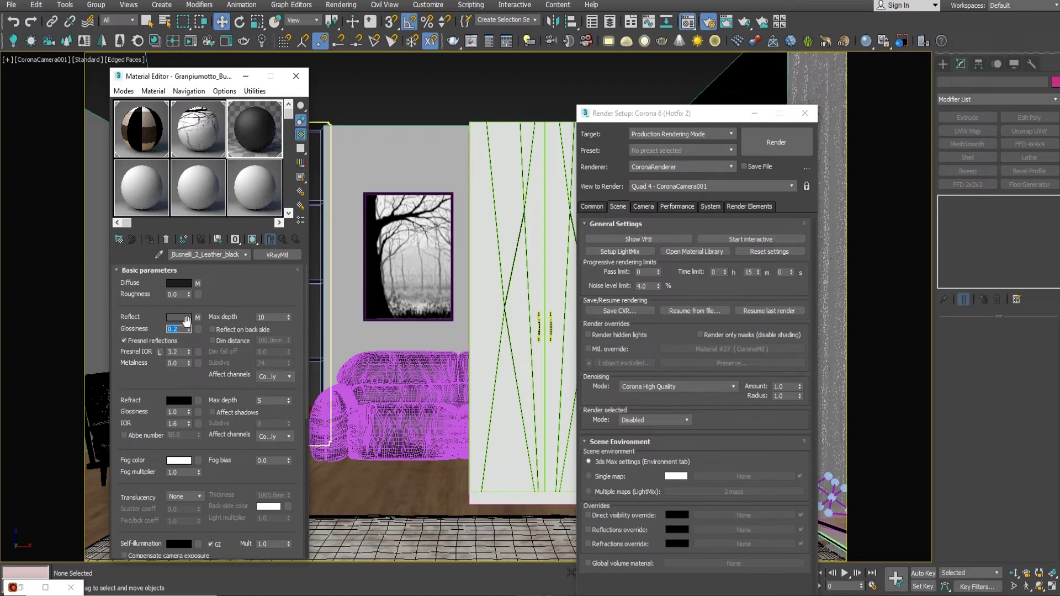
click(185, 318)
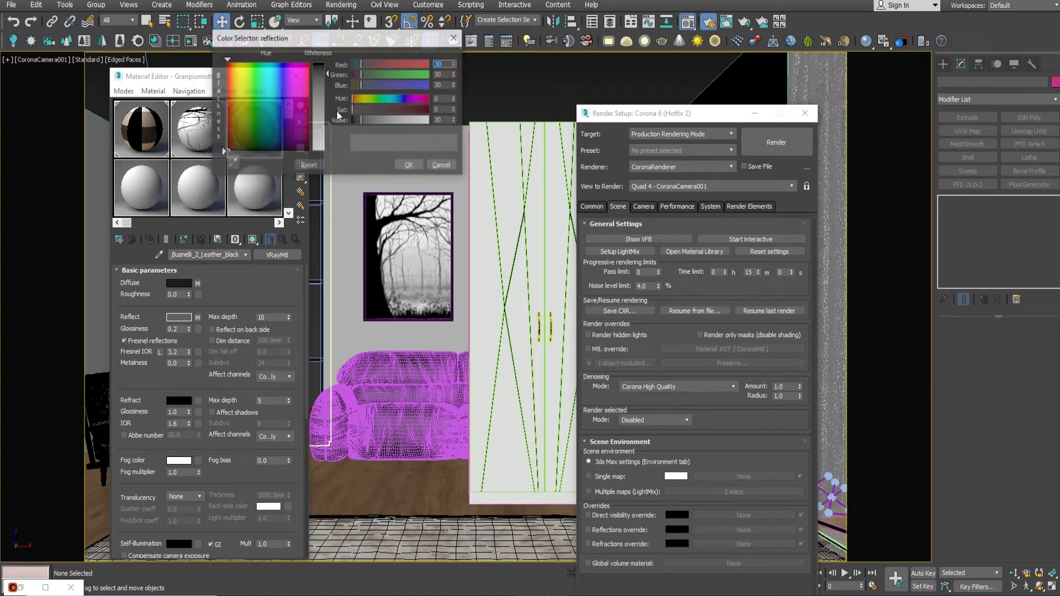
click(409, 167)
Give the brown ball leather a dark grey reflection and restart the interactive render.
drag(188, 76, 54, 72)
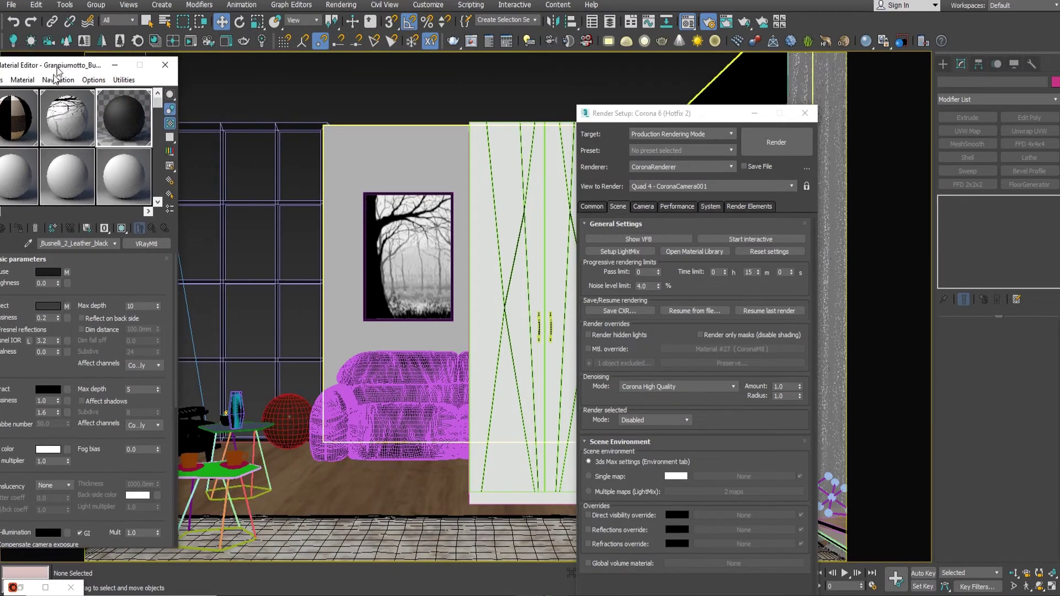
click(269, 398)
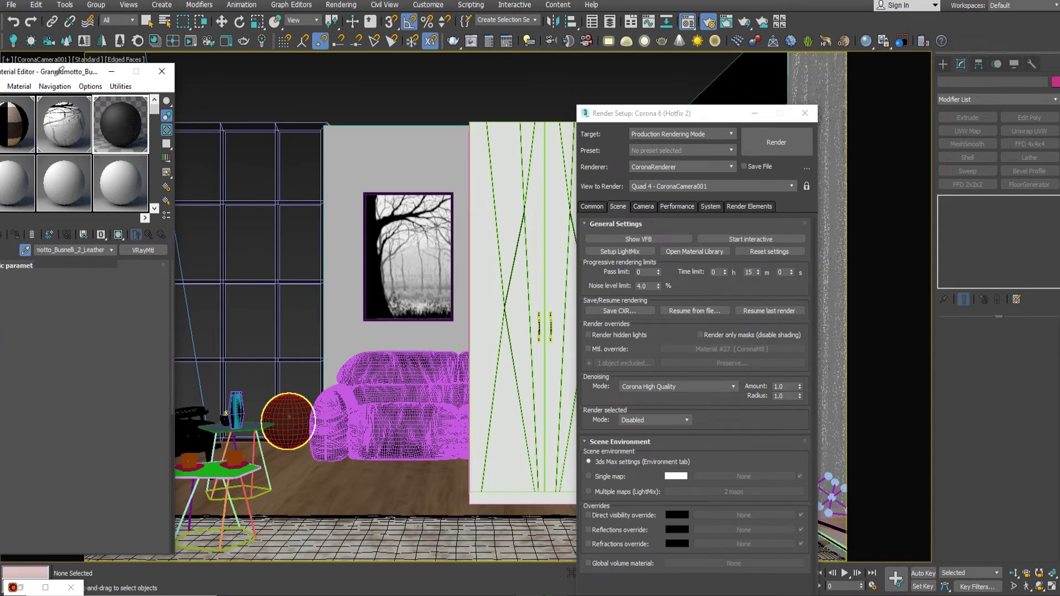
drag(60, 71, 195, 70)
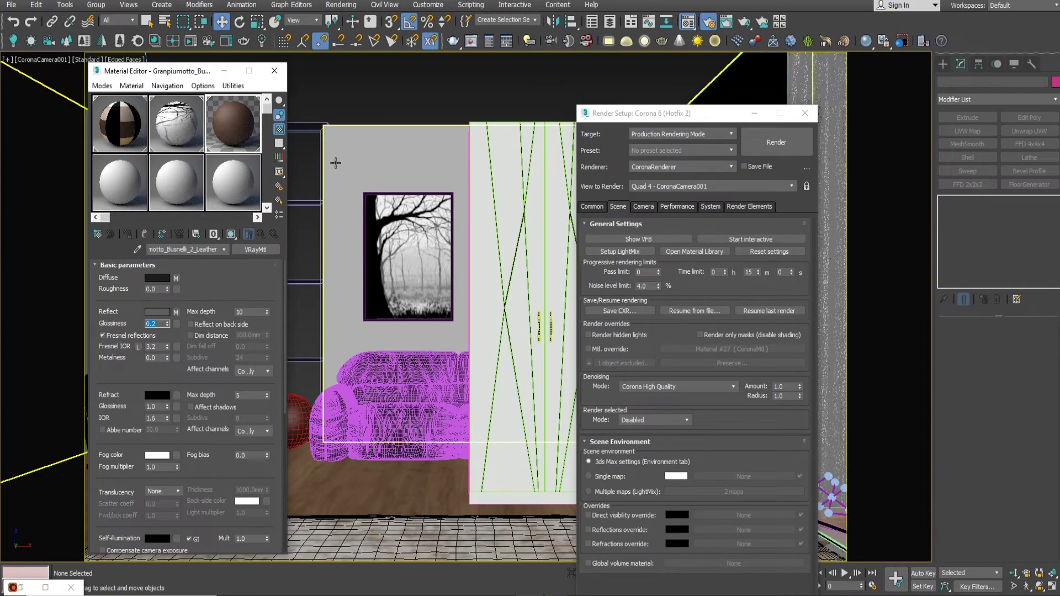
click(157, 312)
click(410, 166)
click(188, 42)
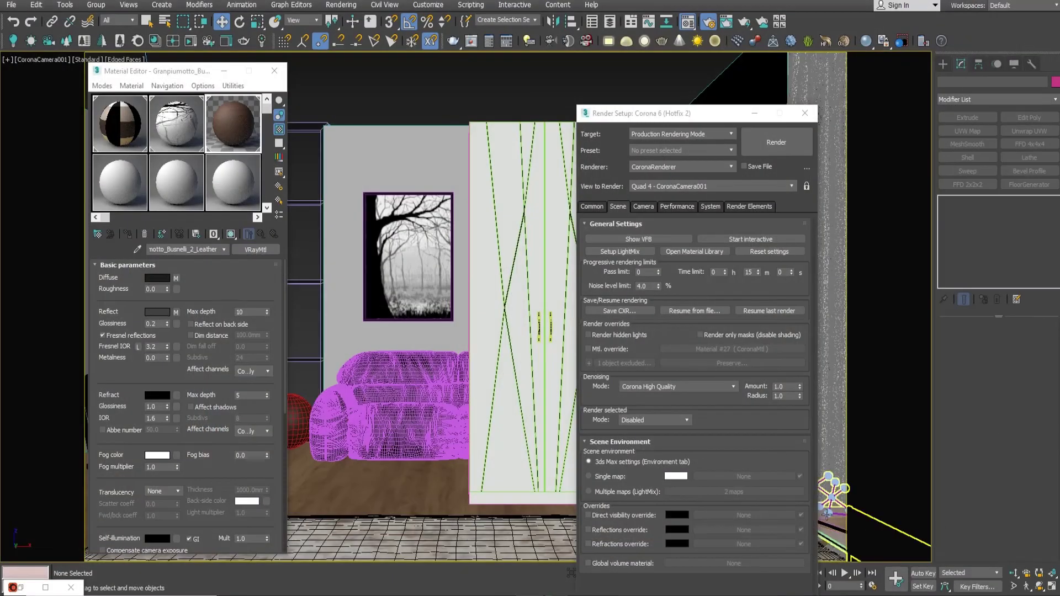
Close Render Setup and Material Editor, shift Group006 side table in Top view, and deselect.
click(825, 508)
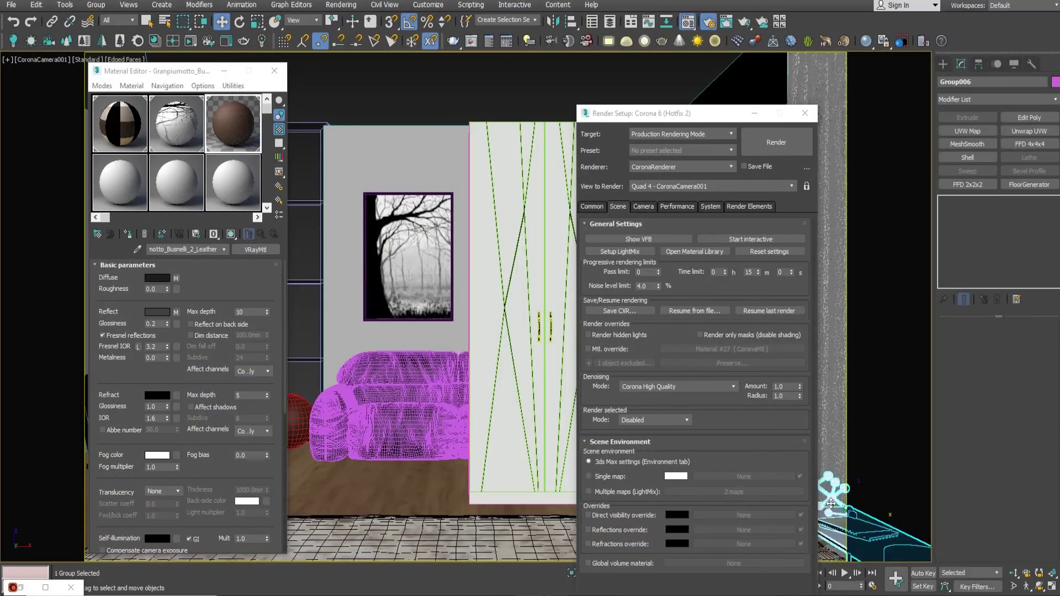
click(805, 113)
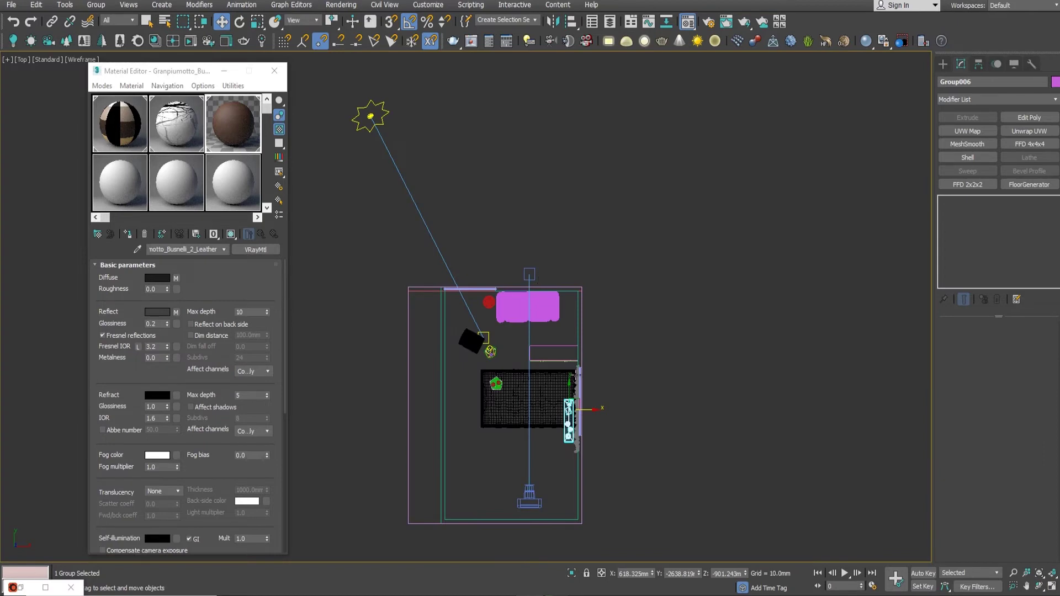
key(alt+w)
click(275, 71)
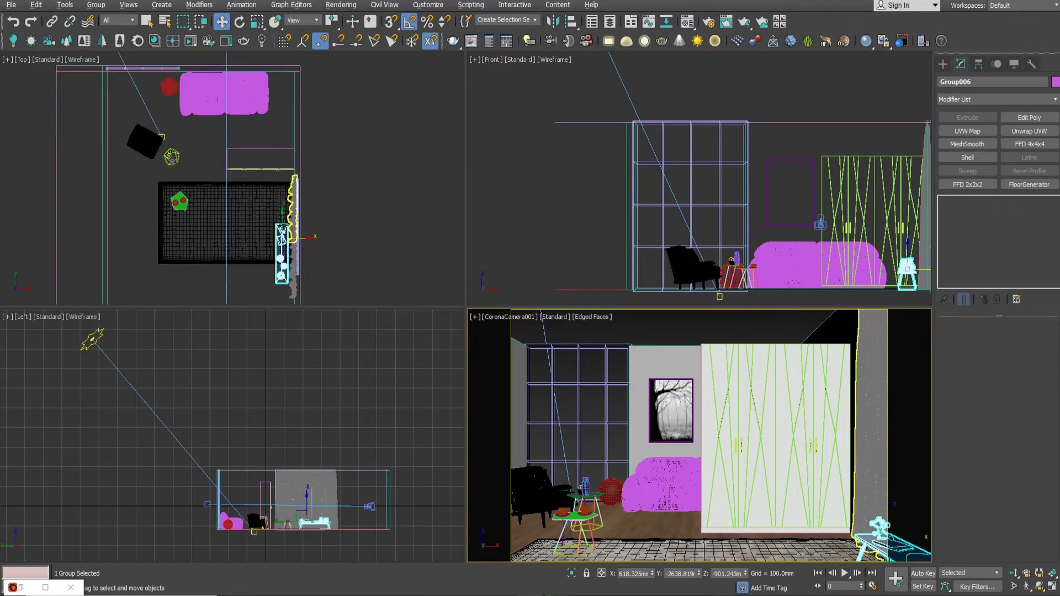
scroll(292, 242, up, 3)
mouse_move(280, 220)
mouse_down()
mouse_move(281, 205)
mouse_move(298, 234)
mouse_up()
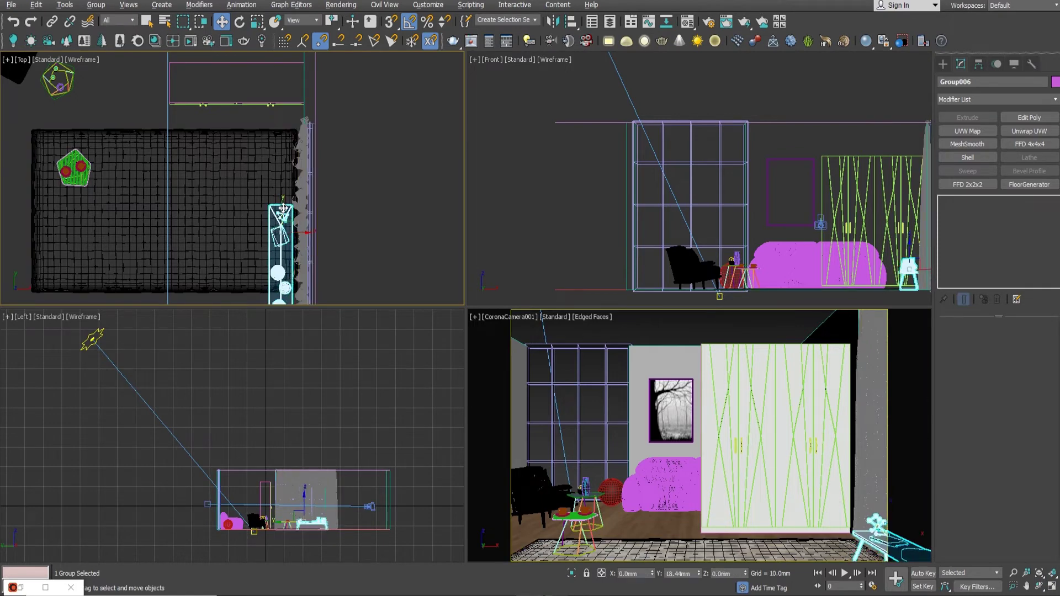
key(ctrl+d)
key(alt+w)
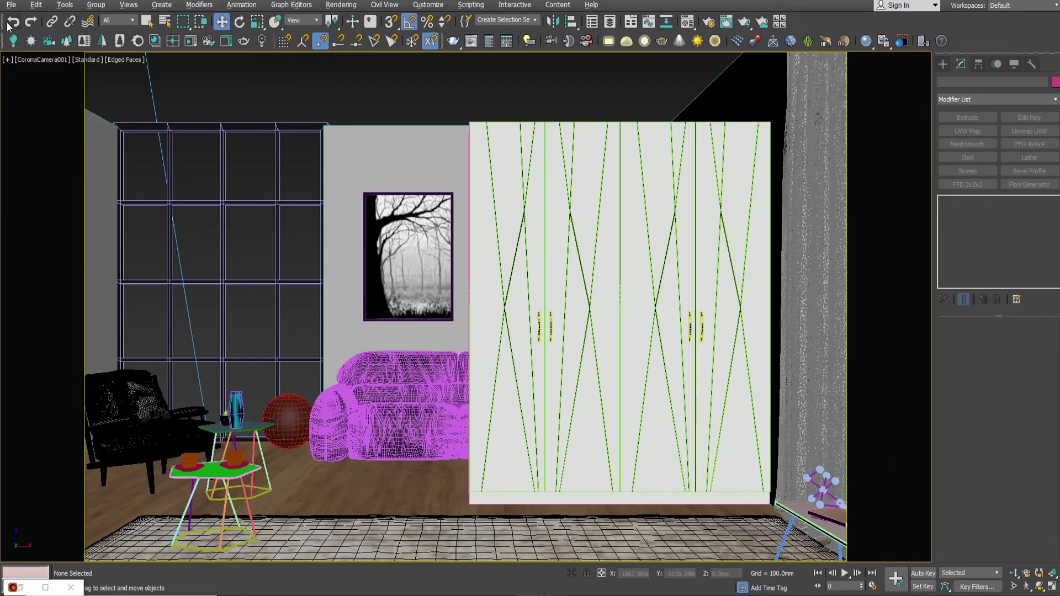
Switch to a perspective view looking down on the room from outside.
click(11, 5)
key(alt+w)
key(alt+w)
key(p)
scroll(584, 402, down, 10)
alt+middle_drag(583, 401, 552, 272)
scroll(566, 348, up, 5)
scroll(551, 273, down, 10)
Merge the Acer palmatum tree from JAIRAM SONS_04.max and place it outside the room.
click(12, 6)
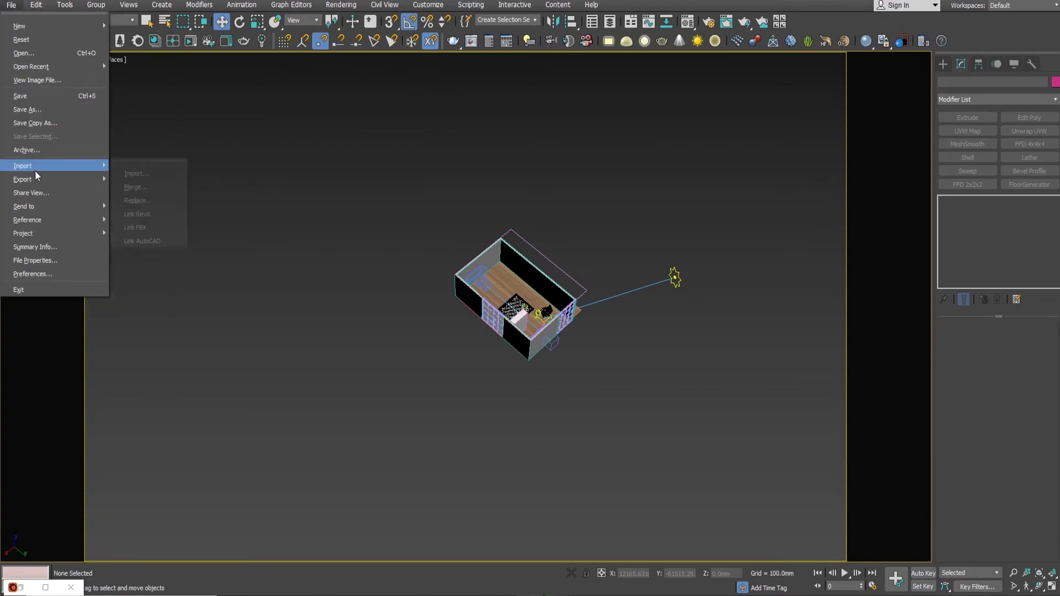
click(164, 186)
click(120, 98)
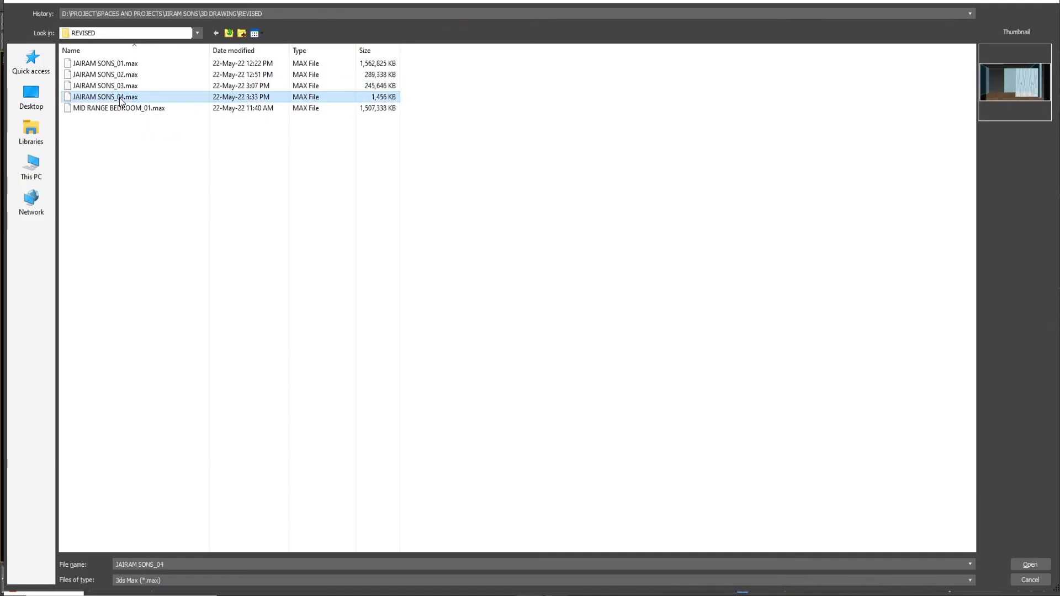
double_click(121, 98)
scroll(590, 293, down, 4)
scroll(591, 293, down, 3)
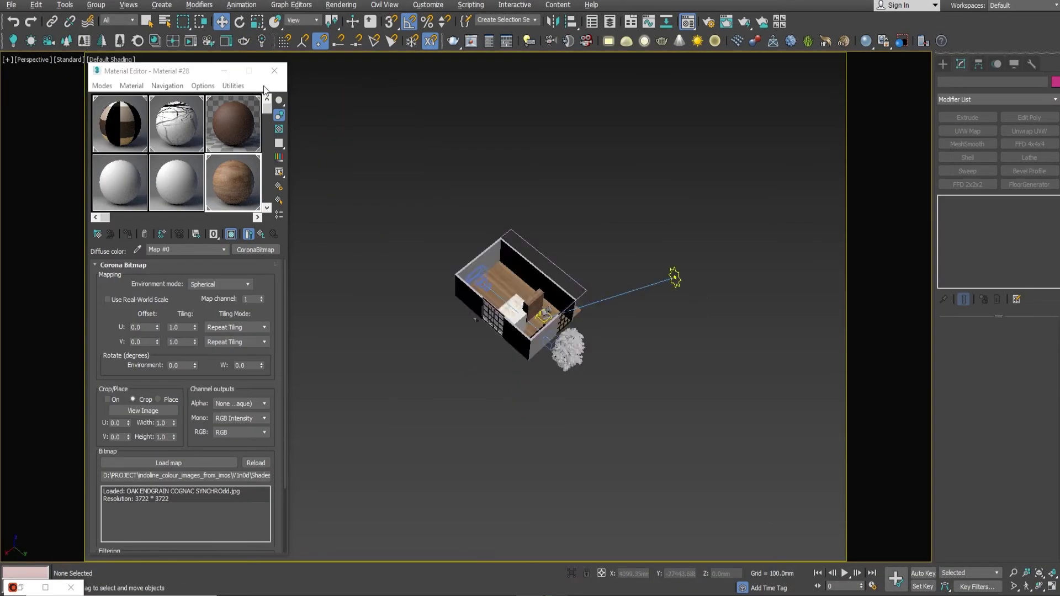
scroll(530, 298, down, 5)
scroll(605, 231, up, 2)
click(606, 232)
drag(612, 226, 690, 398)
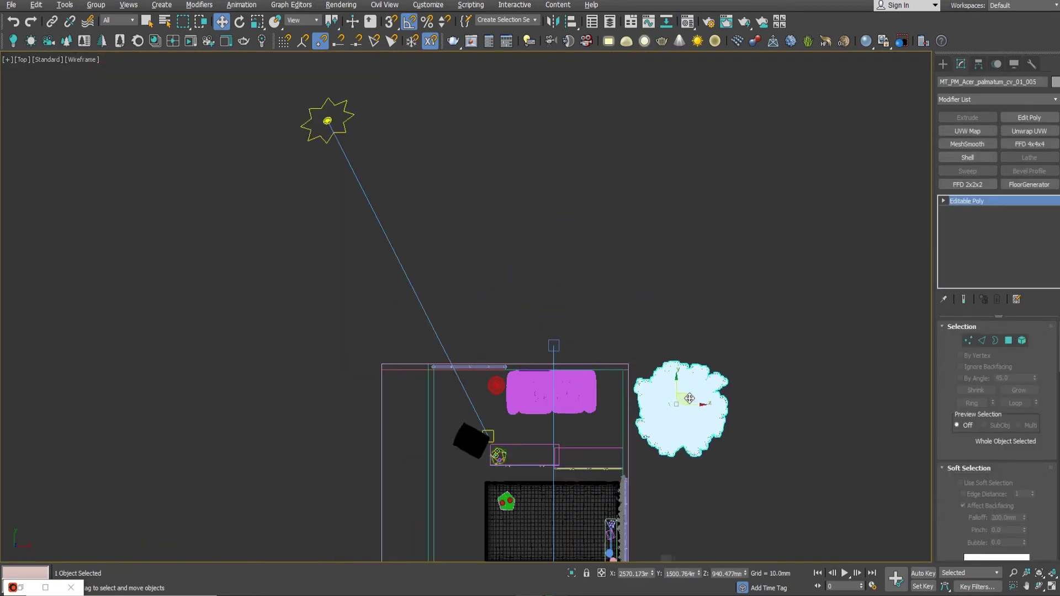
Move the tree down in Top view, out beside the rug.
scroll(689, 398, down, 2)
drag(709, 298, 710, 363)
scroll(594, 376, up, 4)
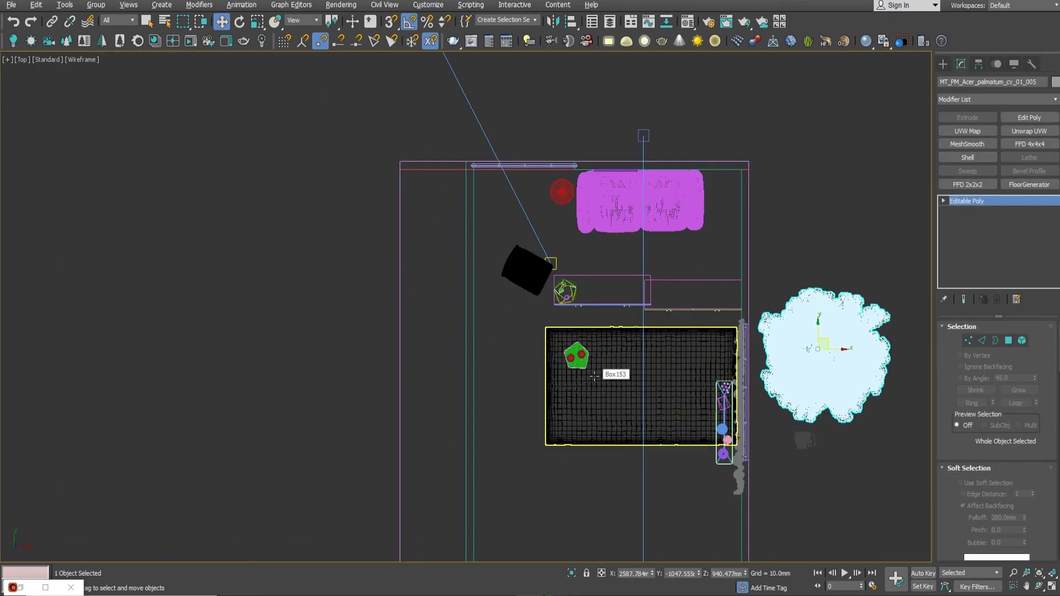
scroll(607, 309, down, 3)
scroll(676, 364, up, 7)
Bring the basket decor group up-left in plan and lift it onto the wardrobe top.
mouse_move(673, 362)
mouse_down()
mouse_move(177, 149)
mouse_move(238, 191)
mouse_up()
key(f)
scroll(706, 242, down, 4)
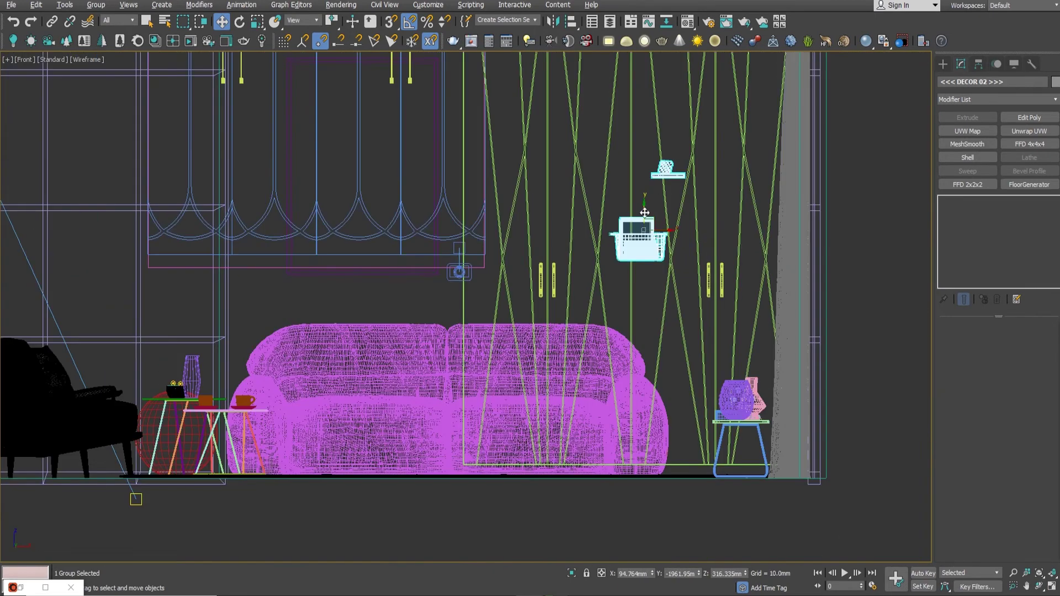
drag(644, 213, 643, 425)
scroll(667, 398, down, 5)
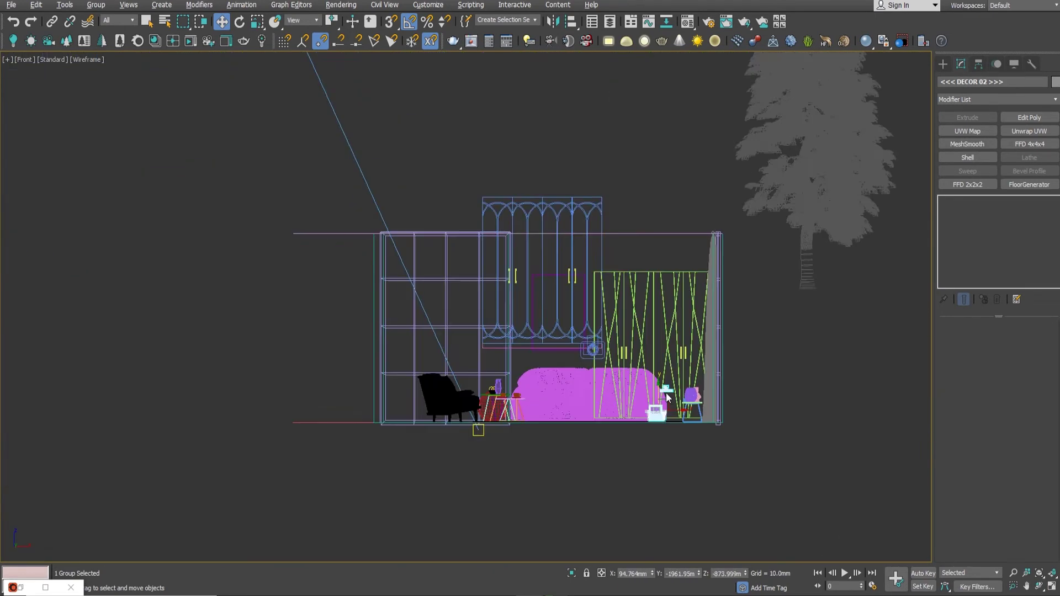
scroll(667, 397, up, 3)
drag(652, 428, 646, 129)
scroll(648, 129, up, 5)
Tilt one basket piece and slide the group right along the wardrobe top.
key(e)
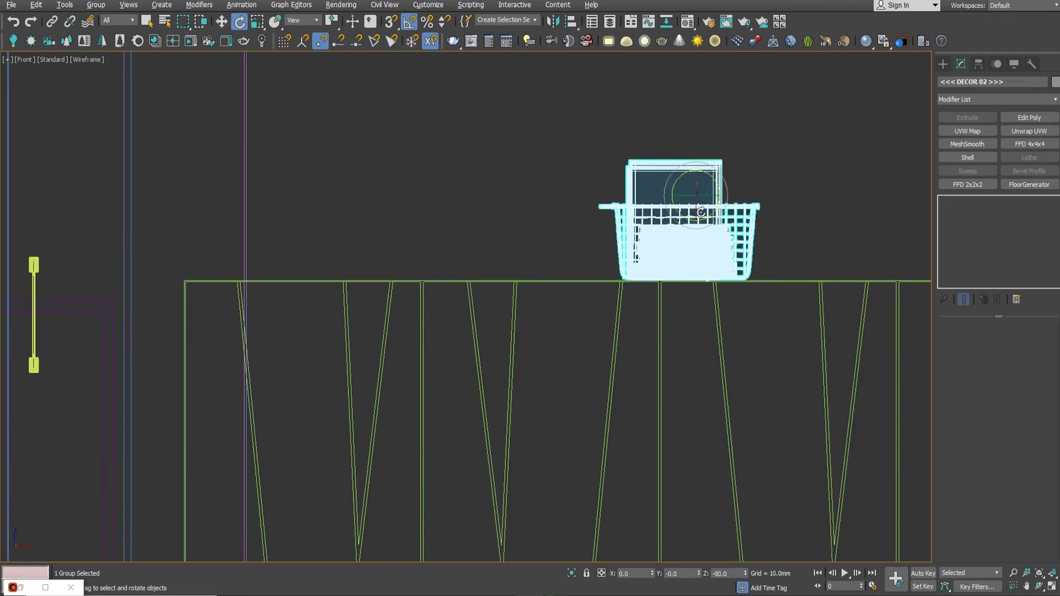
drag(700, 212, 715, 189)
key(w)
scroll(655, 243, down, 2)
scroll(629, 253, down, 2)
drag(527, 236, 771, 236)
Nudge the basket group in plan and check it from the side in perspective.
key(t)
scroll(480, 246, down, 3)
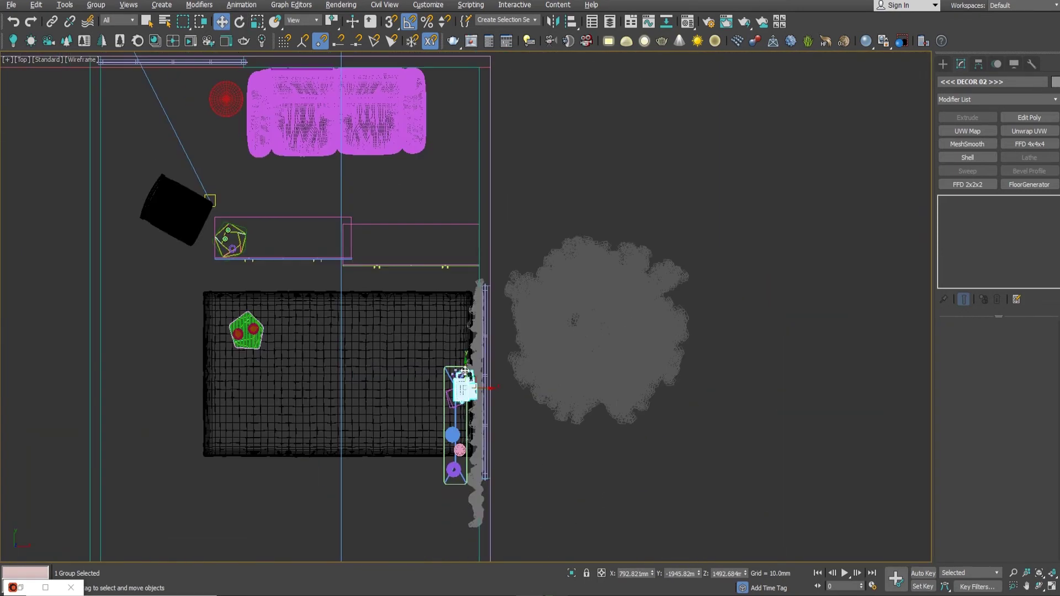
scroll(464, 371, up, 5)
drag(396, 246, 397, 289)
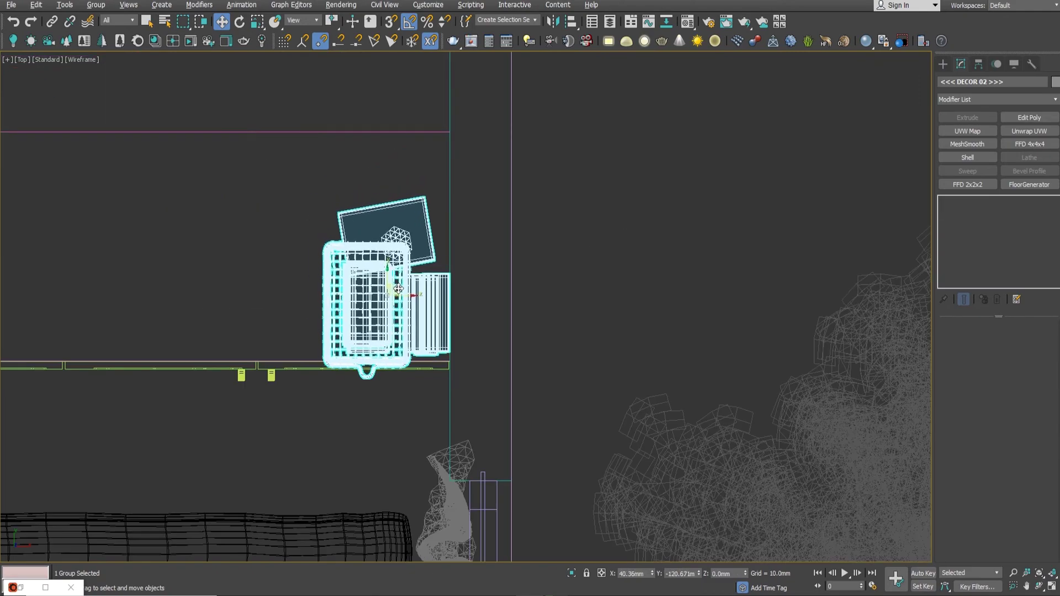
scroll(538, 287, down, 5)
key(p)
key(z)
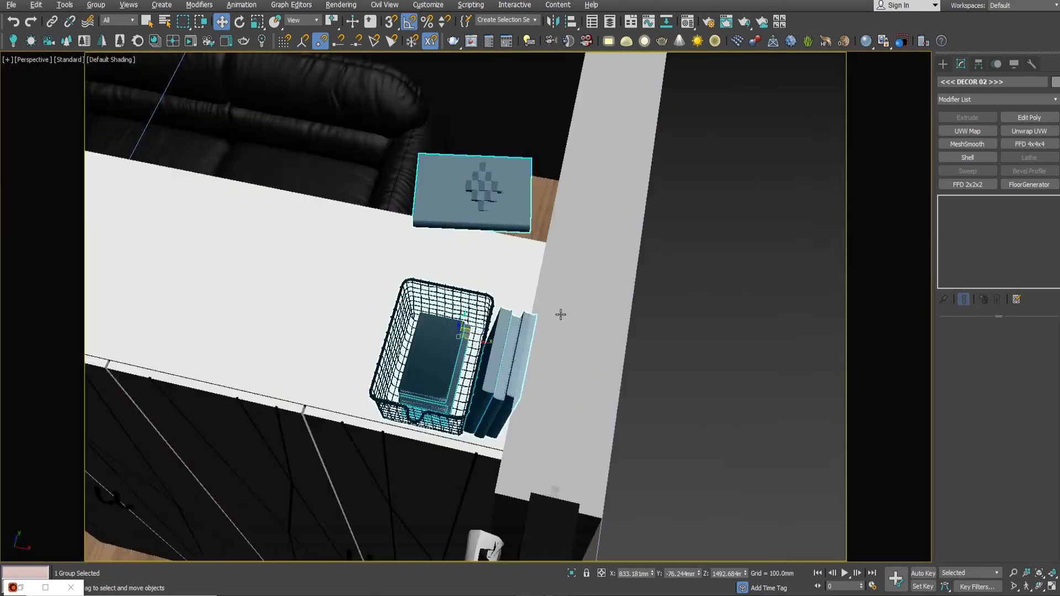
alt+middle_drag(560, 314, 516, 273)
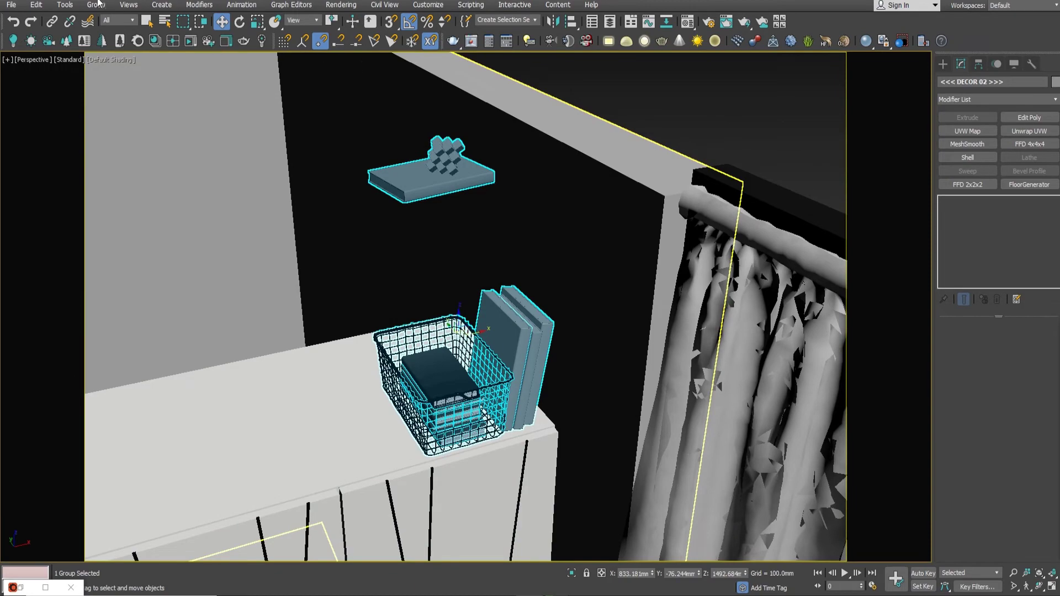
Ungroup the basket decor and test moving the top book and basket, then undo it.
click(98, 5)
click(114, 30)
click(438, 379)
ctrl+click(387, 342)
drag(461, 369, 375, 389)
key(ctrl+z)
Reposition the wall shelf board in plan and adjust its height in Front view.
click(436, 182)
alt+middle_drag(509, 197, 528, 243)
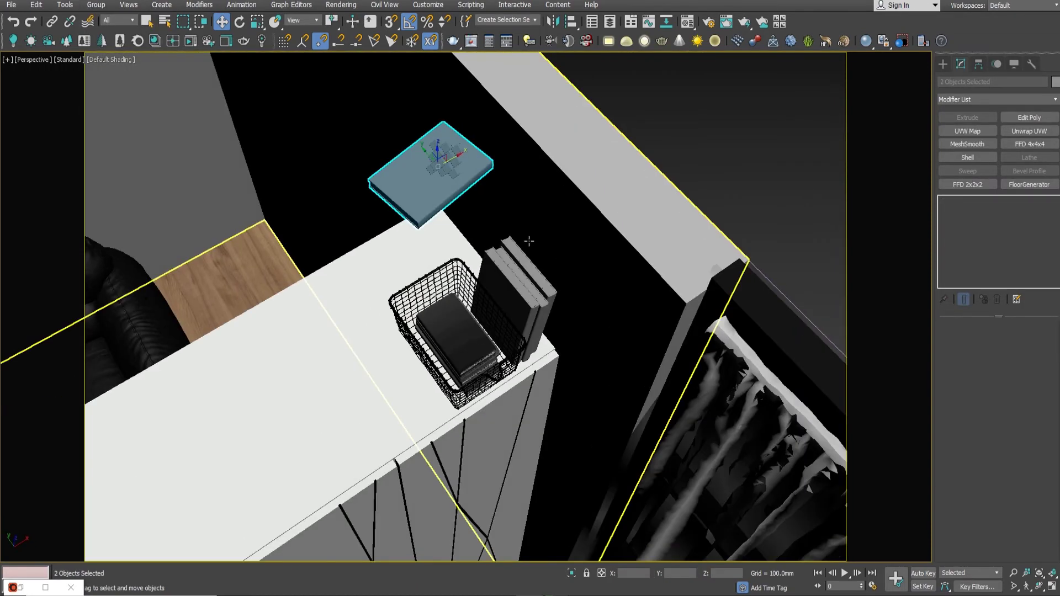
key(t)
drag(540, 259, 441, 478)
key(f)
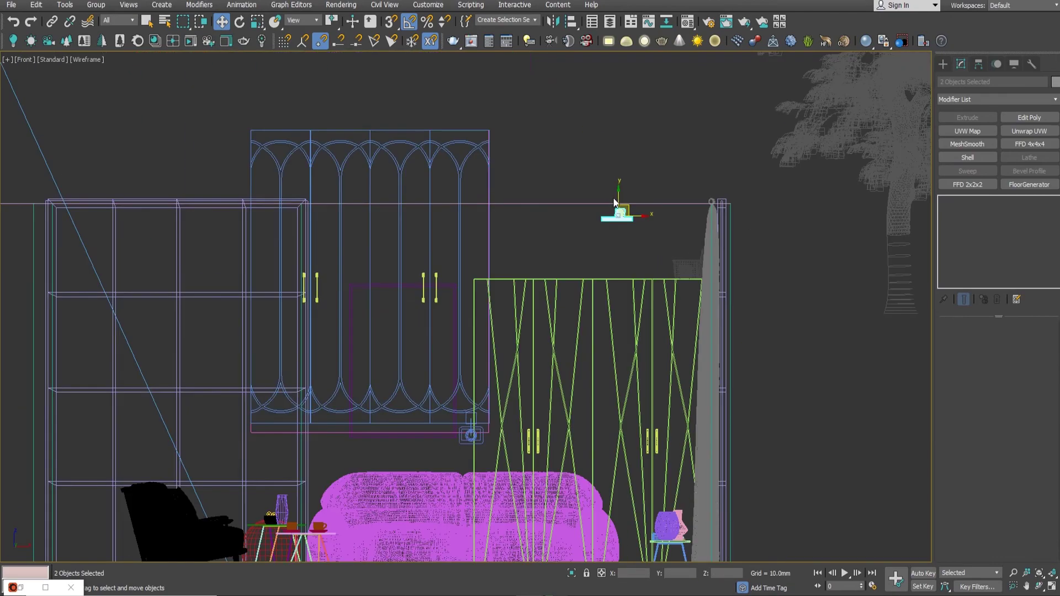
drag(612, 202, 612, 458)
middle_drag(613, 458, 613, 192)
Frame the lowered shelf, clear the selection and return to the camera view.
scroll(647, 284, up, 4)
drag(618, 125, 618, 359)
scroll(618, 364, up, 5)
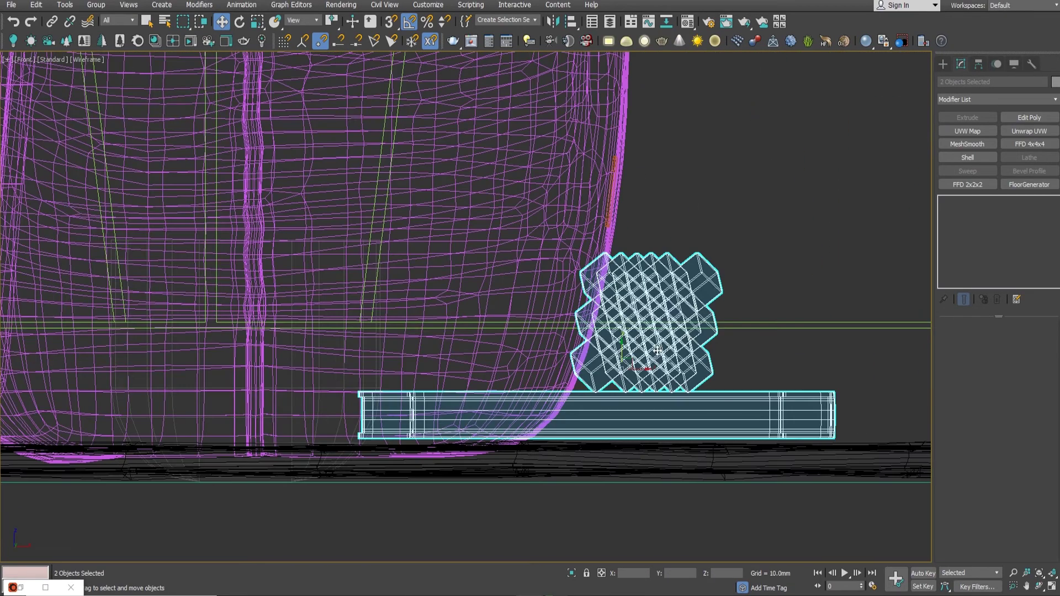
scroll(674, 344, down, 5)
click(694, 290)
key(c)
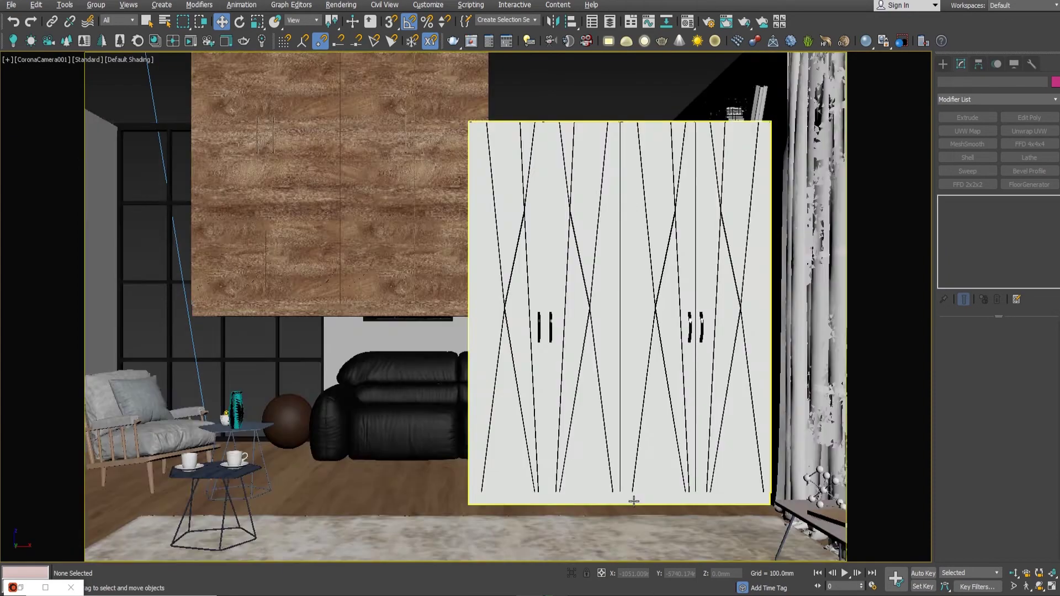
Move the small decor object and its companion up-left in the Top view.
key(t)
scroll(509, 258, up, 3)
scroll(547, 221, up, 3)
click(505, 243)
key(alt+w)
scroll(342, 185, down, 3)
mouse_move(311, 166)
mouse_down()
mouse_move(320, 131)
mouse_move(210, 61)
mouse_up()
Rotate the wood-textured panel group (Group010) by -90 degrees.
click(677, 389)
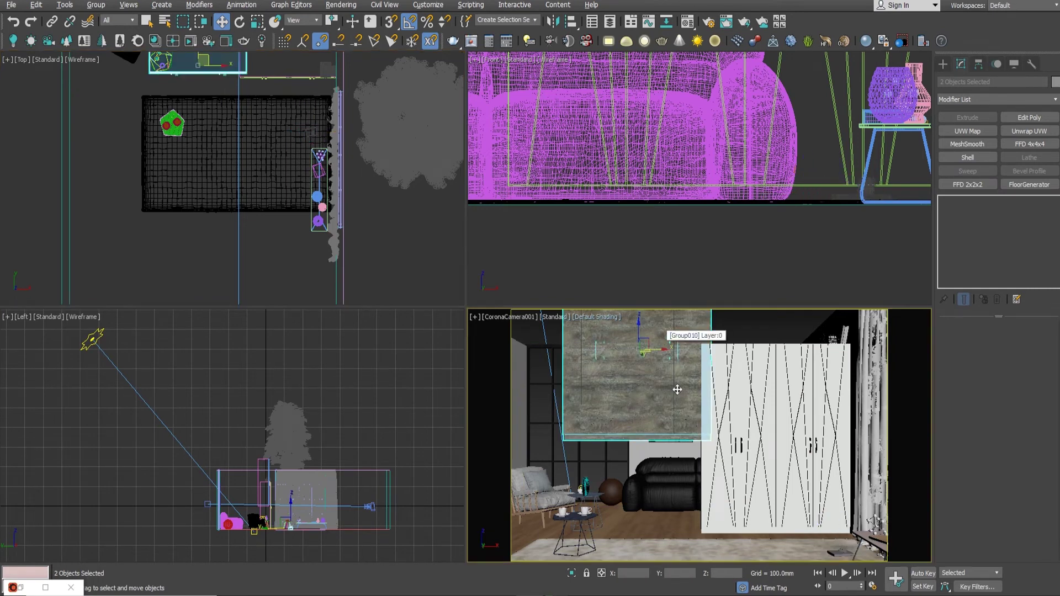
key(e)
drag(296, 242, 301, 278)
scroll(299, 273, up, 3)
key(w)
Check the rotated panel's placement, then return to the camera view with nothing selected.
click(645, 418)
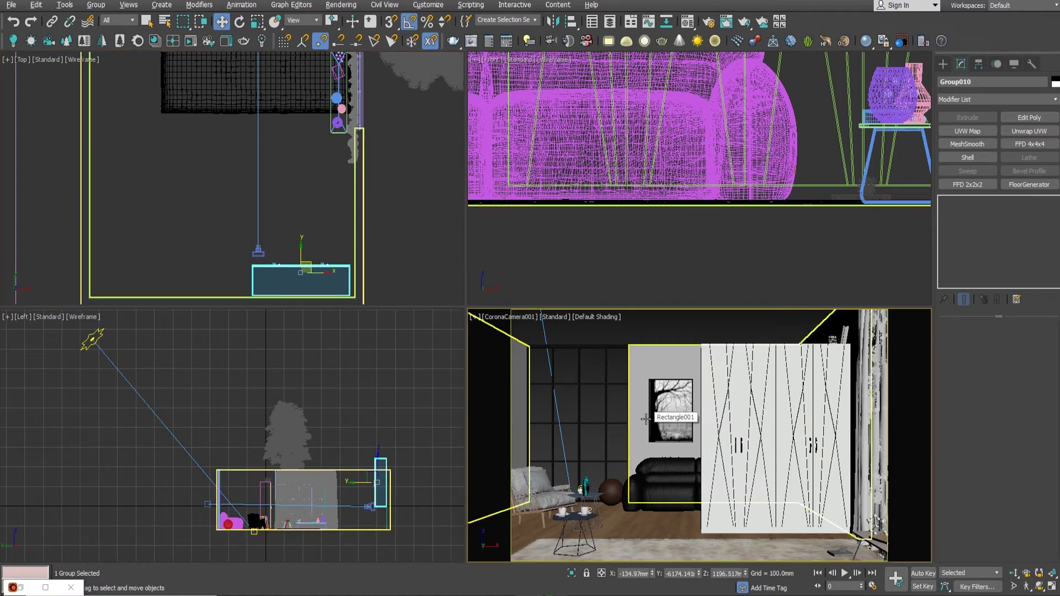
key(z)
scroll(718, 193, down, 3)
key(alt+w)
scroll(734, 424, up, 4)
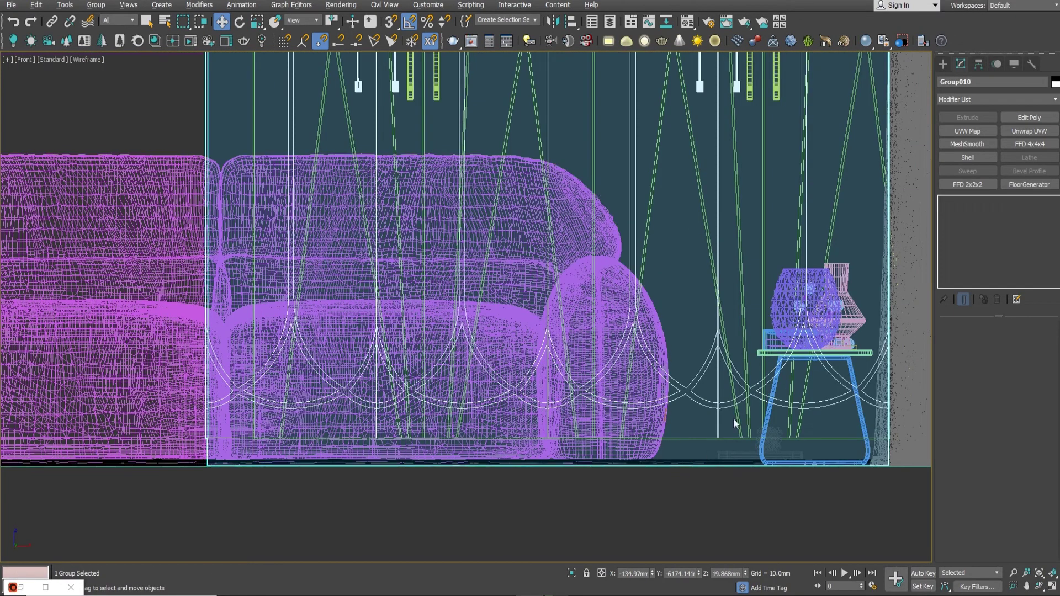
click(695, 503)
key(c)
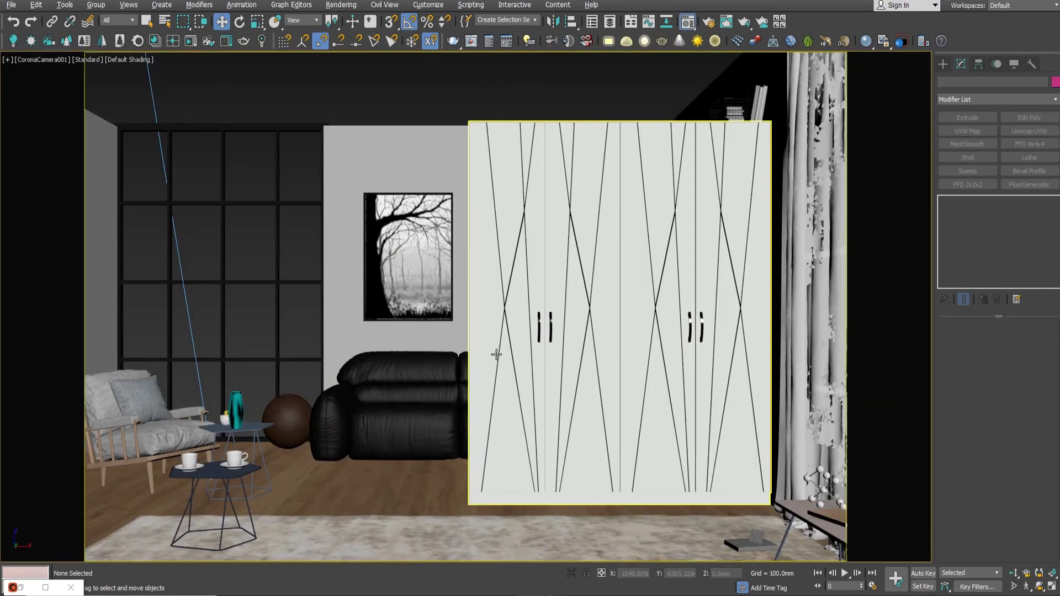
Inspect the wardrobe's white sub-material in the Material Editor, then bring up Render Setup.
key(m)
click(264, 235)
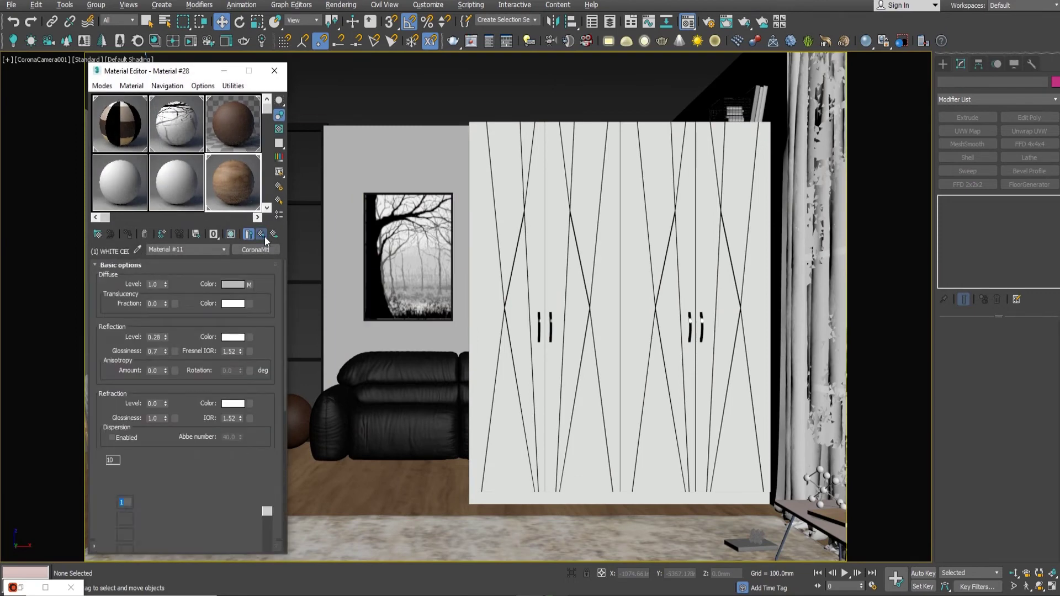
click(264, 235)
click(177, 391)
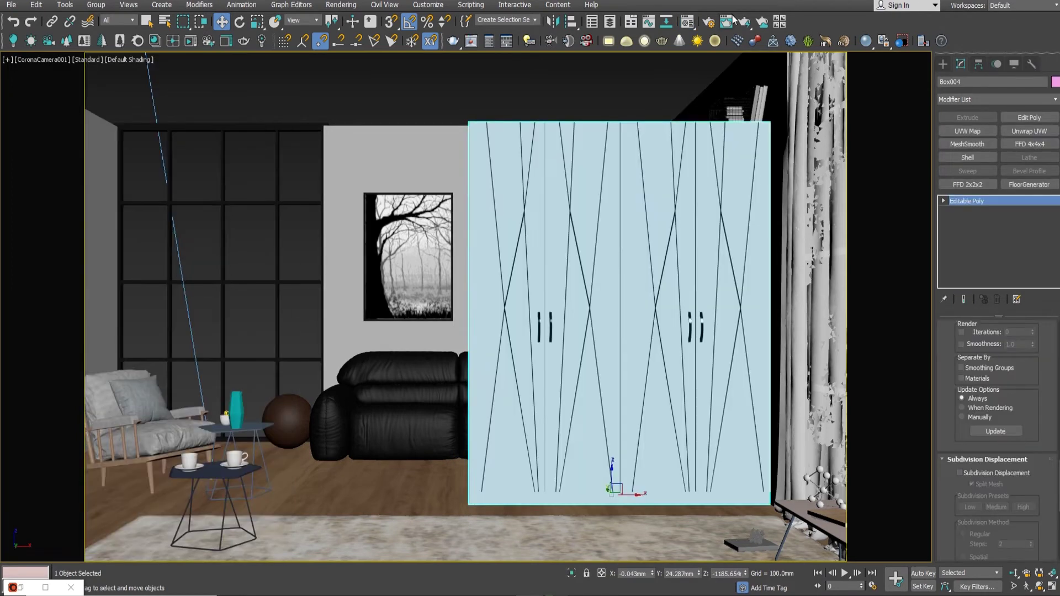
key(F10)
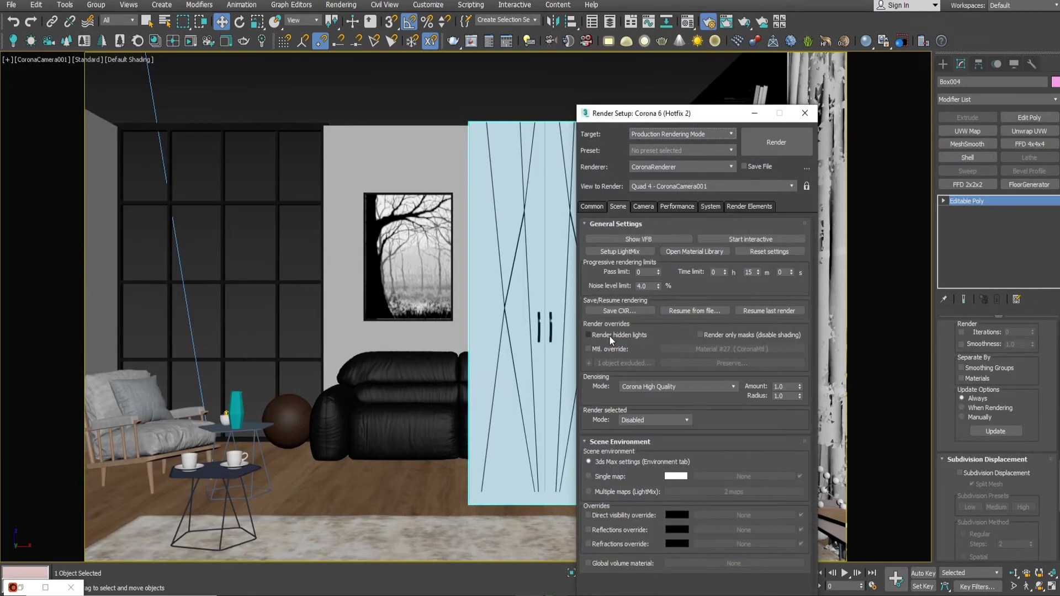
Set the Corona render time limit to 17 minutes in the Scene tab.
click(591, 207)
click(623, 208)
double_click(747, 273)
text(17)
key(Return)
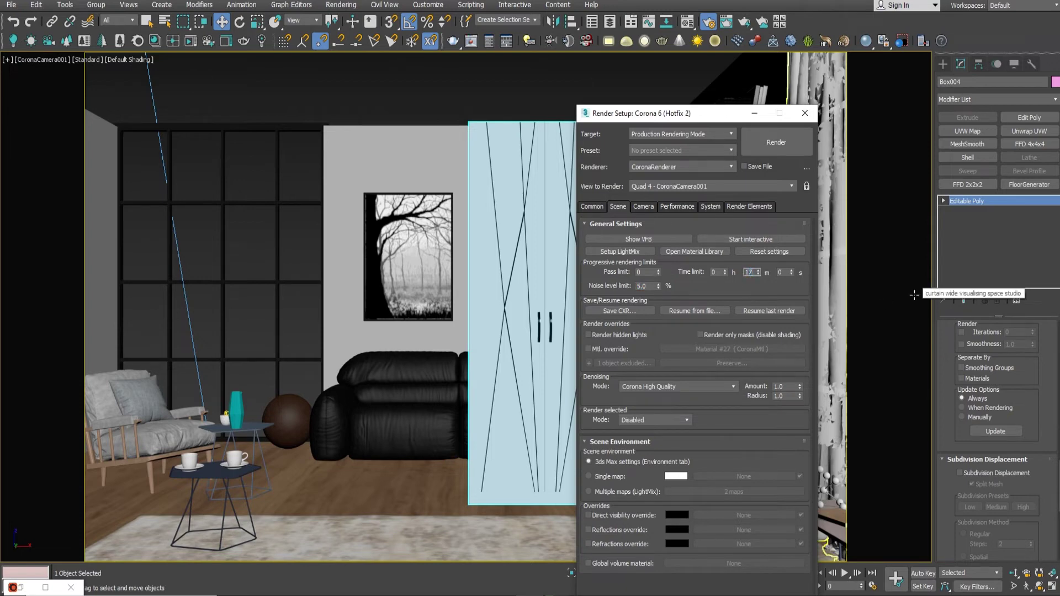
Review the camera and system tabs, then start the Corona render of the camera view.
click(650, 206)
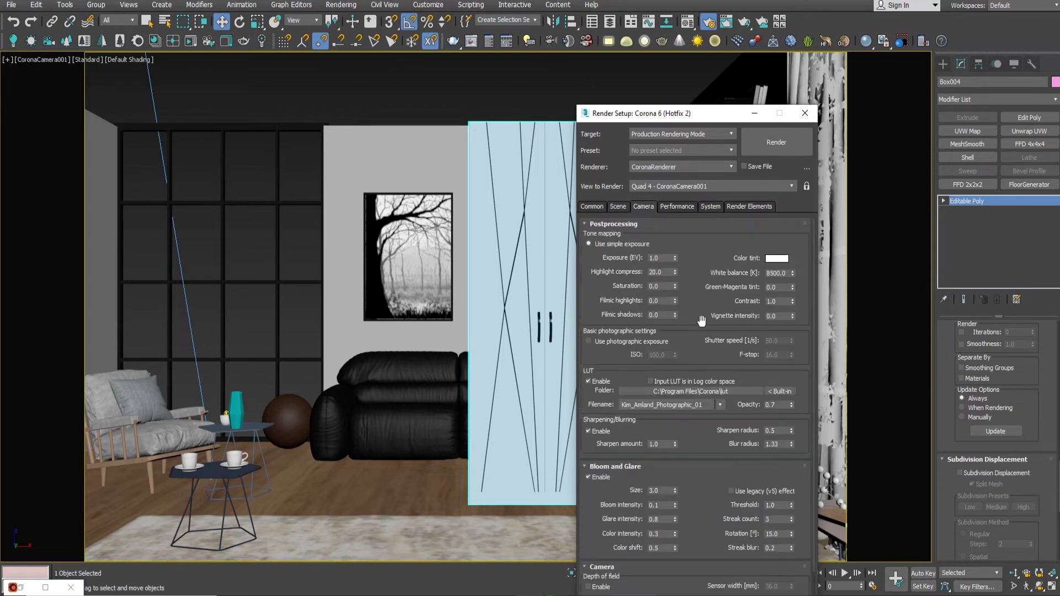
click(682, 207)
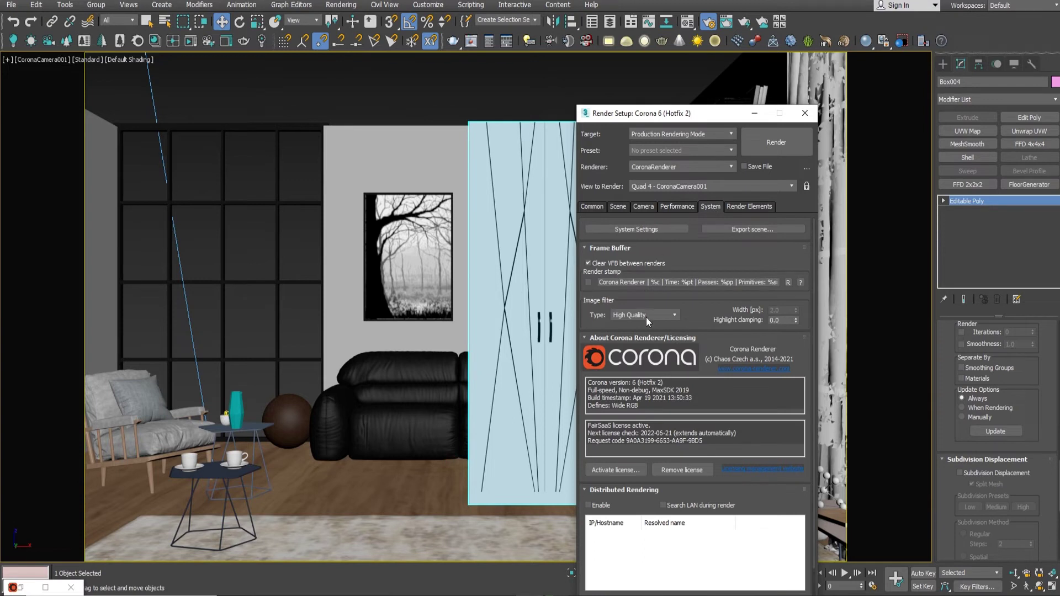
click(359, 239)
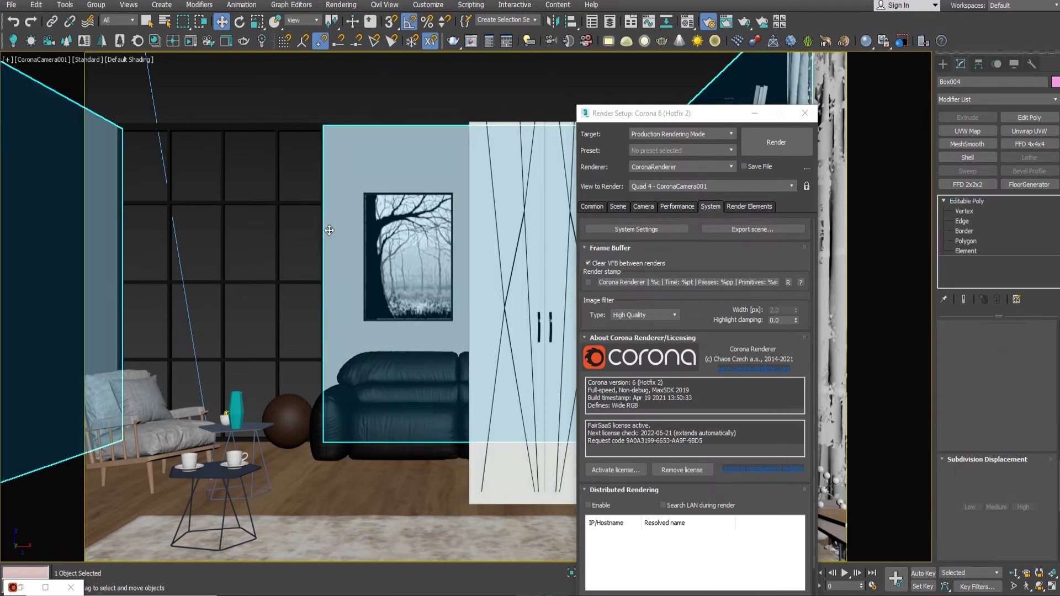
key(F3)
click(617, 206)
click(792, 141)
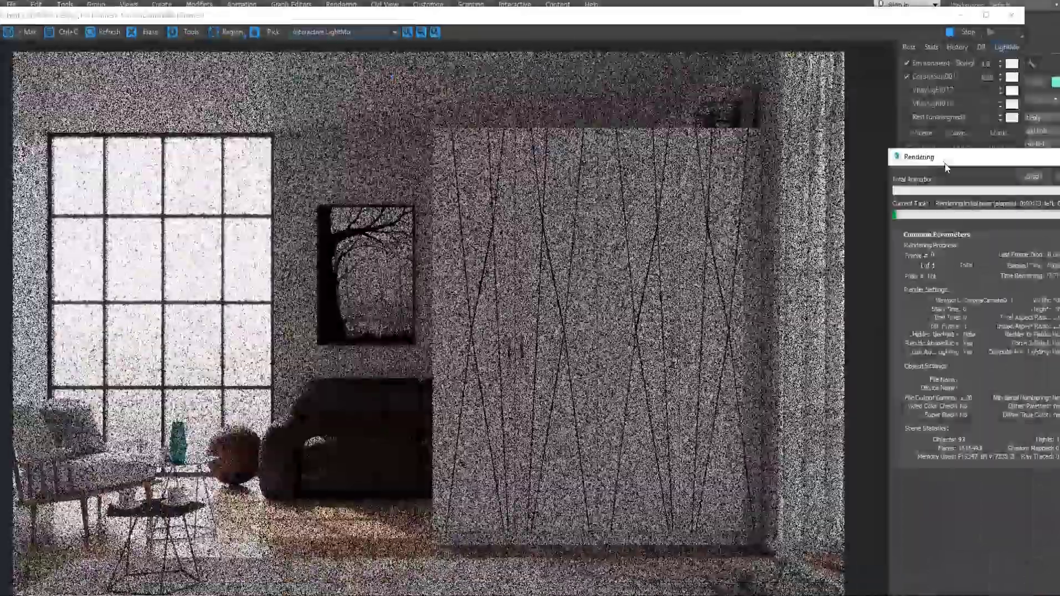
drag(945, 164, 903, 198)
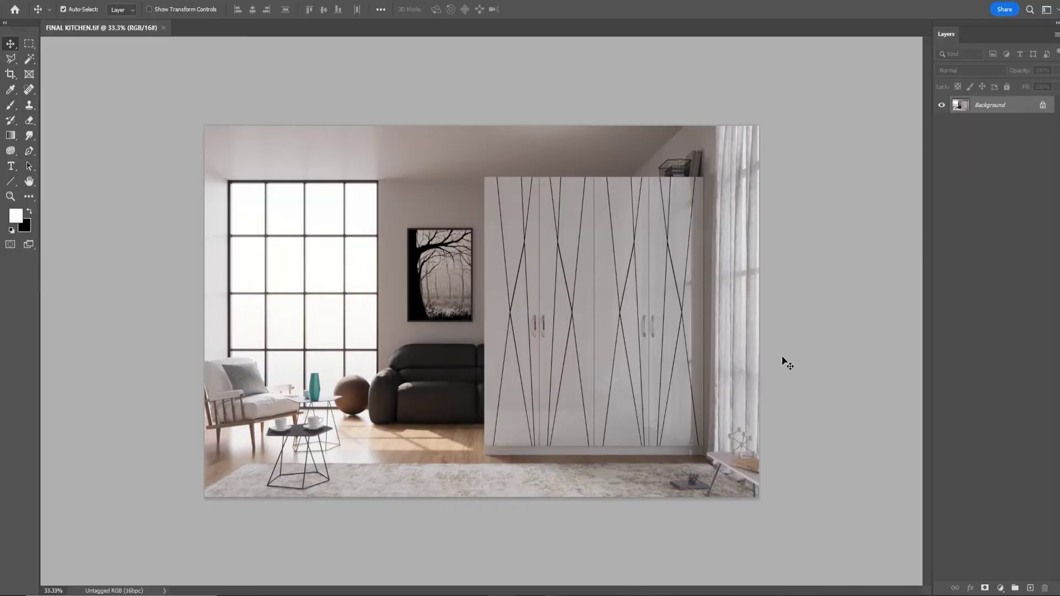
alt+scroll(701, 323, up, 1)
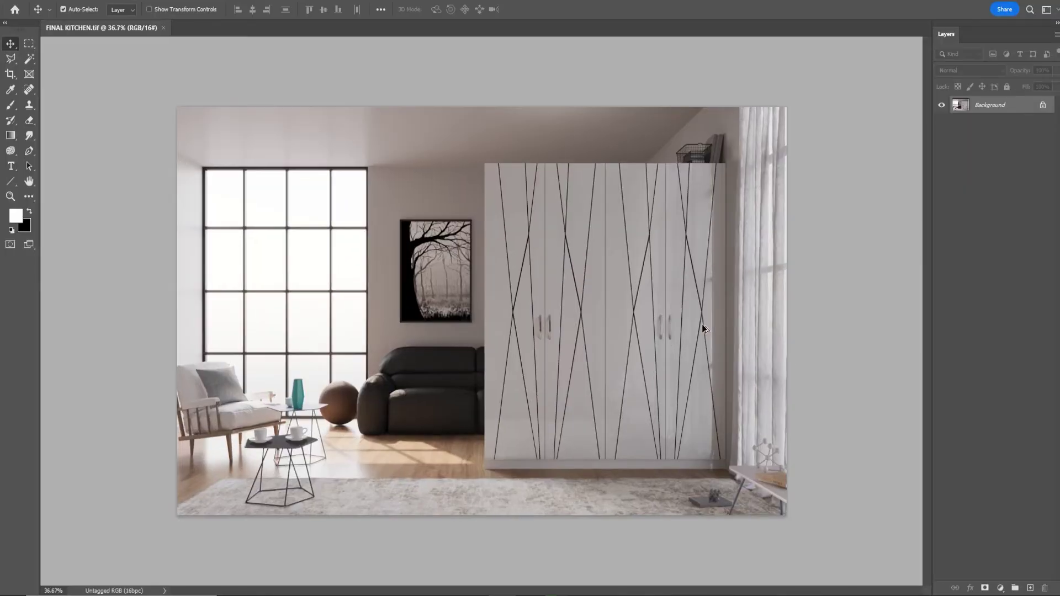
Duplicate the background and sharpen Layer 1 with Unsharp Mask at 15%, radius 80.
alt+scroll(701, 323, up, 1)
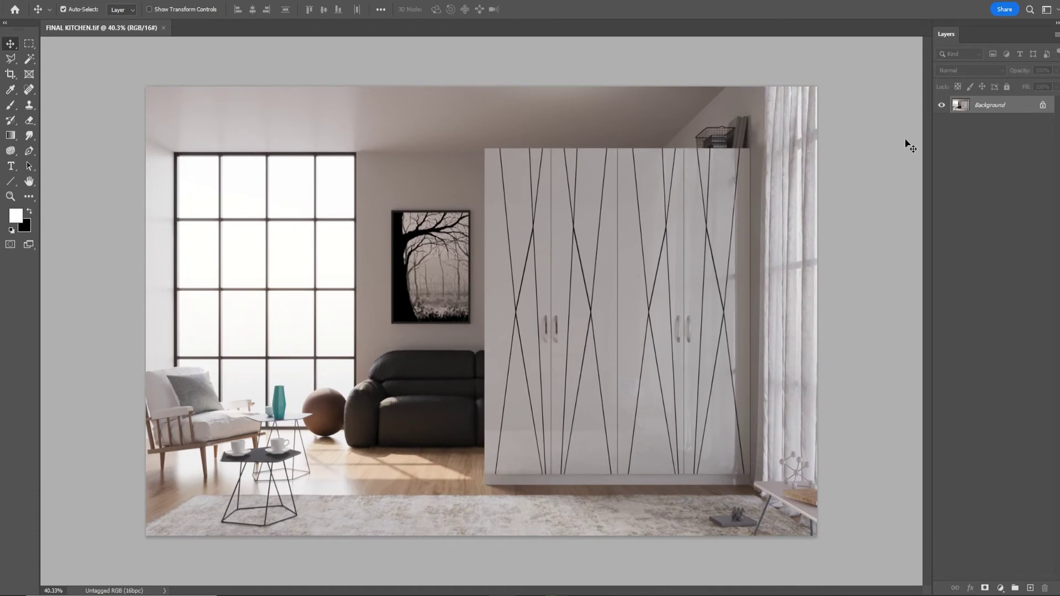
alt+scroll(906, 144, up, 1)
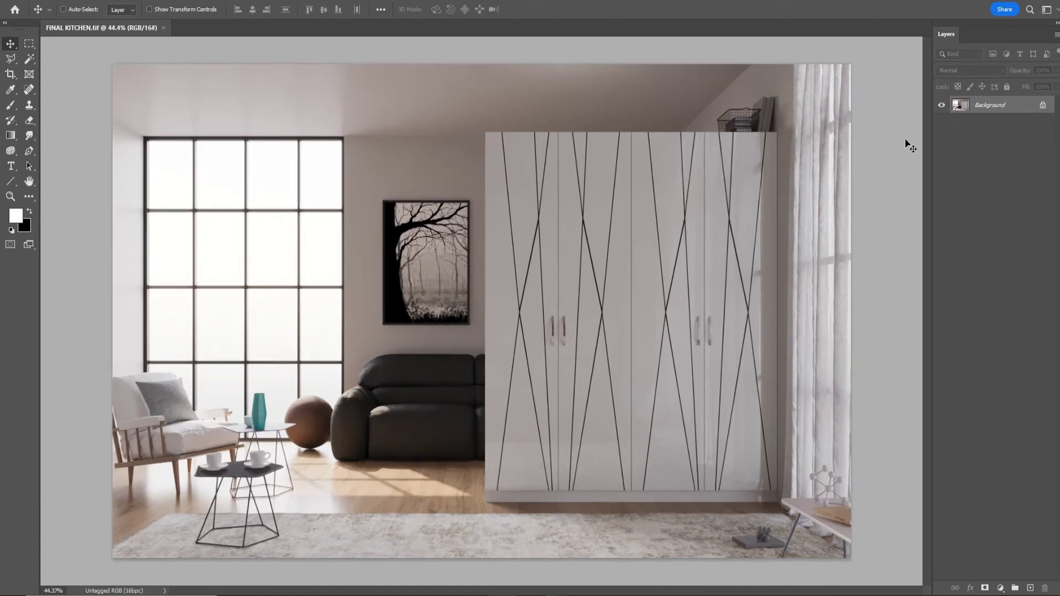
key(ctrl+j)
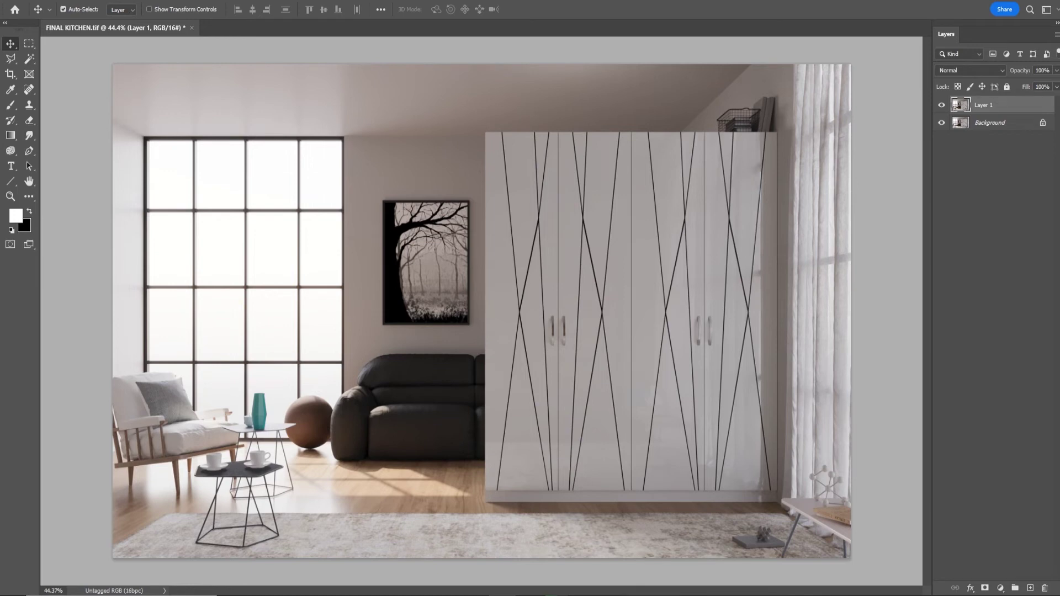
key(alt+t)
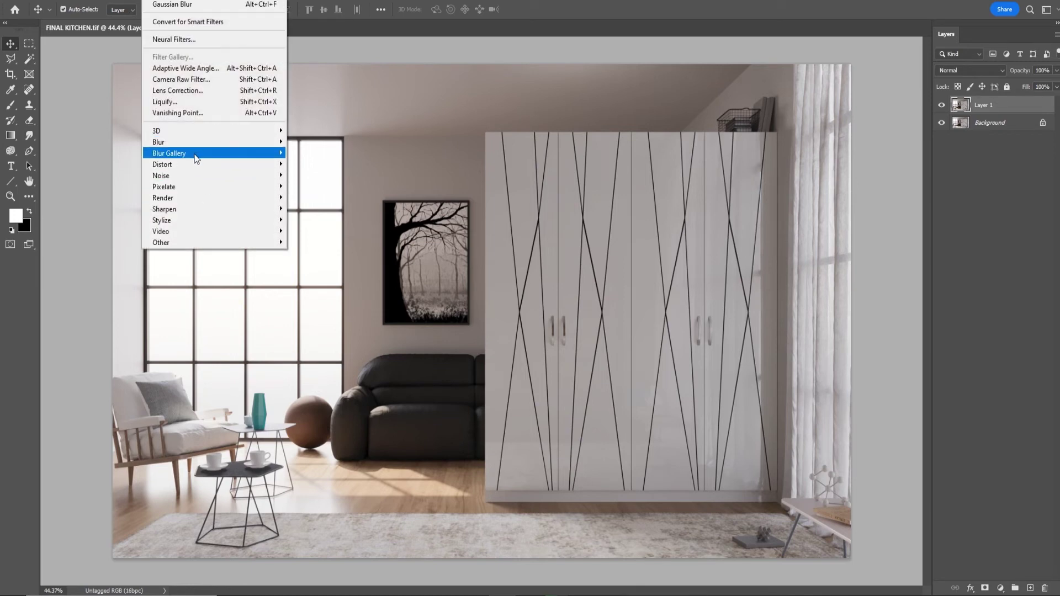
mouse_move(214, 208)
click(330, 253)
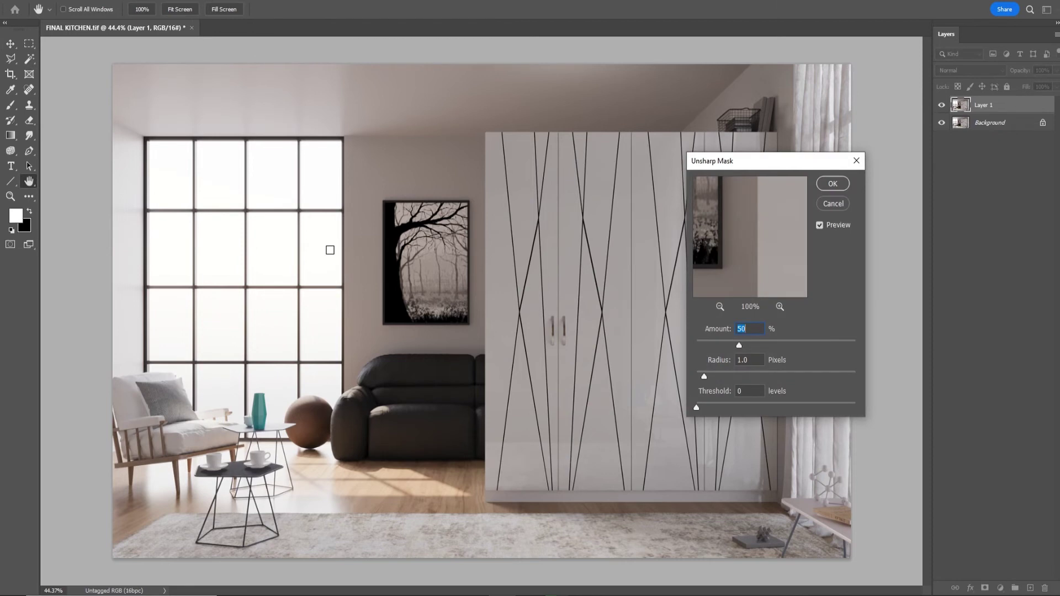
text(60)
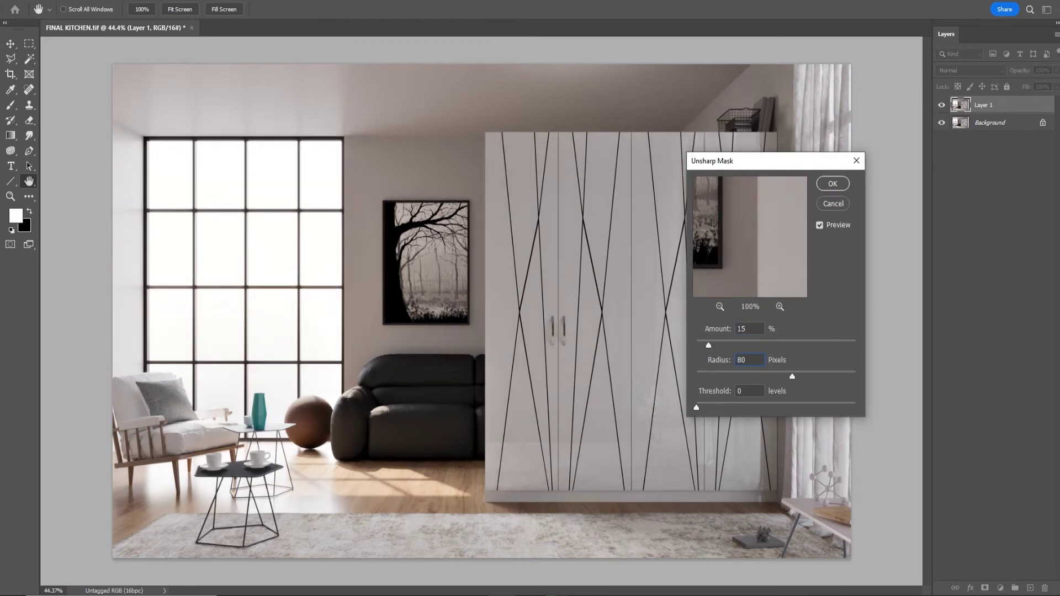
key(Return)
key(v)
Duplicate the sharpened layer and apply a stronger 50% Unsharp Mask pass.
key(ctrl)
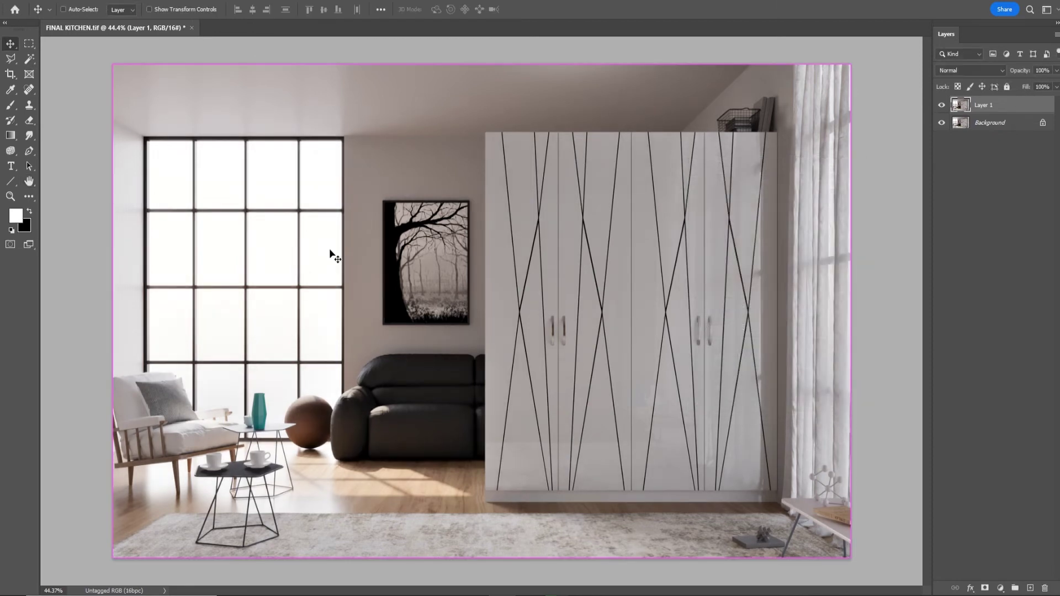
key(ctrl+j)
click(155, 0)
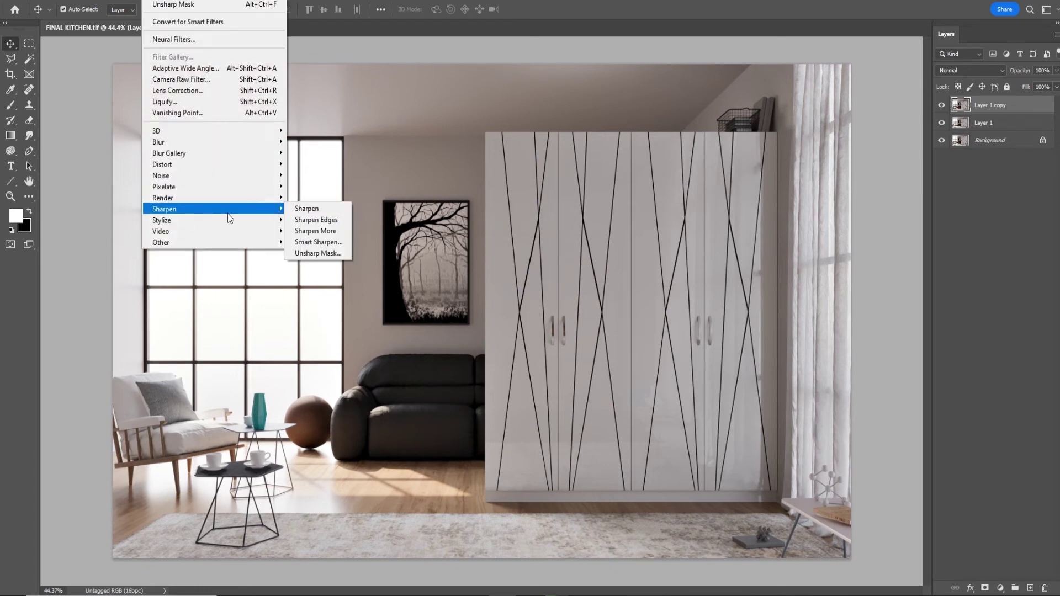
click(330, 252)
key(Tab)
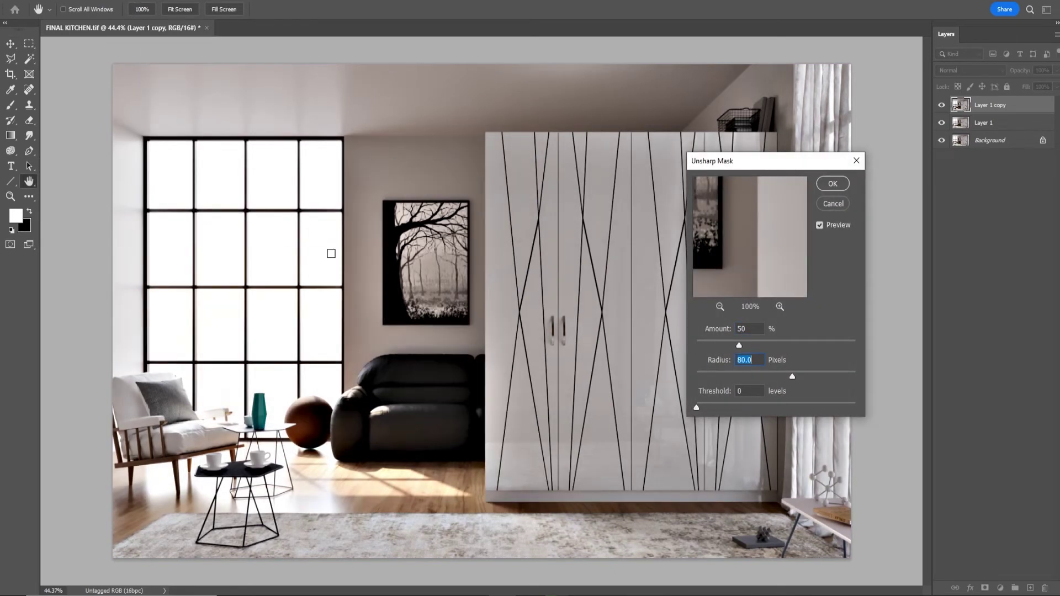
key(Return)
Add an Auto Contrast copy, duplicate it, and bring it into the Camera Raw Filter.
key(ctrl+j)
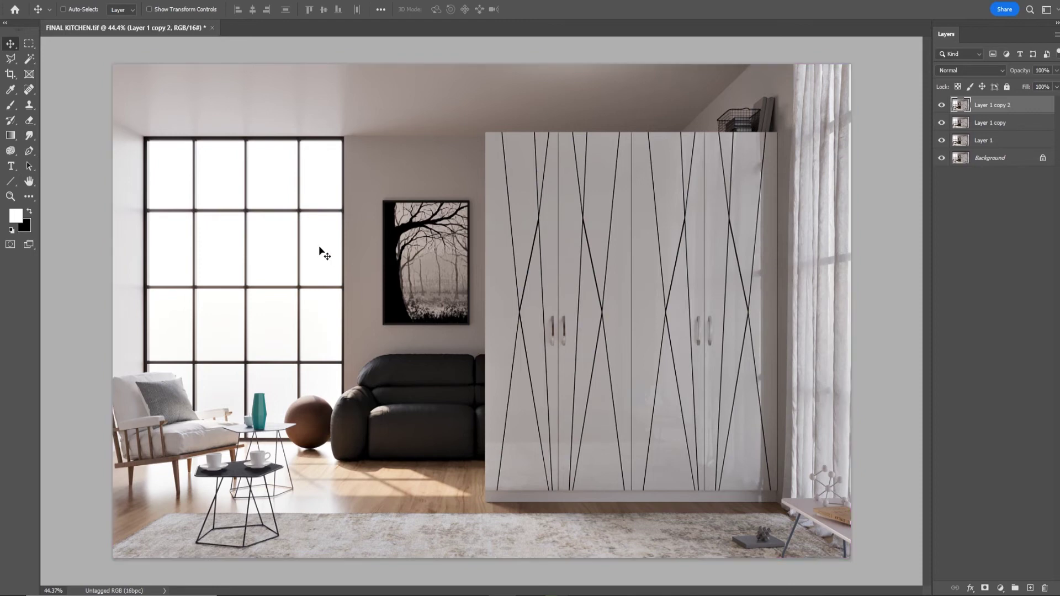
click(72, 1)
click(80, 50)
key(ctrl+j)
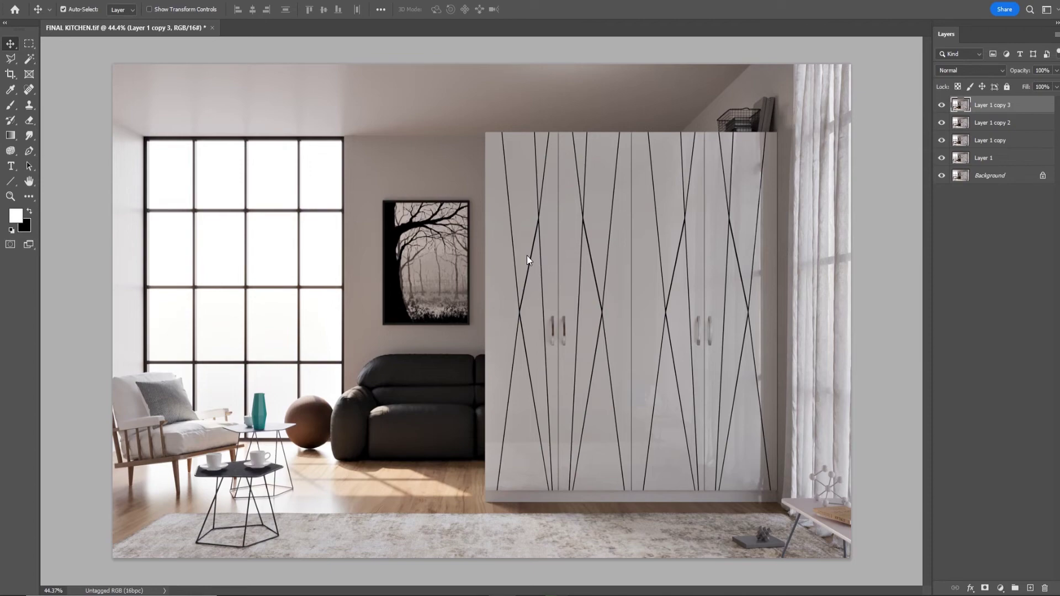
key(ctrl+shift+a)
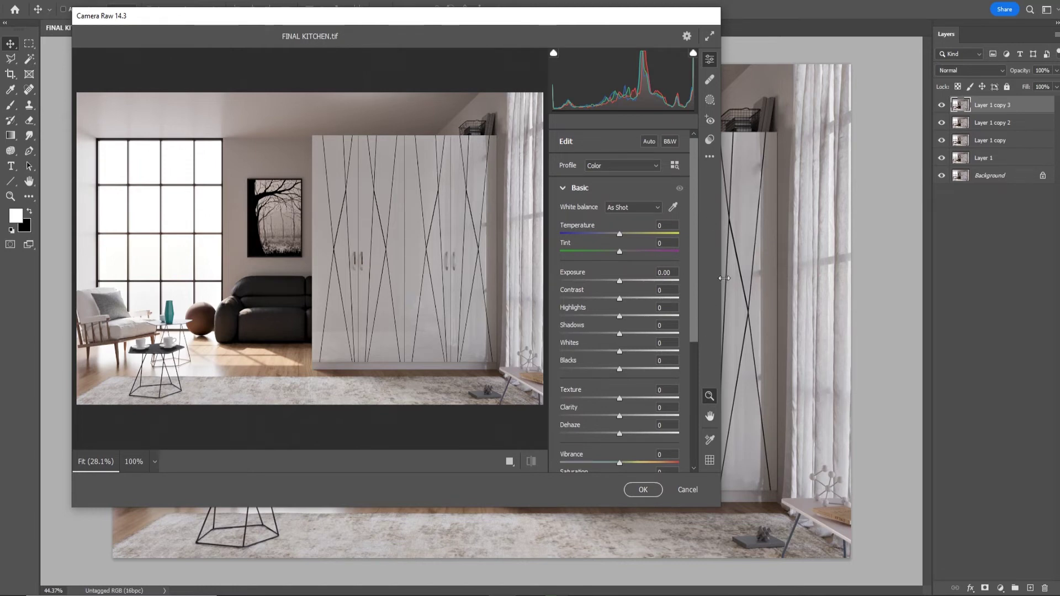
Apply Camera Raw with Blacks +6, Exposure +0.10 and Contrast +12 to Layer 1 copy 3.
drag(621, 370, 626, 316)
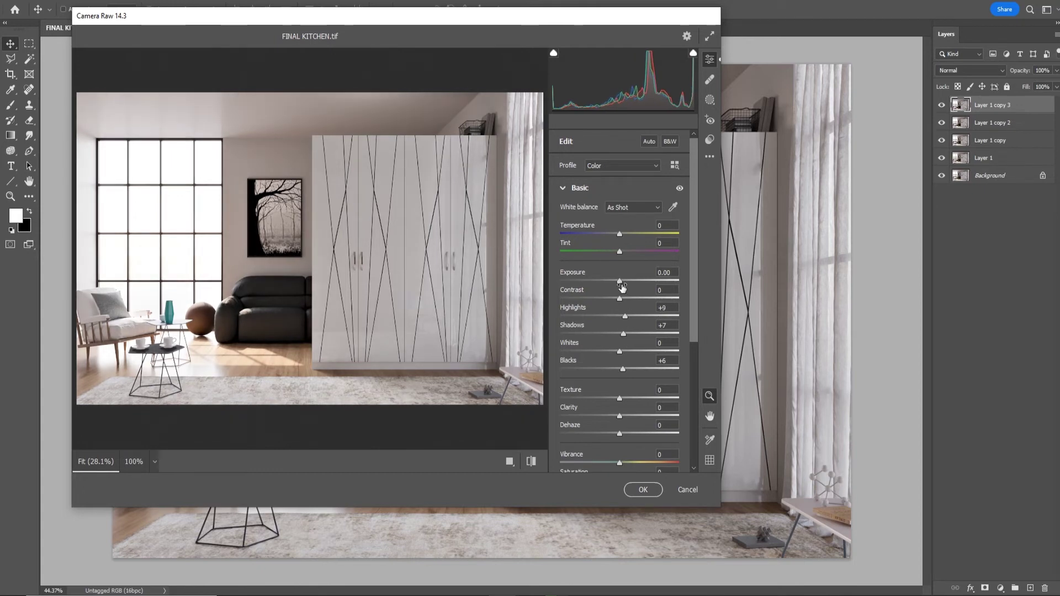
drag(621, 280, 621, 280)
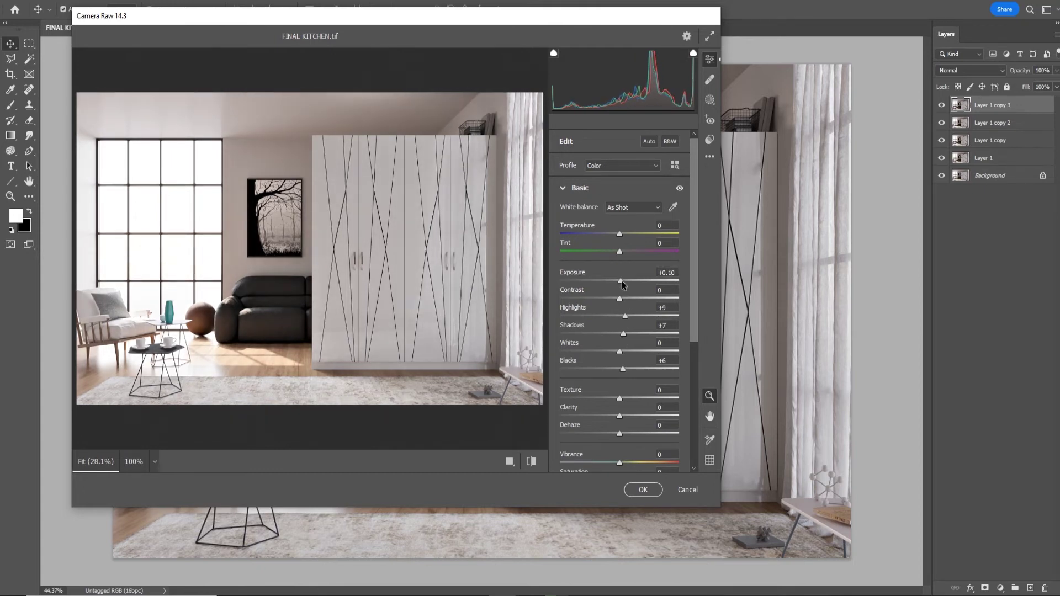
drag(621, 298, 628, 299)
click(642, 491)
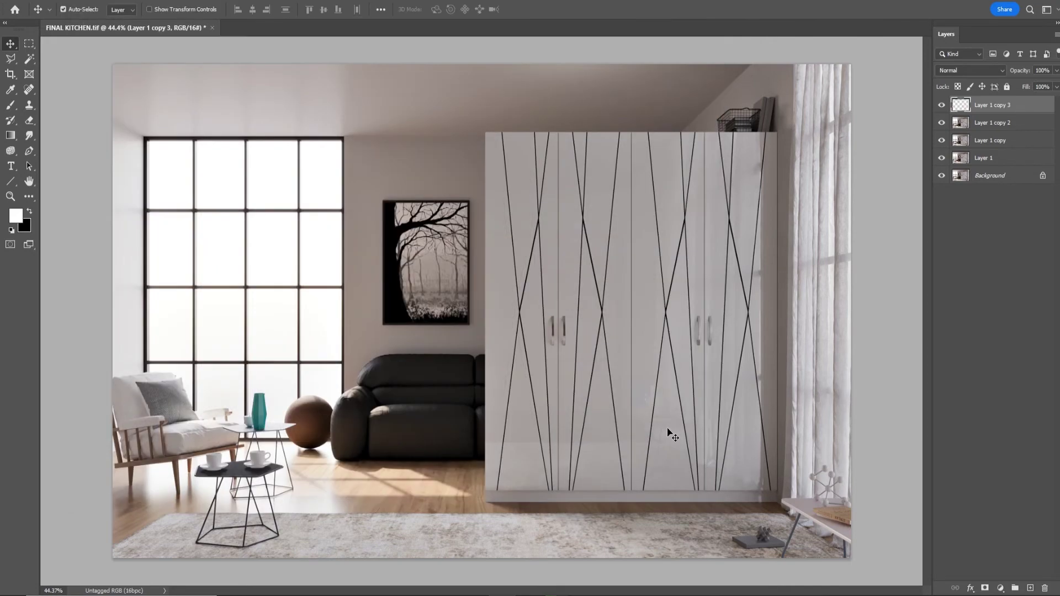
Duplicate the render into Layer 1 copy 4 and give it a gentle Curves contrast lift.
click(942, 105)
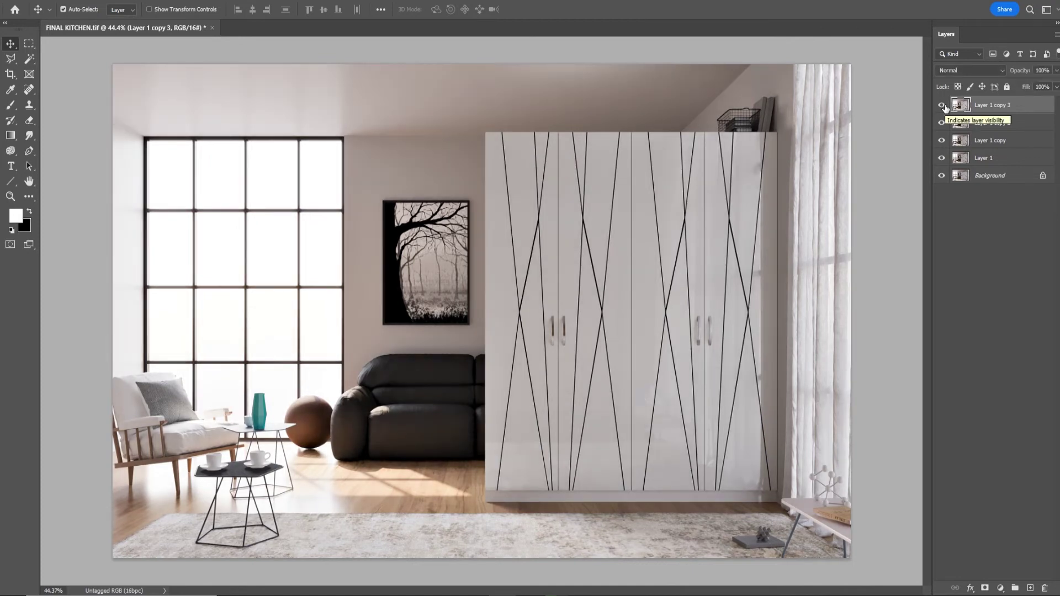
key(ctrl+j)
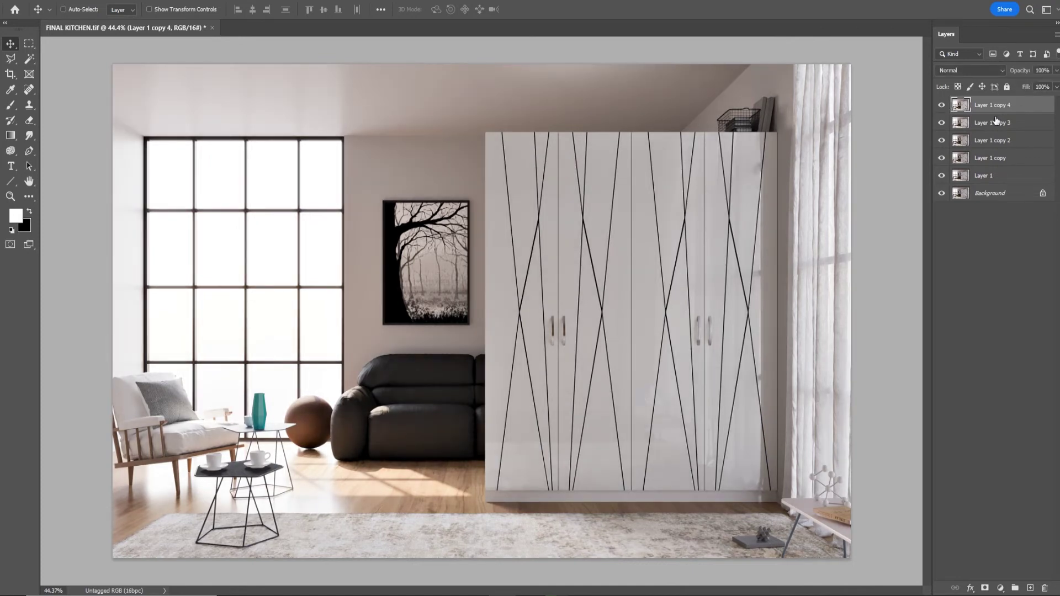
key(ctrl+m)
drag(764, 173, 910, 208)
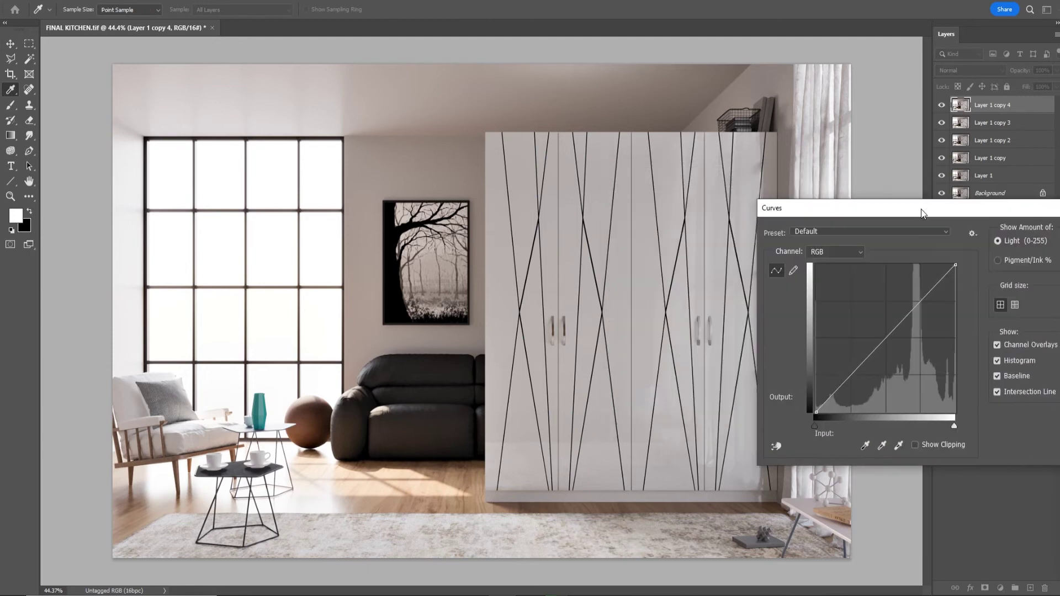
drag(870, 366, 903, 324)
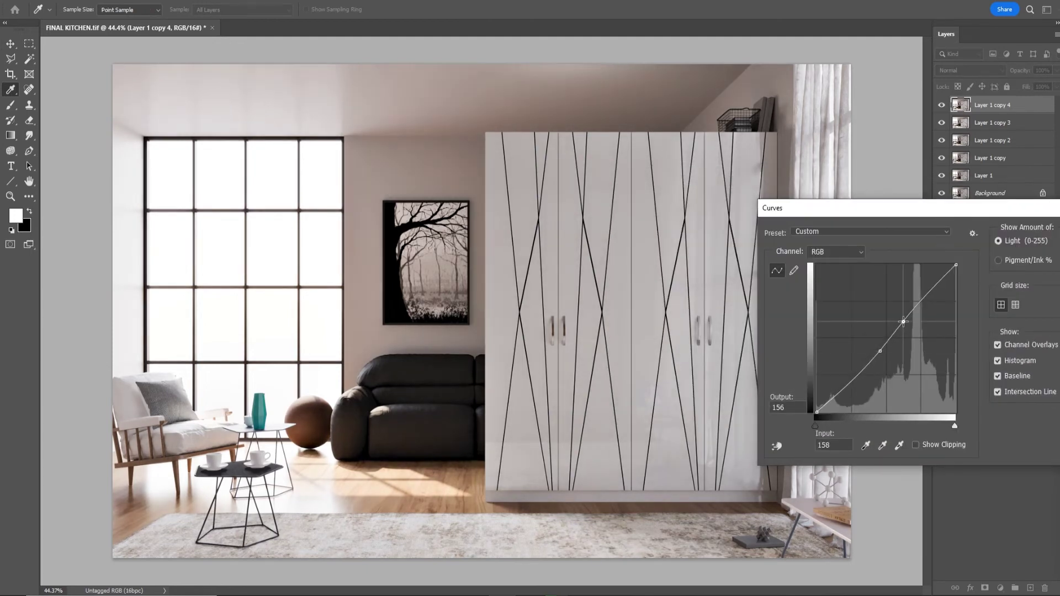
drag(1036, 213, 857, 186)
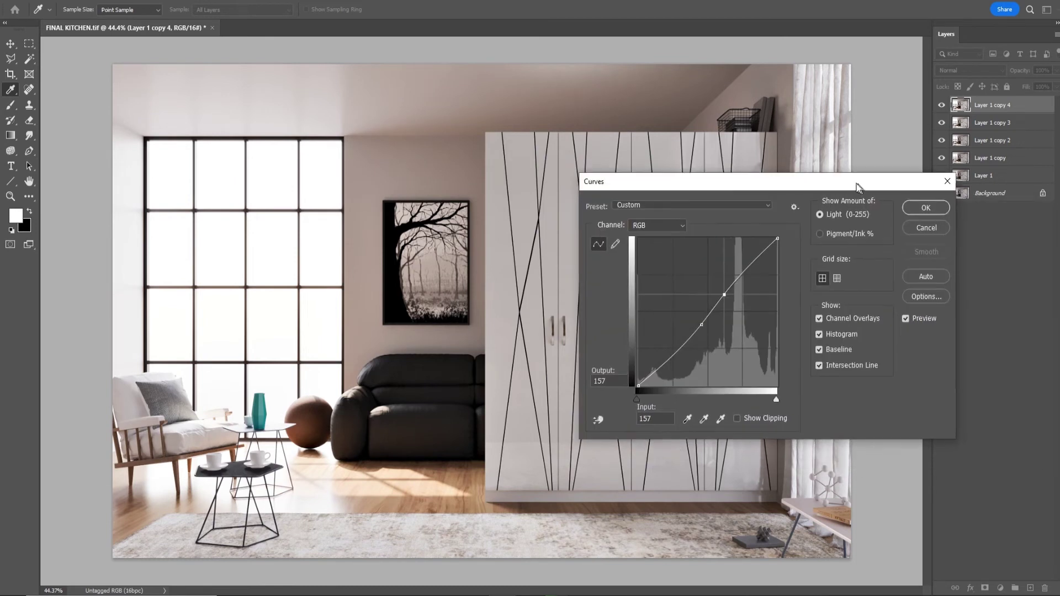
key(Return)
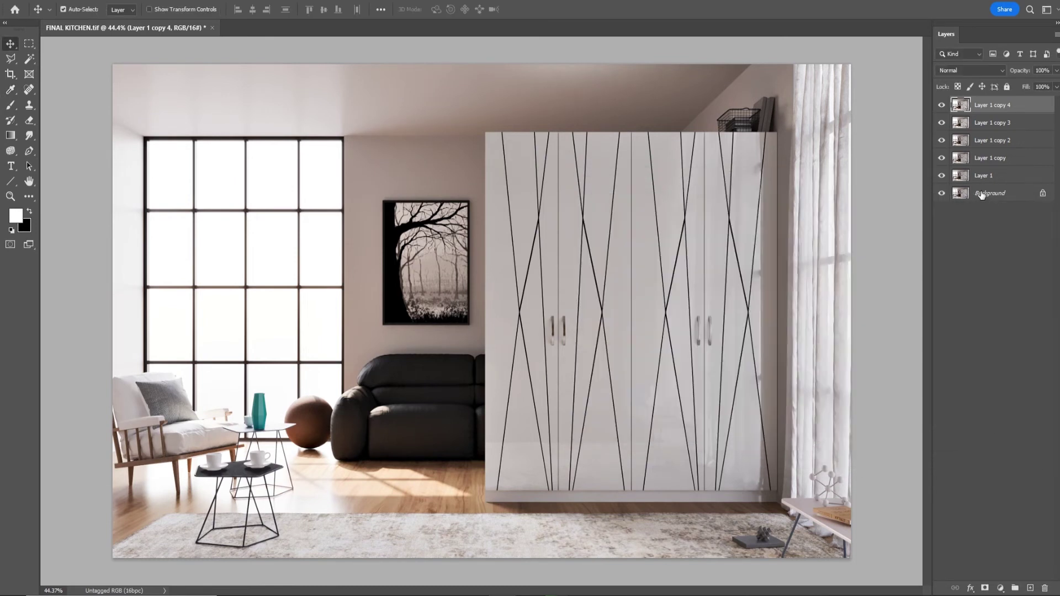
Select the AdobeStock_280543239 city photo in the background images folder.
ctrl+scroll(194, 175, up, 1)
ctrl+scroll(195, 175, up, 1)
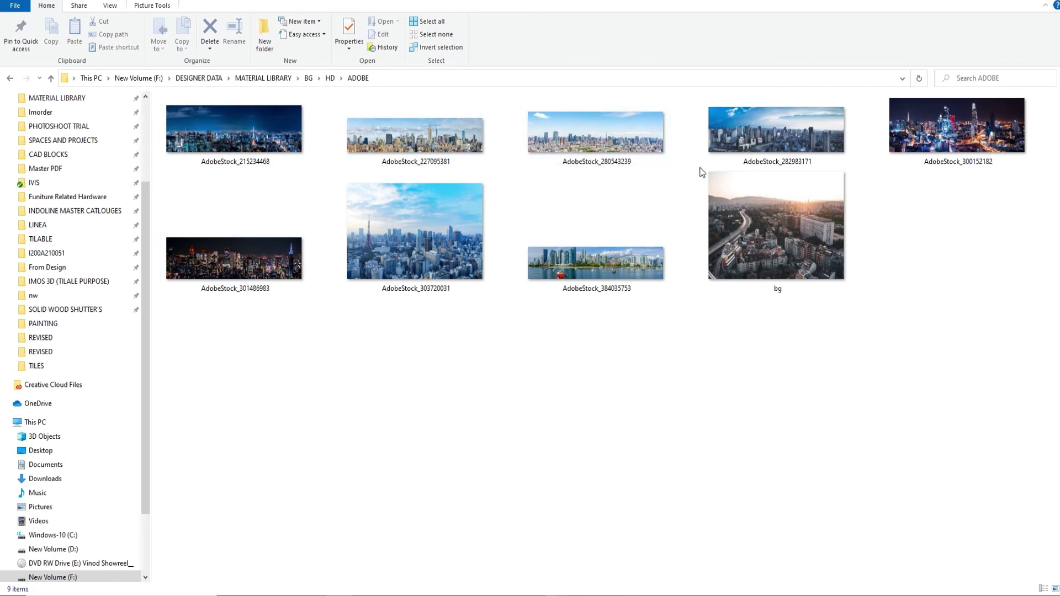
click(638, 143)
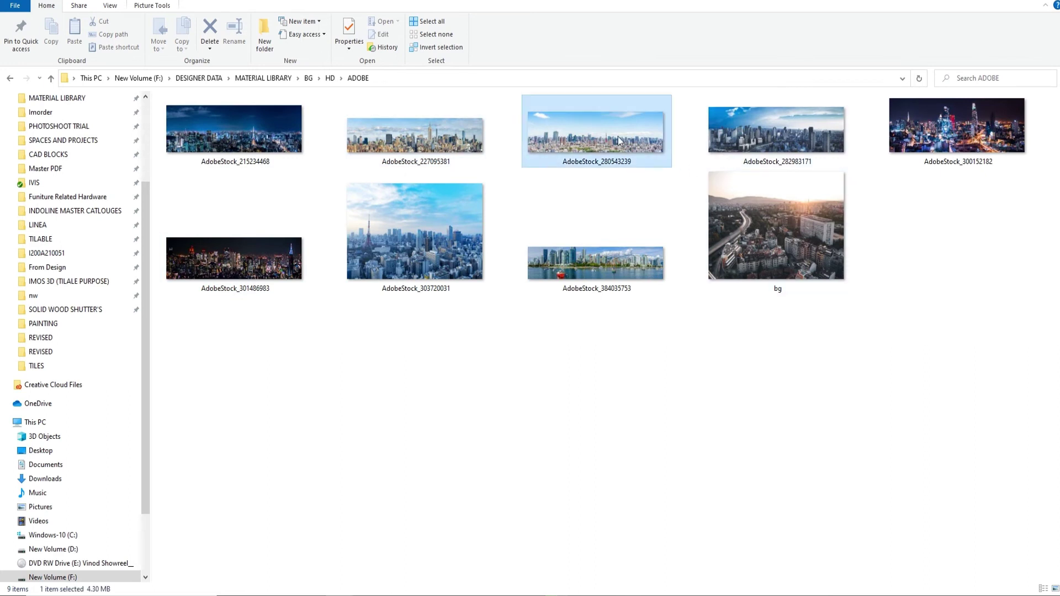
Place the city photo into the kitchen document, lower its fill, and scale it over the windows.
mouse_move(613, 127)
mouse_down()
mouse_move(505, 593)
mouse_move(463, 418)
mouse_up()
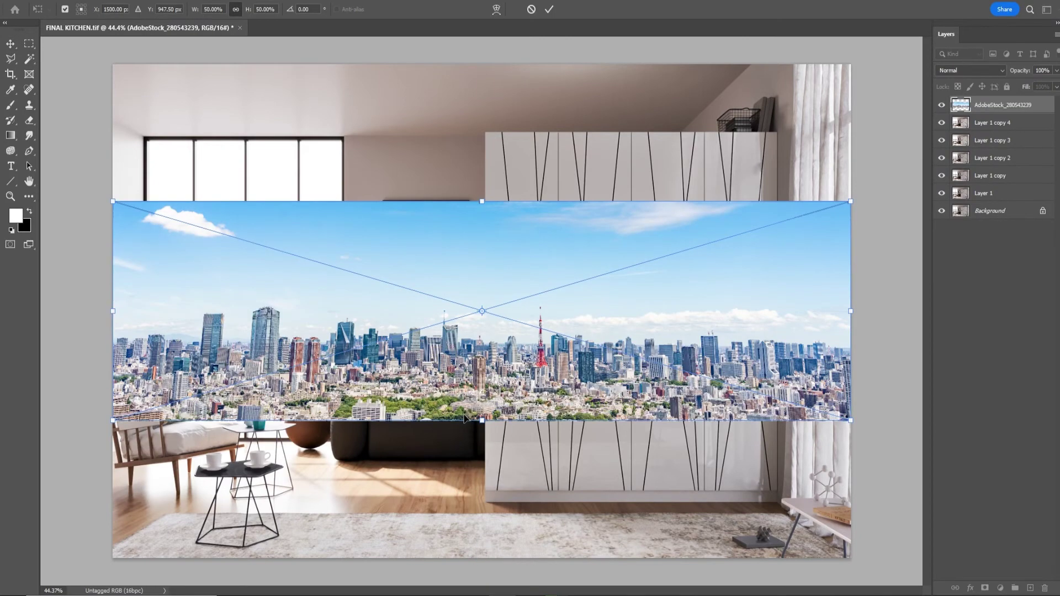
drag(1054, 98, 1041, 99)
mouse_move(489, 341)
mouse_down()
mouse_move(456, 272)
mouse_move(283, 285)
mouse_up()
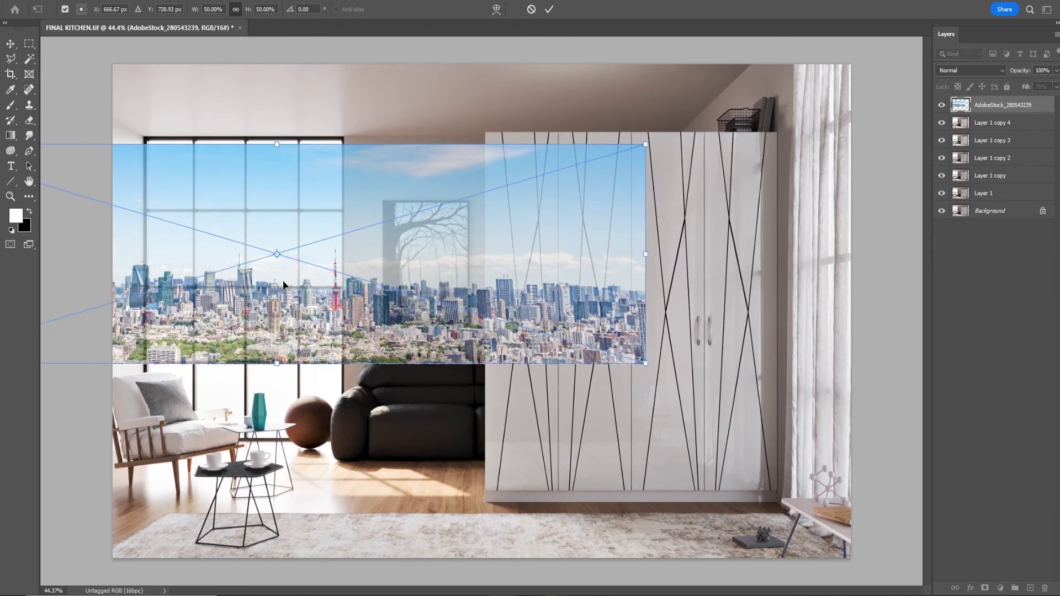
alt+drag(644, 362, 893, 437)
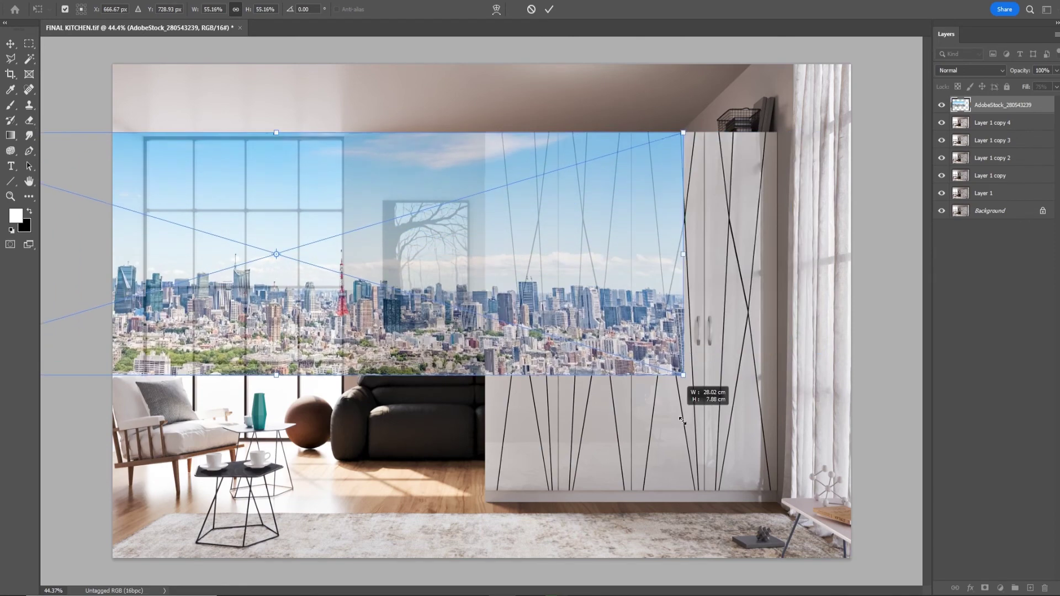
drag(541, 317, 694, 353)
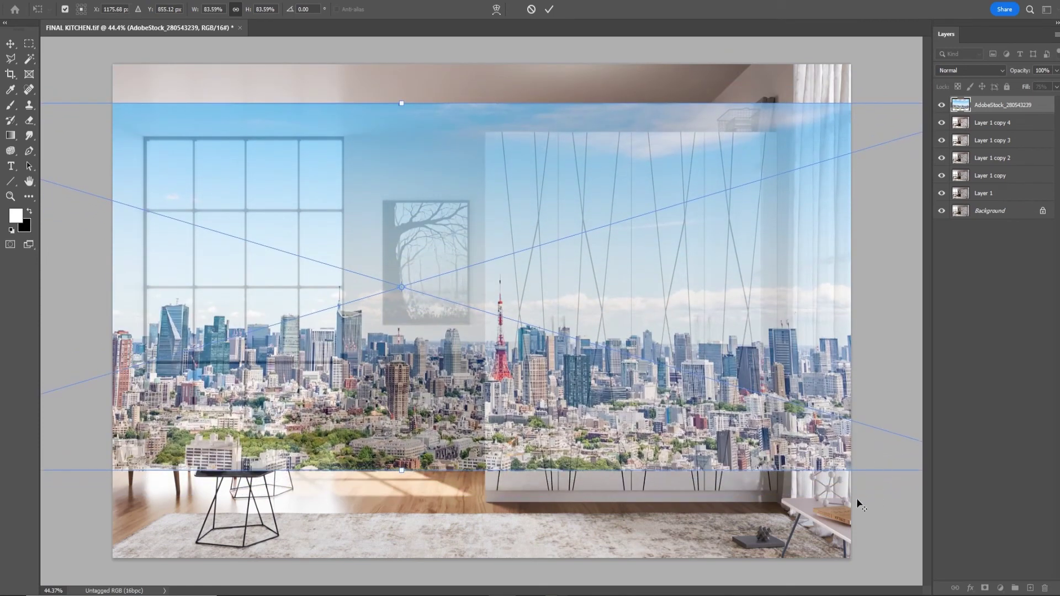
alt+scroll(595, 330, down, 3)
mouse_move(853, 423)
alt+mouse_down()
mouse_move(807, 409)
mouse_move(775, 418)
alt+mouse_up()
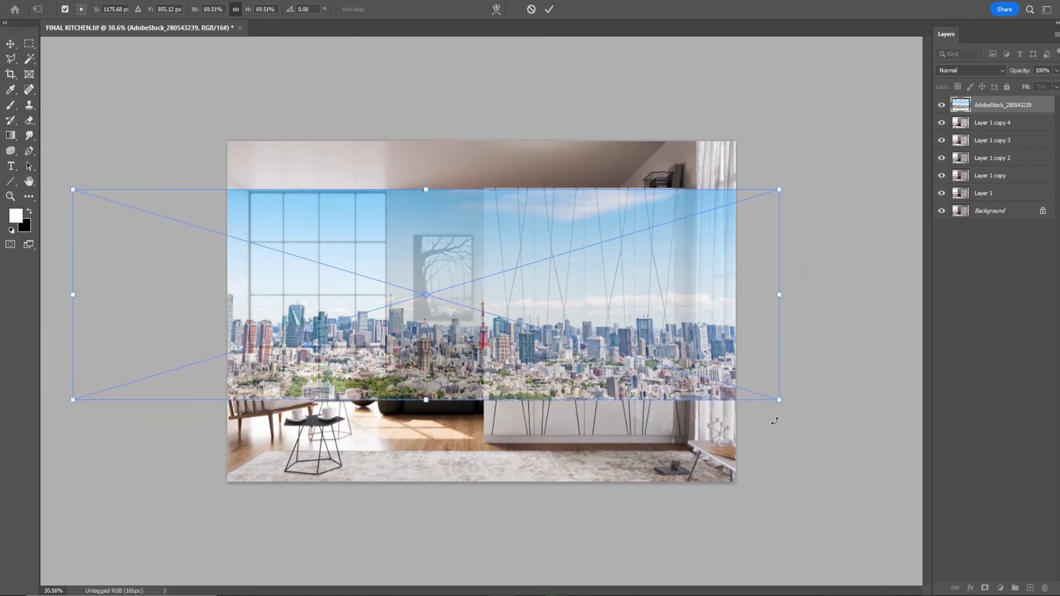
key(Return)
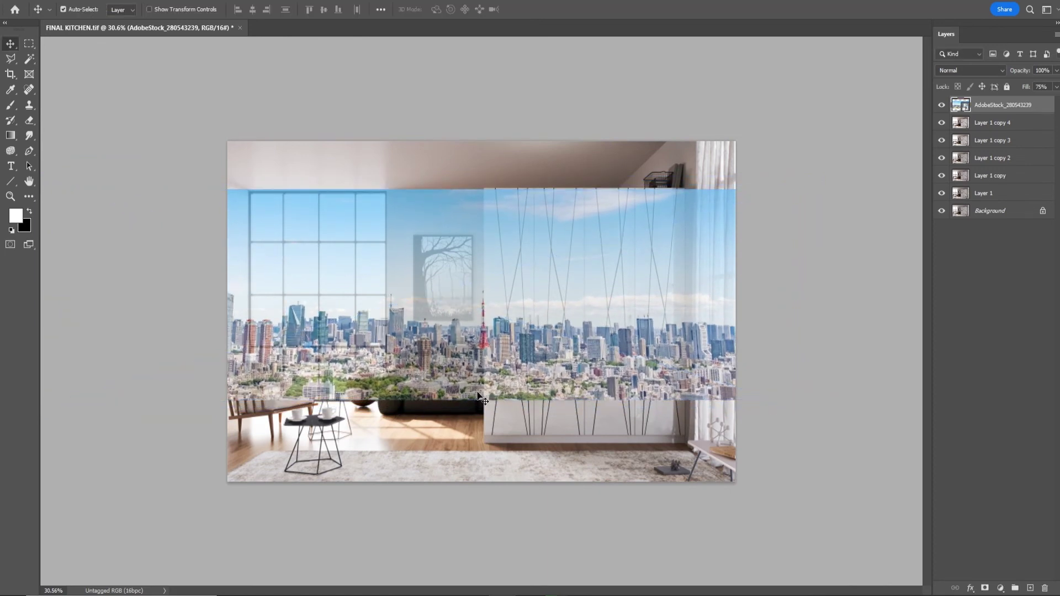
Refine the skyline's position and scale to about 72.5%, then select Layer 1 copy 4.
key(ctrl+t)
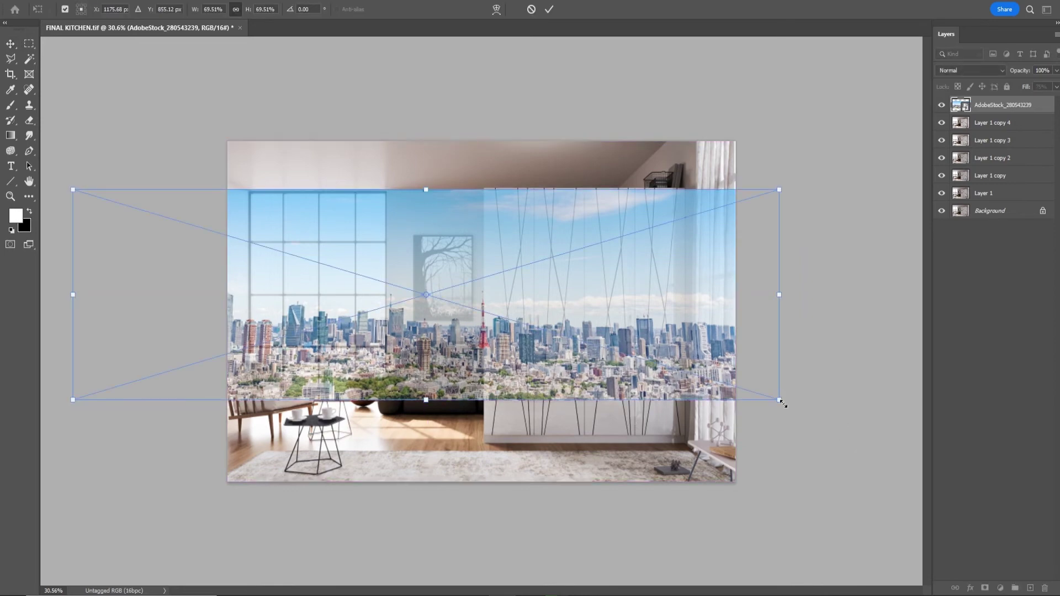
alt+drag(782, 403, 807, 426)
drag(533, 383, 542, 387)
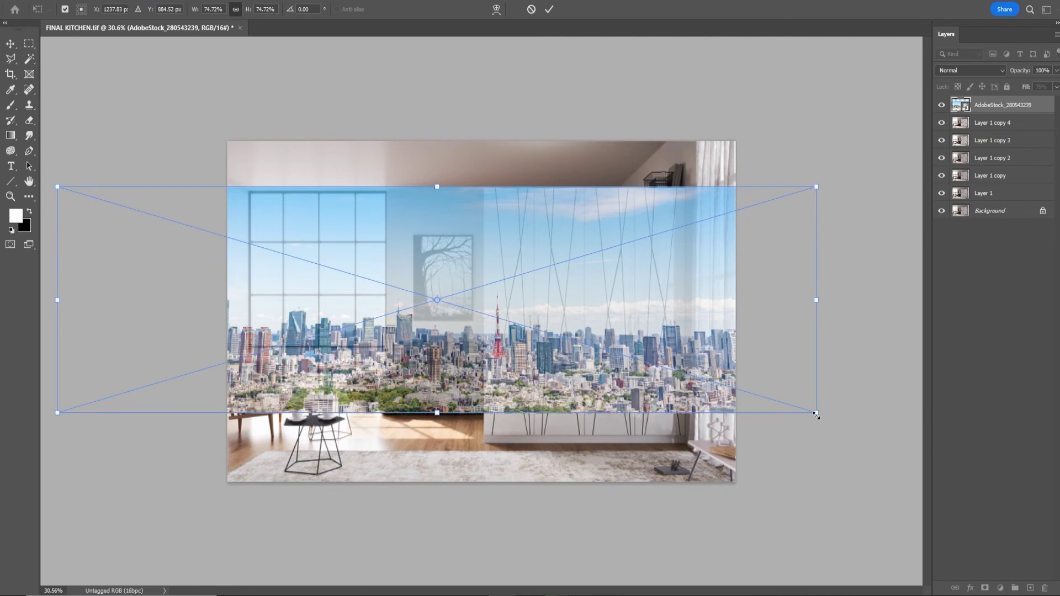
alt+drag(816, 415, 805, 410)
key(Return)
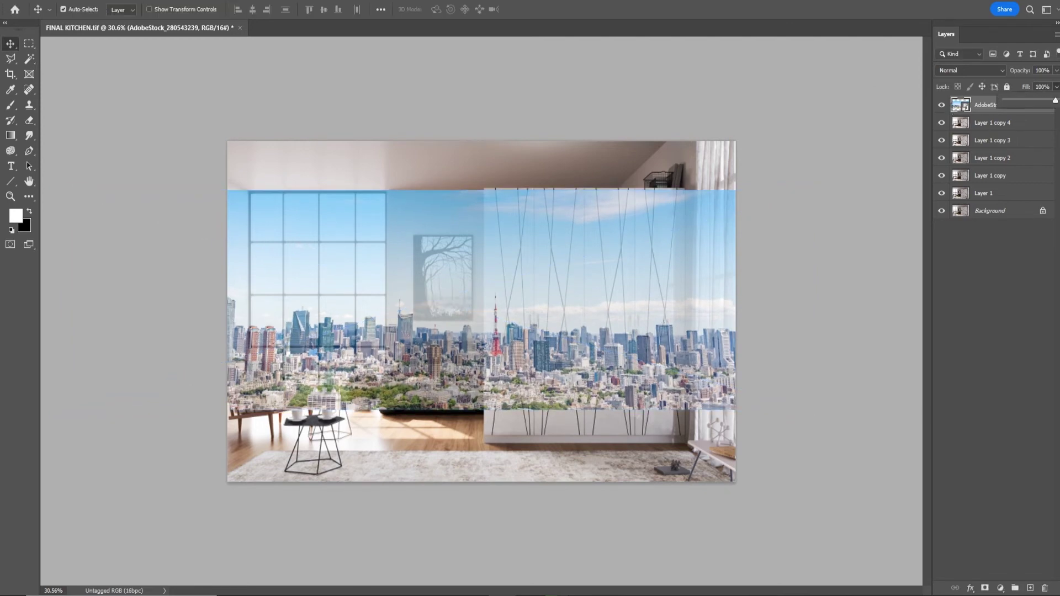
click(999, 126)
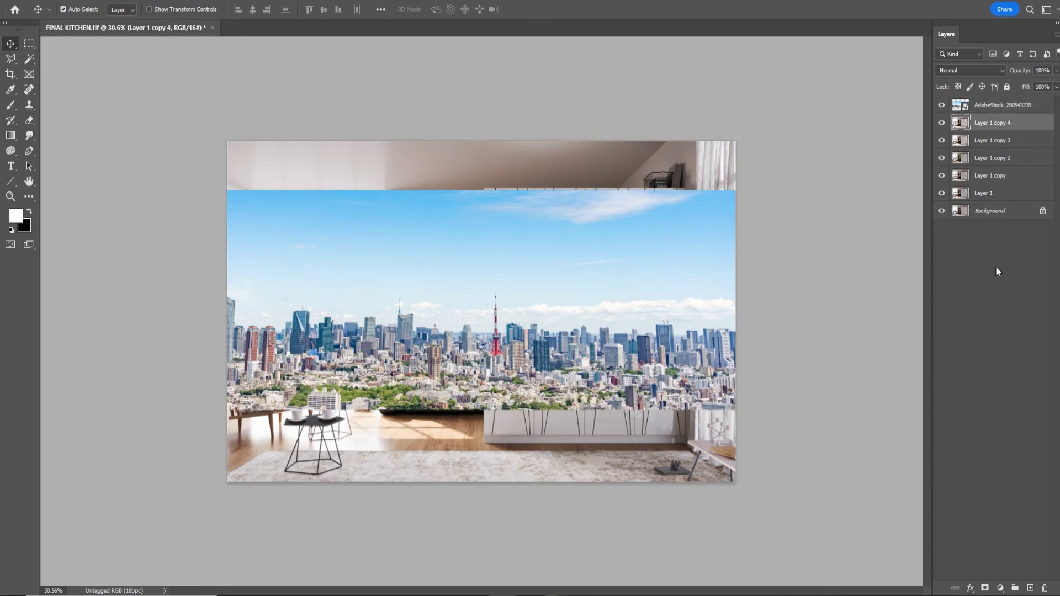
Hide the city layer and Magic Wand-select the white window panes.
click(941, 105)
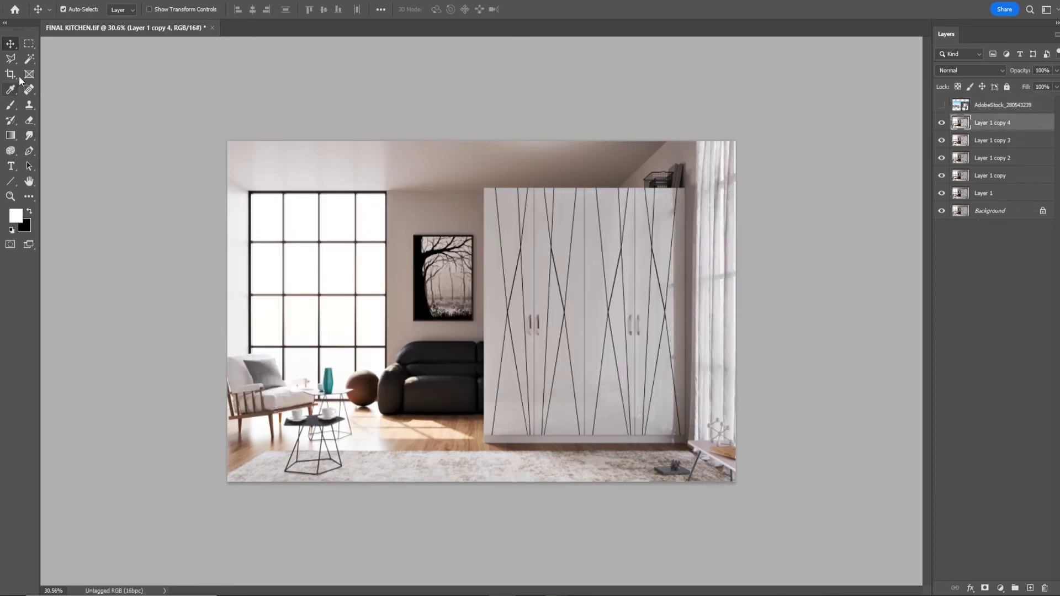
click(30, 59)
alt+scroll(349, 257, up, 4)
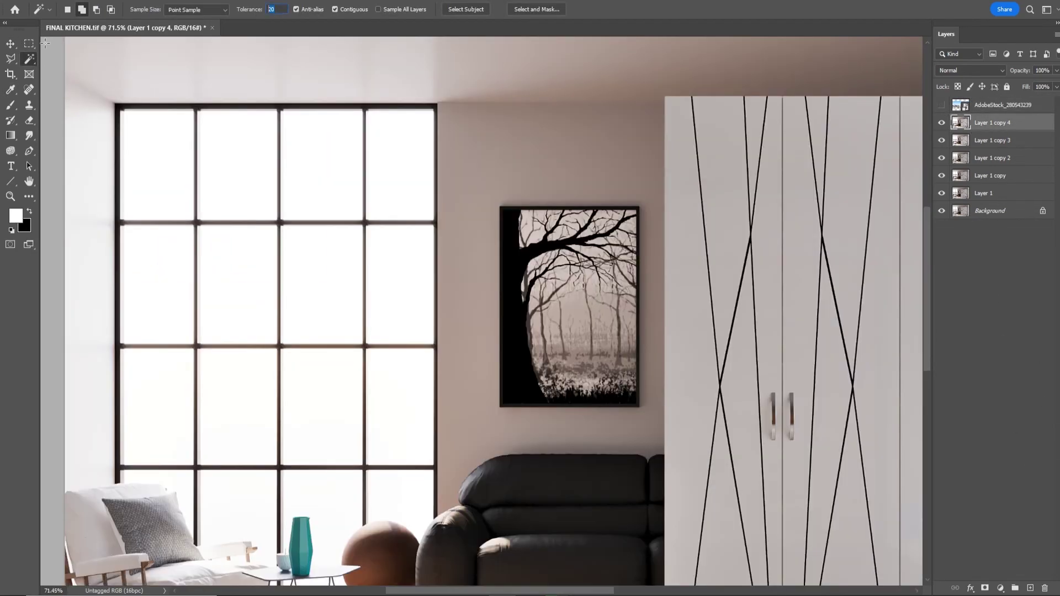
click(170, 293)
click(154, 398)
click(230, 421)
click(248, 324)
click(272, 183)
click(345, 287)
click(357, 386)
click(369, 397)
scroll(366, 395, down, 2)
alt+scroll(381, 364, up, 2)
shift+click(313, 385)
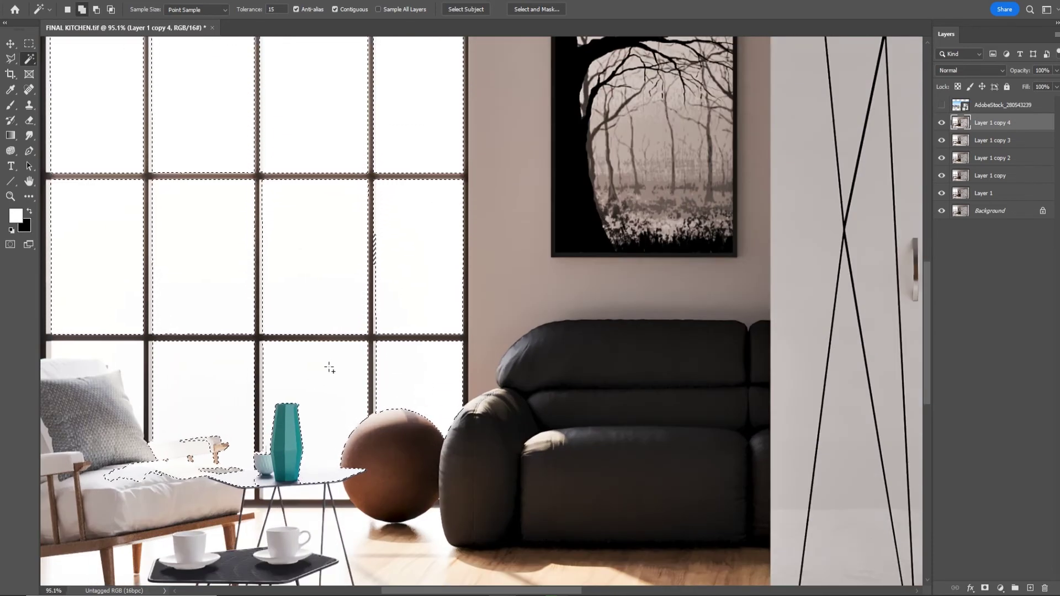
Add the bottom-row panes, undoing the furniture spill and lowering Tolerance to 5.
drag(256, 342, 373, 342)
click(253, 354)
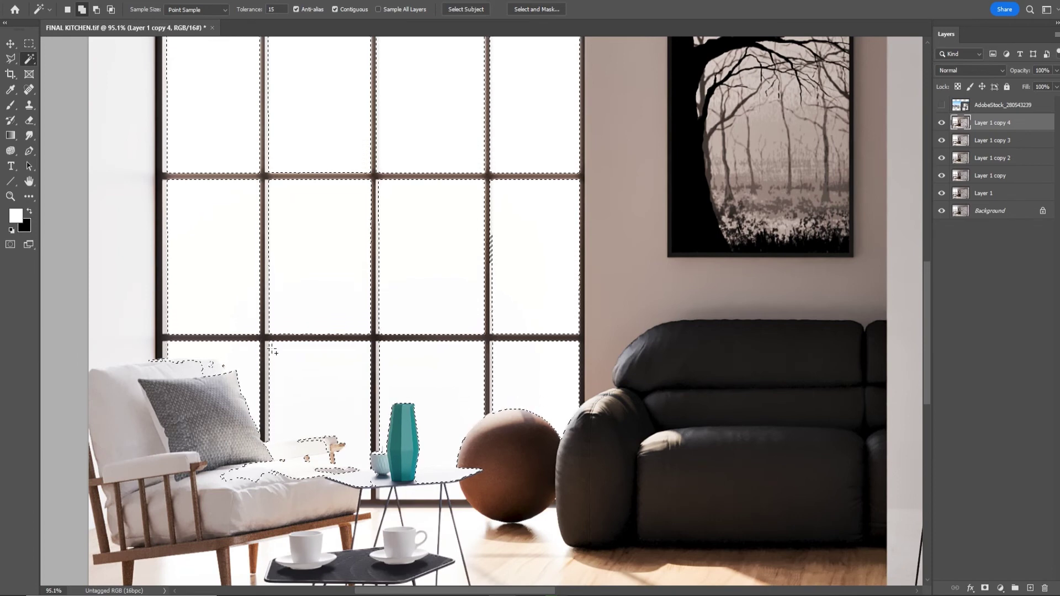
key(ctrl+z)
key(ctrl+z)
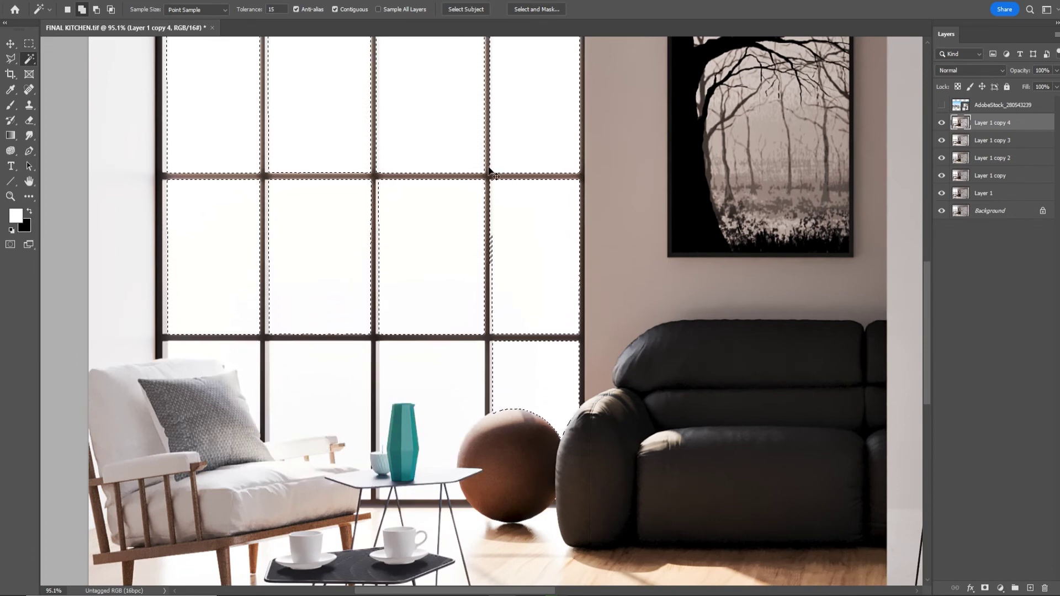
click(542, 359)
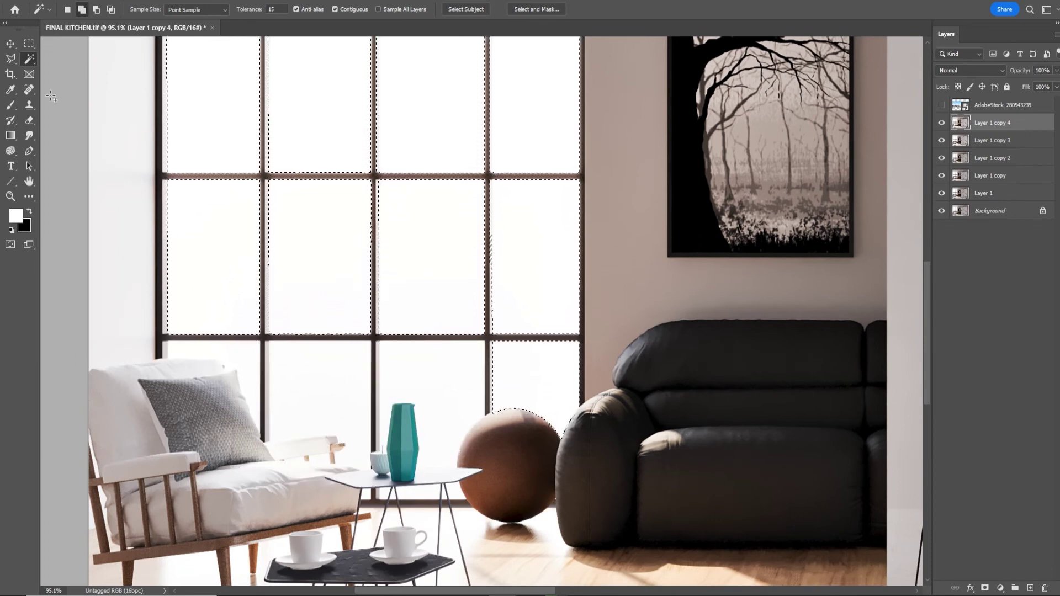
click(274, 8)
text(5)
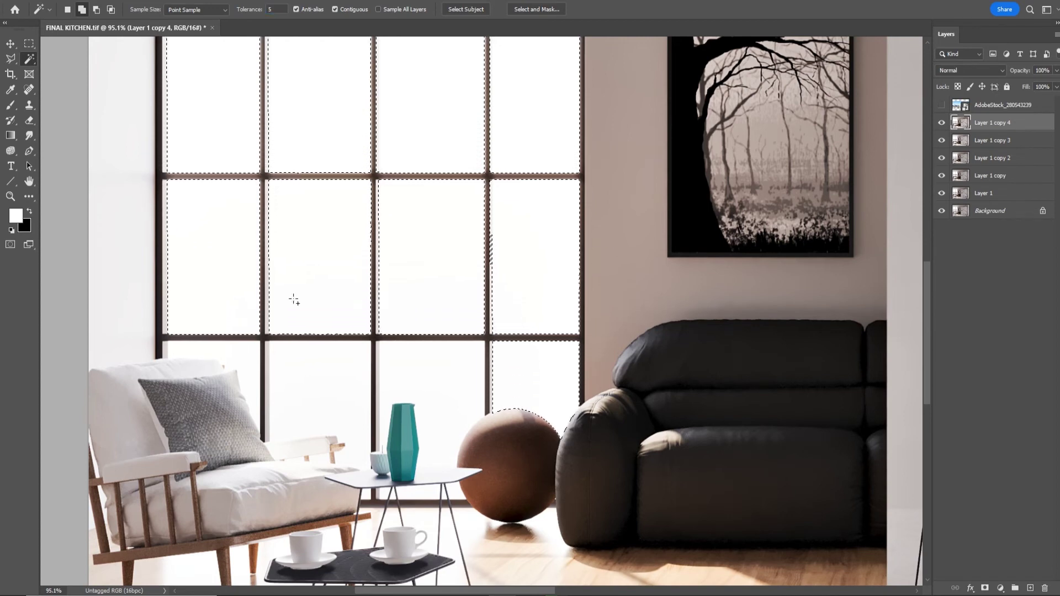
click(452, 357)
click(329, 388)
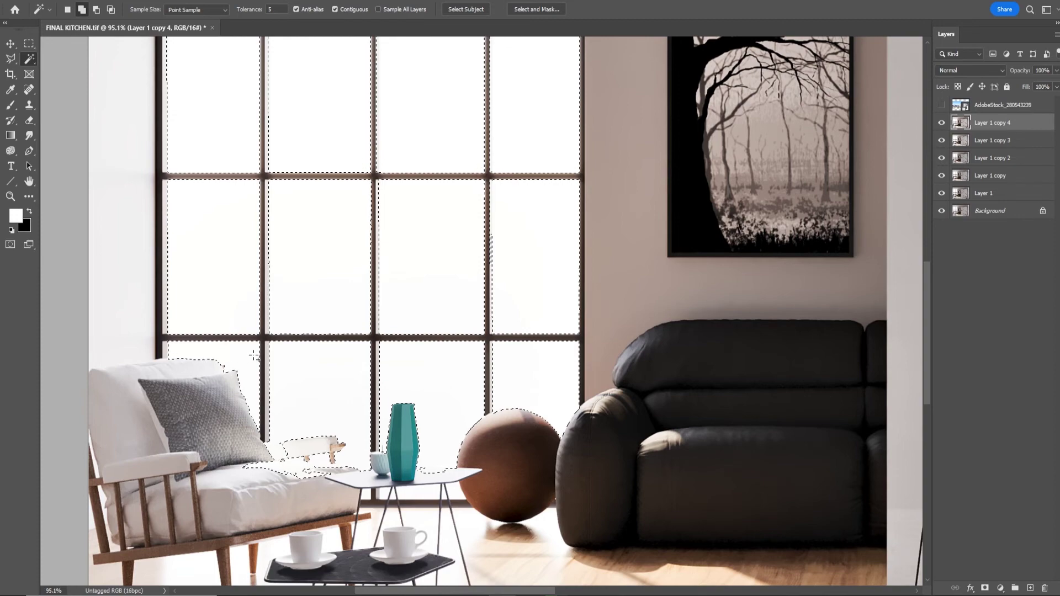
Trace the chair cushion with the Magnetic Lasso to subtract it from the selection.
right_click(10, 61)
click(40, 77)
alt+scroll(277, 408, up, 2)
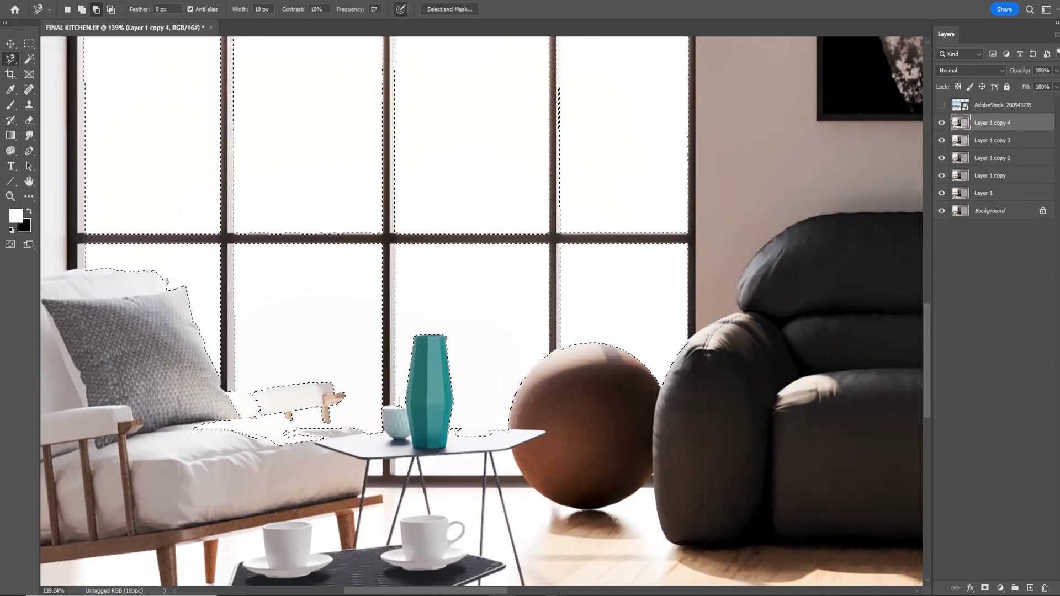
alt+scroll(332, 431, up, 4)
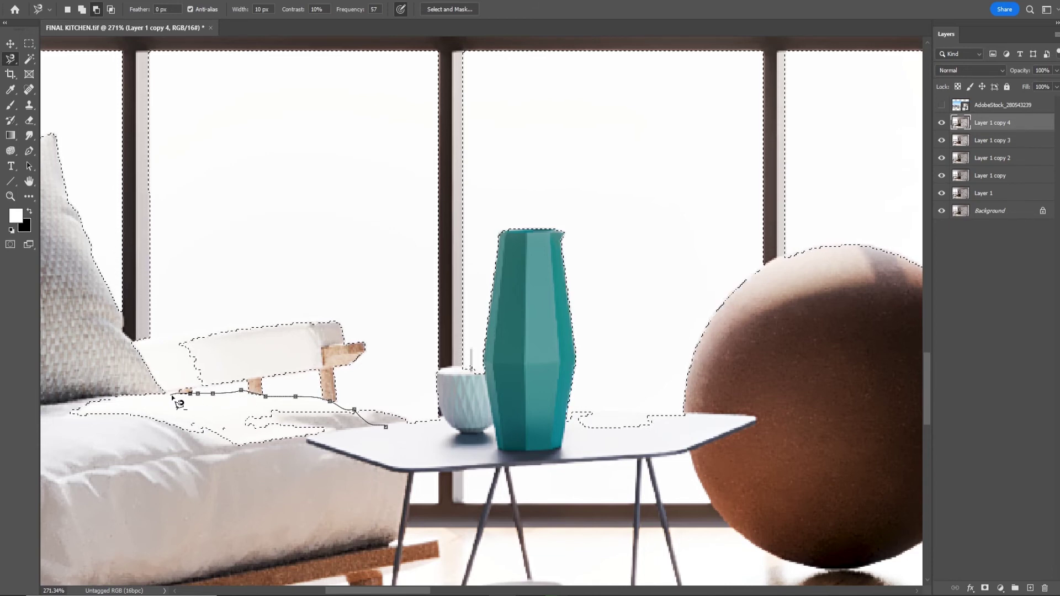
double_click(411, 504)
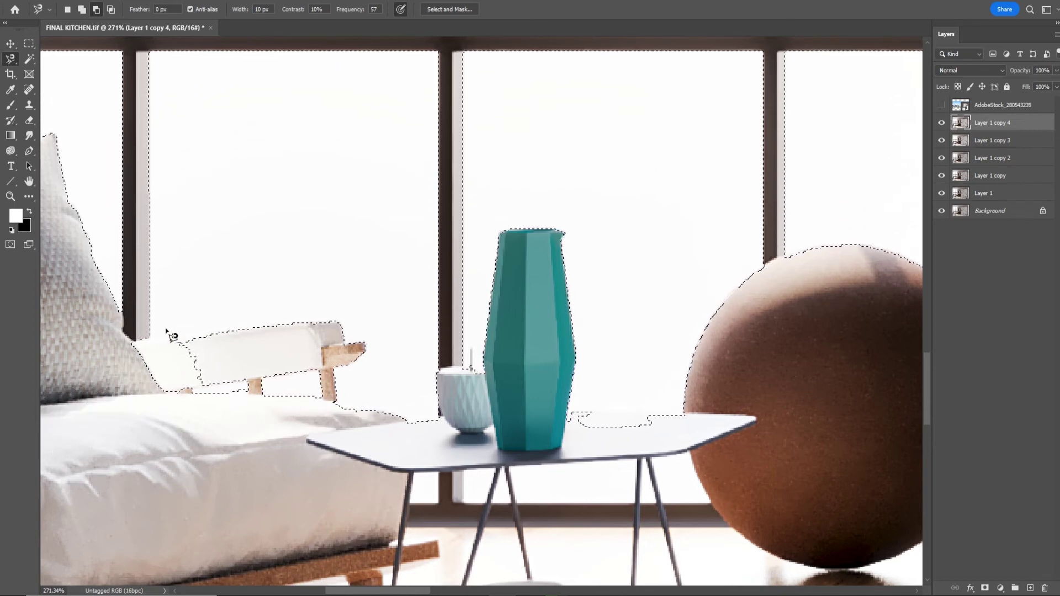
alt+scroll(166, 331, up, 1)
alt+scroll(166, 331, up, 1)
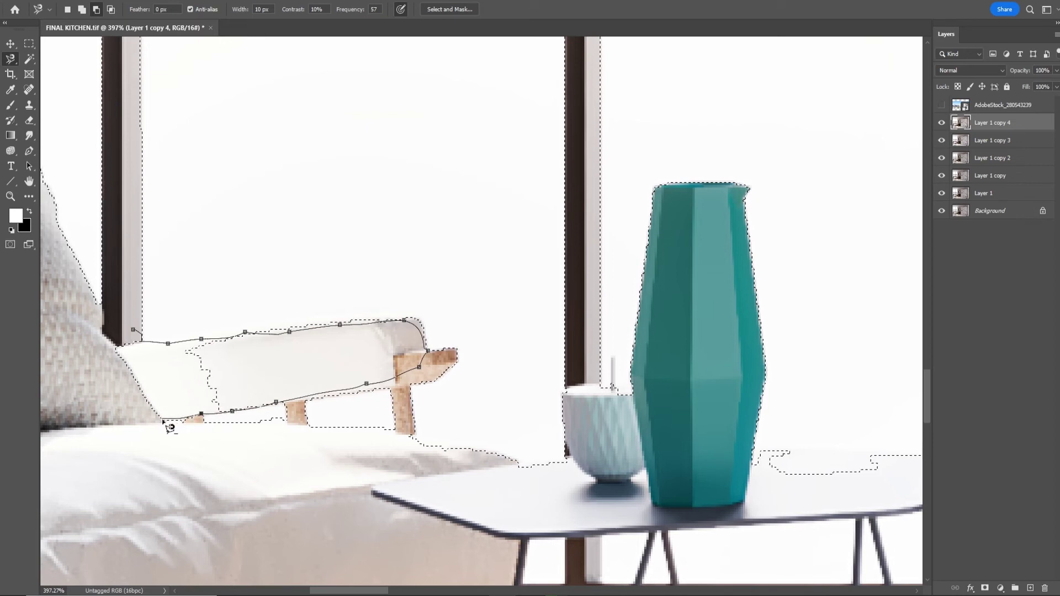
double_click(101, 341)
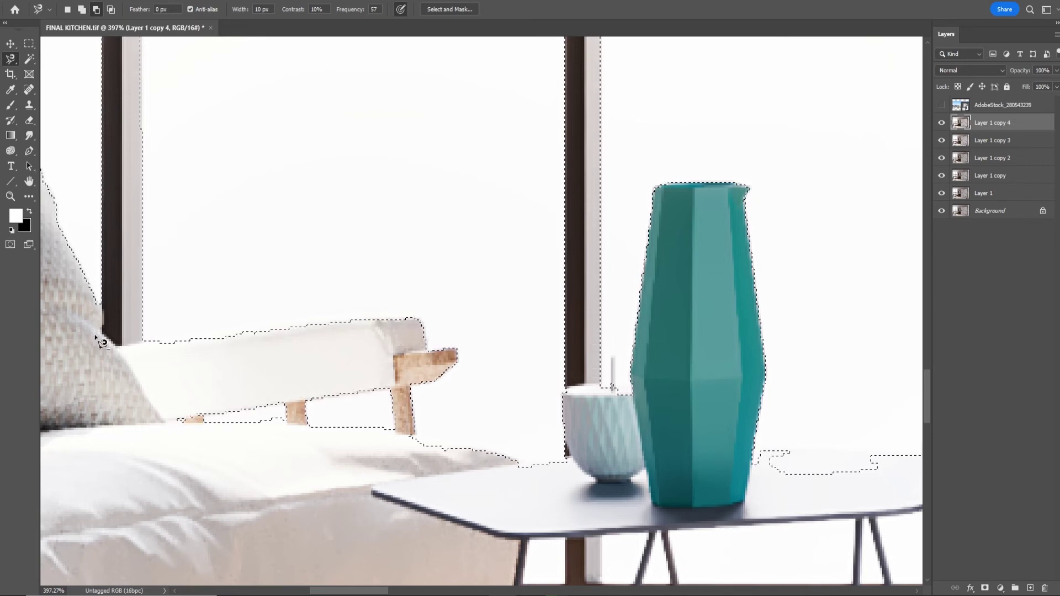
Remove the cushion's bottom-left tip and the chair seat base from the selection.
alt+scroll(199, 411, up, 3)
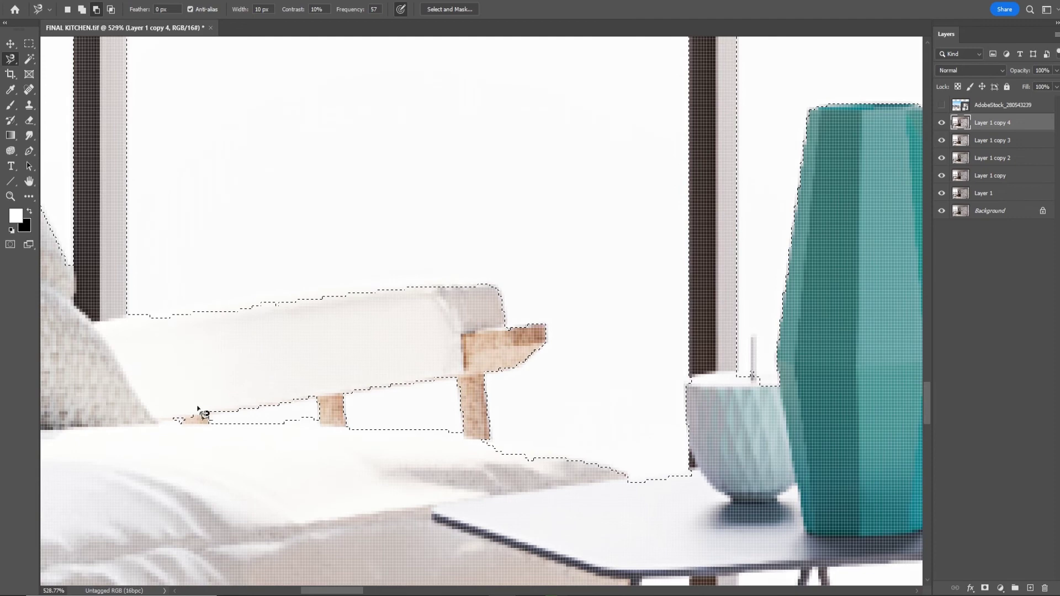
click(200, 410)
double_click(197, 382)
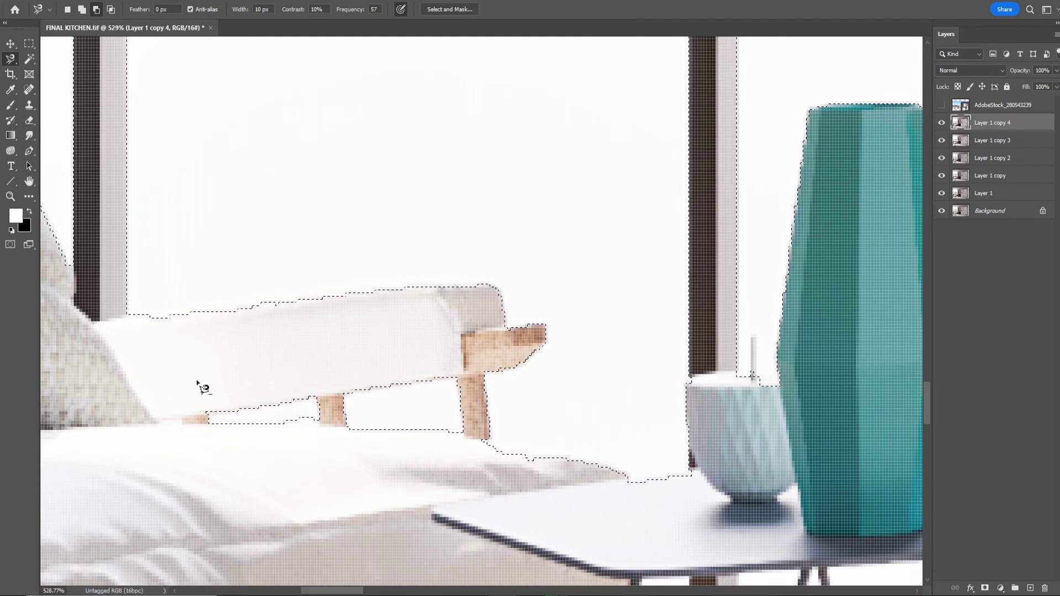
click(481, 430)
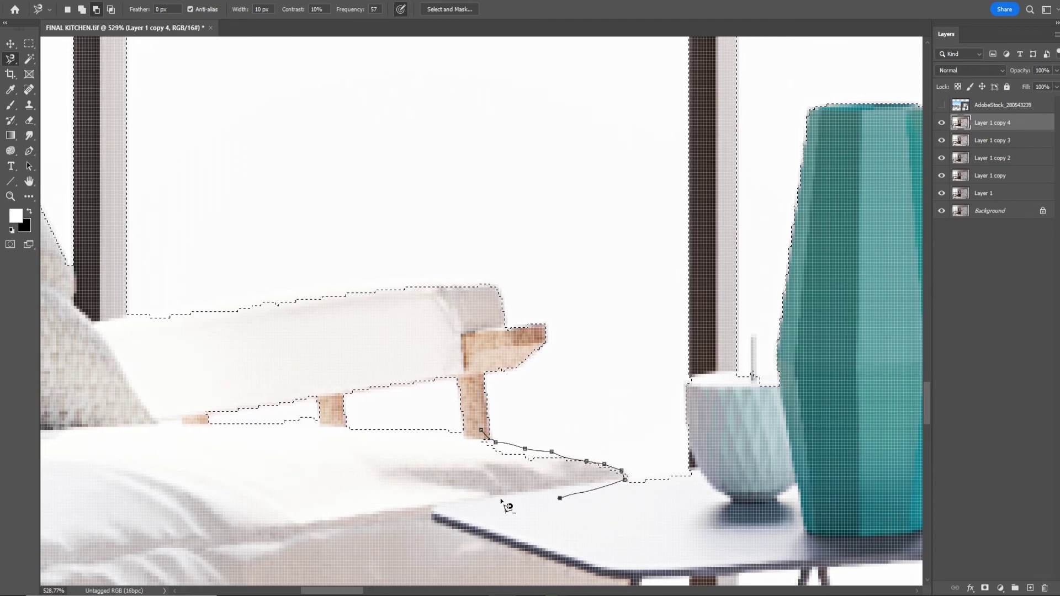
double_click(441, 456)
alt+scroll(455, 436, down, 2)
alt+scroll(695, 497, down, 1)
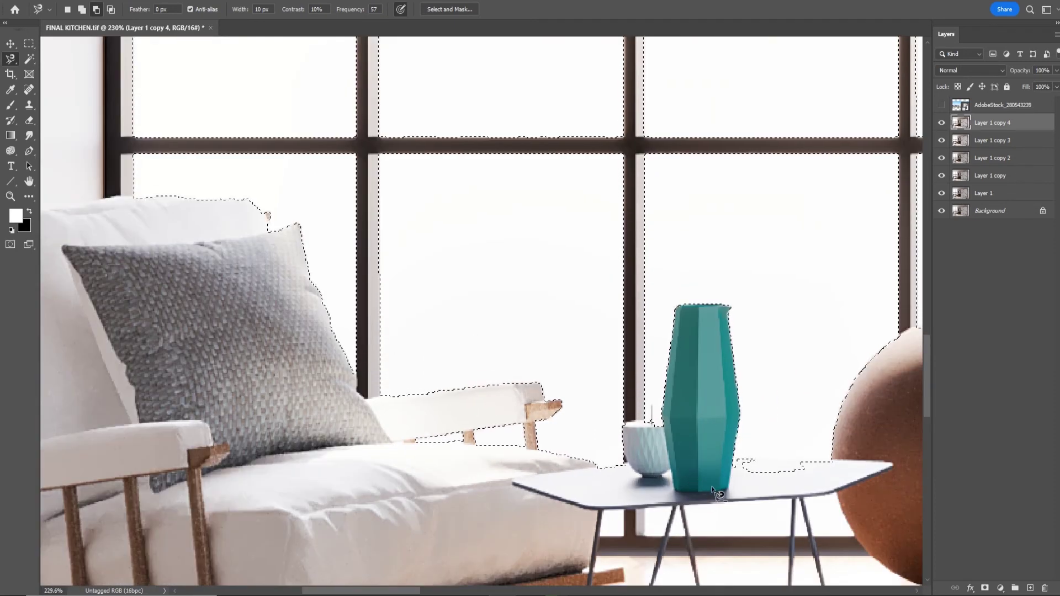
alt+scroll(857, 492, up, 2)
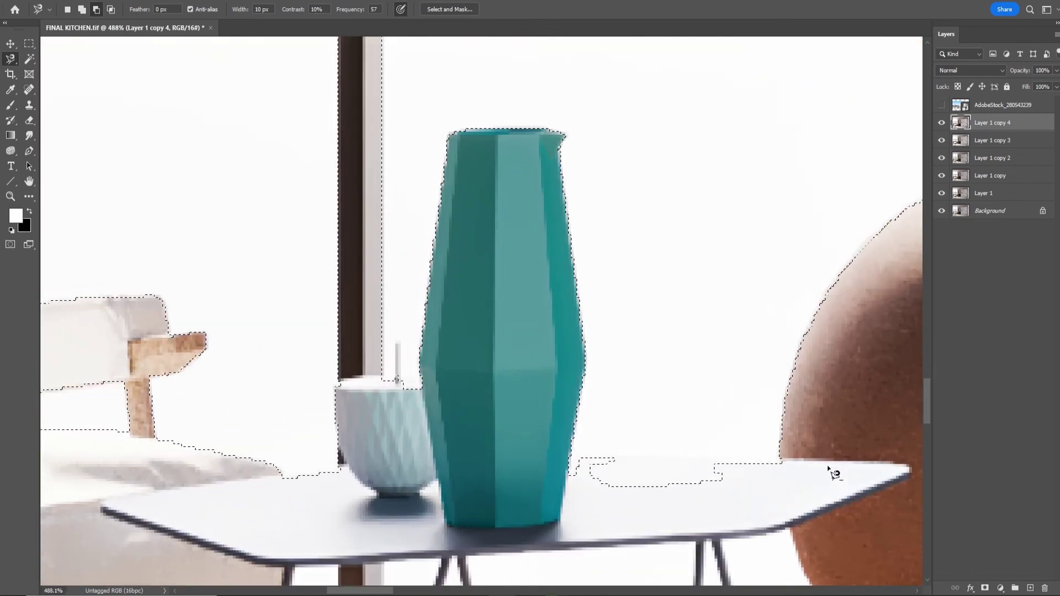
Subtract the tabletop and the strip under its edge with Rectangular Marquee rectangles.
click(30, 46)
click(96, 9)
mouse_move(817, 550)
mouse_down()
mouse_move(559, 478)
mouse_move(562, 457)
mouse_up()
drag(533, 503, 720, 456)
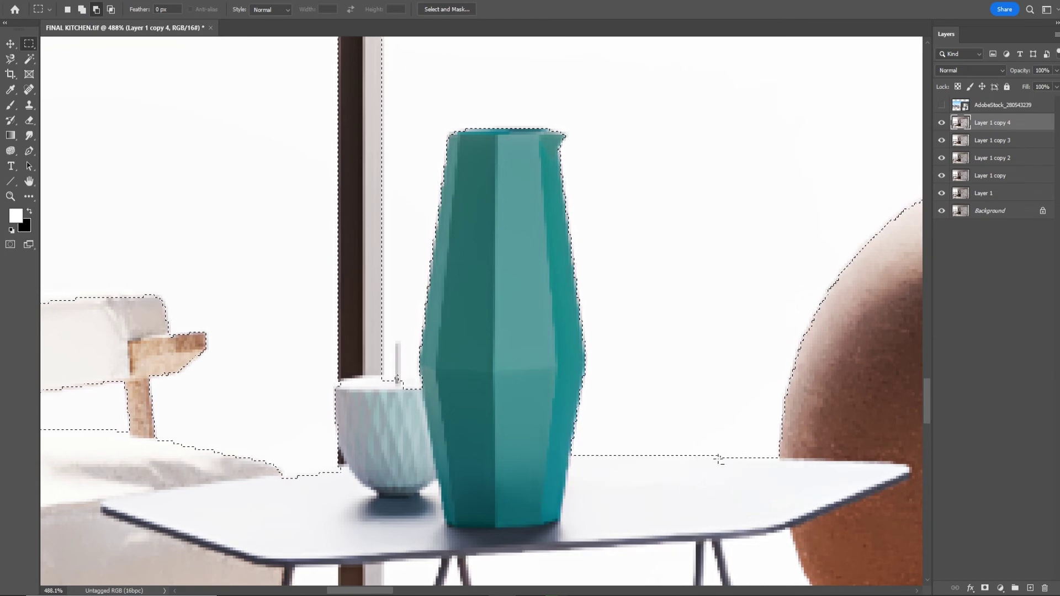
alt+scroll(732, 459, down, 2)
alt+scroll(734, 459, down, 1)
alt+scroll(734, 460, down, 1)
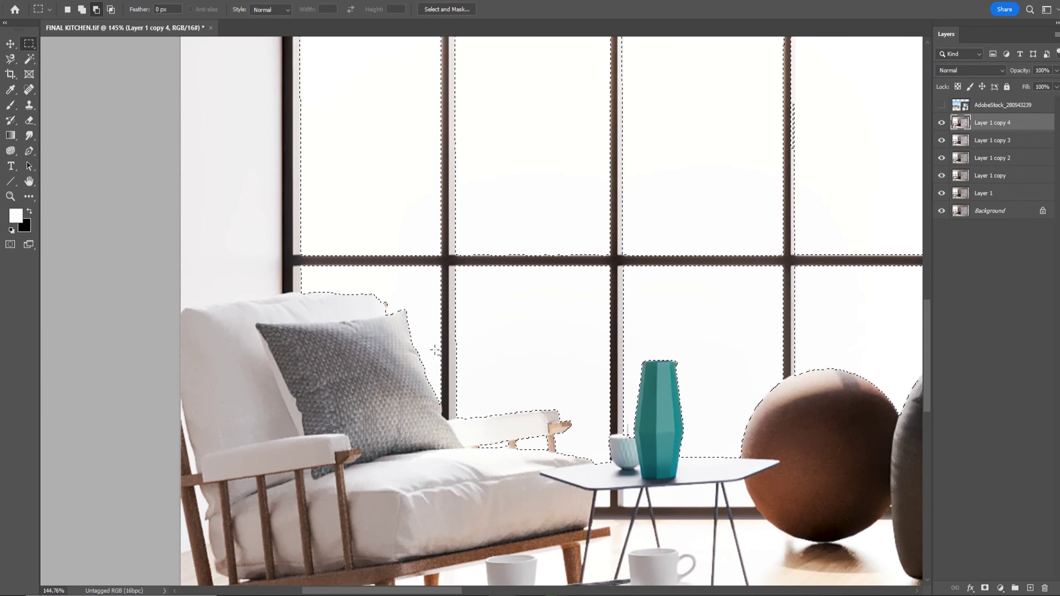
scroll(798, 440, up, 1)
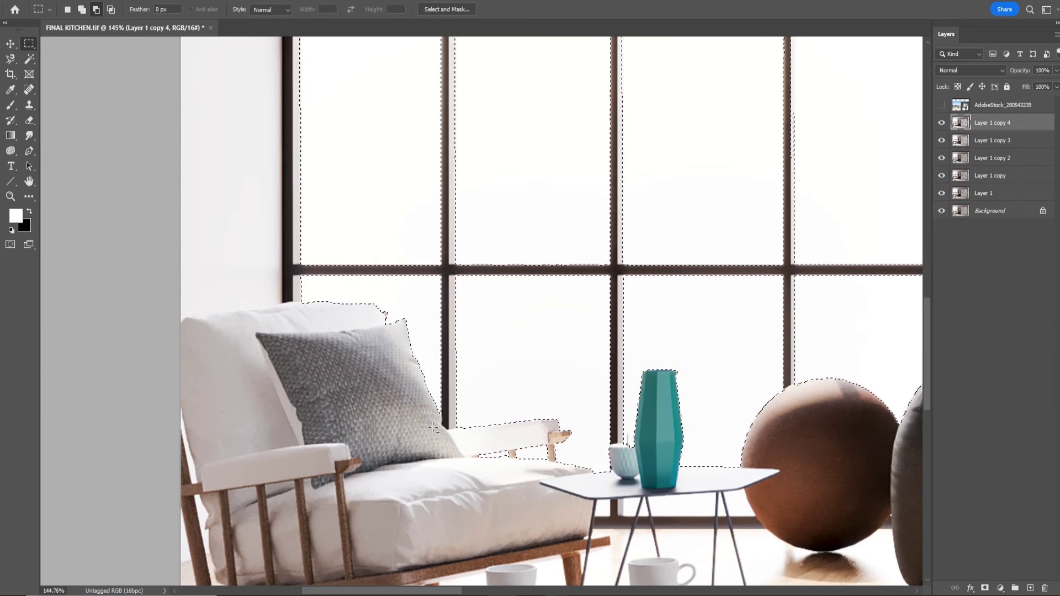
alt+scroll(504, 480, down, 1)
alt+scroll(503, 480, down, 1)
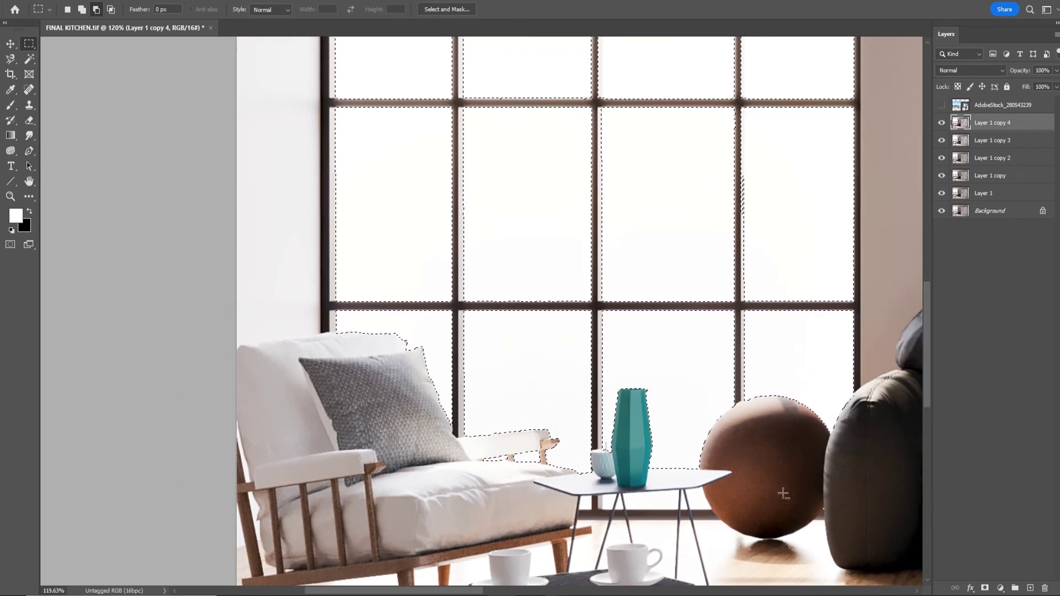
alt+scroll(783, 495, down, 1)
alt+scroll(783, 495, down, 1)
alt+scroll(784, 495, down, 1)
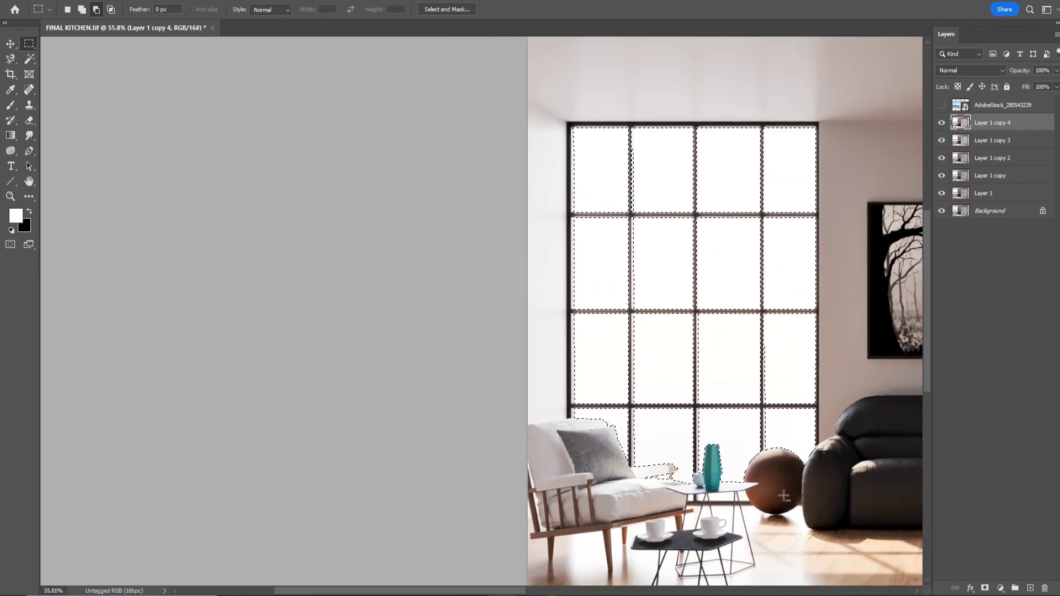
alt+scroll(773, 502, up, 2)
alt+scroll(760, 510, up, 3)
alt+scroll(687, 502, up, 2)
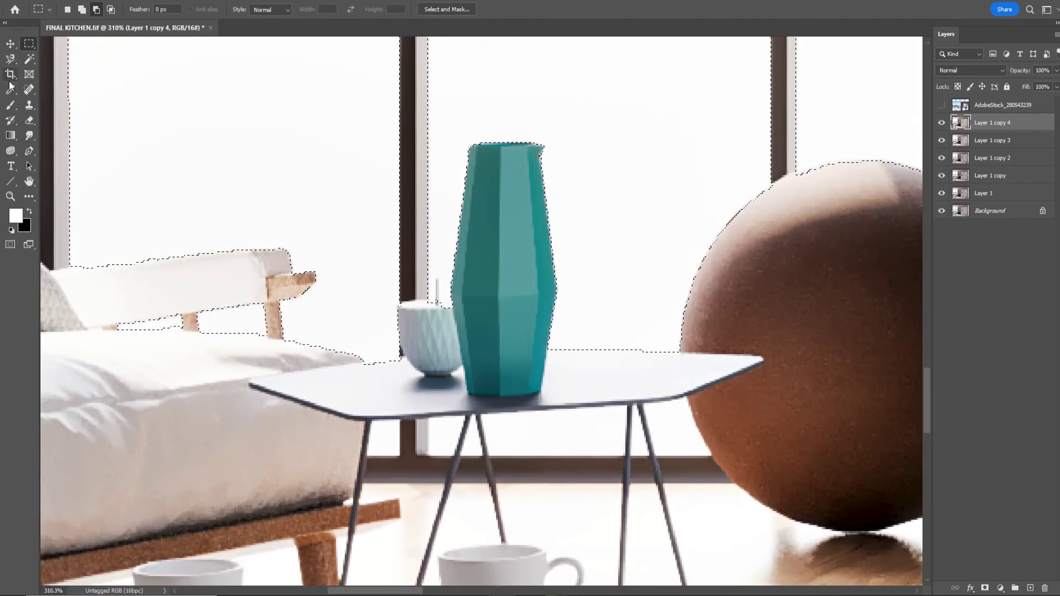
Add the white gaps between the table legs and ball with the Magic Wand.
key(w)
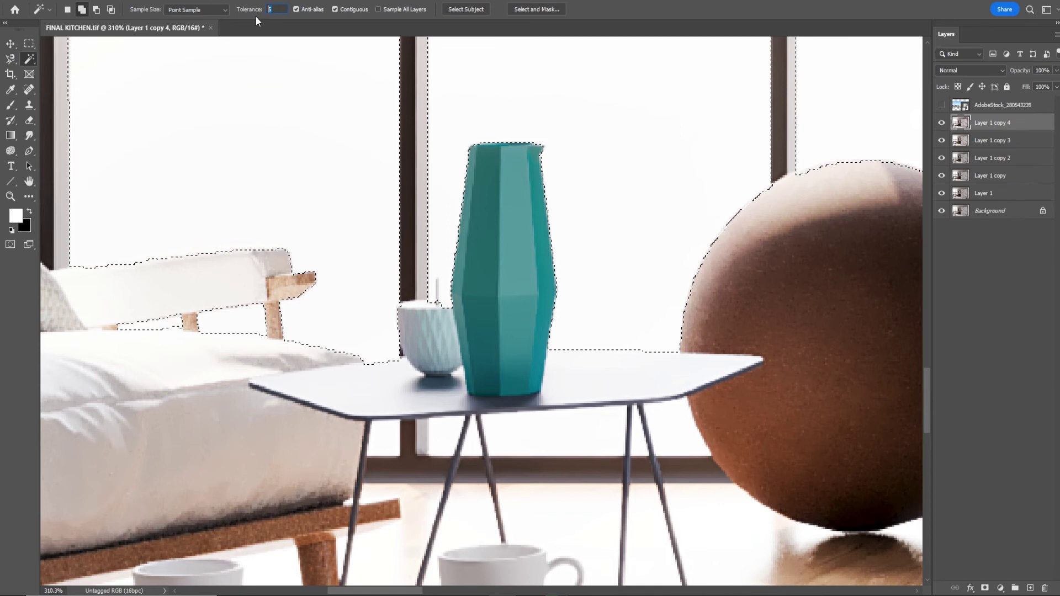
click(674, 440)
click(638, 439)
click(591, 445)
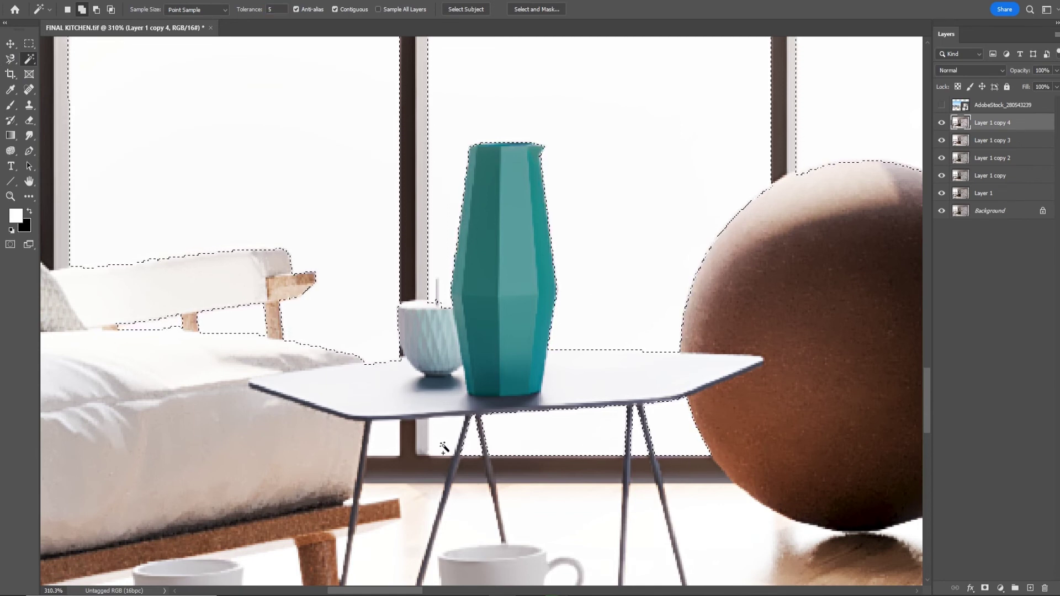
alt+scroll(561, 456, down, 3)
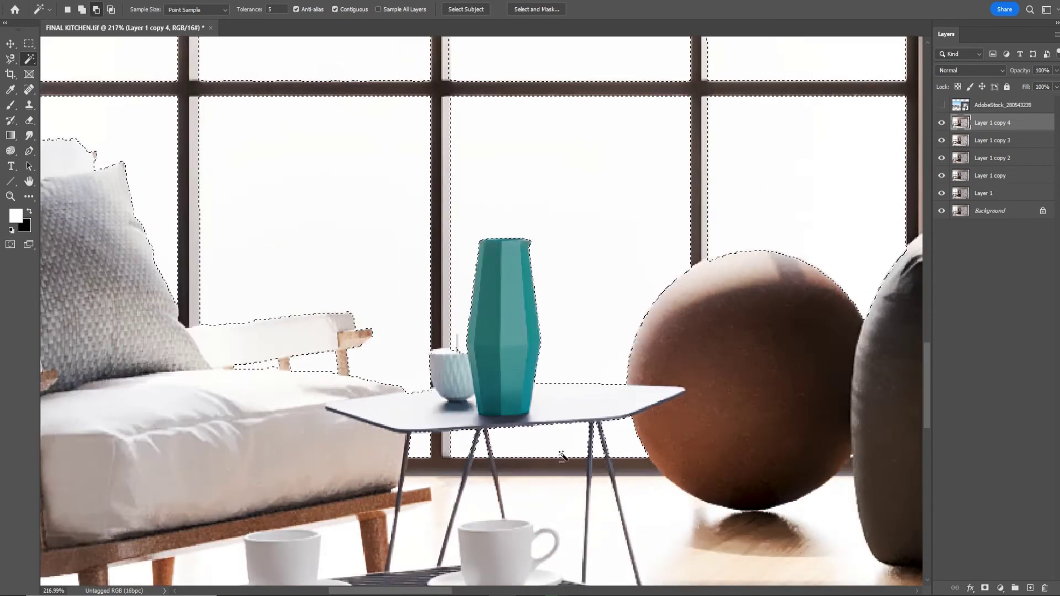
alt+scroll(562, 456, down, 8)
click(11, 44)
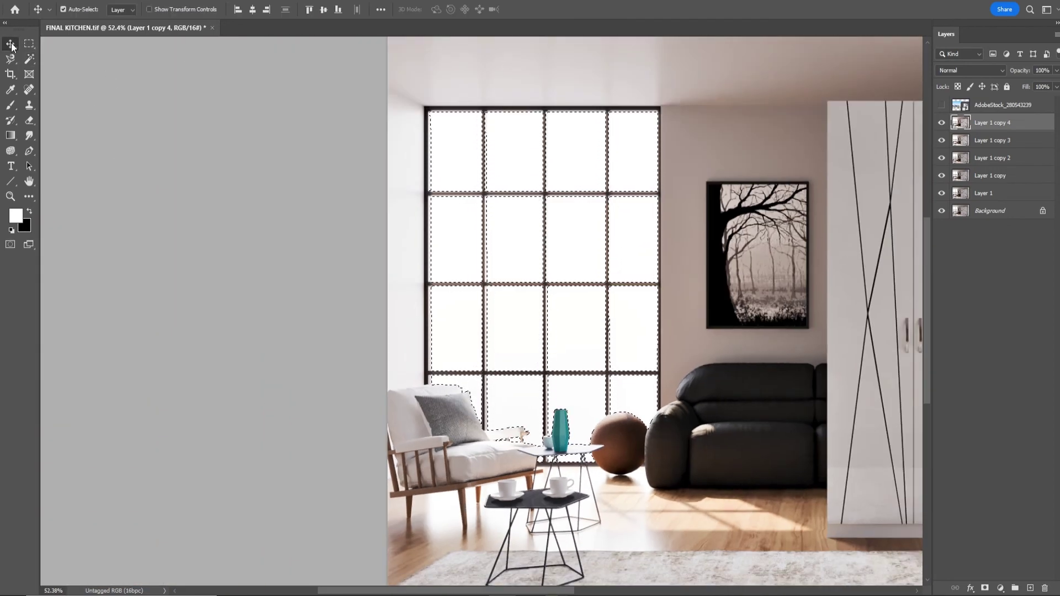
Add a new Layer 2, test a black fill of the window selection, then deselect.
click(1029, 588)
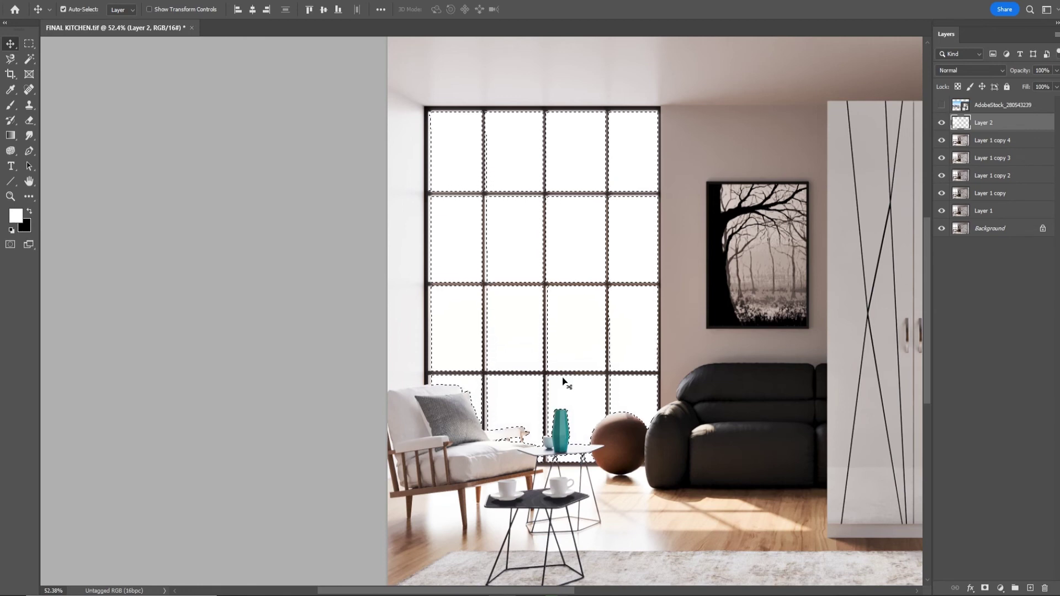
key(ctrl+BackSpace)
key(ctrl+z)
key(ctrl+d)
Show the skyline layer and create a clipping mask so it shows only through the panes.
click(1017, 106)
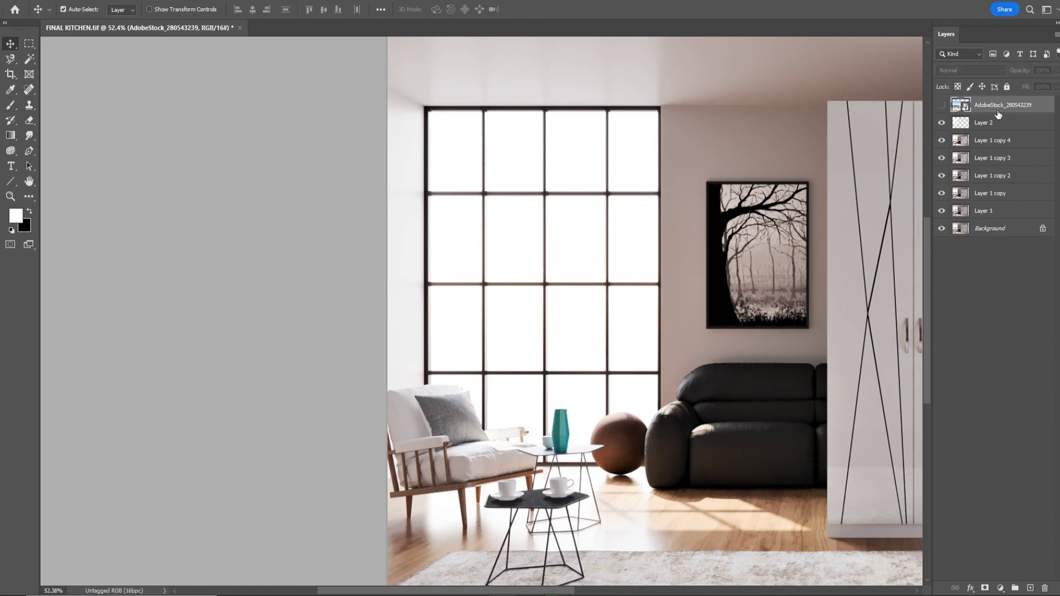
click(941, 104)
right_click(984, 104)
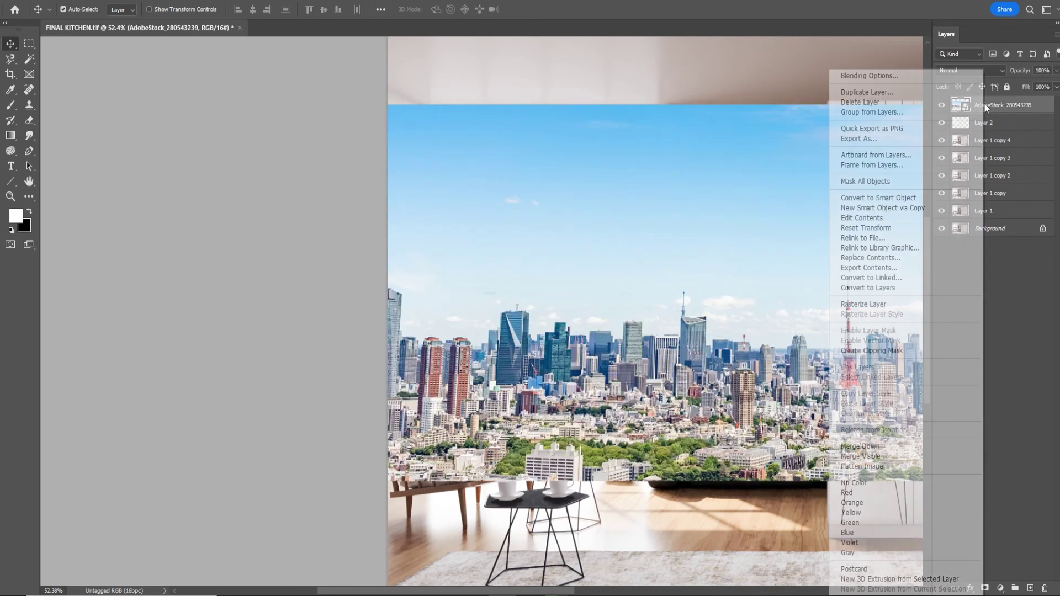
click(884, 353)
alt+scroll(634, 214, down, 2)
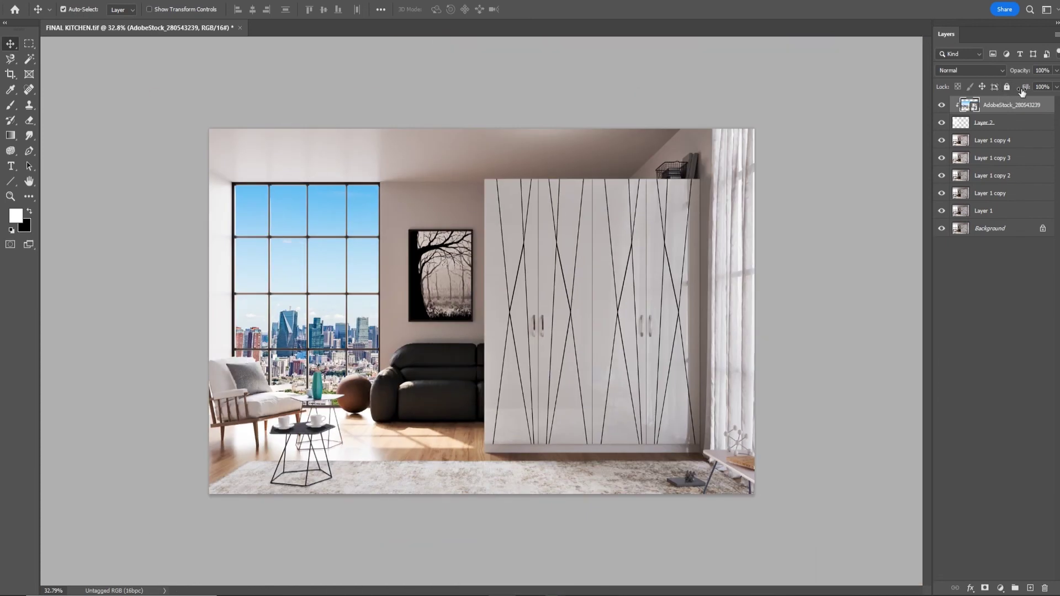
key(ctrl+0)
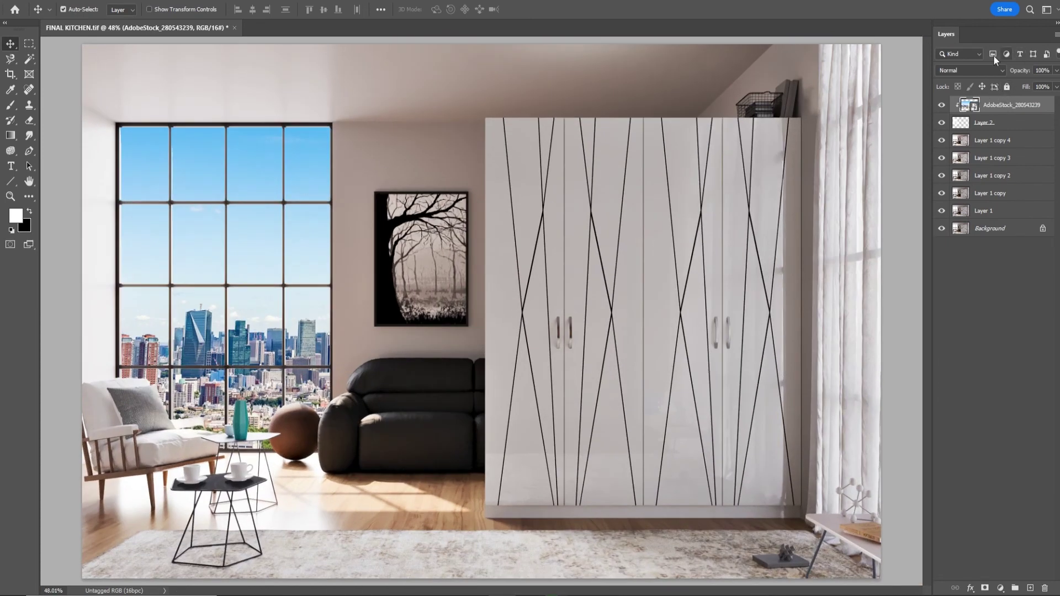
Try Dissolve, Hard Light and Vivid Light blend modes on the skyline and compare.
click(999, 67)
click(956, 88)
key(Down)
key(Down)
key(Down)
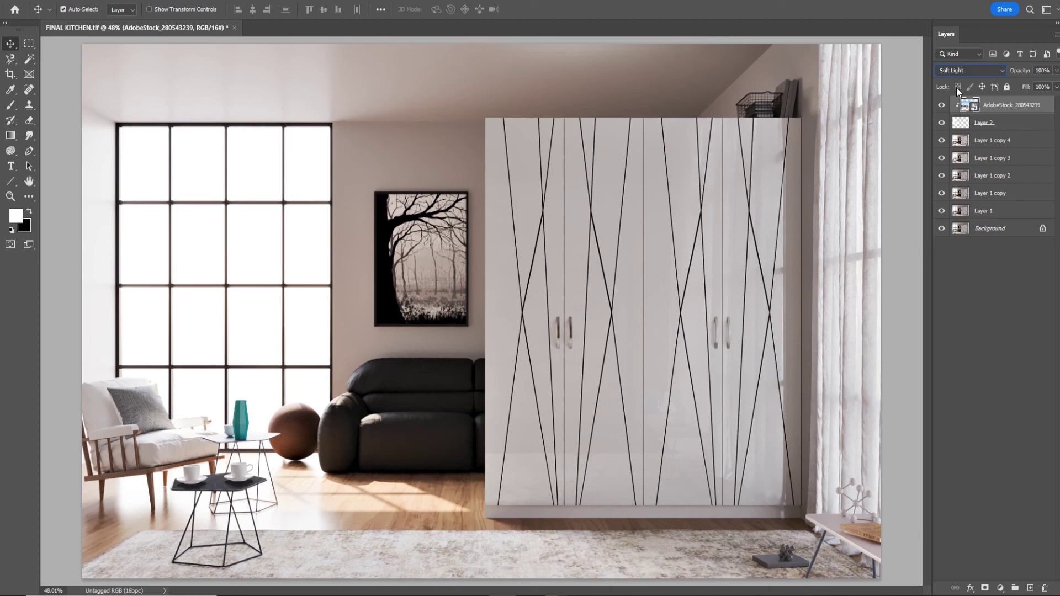
key(Down)
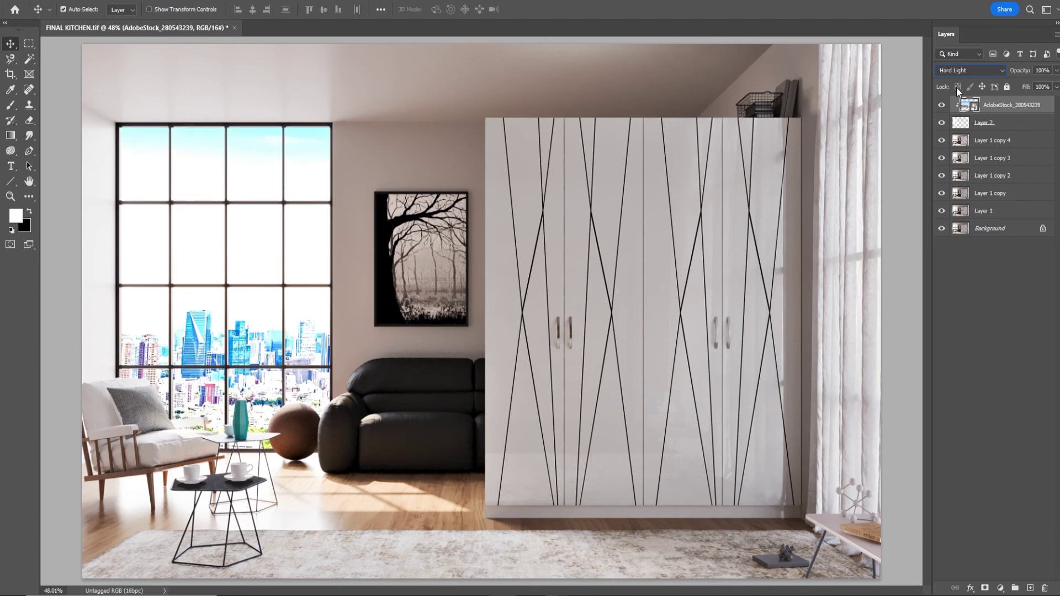
key(Down)
key(Down)
click(1011, 232)
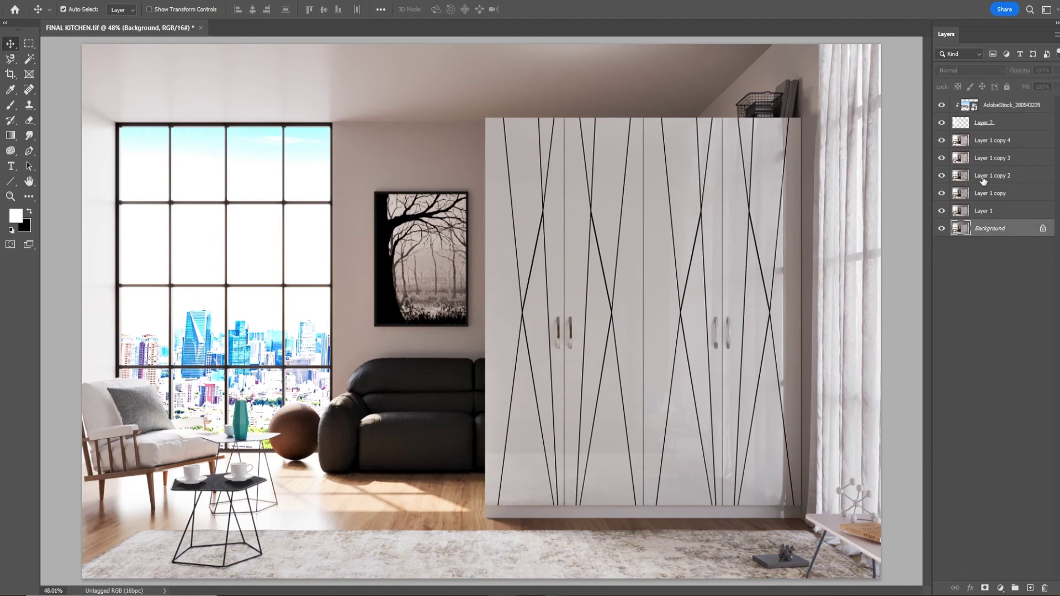
key(ctrl+minus)
click(945, 106)
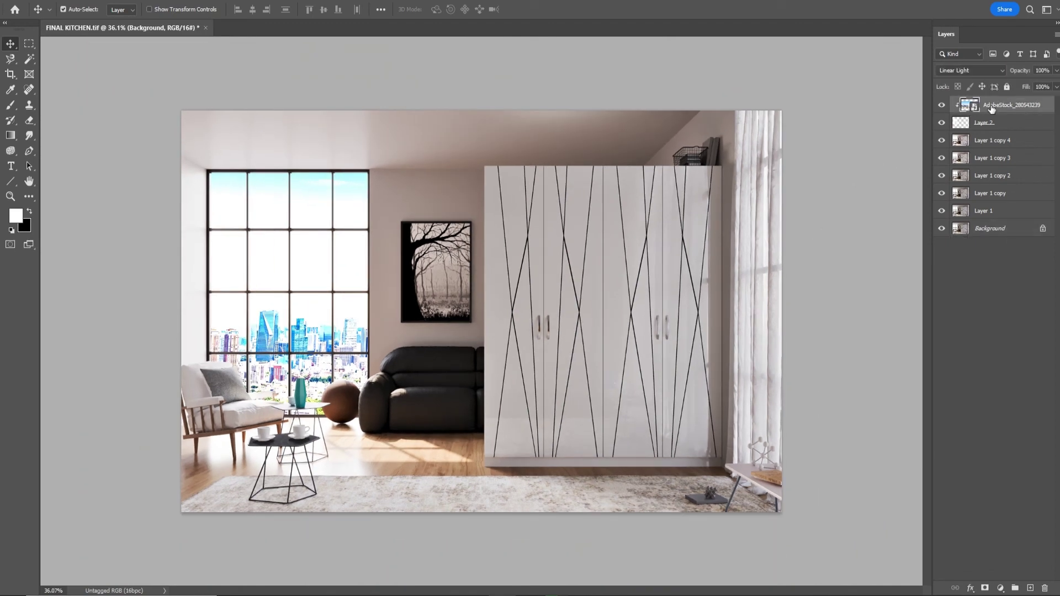
click(941, 106)
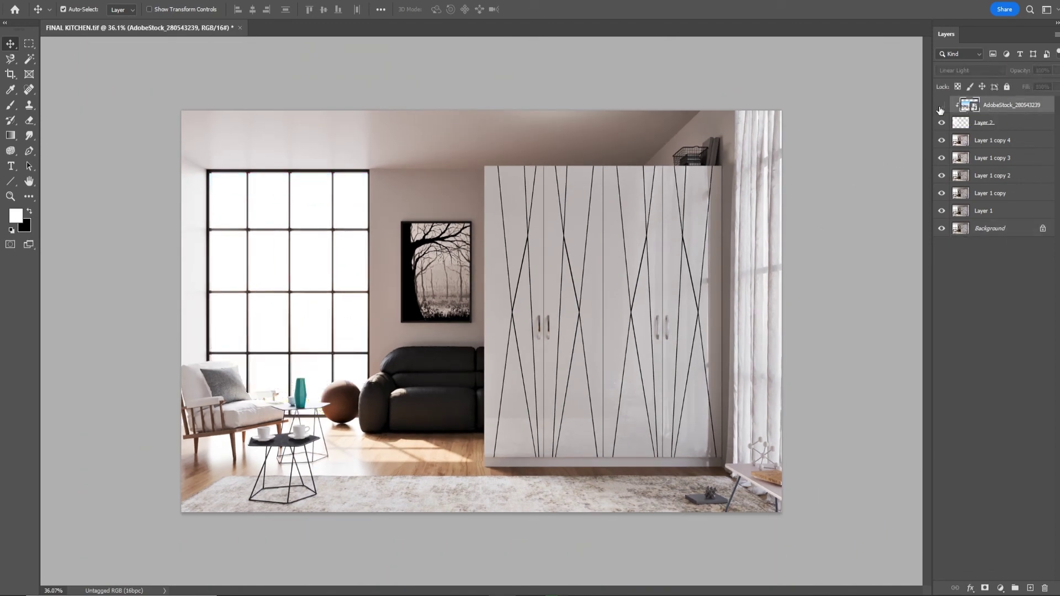
Return the skyline to Normal blending at 70% opacity.
click(993, 72)
key(Down)
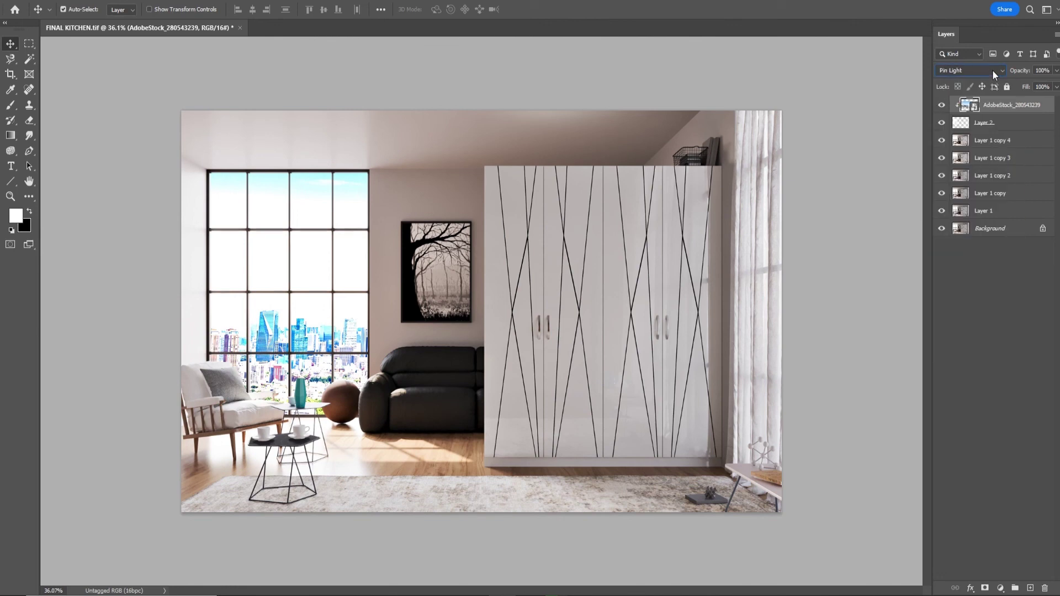
key(Down)
key(Down)
key(Down)
key(Down)
key(Down)
key(Down)
key(Down)
key(Down)
key(Down)
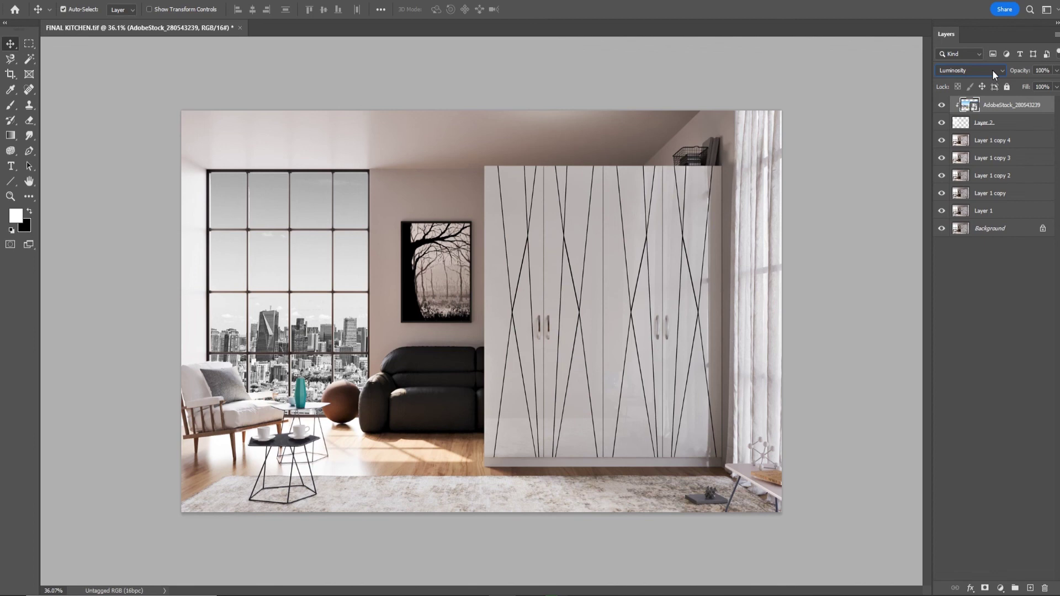
click(985, 71)
click(1036, 72)
text(70)
key(Tab)
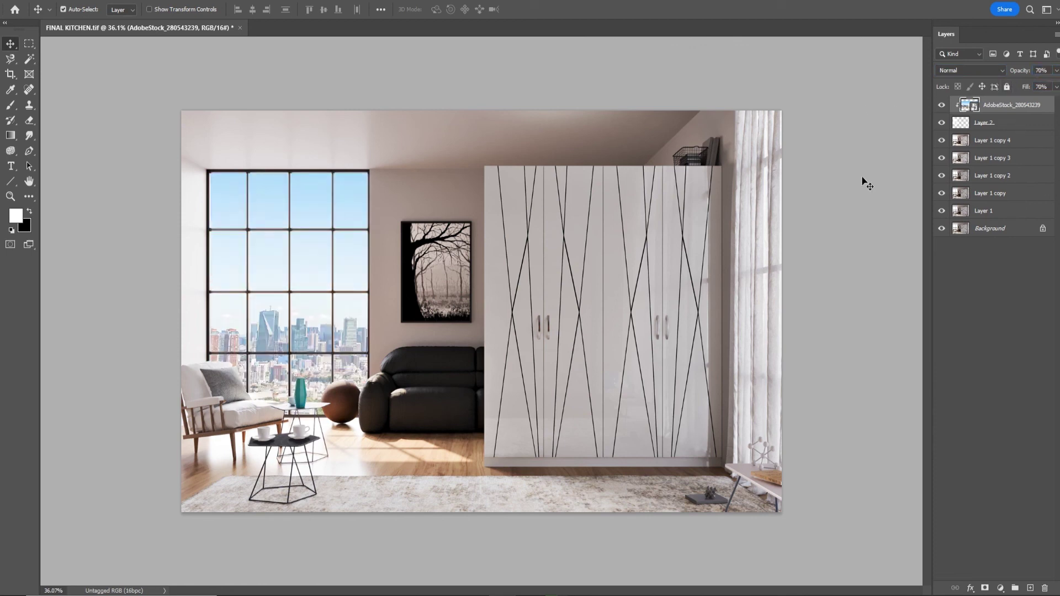
key(ctrl+m)
Brighten the skyline highlights with a Curves adjustment.
drag(430, 236, 450, 243)
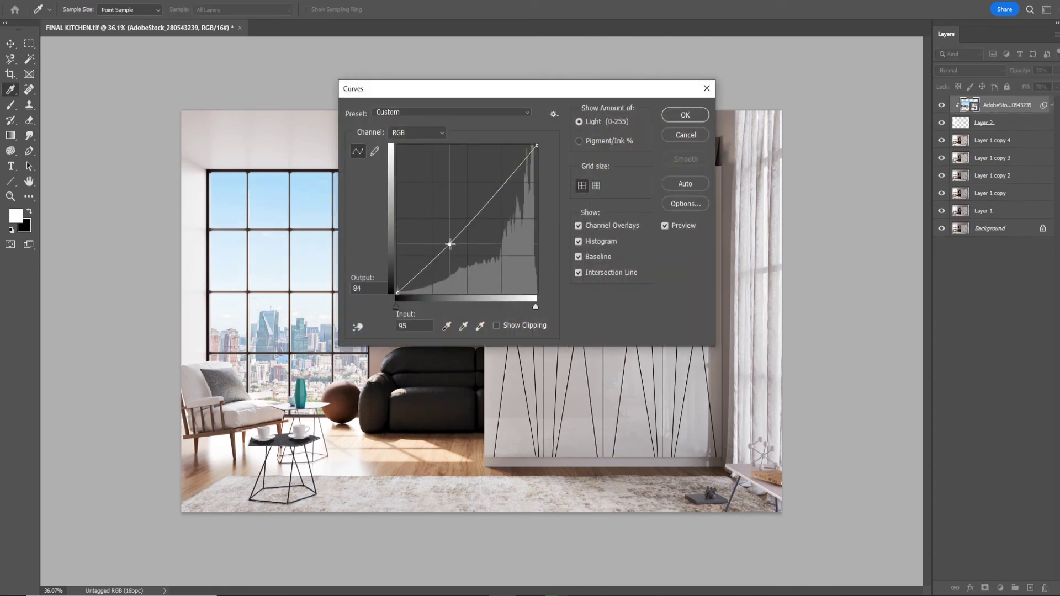
click(488, 200)
drag(488, 200, 486, 192)
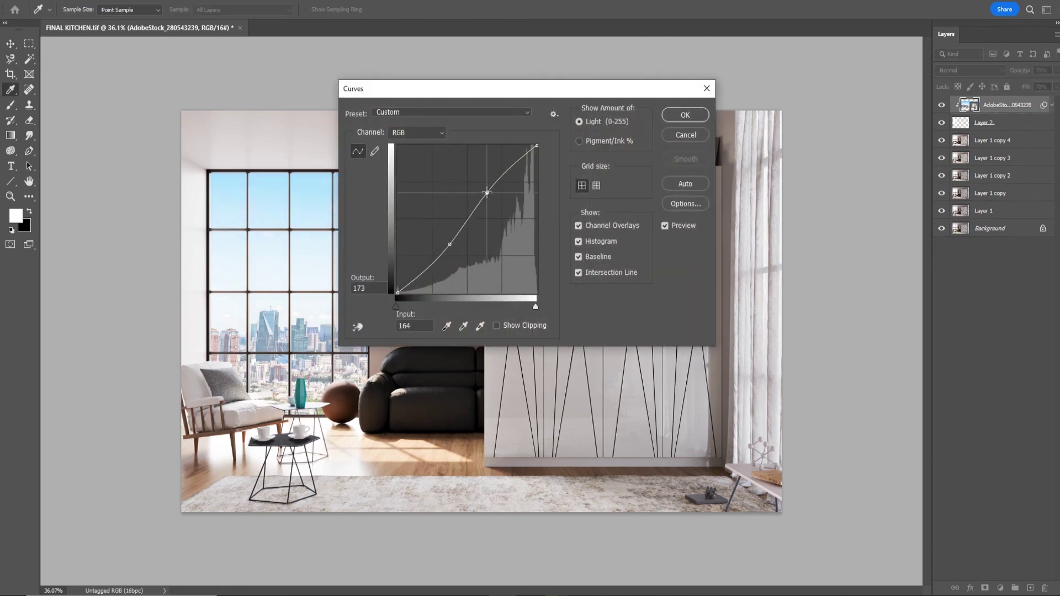
drag(487, 92, 780, 130)
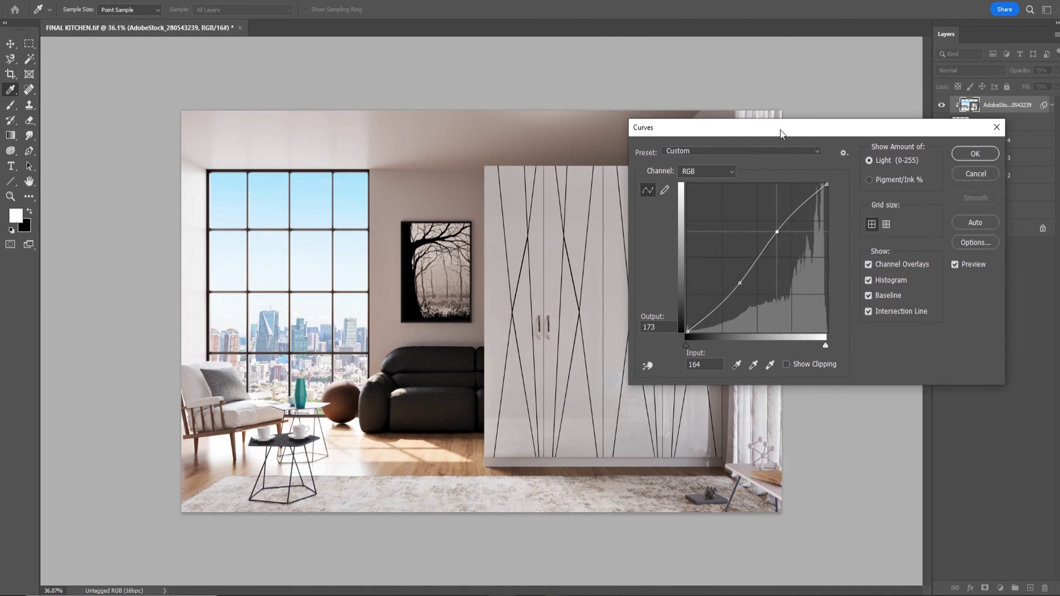
click(975, 154)
Brighten the skyline midtones with a Levels adjustment.
key(ctrl+l)
drag(495, 235, 451, 237)
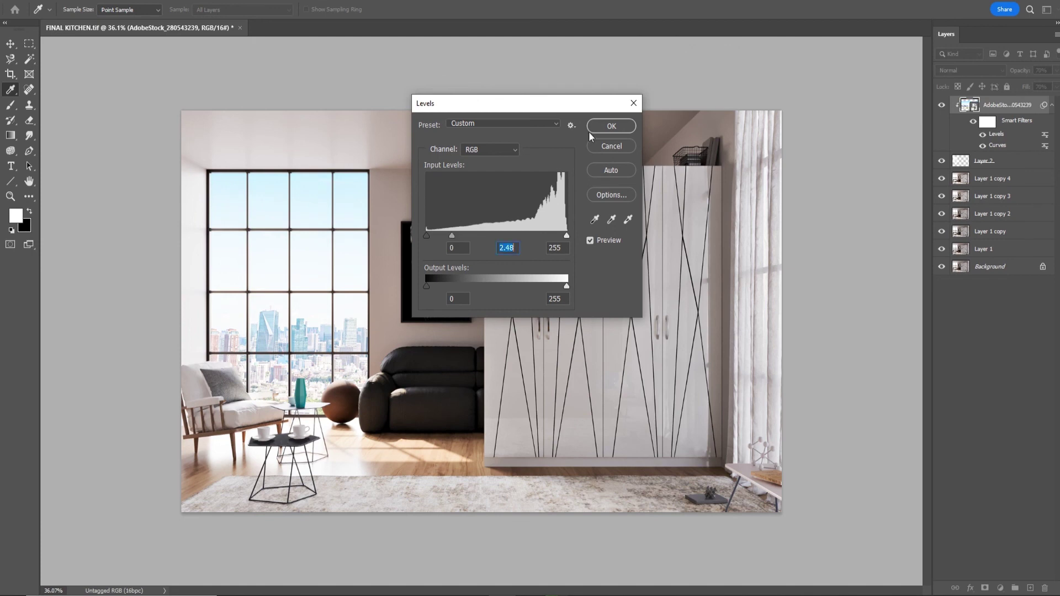
click(611, 125)
alt+scroll(402, 313, down, 2)
alt+scroll(109, 337, up, 1)
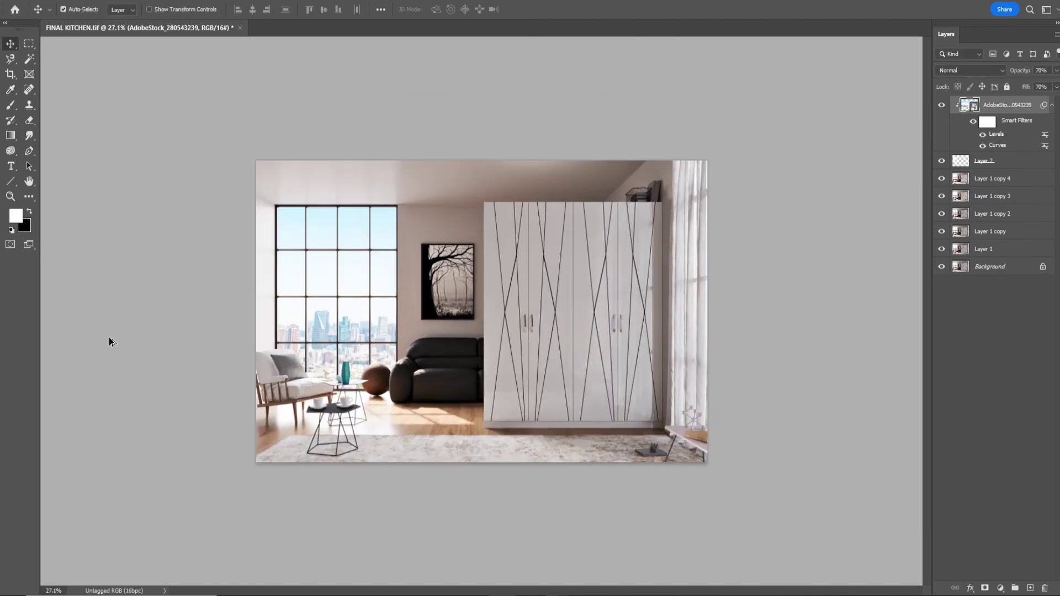
alt+scroll(109, 334, up, 2)
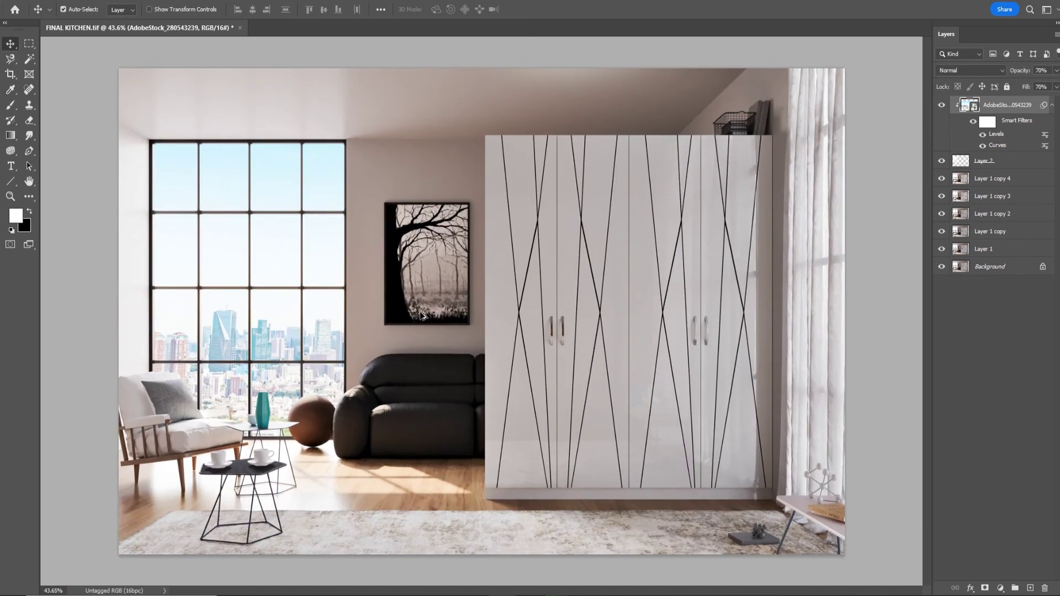
alt+scroll(109, 342, down, 2)
alt+scroll(106, 354, up, 1)
alt+scroll(104, 355, up, 2)
alt+scroll(66, 362, down, 1)
alt+scroll(120, 350, down, 1)
Save a JPEG copy of FINAL KITCHEN and switch to File Explorer.
key(ctrl+alt+s)
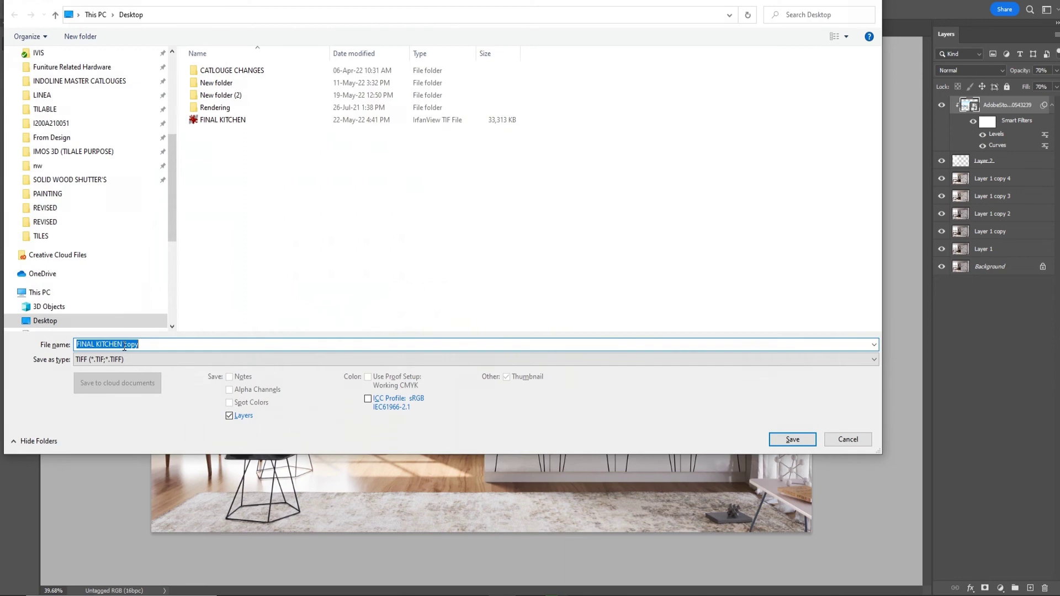
click(124, 346)
key(Return)
key(Return)
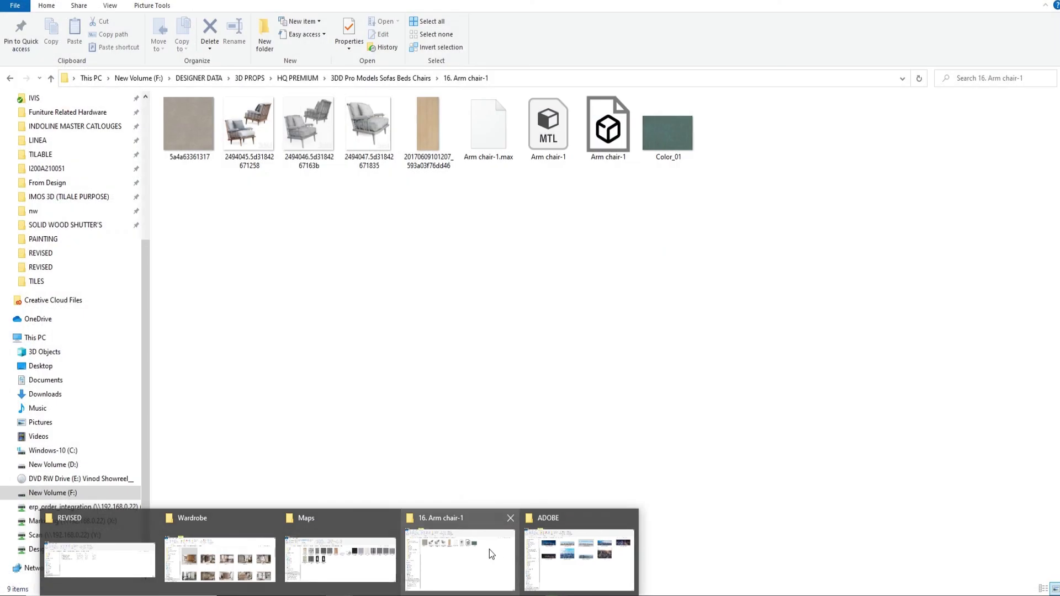
click(489, 548)
scroll(42, 186, up, 5)
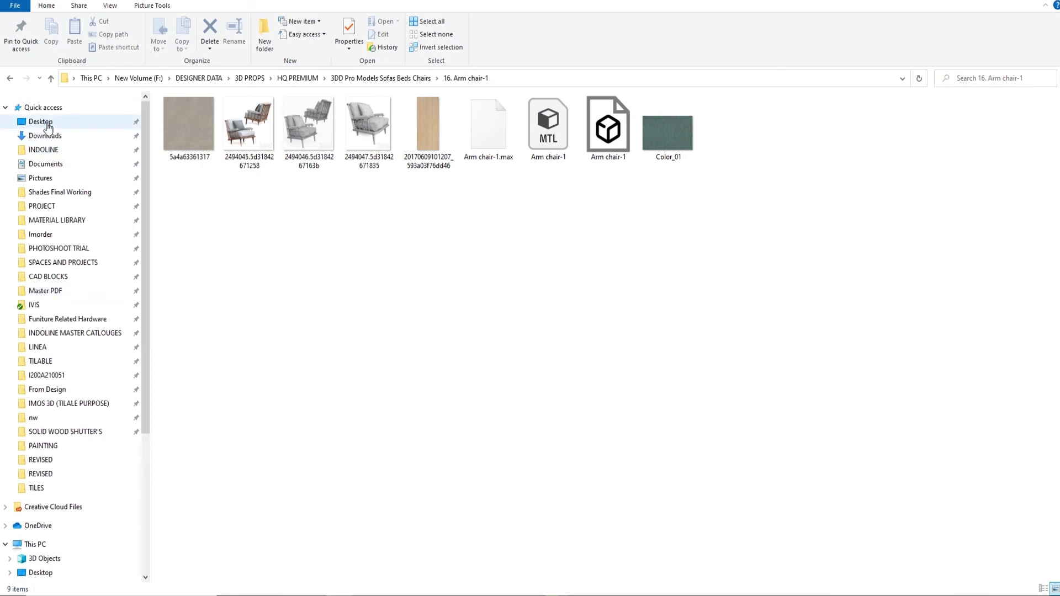
Open the exported FINAL KITCHEN copy JPEG from the Desktop to view the skyline through the windows.
click(40, 122)
key(f)
key(Down)
key(Down)
key(Return)
key(Return)
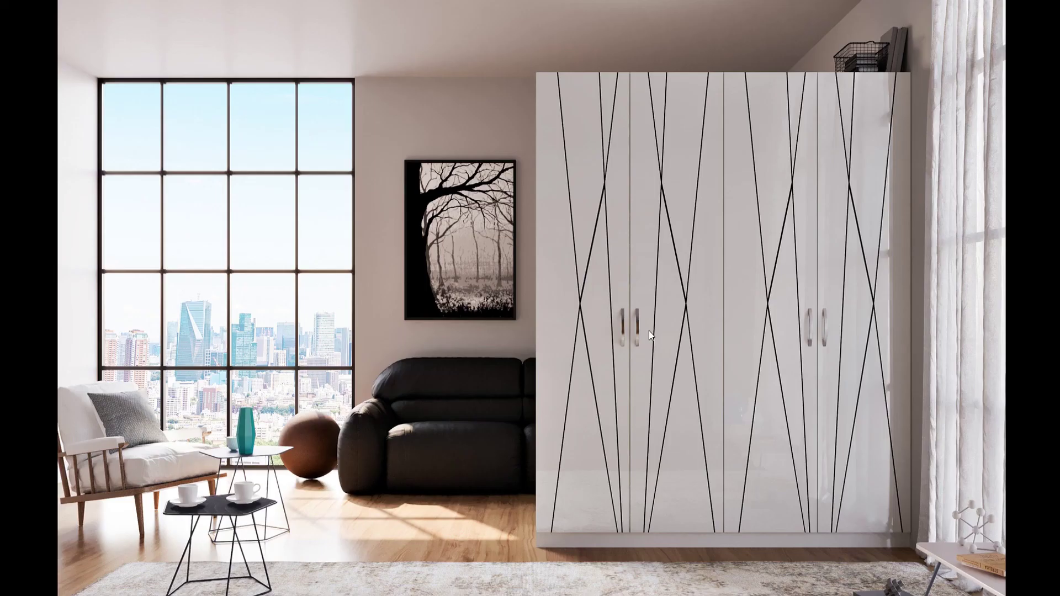